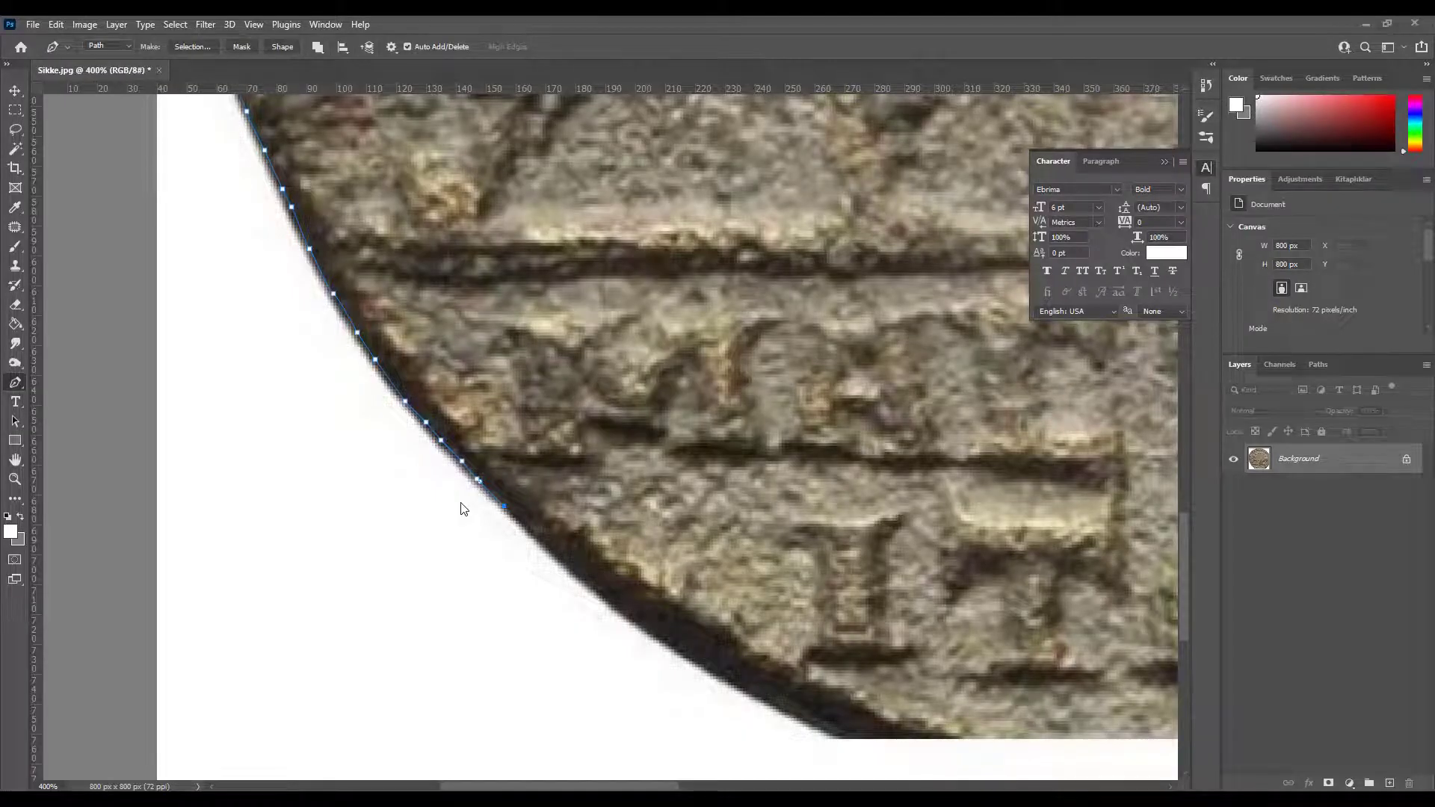
- Zoom in closely on the coin's lower-left edge
{"action": "scroll", "coordinate": [433, 500], "scroll_direction": "down", "scroll_amount": 1}
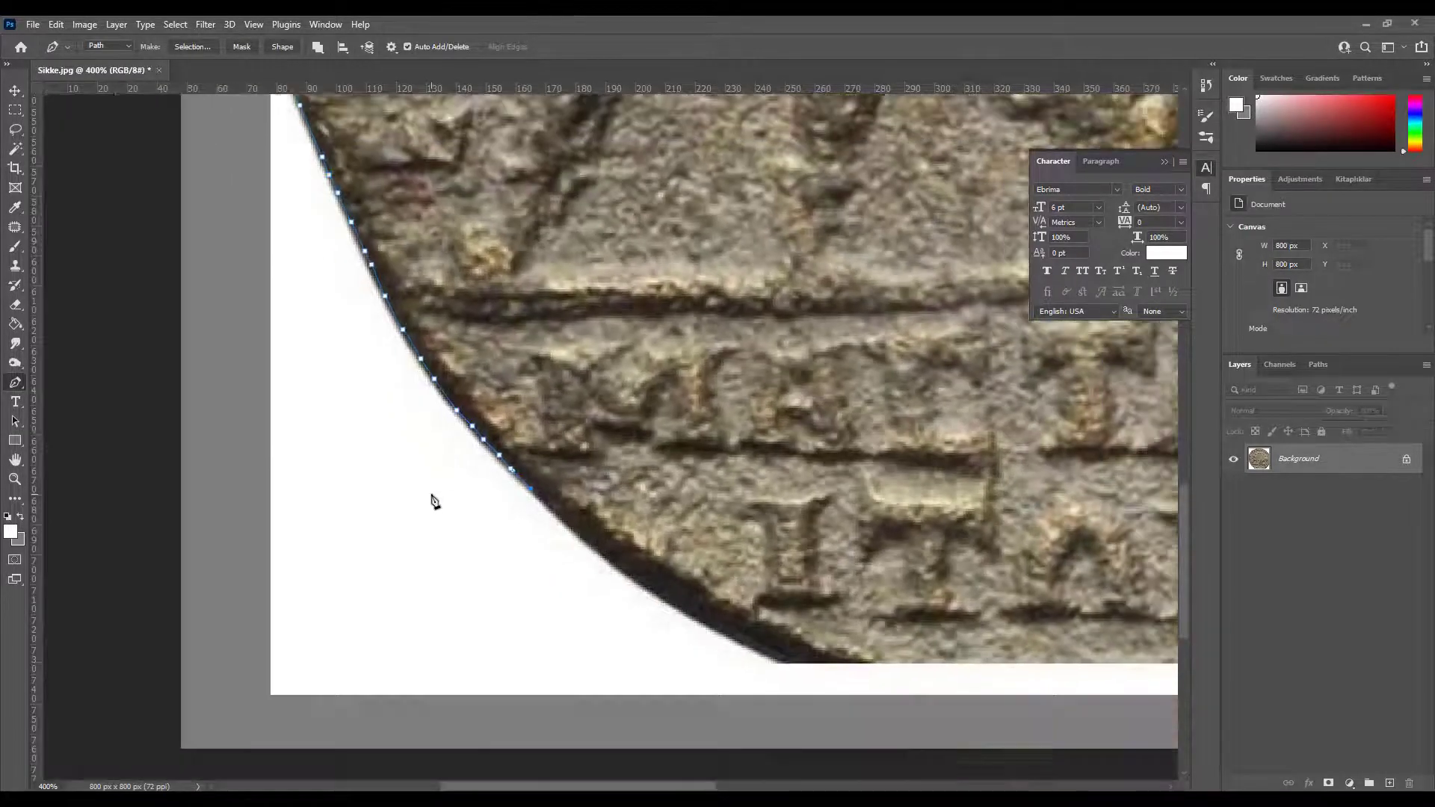
{"action": "scroll", "coordinate": [433, 501], "scroll_direction": "down", "scroll_amount": 1}
{"action": "scroll", "coordinate": [433, 500], "scroll_direction": "down", "scroll_amount": 1}
{"action": "left_click_drag", "start_coordinate": [624, 318], "coordinate": [553, 470]}
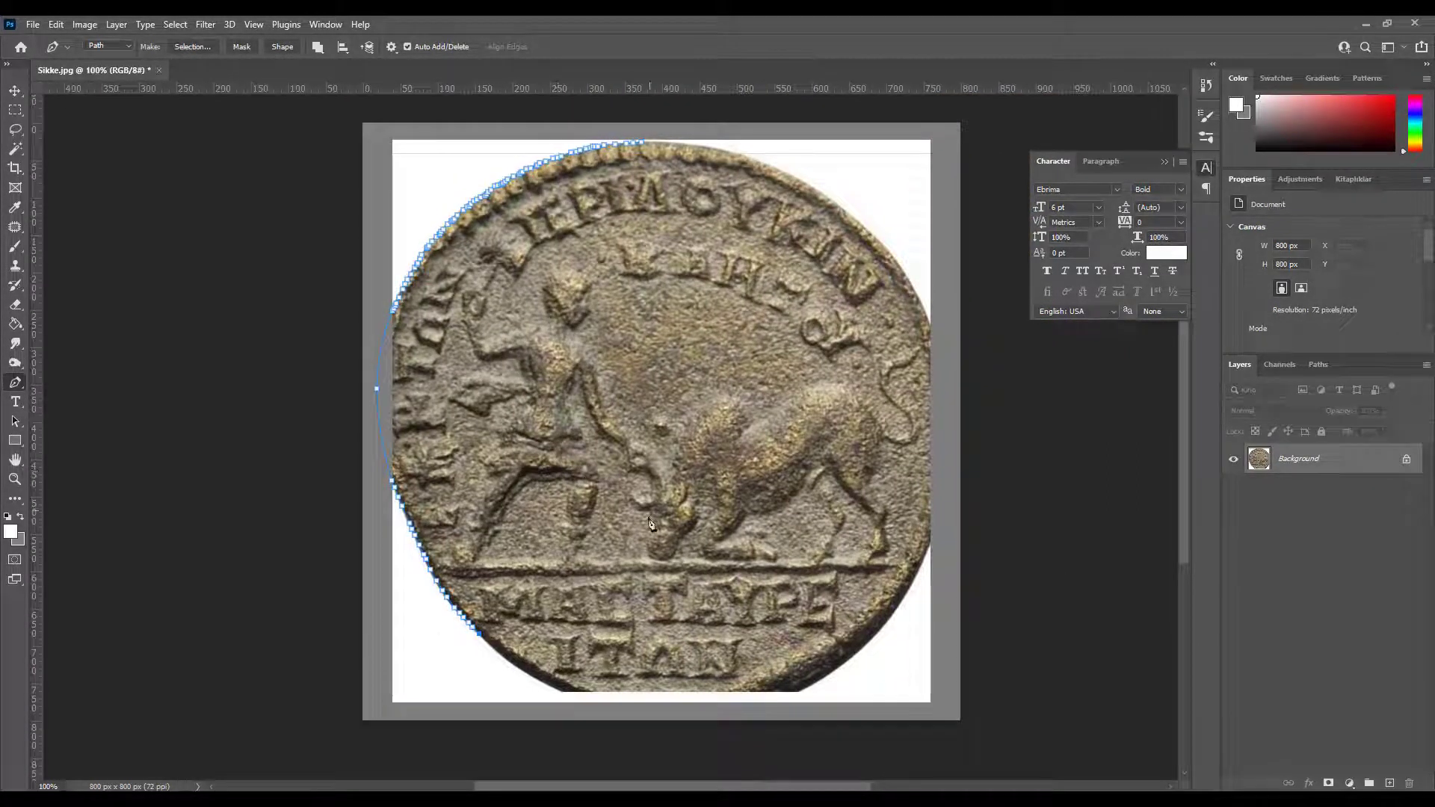
{"action": "mouse_move", "coordinate": [622, 603]}
{"action": "left_mouse_down"}
{"action": "mouse_move", "coordinate": [655, 562]}
{"action": "mouse_move", "coordinate": [649, 580]}
{"action": "left_mouse_up"}
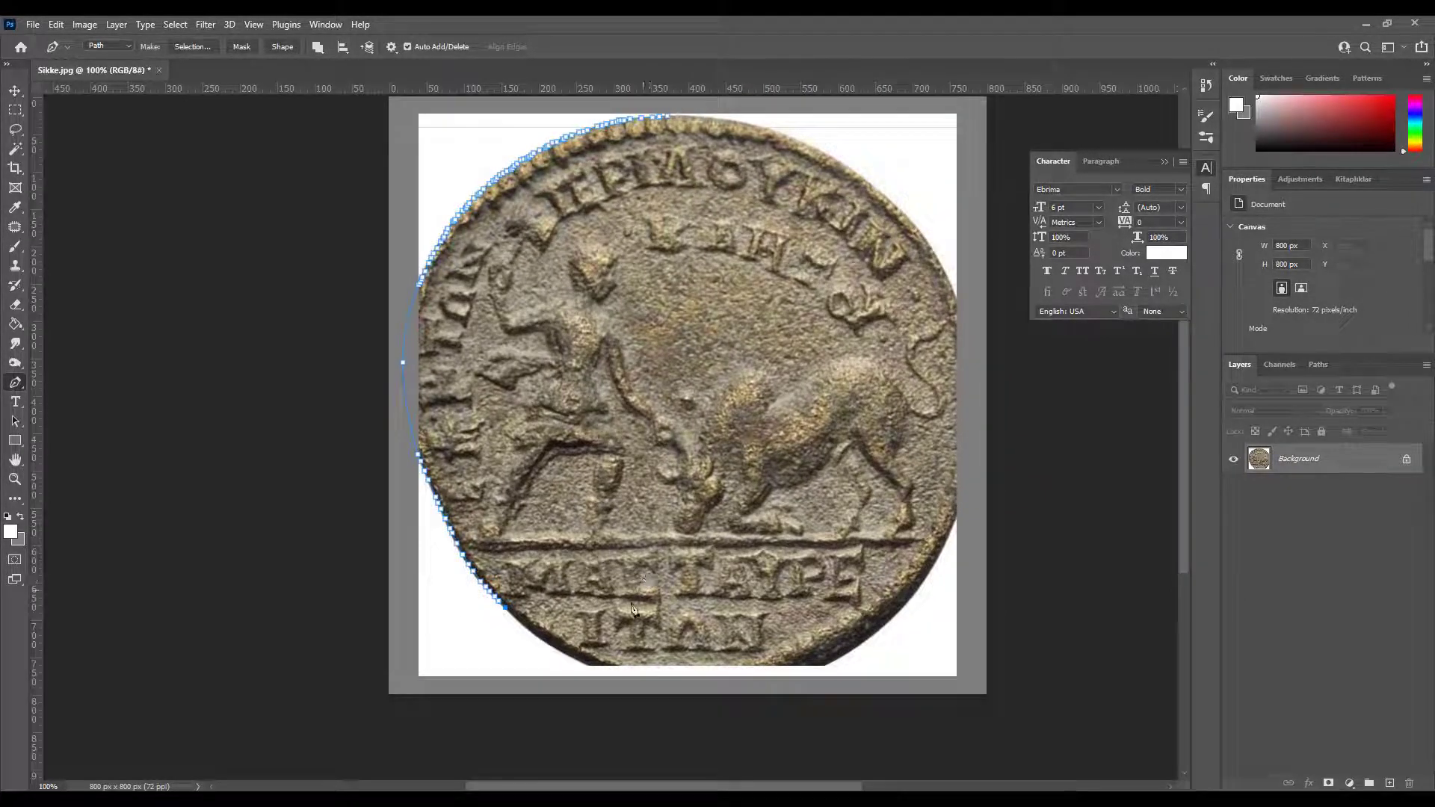
{"action": "key", "text": "ctrl+plus"}
{"action": "key", "text": "ctrl+plus"}
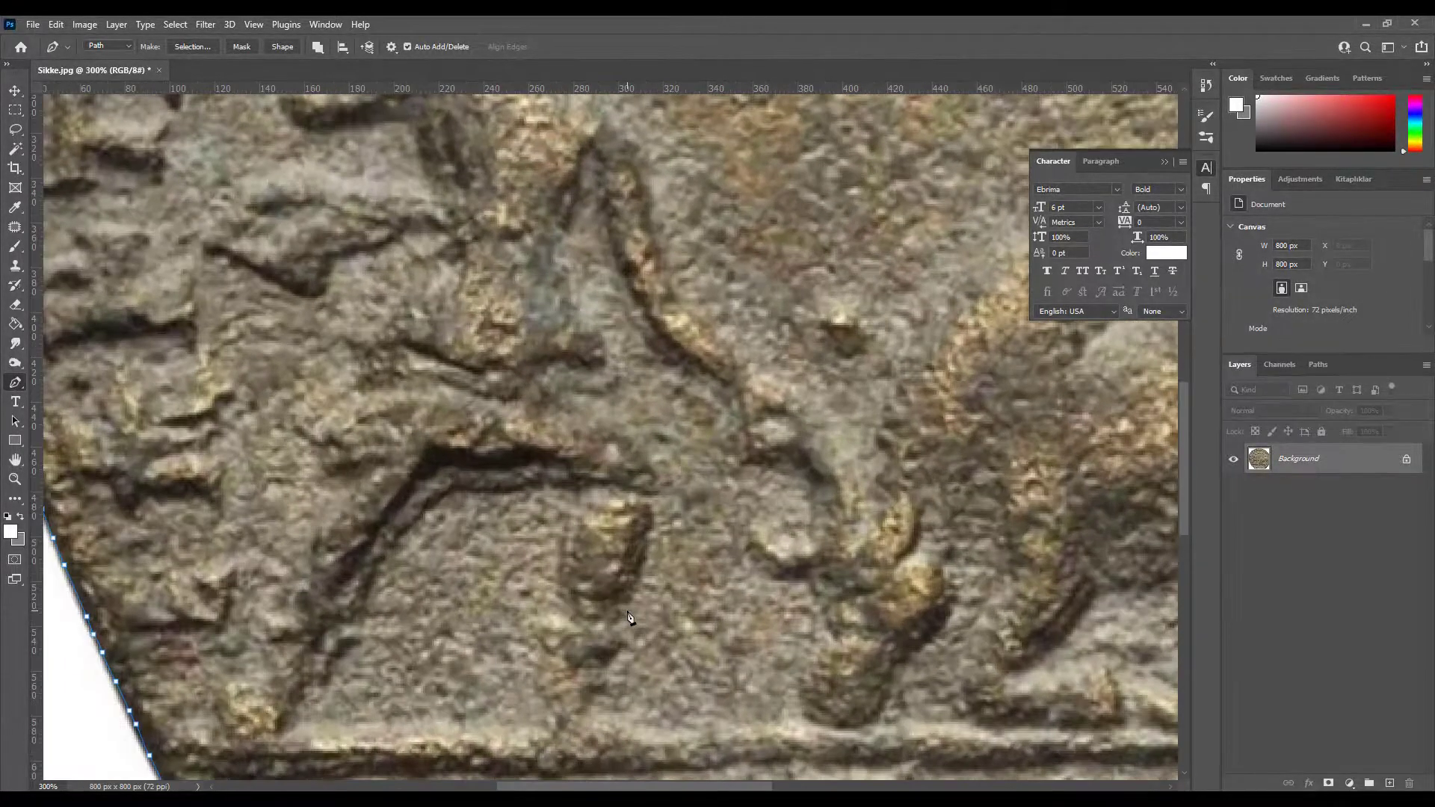
{"action": "left_click_drag", "start_coordinate": [626, 611], "coordinate": [647, 352]}
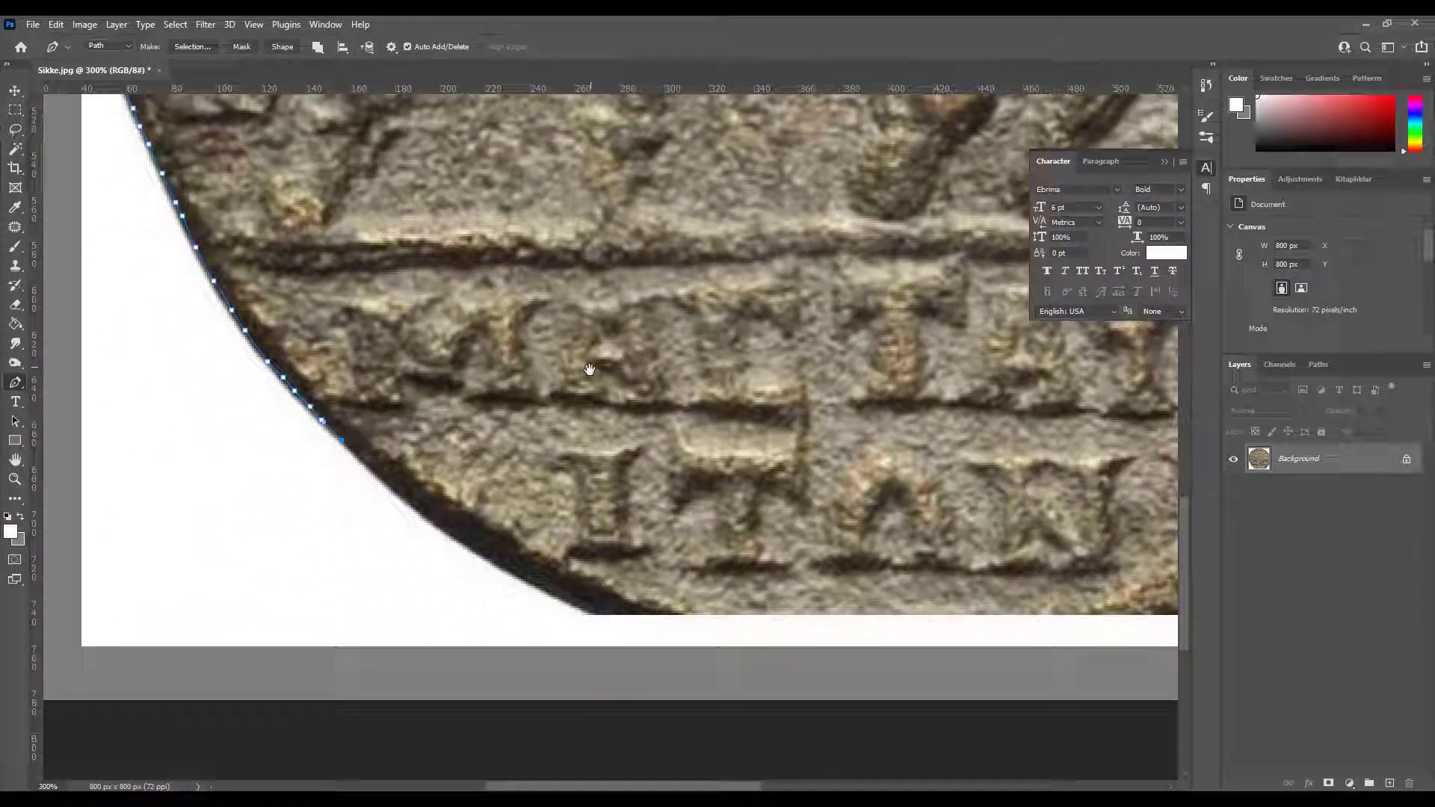
{"action": "key", "text": "ctrl+plus"}
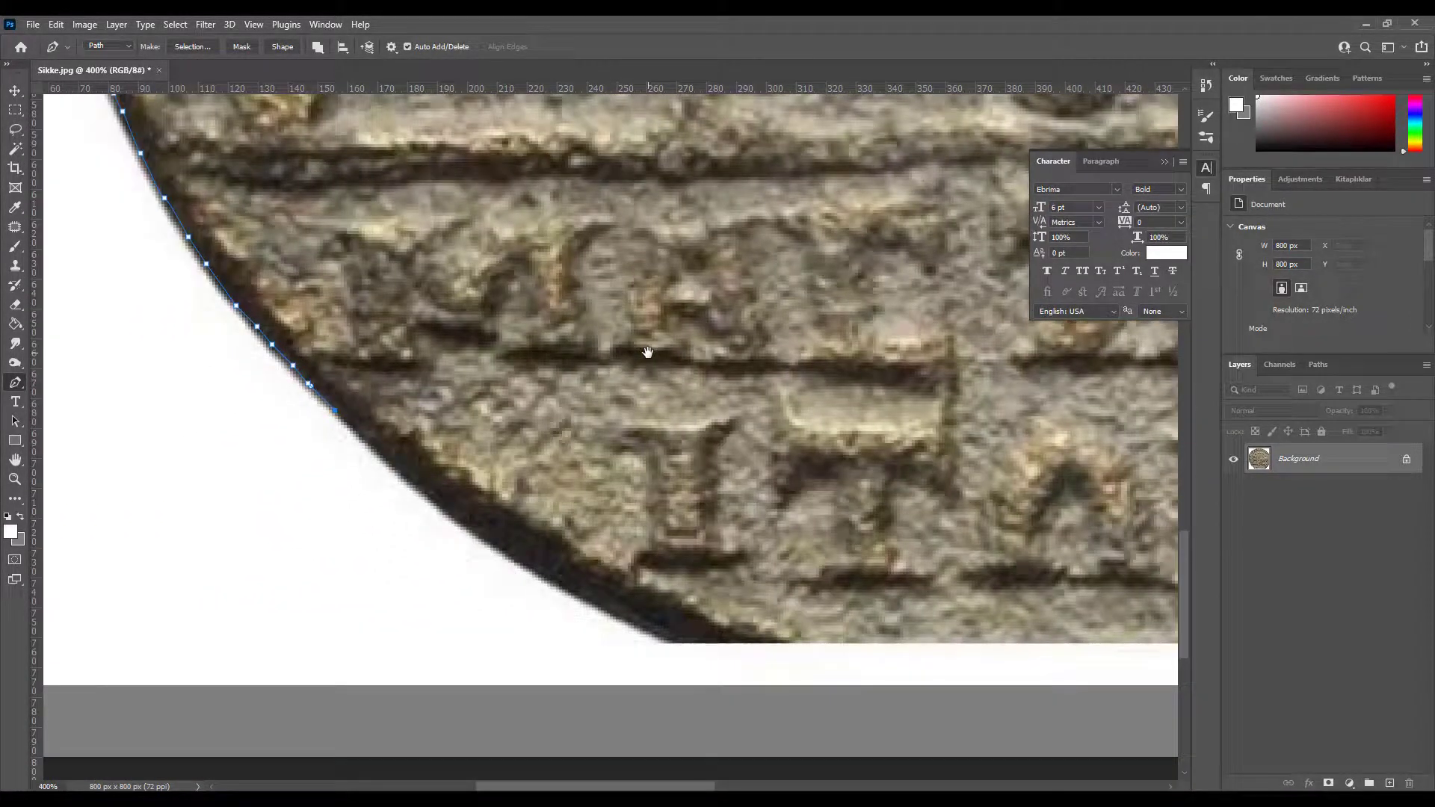
{"action": "left_click_drag", "start_coordinate": [470, 368], "coordinate": [490, 367]}
{"action": "key", "text": "ctrl+plus"}
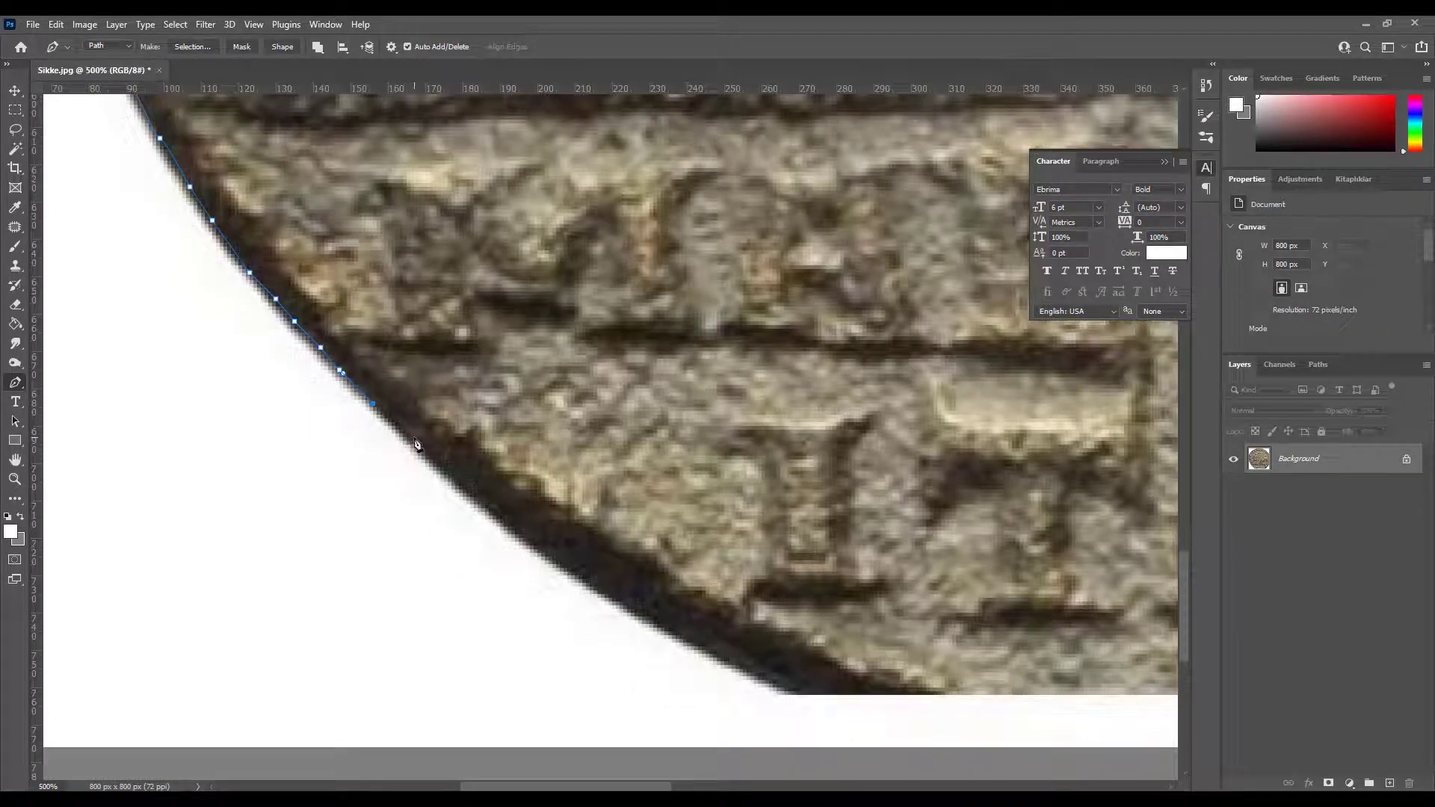
- Place closely spaced Pen anchors along the coin's lower-left edge down to the bottom
{"action": "key", "text": "p"}
{"action": "left_click", "coordinate": [417, 447]}
{"action": "left_click", "coordinate": [465, 489]}
{"action": "left_click", "coordinate": [530, 538]}
{"action": "left_click", "coordinate": [559, 564]}
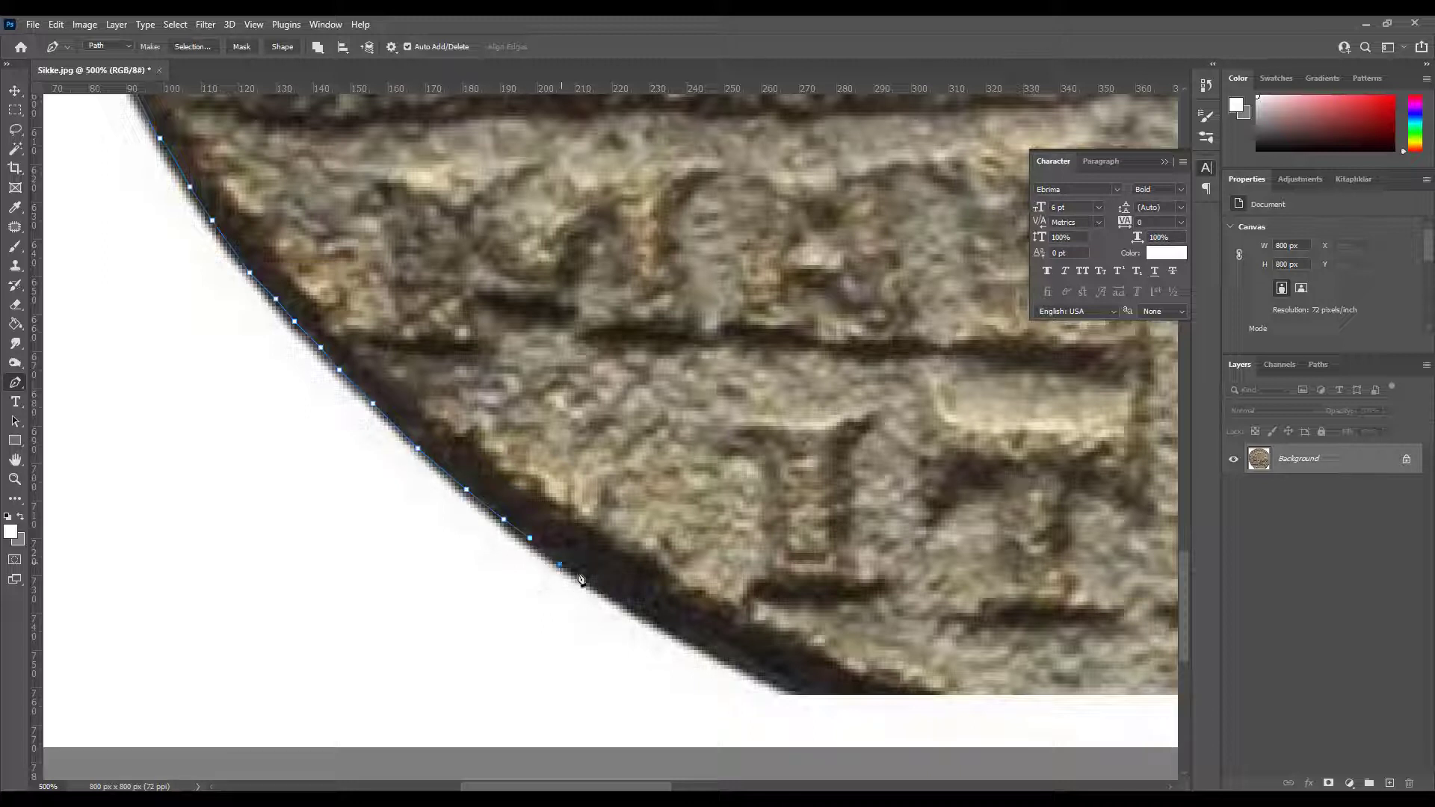
{"action": "left_click", "coordinate": [659, 619]}
{"action": "left_click", "coordinate": [741, 665]}
{"action": "left_click", "coordinate": [768, 680]}
{"action": "left_click", "coordinate": [797, 695]}
- Curve the path past the clipped bottom and continue it up the right side toward the top rim
{"action": "scroll", "coordinate": [823, 701], "scroll_direction": "down", "scroll_amount": 1}
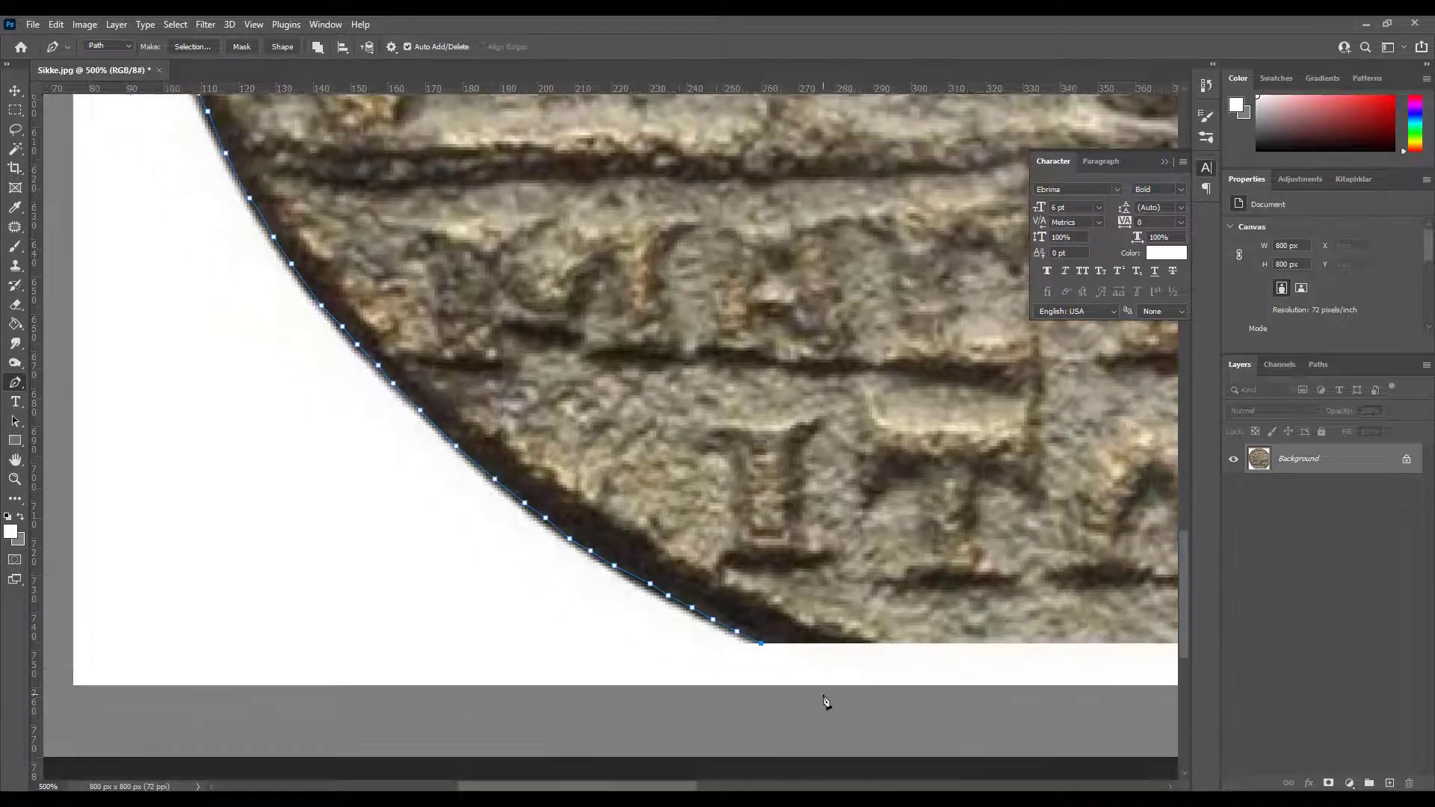
{"action": "scroll", "coordinate": [823, 701], "scroll_direction": "down", "scroll_amount": 1}
{"action": "mouse_move", "coordinate": [822, 701]}
{"action": "left_mouse_down"}
{"action": "mouse_move", "coordinate": [311, 522]}
{"action": "mouse_move", "coordinate": [282, 535]}
{"action": "mouse_move", "coordinate": [302, 551]}
{"action": "left_mouse_up"}
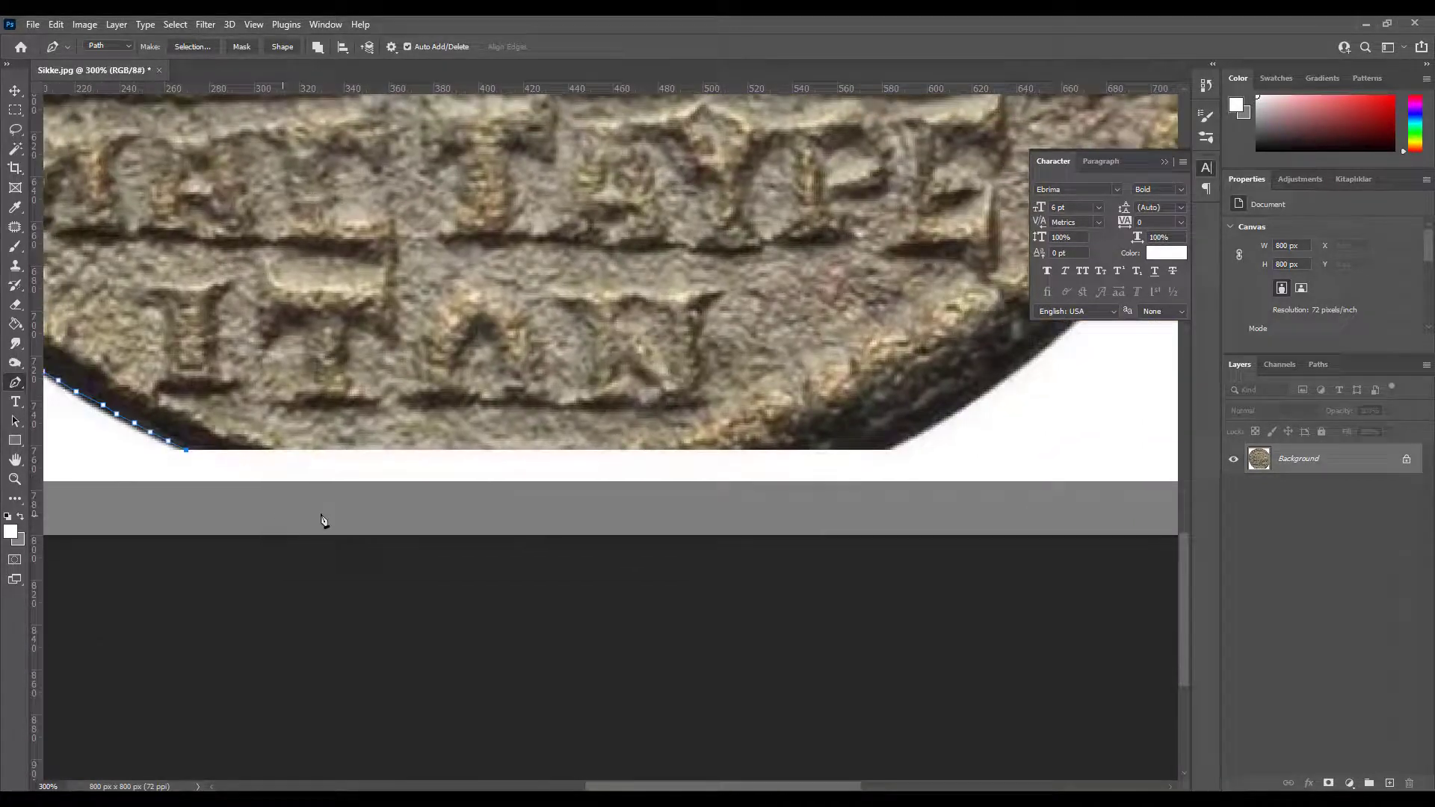
{"action": "scroll", "coordinate": [515, 490], "scroll_direction": "down", "scroll_amount": 1}
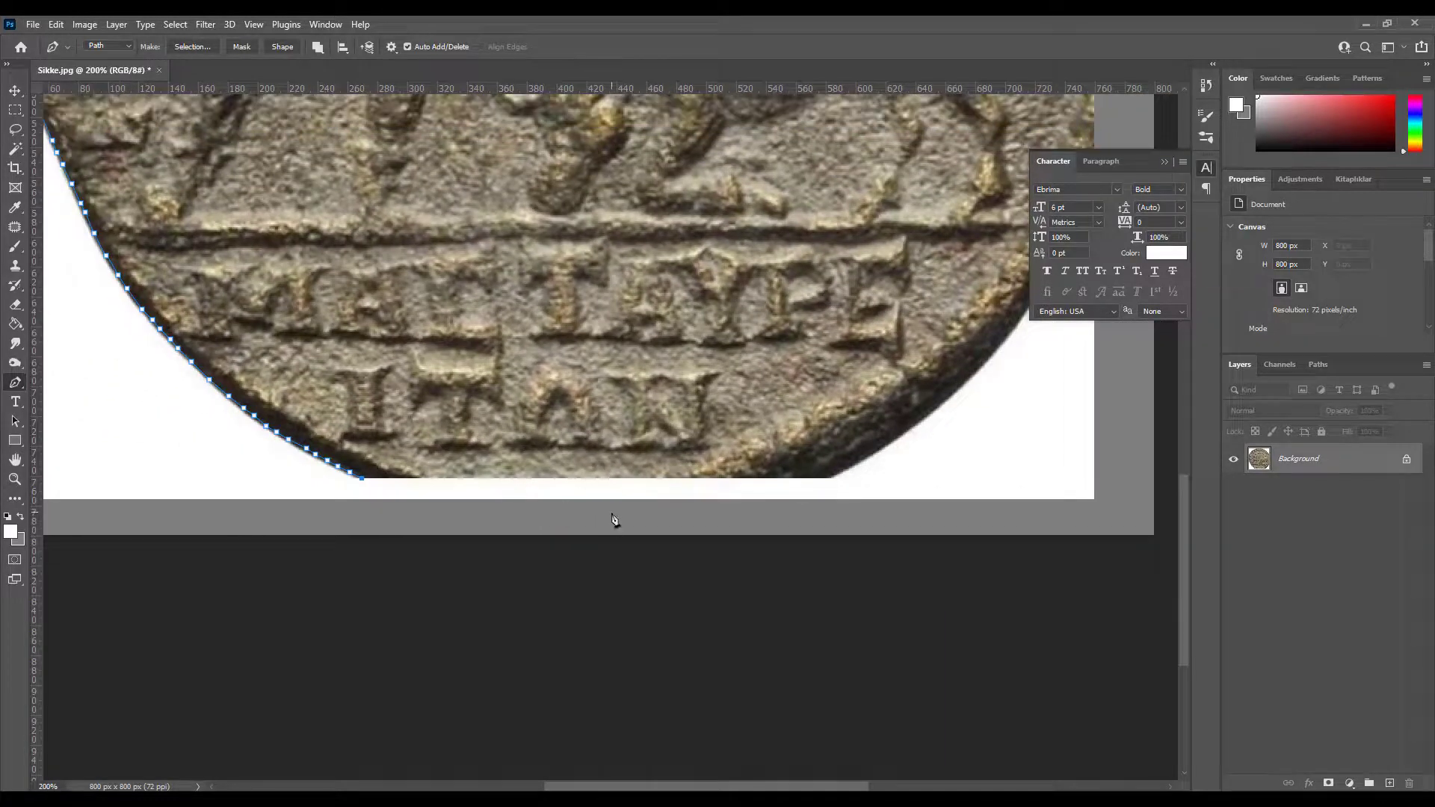
{"action": "mouse_move", "coordinate": [592, 522]}
{"action": "left_mouse_down"}
{"action": "mouse_move", "coordinate": [736, 523]}
{"action": "mouse_move", "coordinate": [723, 521]}
{"action": "left_mouse_up"}
{"action": "scroll", "coordinate": [852, 473], "scroll_direction": "up", "scroll_amount": 1}
{"action": "scroll", "coordinate": [731, 478], "scroll_direction": "up", "scroll_amount": 1}
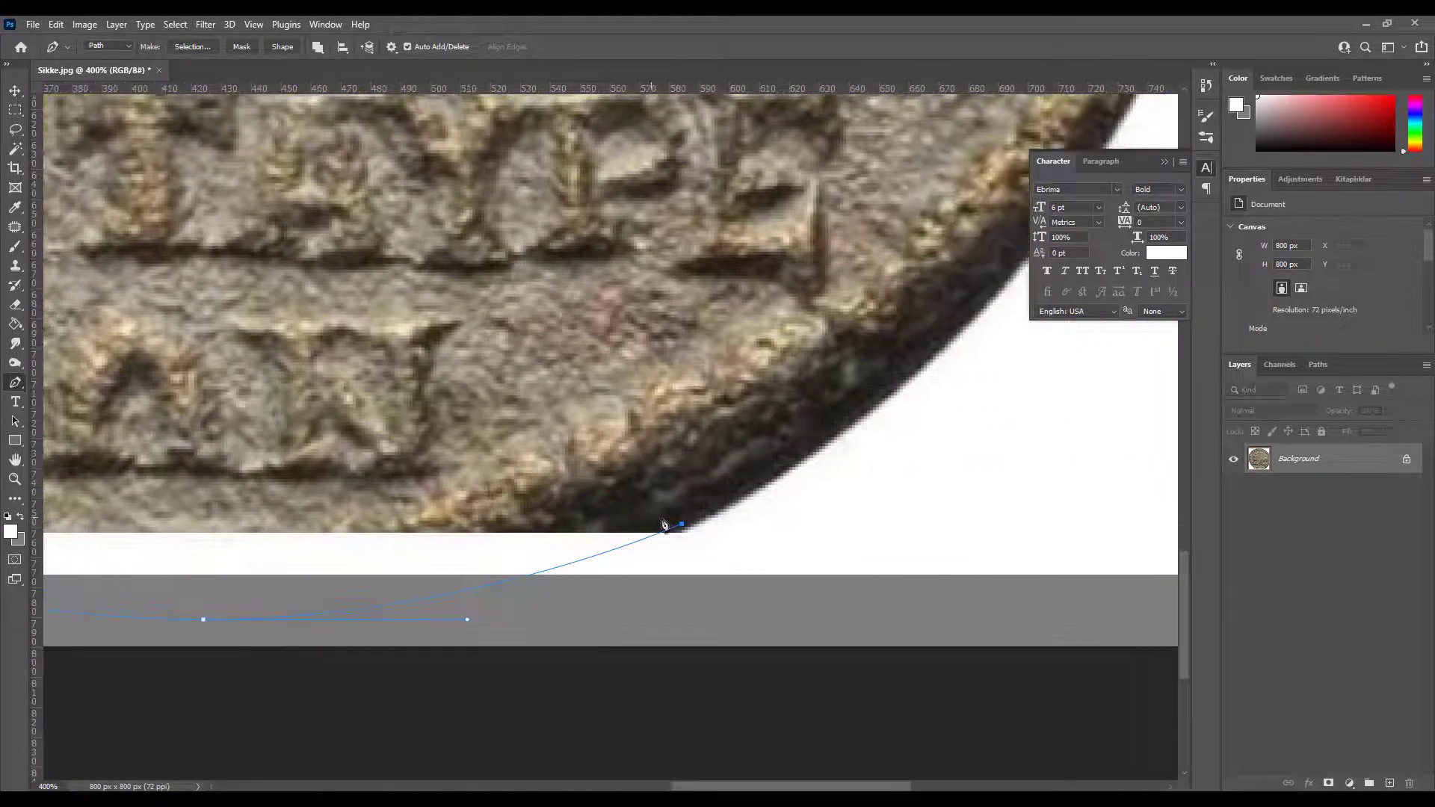
{"action": "scroll", "coordinate": [680, 528], "scroll_direction": "up", "scroll_amount": 1}
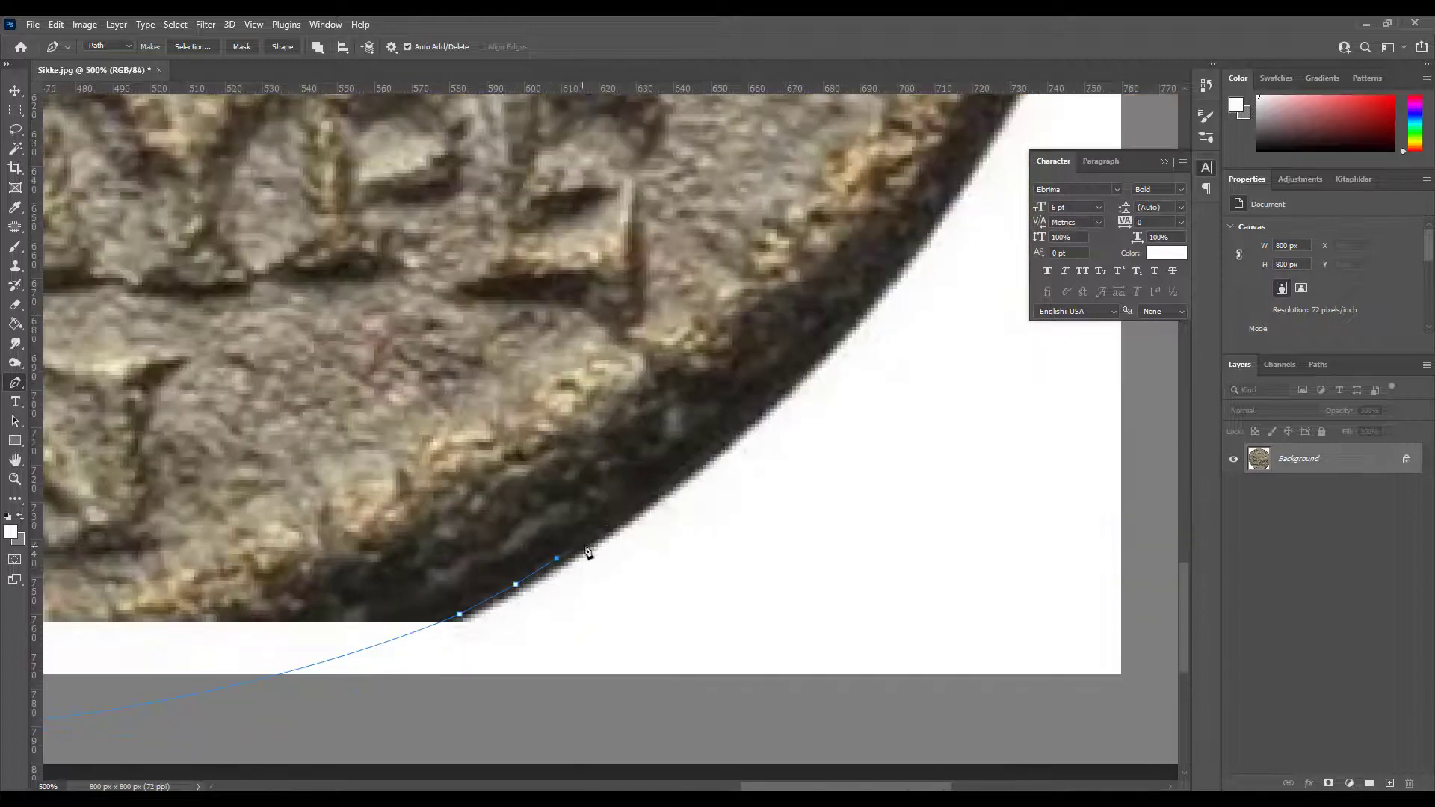
{"action": "left_click_drag", "start_coordinate": [679, 528], "coordinate": [799, 437]}
{"action": "key", "text": "ctrl+minus"}
{"action": "key", "text": "ctrl+minus"}
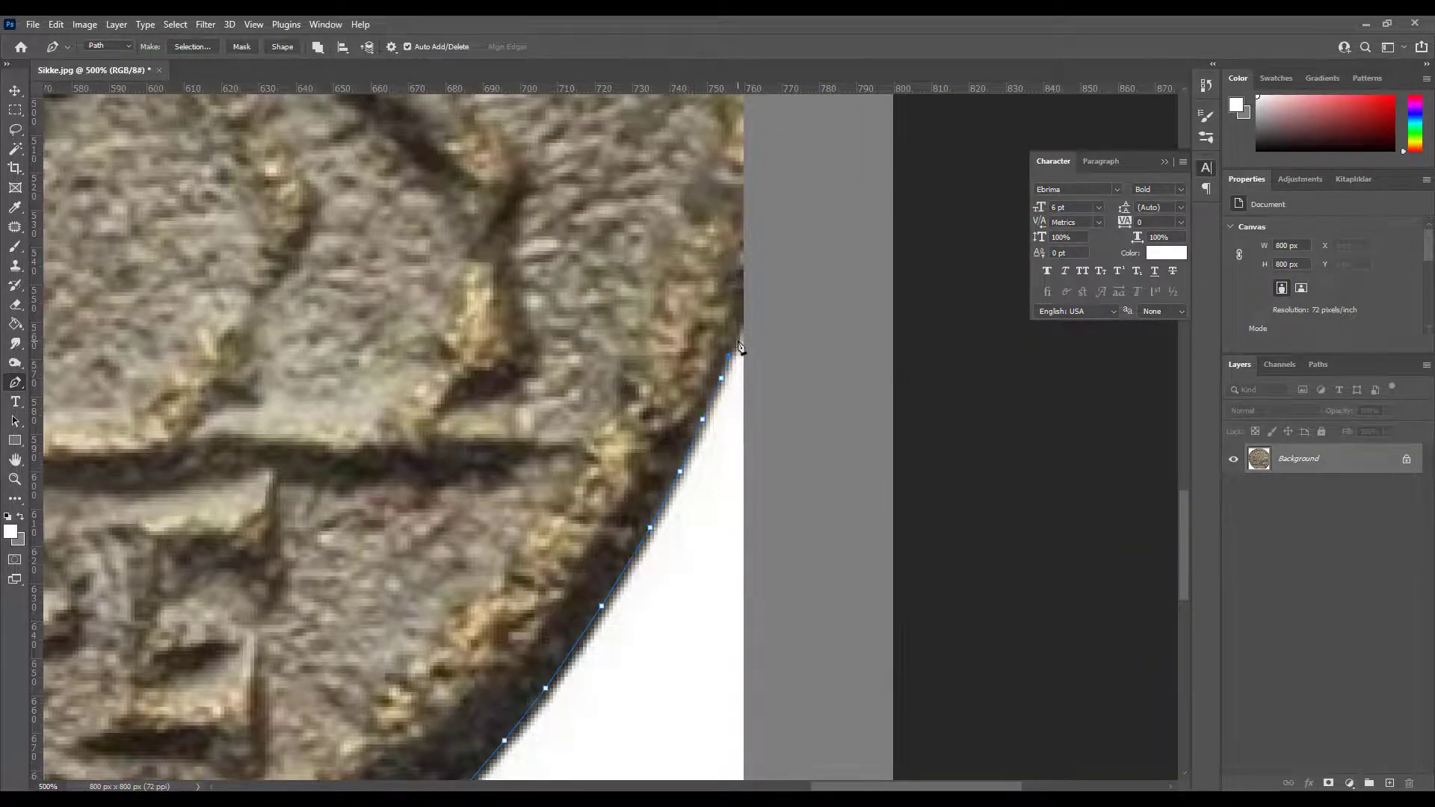
{"action": "key", "text": "ctrl+minus"}
{"action": "key", "text": "ctrl+minus"}
{"action": "key", "text": "ctrl+plus"}
{"action": "key", "text": "ctrl+plus"}
{"action": "key", "text": "ctrl+plus"}
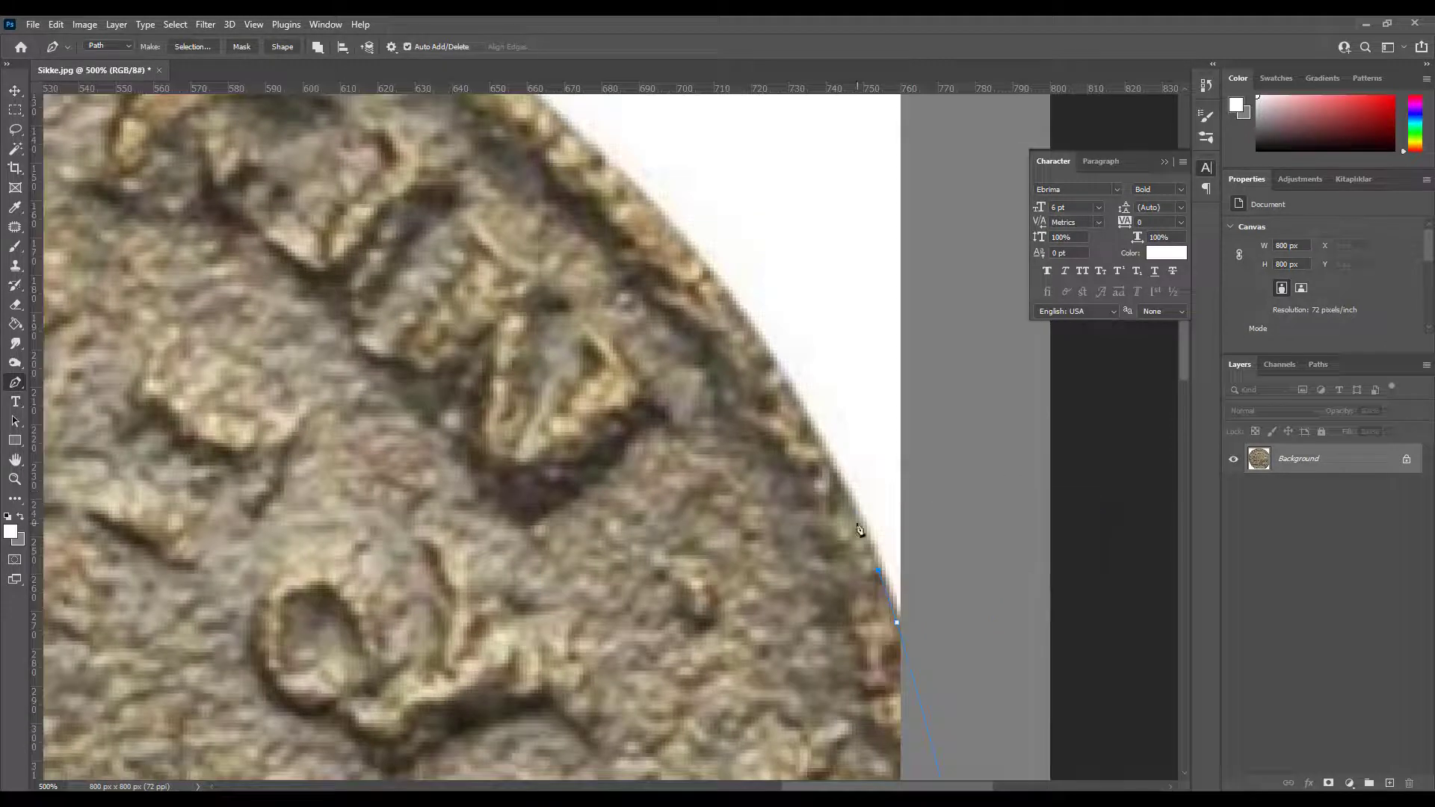
{"action": "mouse_move", "coordinate": [821, 299]}
{"action": "left_mouse_down"}
{"action": "mouse_move", "coordinate": [872, 525]}
{"action": "mouse_move", "coordinate": [831, 480]}
{"action": "mouse_move", "coordinate": [836, 422]}
{"action": "mouse_move", "coordinate": [972, 438]}
{"action": "mouse_move", "coordinate": [926, 407]}
{"action": "left_mouse_up"}
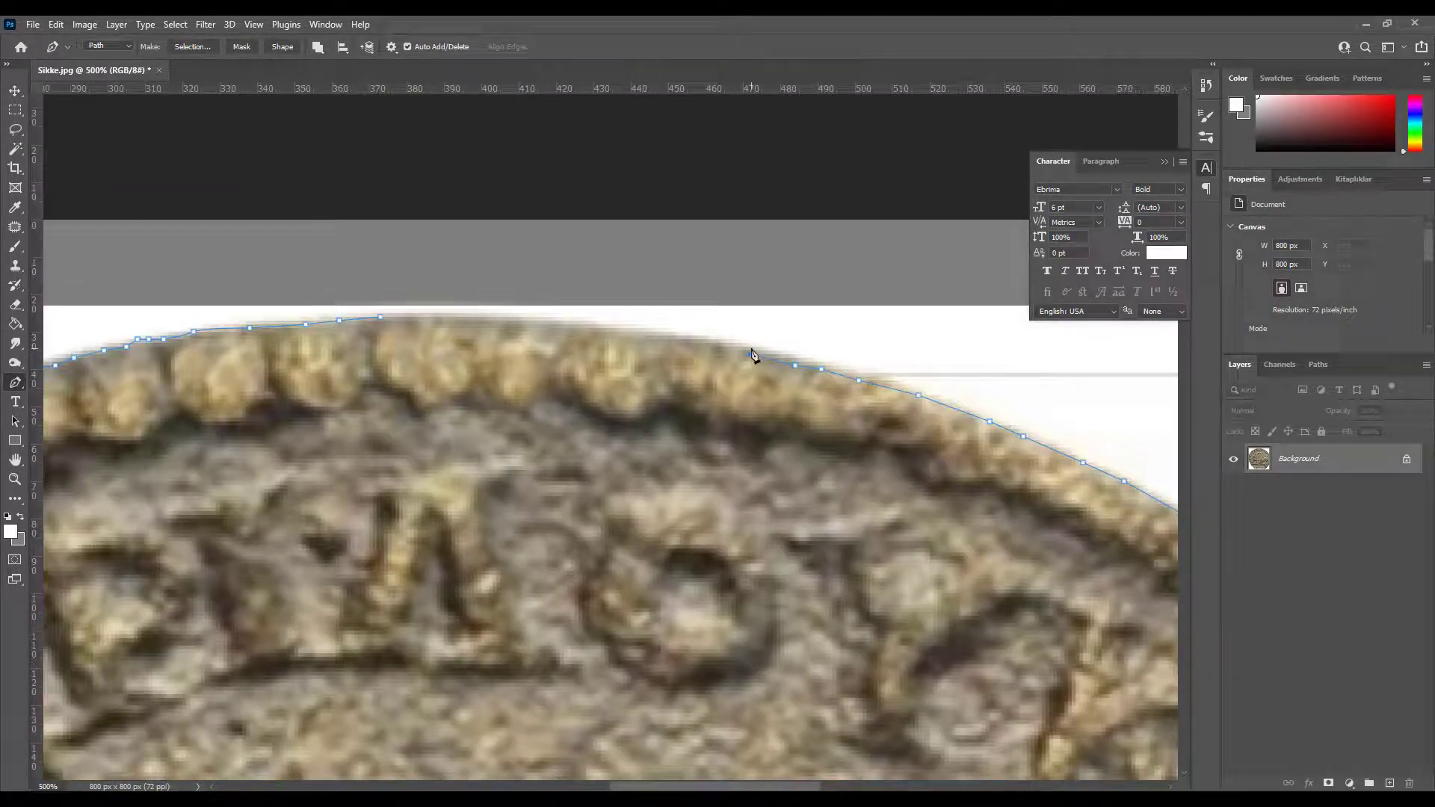
- Load the traced coin path as a selection and feather it by 1 pixel
{"action": "left_click_drag", "start_coordinate": [545, 331], "coordinate": [774, 351]}
{"action": "key", "text": "ctrl+Return"}
{"action": "key", "text": "ctrl+minus"}
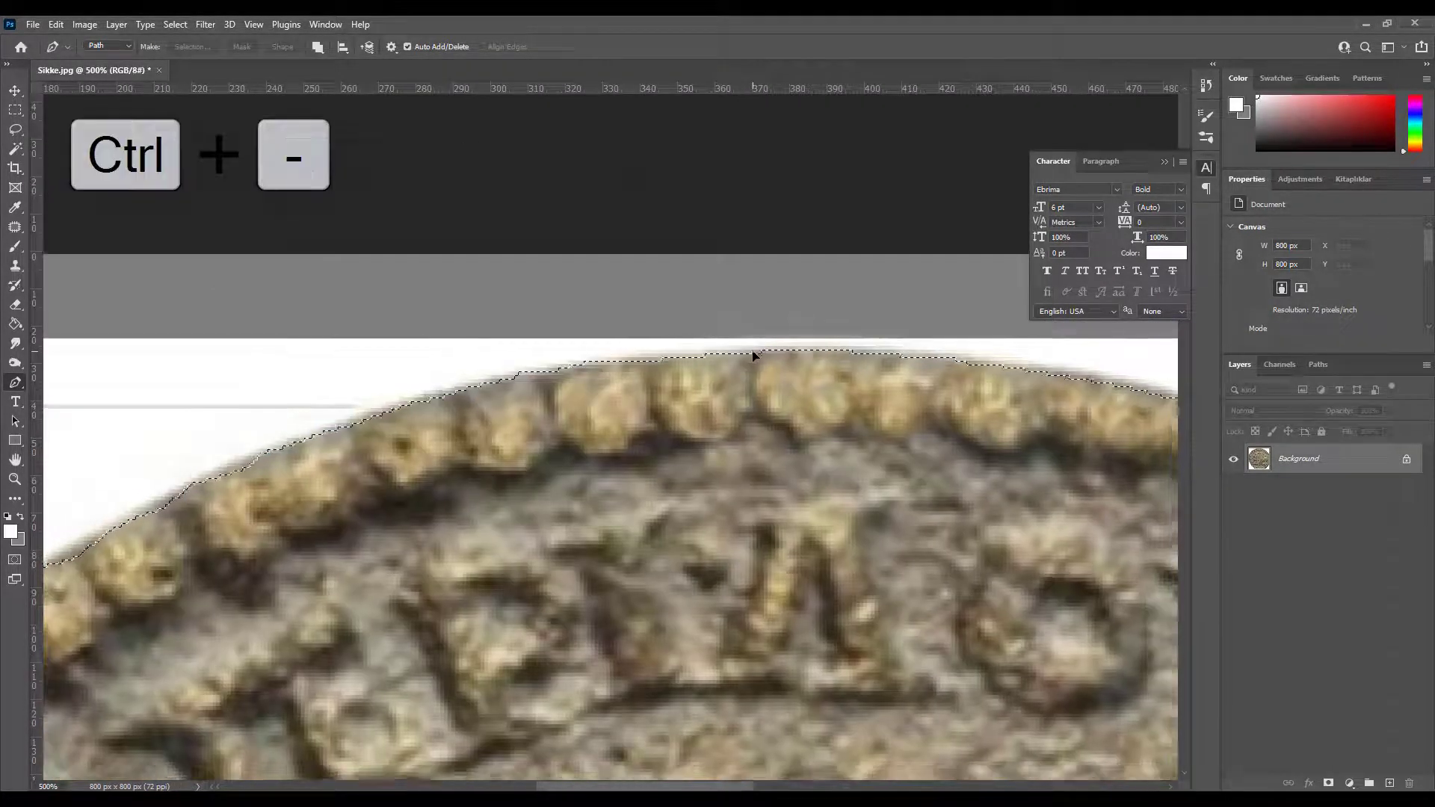
{"action": "key", "text": "ctrl+minus"}
{"action": "key", "text": "ctrl+minus"}
{"action": "key", "text": "ctrl+minus"}
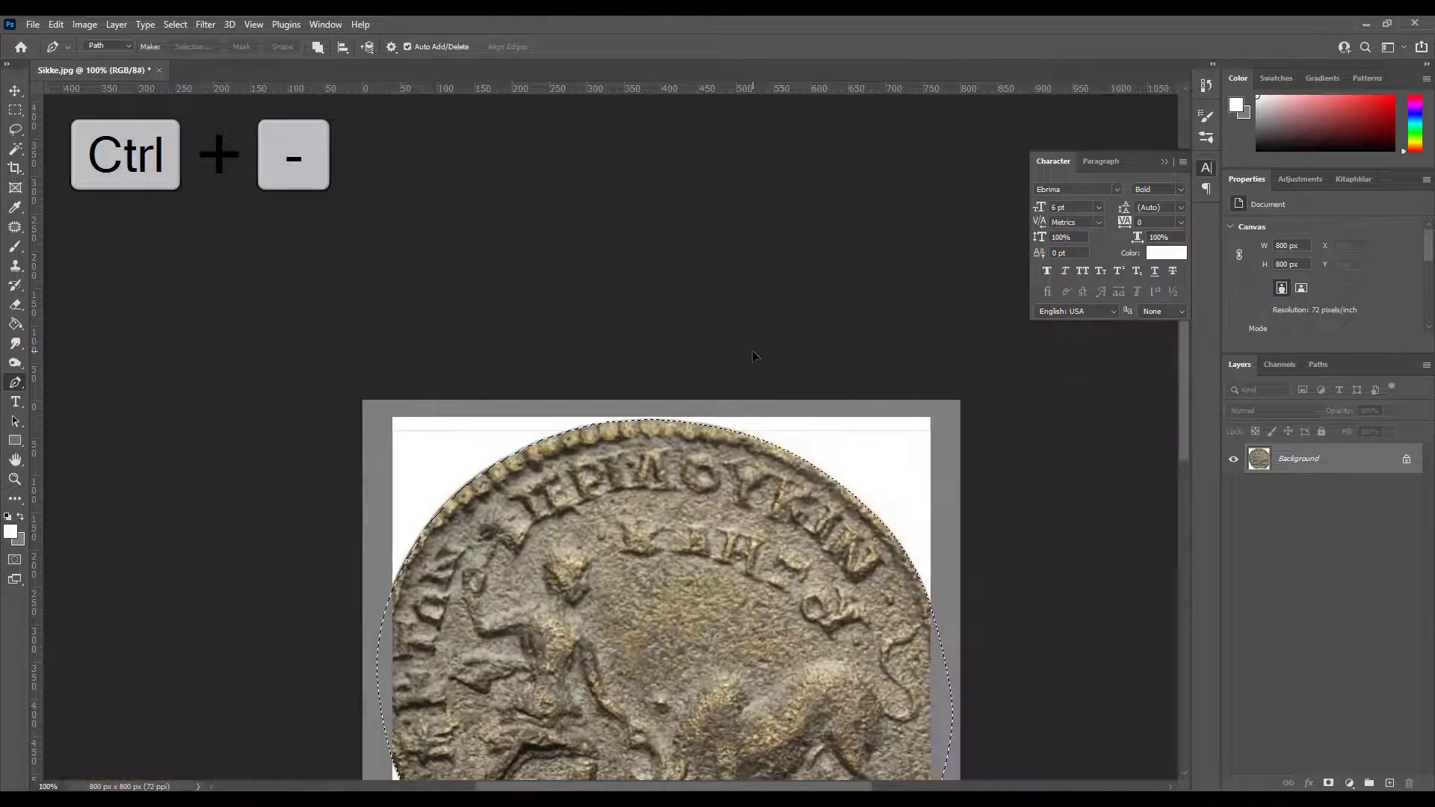
{"action": "left_click_drag", "start_coordinate": [740, 553], "coordinate": [679, 344]}
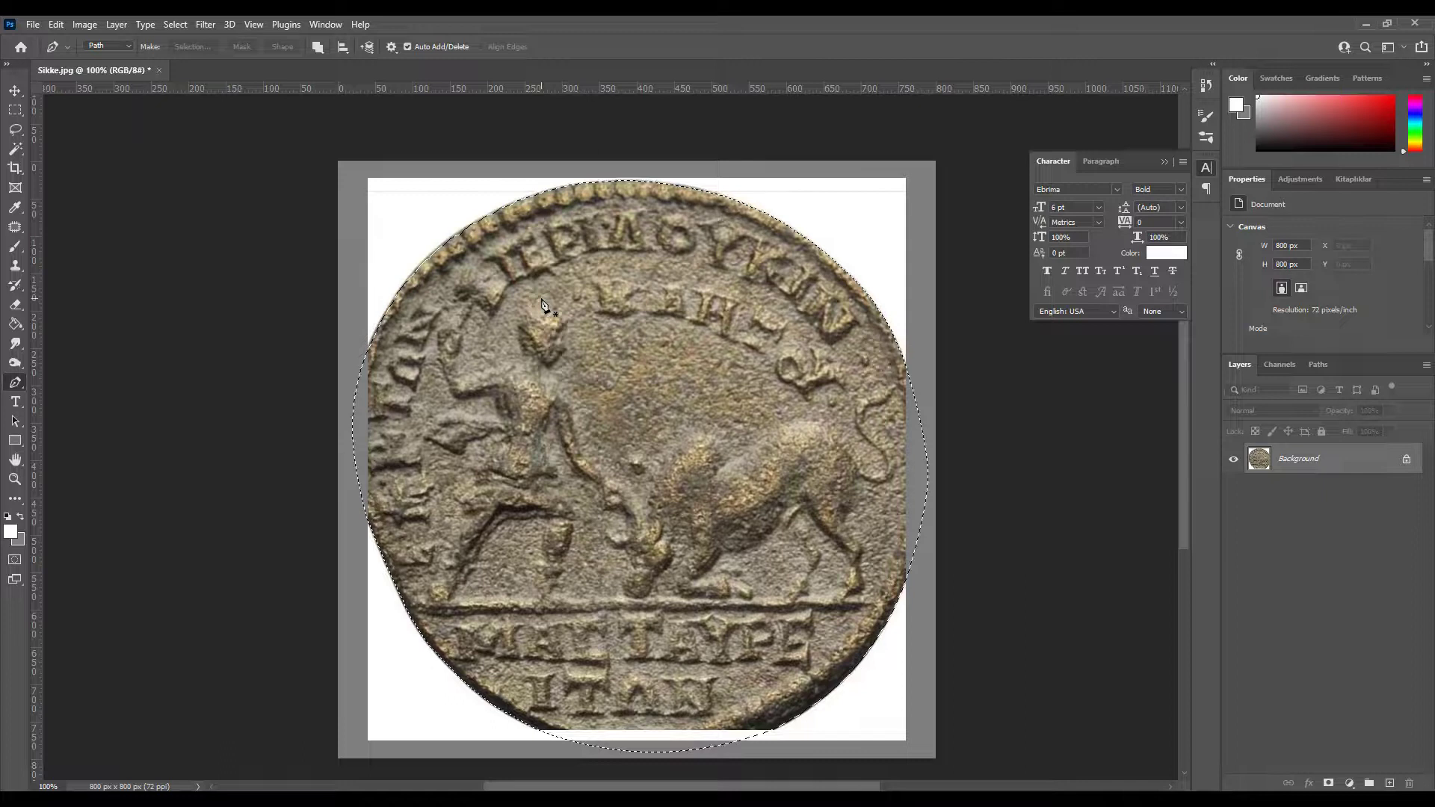
{"action": "key", "text": "shift+F6"}
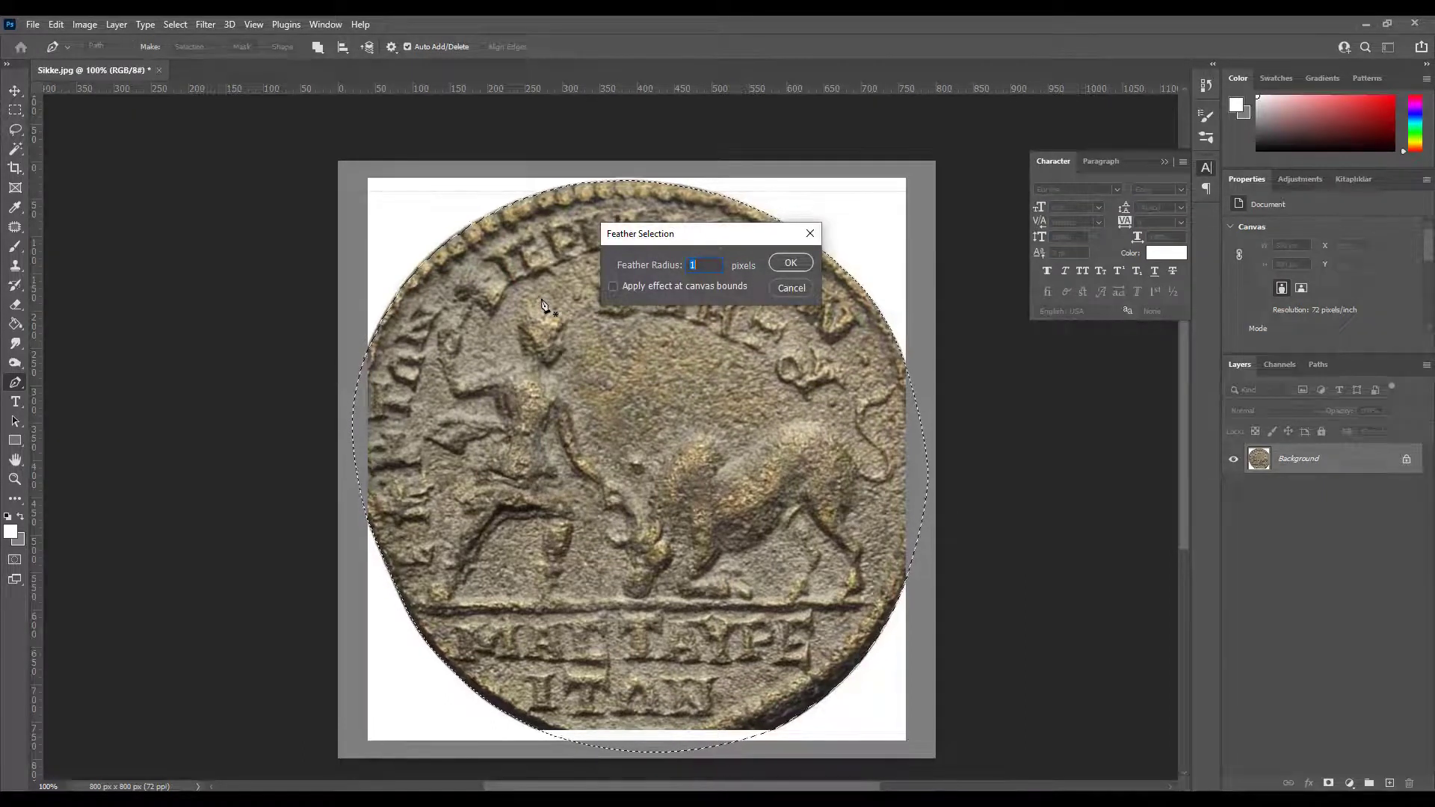
{"action": "left_click", "coordinate": [784, 262]}
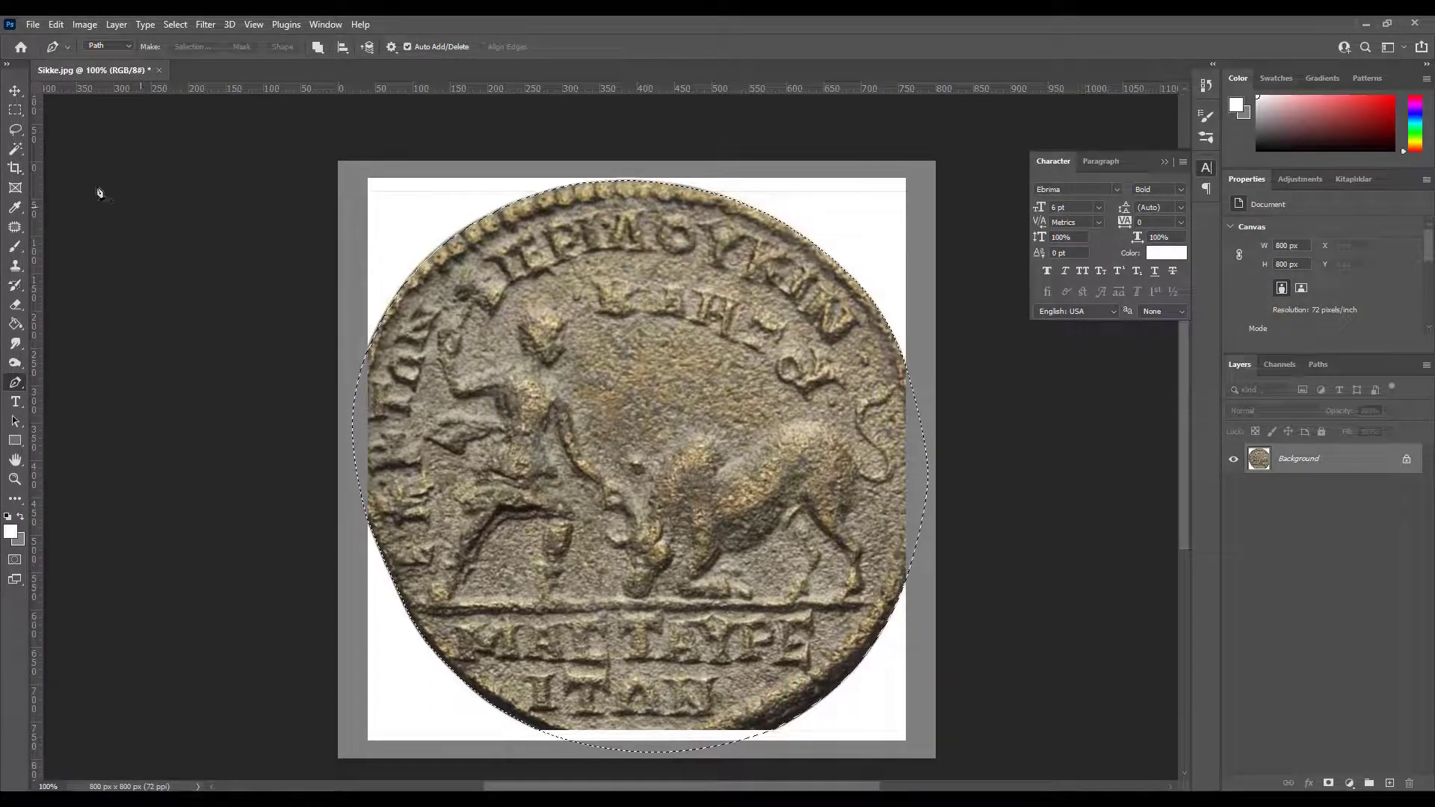
{"action": "left_click", "coordinate": [15, 90]}
- Copy the coin to Layer 1, lock its transparent pixels and check the cut-out alone
{"action": "key", "text": "ctrl+j"}
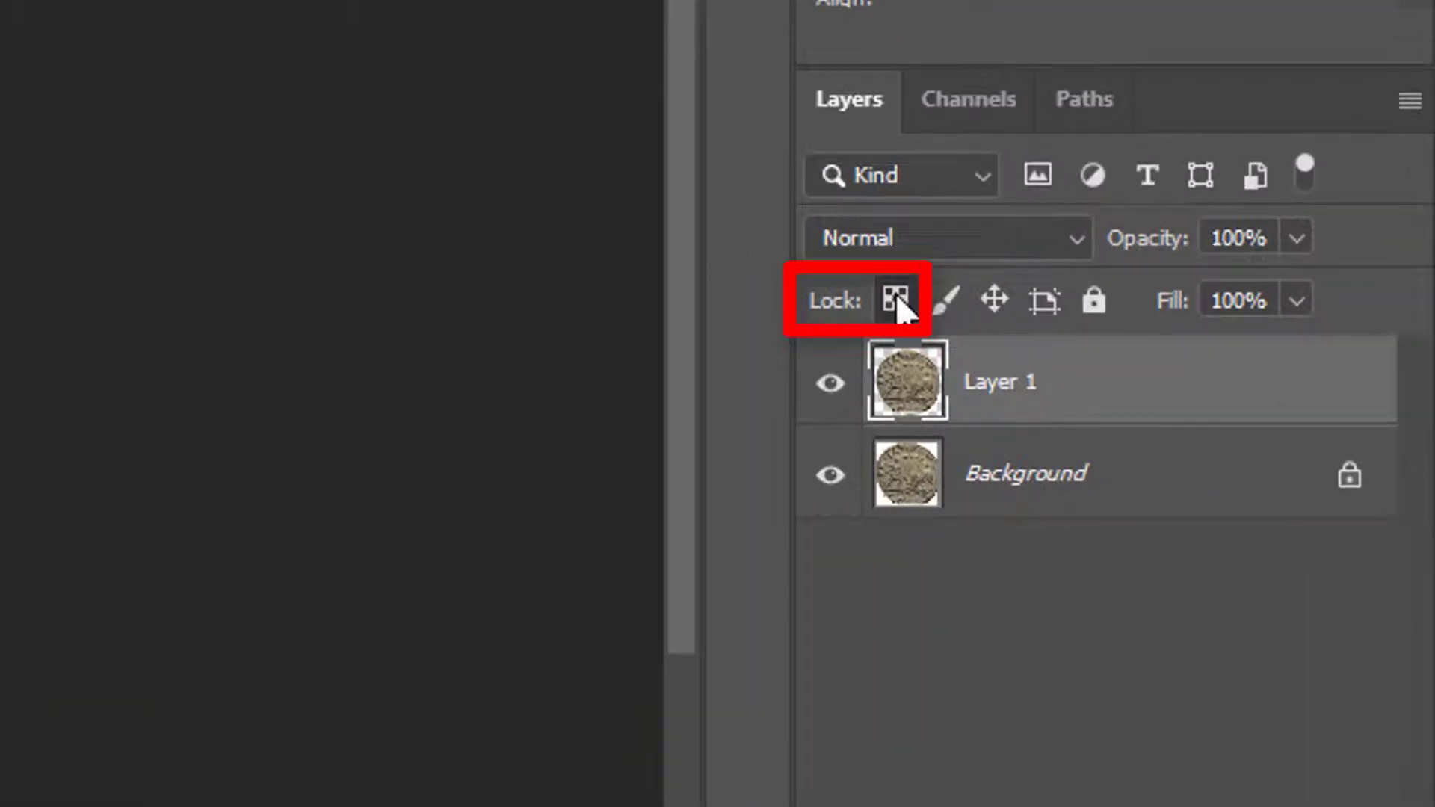
{"action": "left_click", "coordinate": [896, 295]}
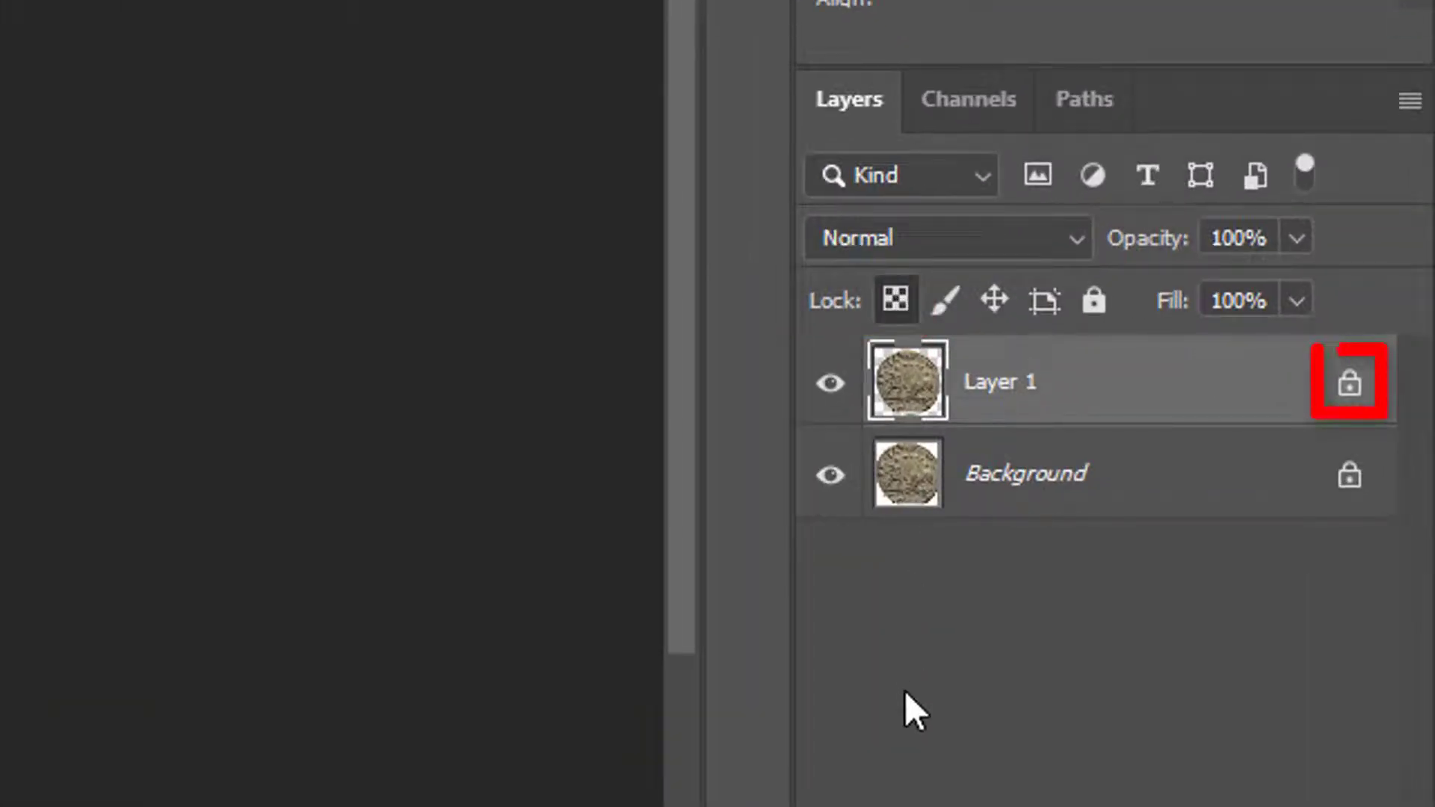
{"action": "left_click", "coordinate": [830, 385]}
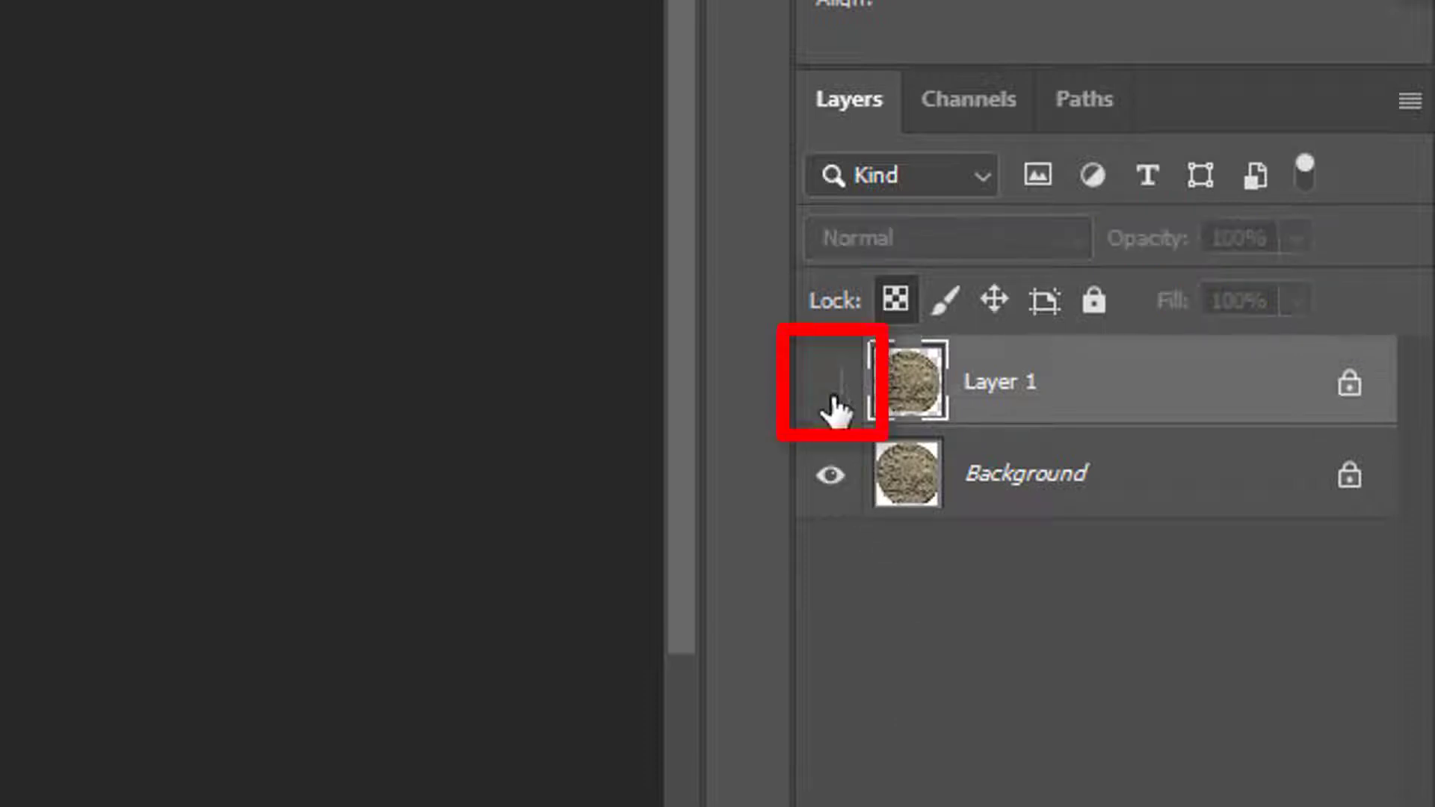
{"action": "left_click", "coordinate": [830, 475]}
{"action": "left_click", "coordinate": [831, 383]}
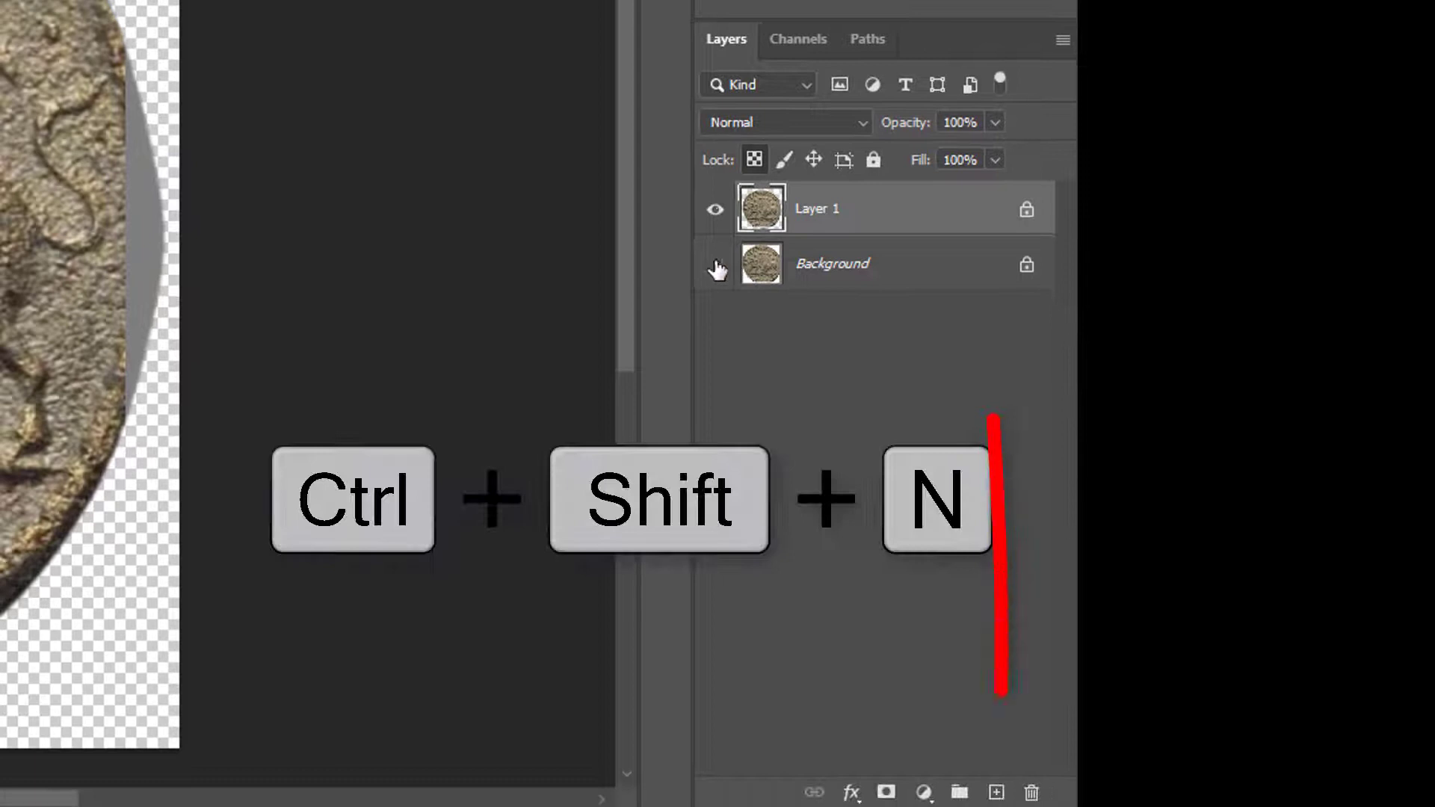
- Show the Background again and add an empty Layer 2 above it
{"action": "left_click", "coordinate": [716, 266]}
{"action": "left_click", "coordinate": [859, 266]}
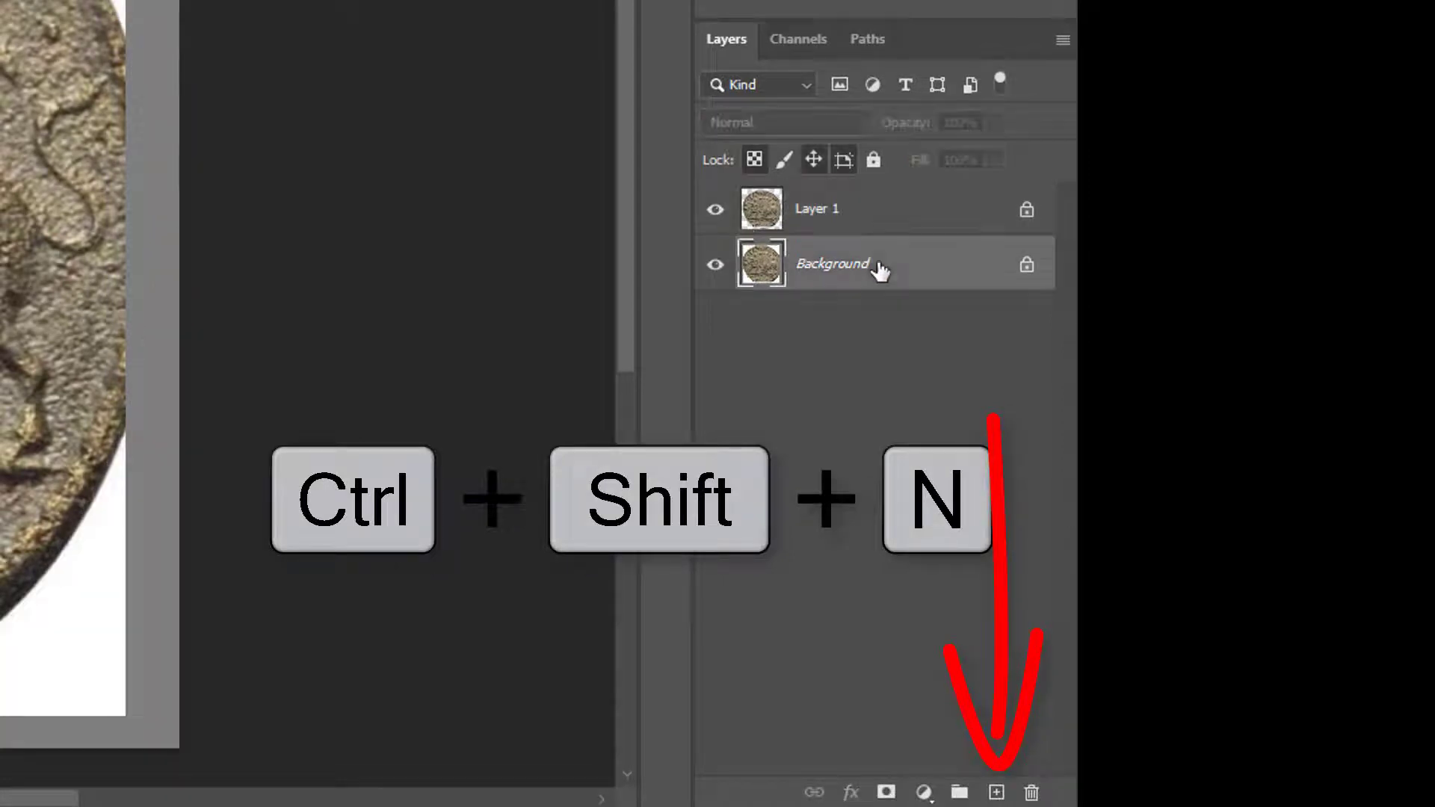
{"action": "left_click", "coordinate": [996, 794]}
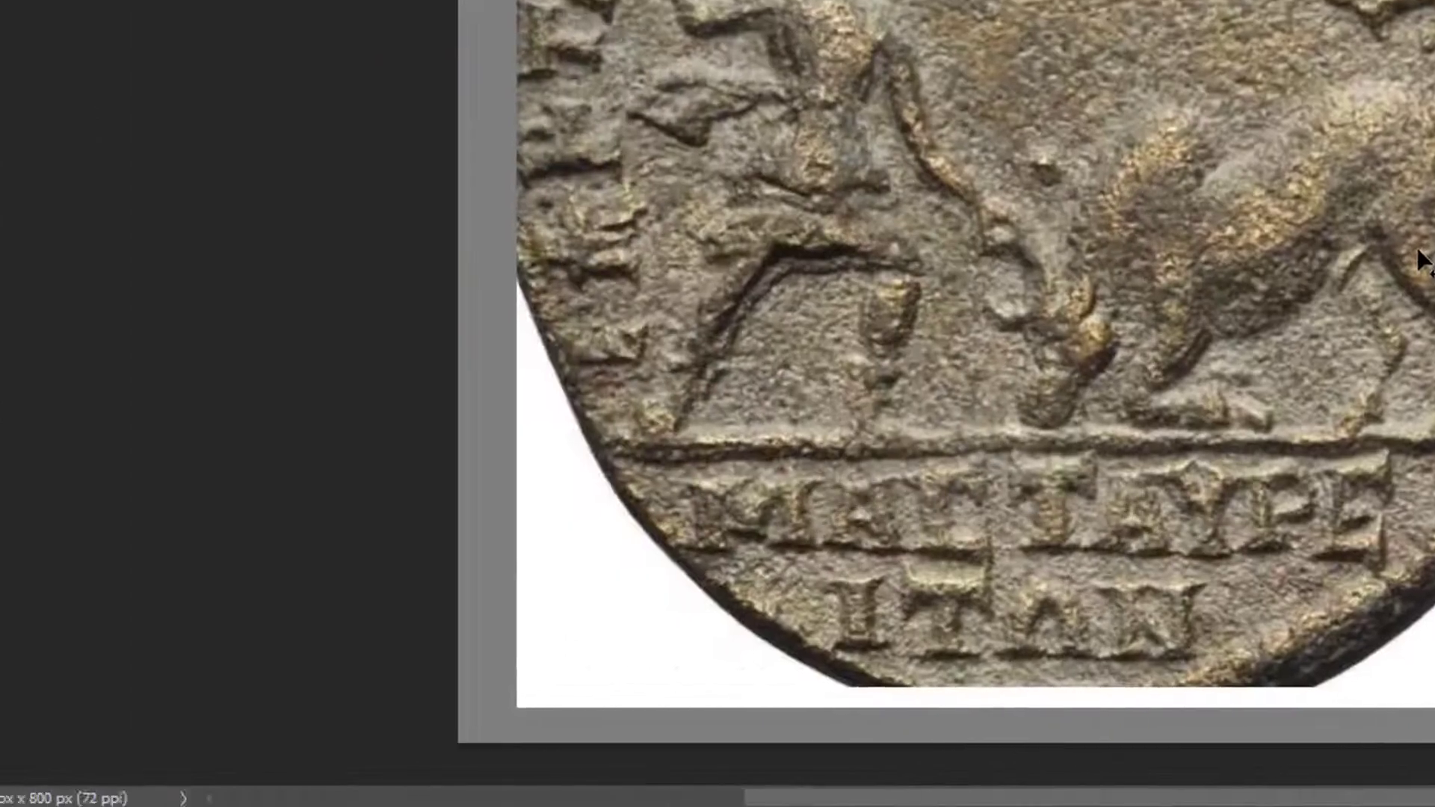
- Fill Layer 2 with grey and colorize it at Hue 116, Saturation 81, Lightness +60
{"action": "key", "text": "alt+BackSpace"}
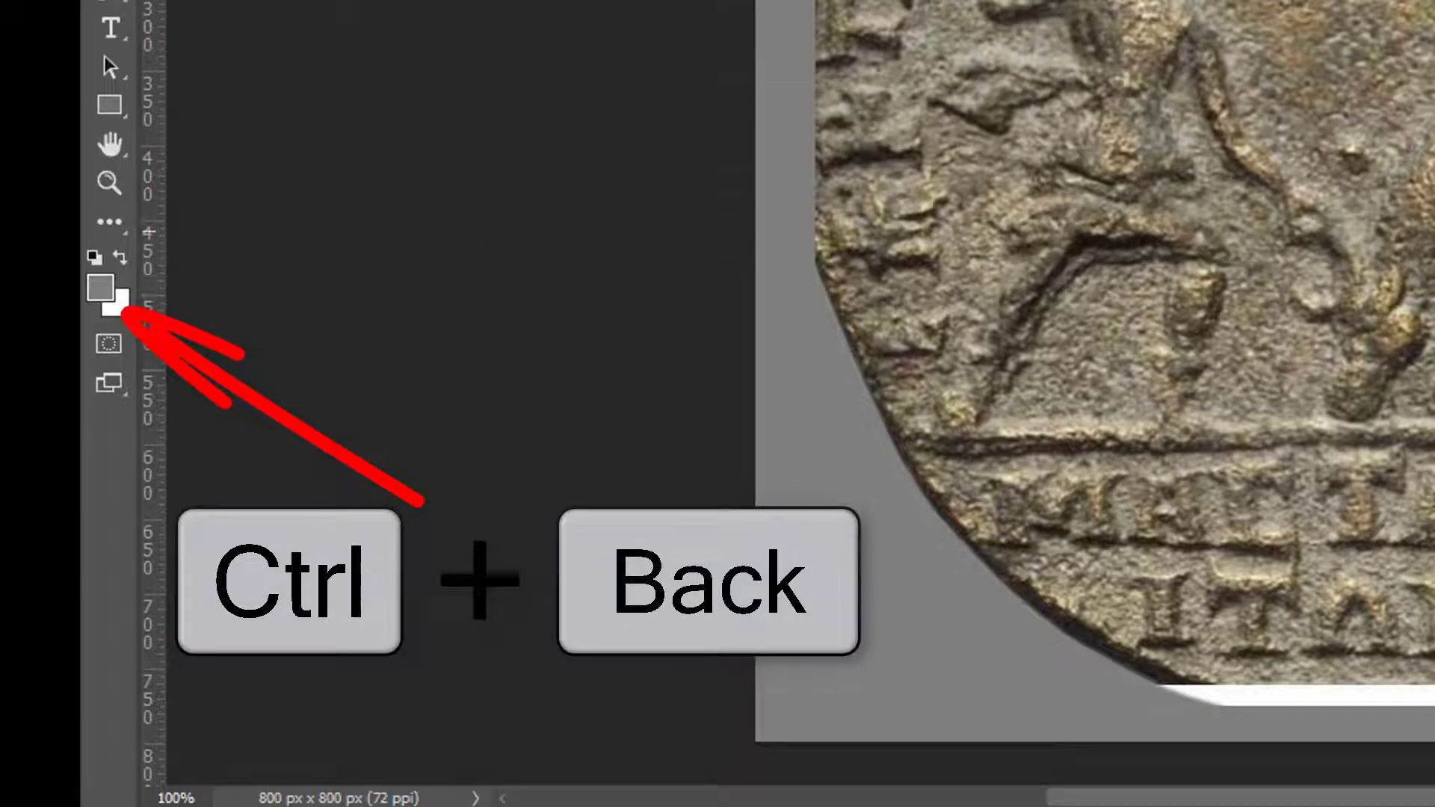
{"action": "key", "text": "ctrl"}
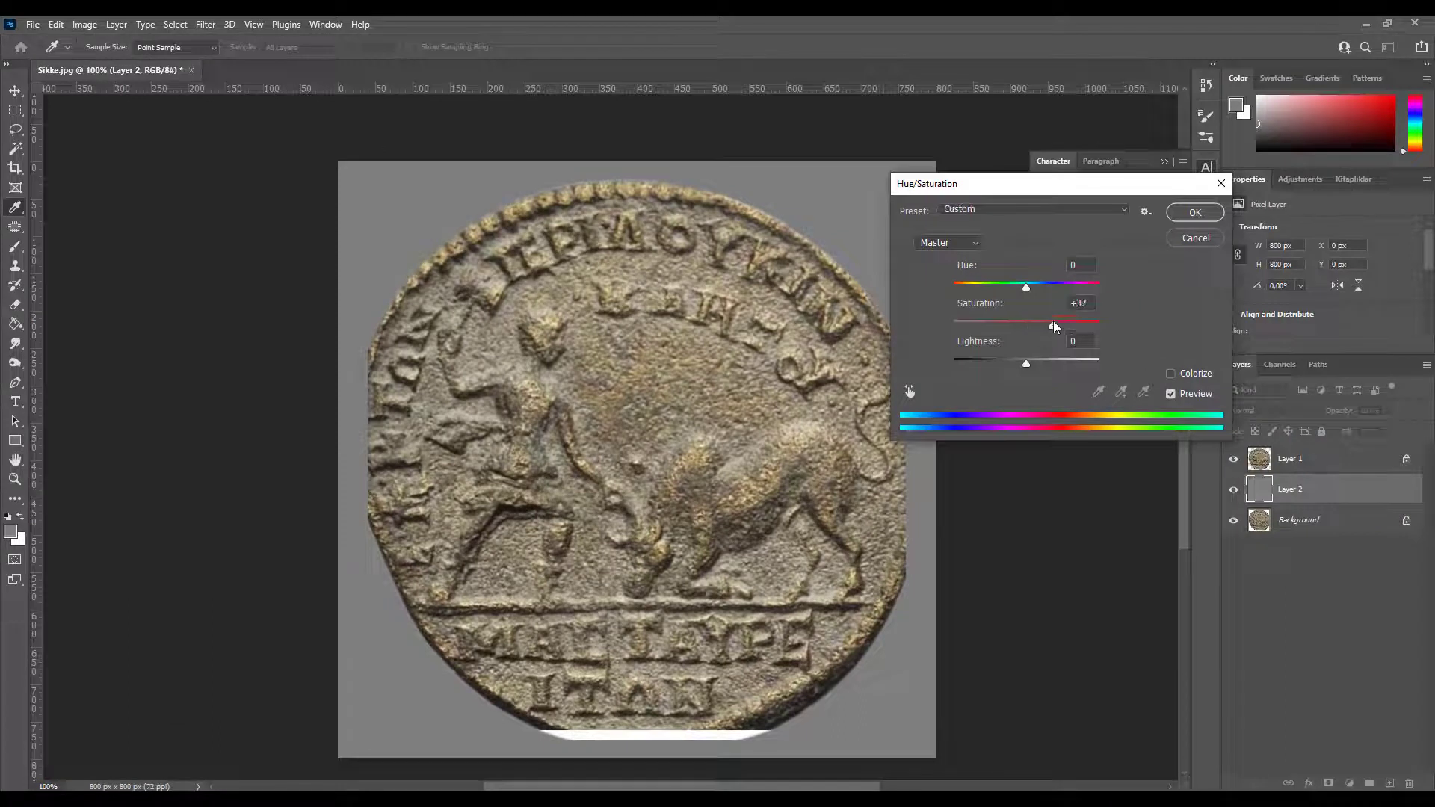
{"action": "left_click_drag", "start_coordinate": [1054, 325], "coordinate": [1069, 309]}
{"action": "left_click", "coordinate": [1171, 374]}
{"action": "left_click_drag", "start_coordinate": [1046, 287], "coordinate": [1000, 287]}
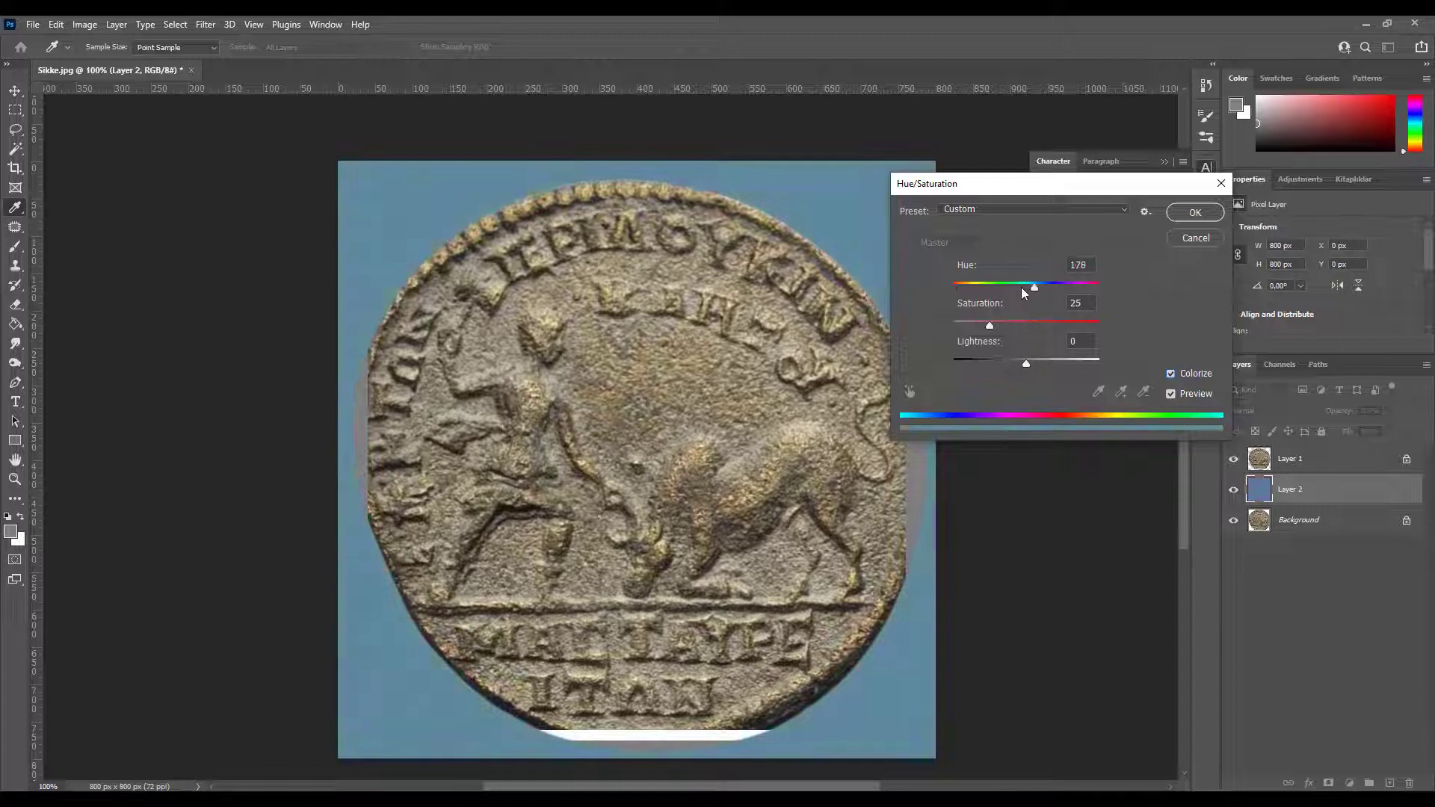
{"action": "mouse_move", "coordinate": [1129, 337]}
{"action": "left_mouse_down"}
{"action": "mouse_move", "coordinate": [1074, 338]}
{"action": "mouse_move", "coordinate": [1082, 366]}
{"action": "left_mouse_up"}
- Apply the Hue/Saturation change, make Layer 1 active and bring the upper-left rim into view
{"action": "left_click", "coordinate": [1194, 213]}
{"action": "key", "text": "v"}
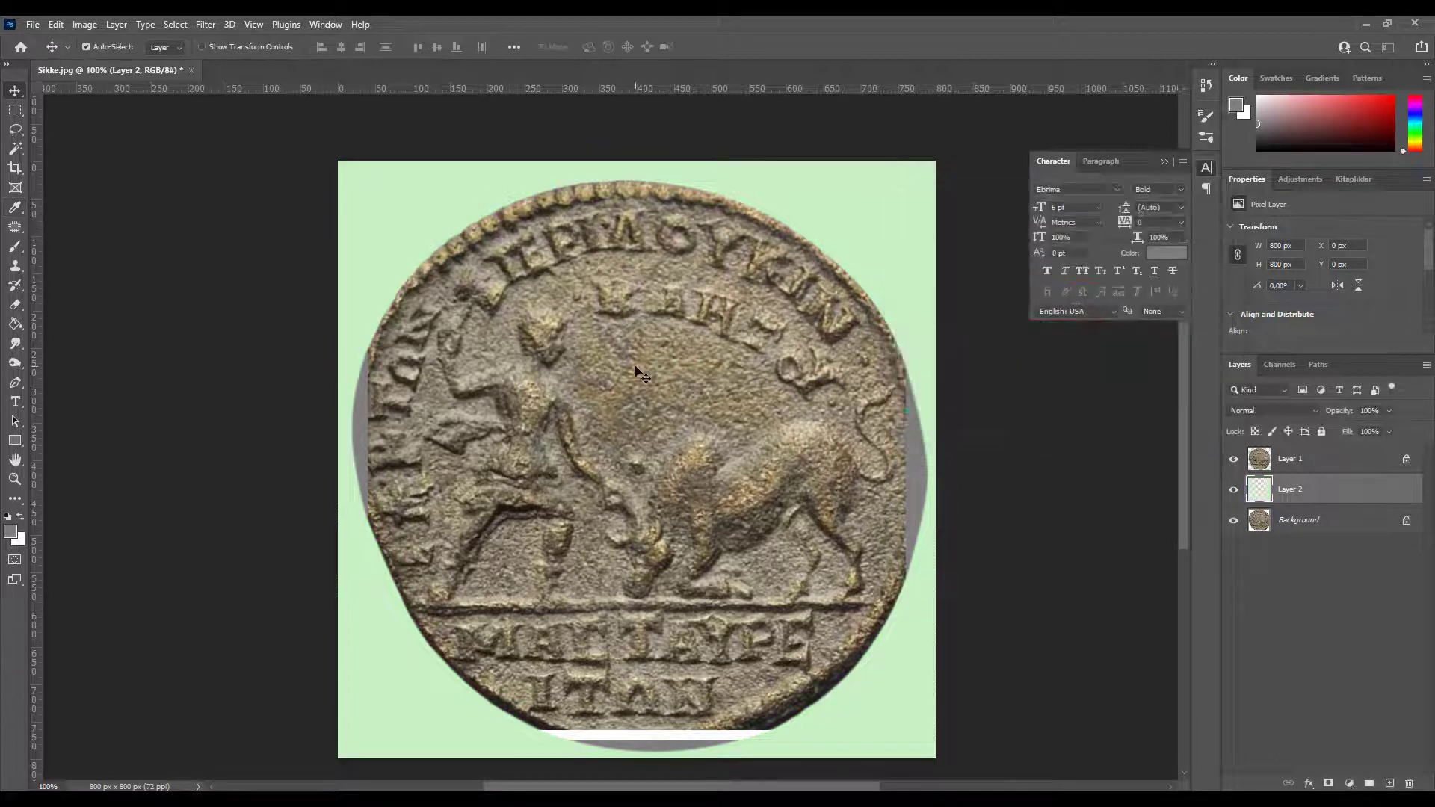
{"action": "scroll", "coordinate": [502, 267], "scroll_direction": "up", "scroll_amount": 5}
{"action": "left_click", "coordinate": [1291, 463]}
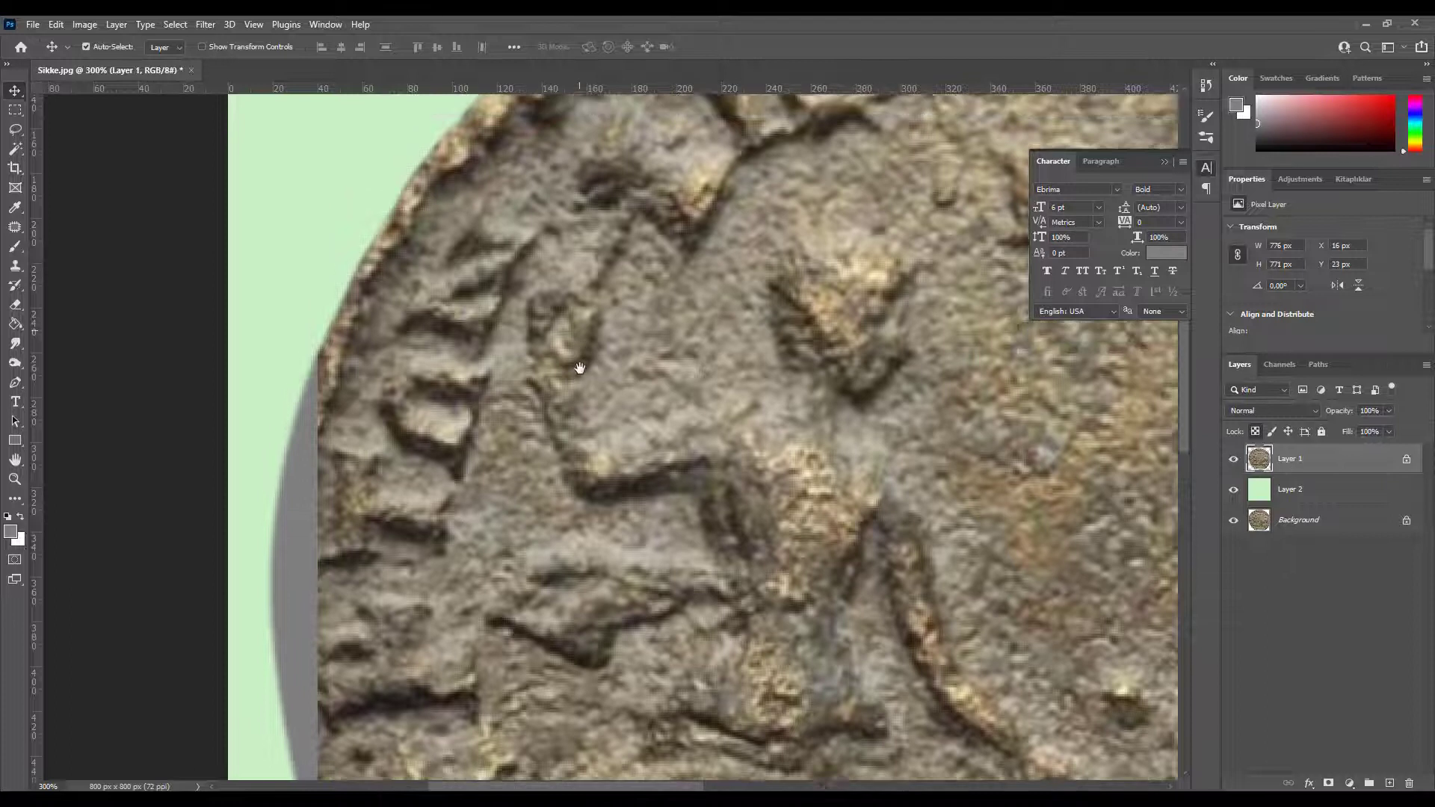
{"action": "left_click_drag", "start_coordinate": [583, 335], "coordinate": [546, 580]}
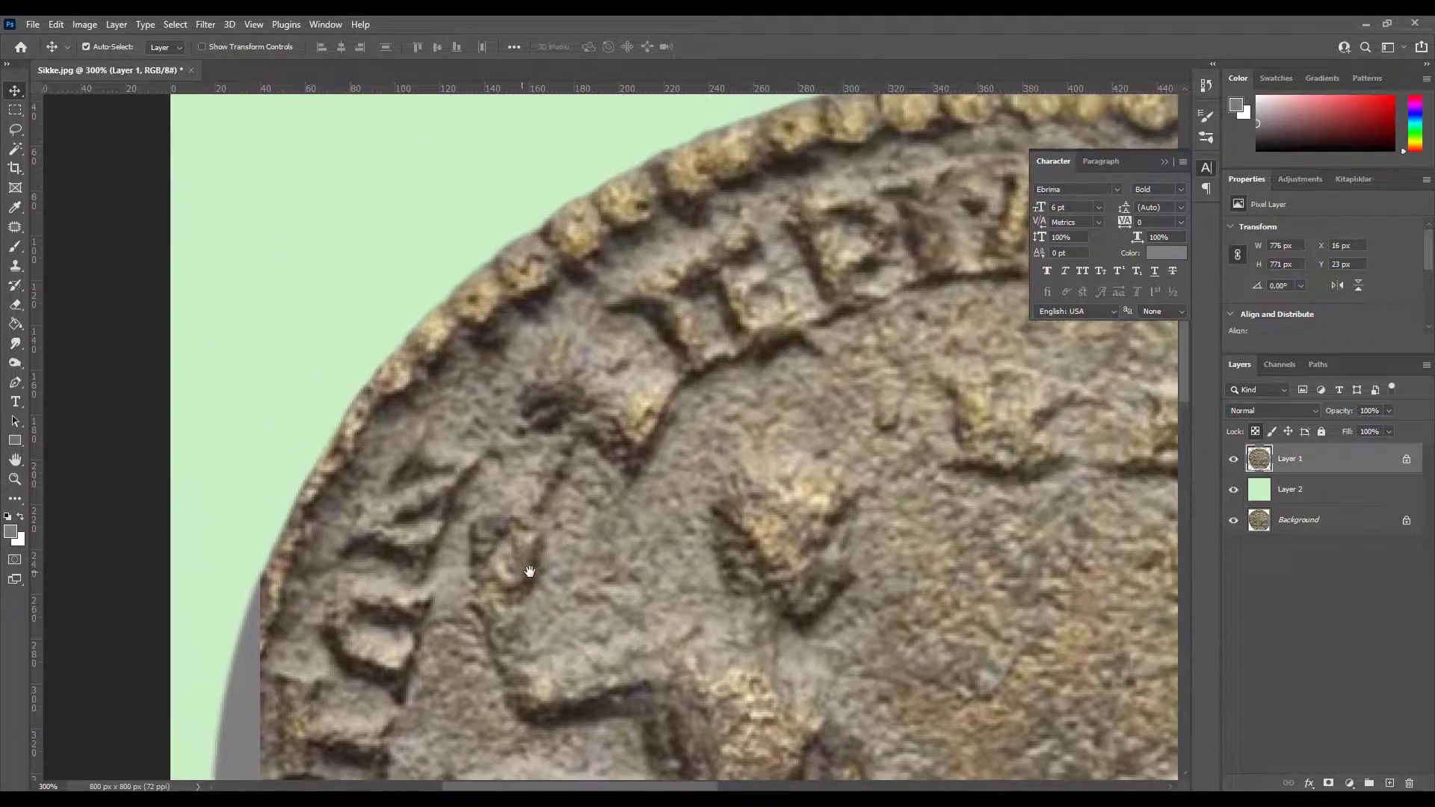
{"action": "key", "text": "p"}
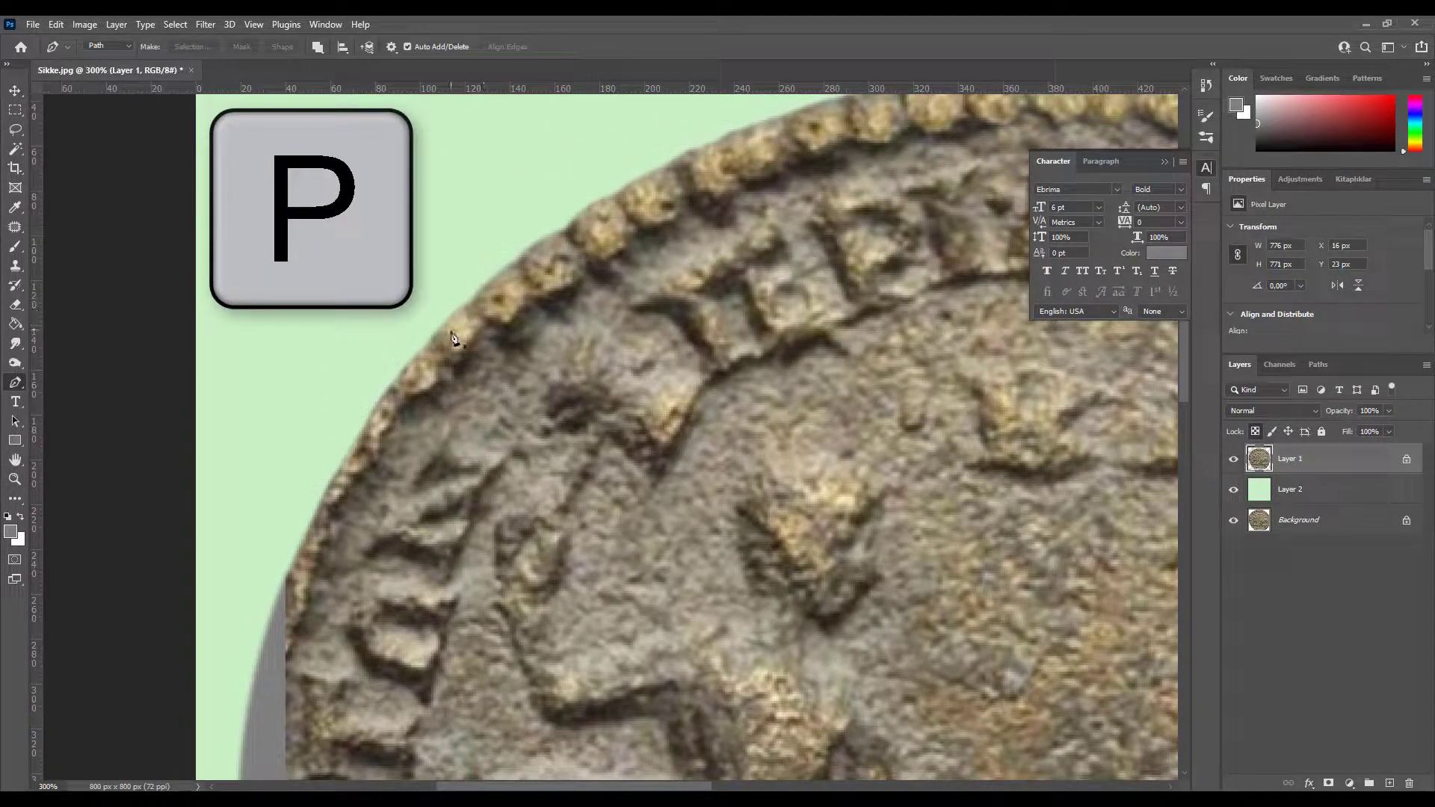
- Trace a closed Pen path around an intact stretch of the coin's upper-left rim
{"action": "left_click", "coordinate": [427, 348]}
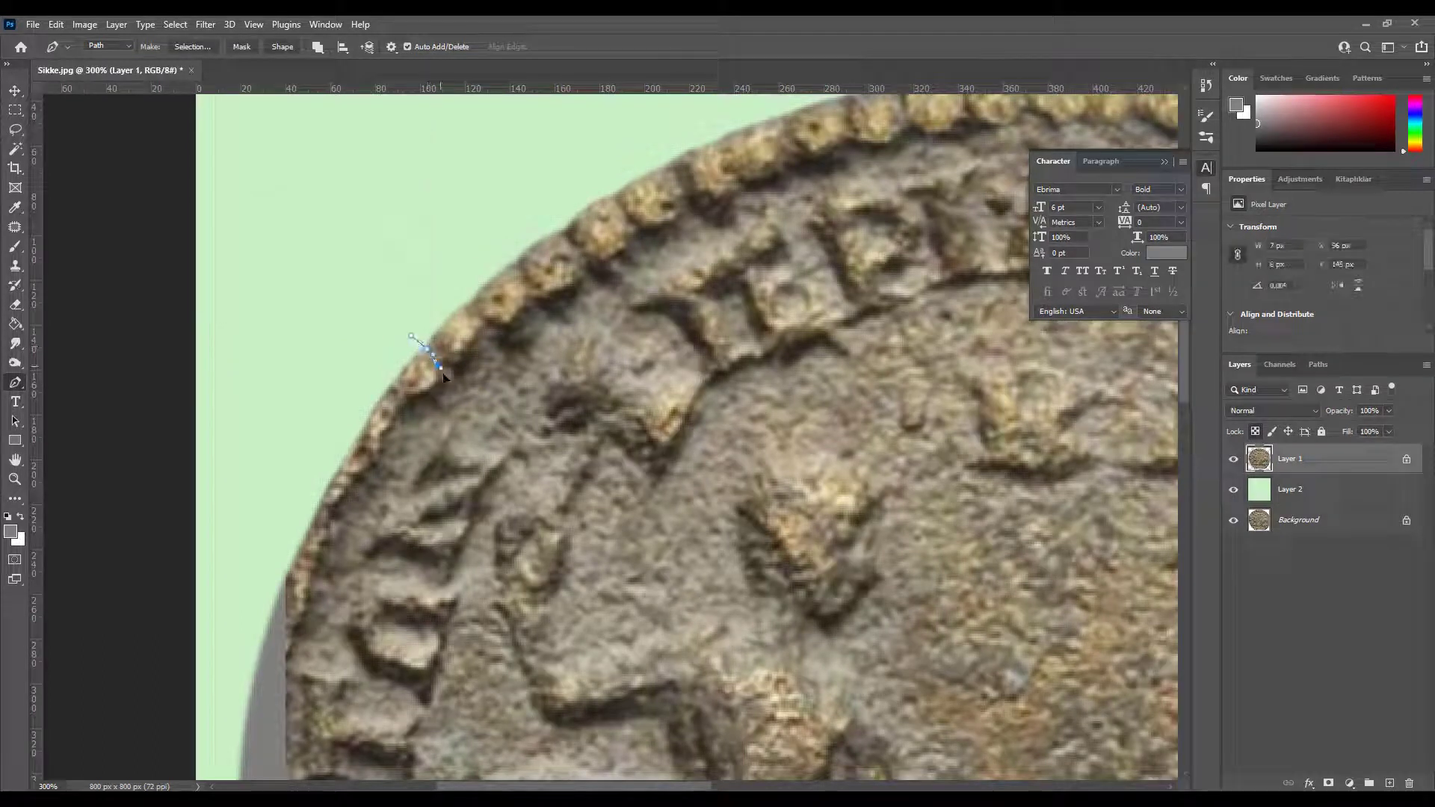
{"action": "left_click", "coordinate": [445, 378]}
{"action": "left_click", "coordinate": [416, 414]}
{"action": "left_click", "coordinate": [402, 427]}
{"action": "left_click_drag", "start_coordinate": [379, 491], "coordinate": [501, 385]}
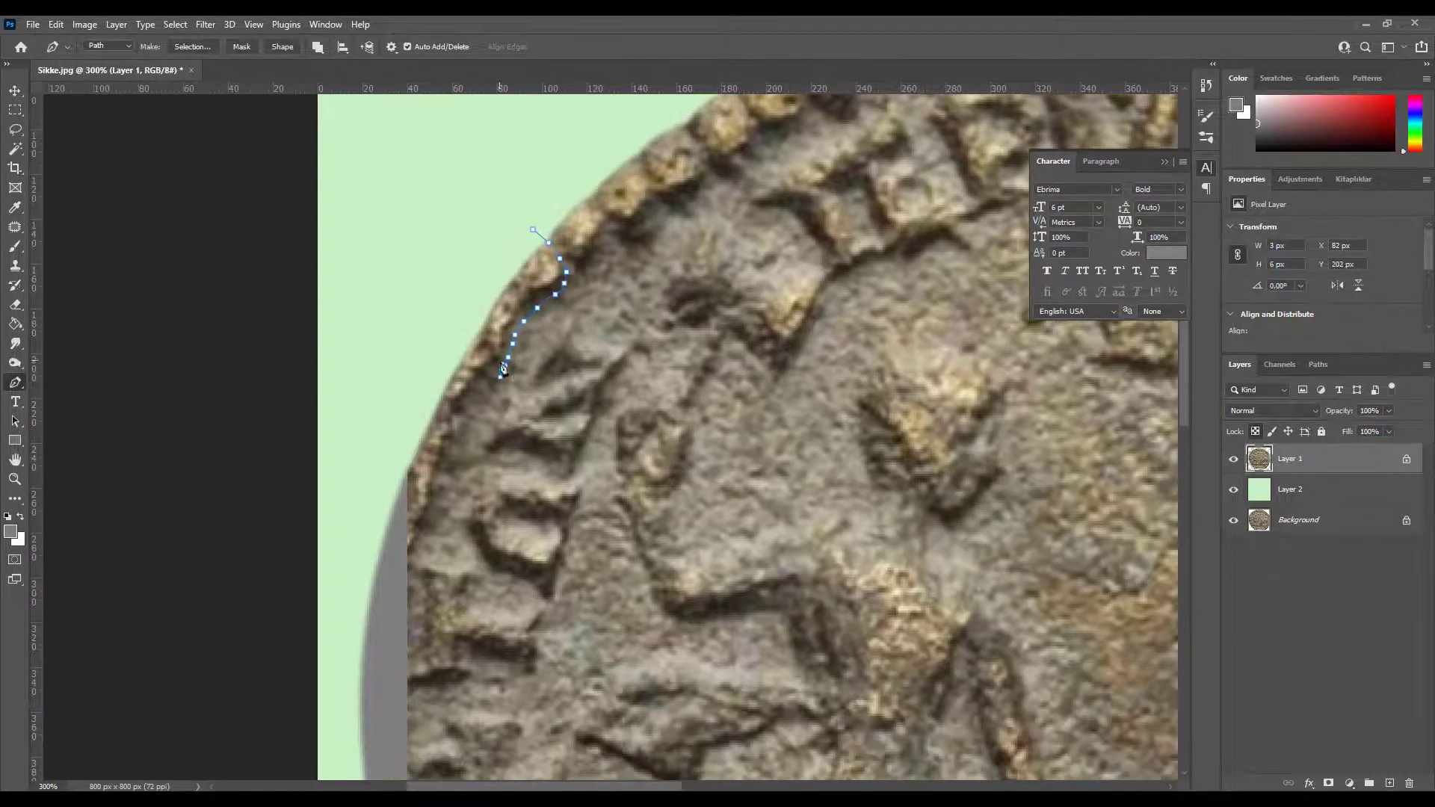
{"action": "left_click", "coordinate": [483, 397]}
{"action": "left_click", "coordinate": [476, 412]}
{"action": "left_click", "coordinate": [453, 451]}
{"action": "left_click", "coordinate": [434, 487]}
{"action": "left_click_drag", "start_coordinate": [415, 418], "coordinate": [442, 319]}
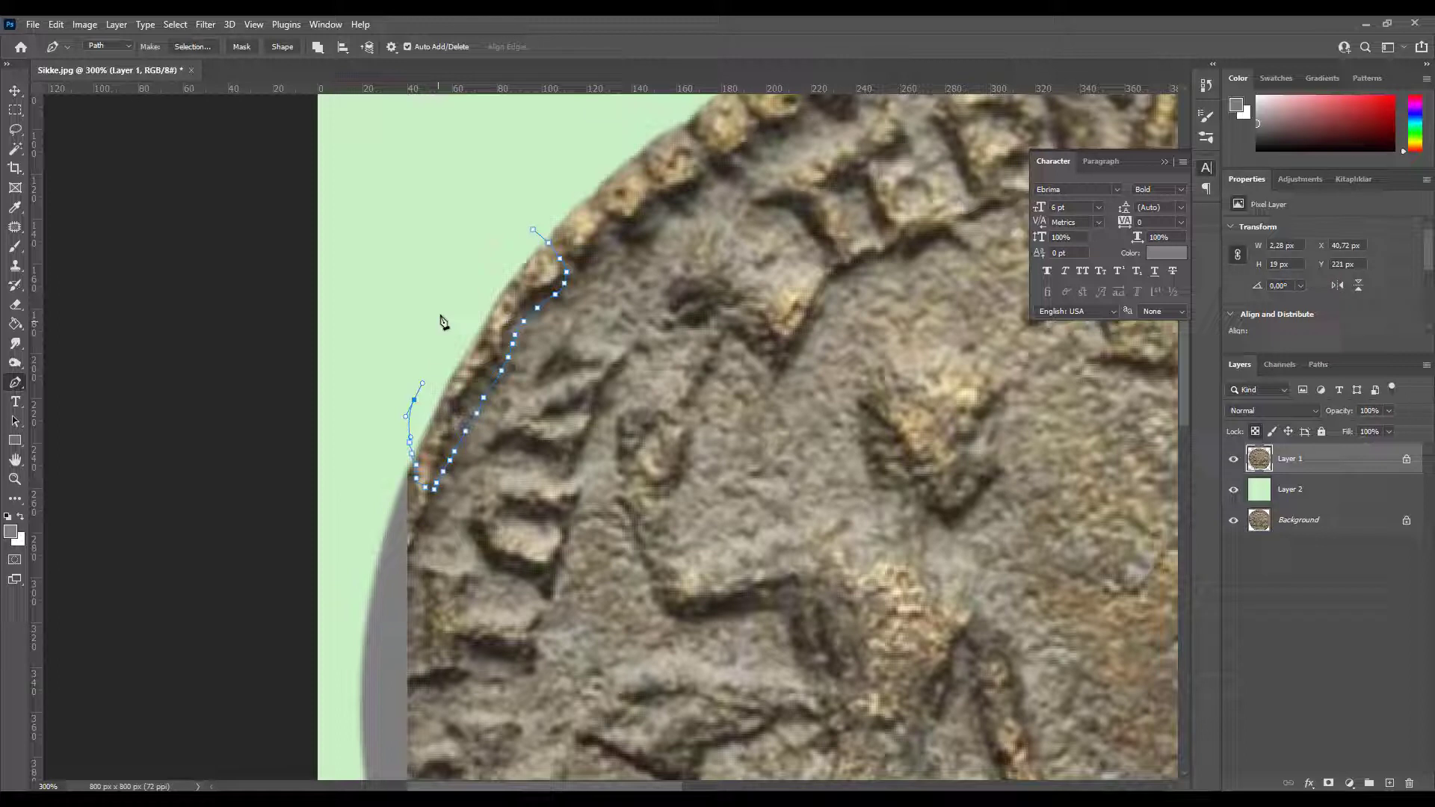
{"action": "left_click_drag", "start_coordinate": [533, 229], "coordinate": [513, 243]}
- Turn the path into a feathered selection and copy the rim piece onto Layer 3
{"action": "key", "text": "ctrl+Return"}
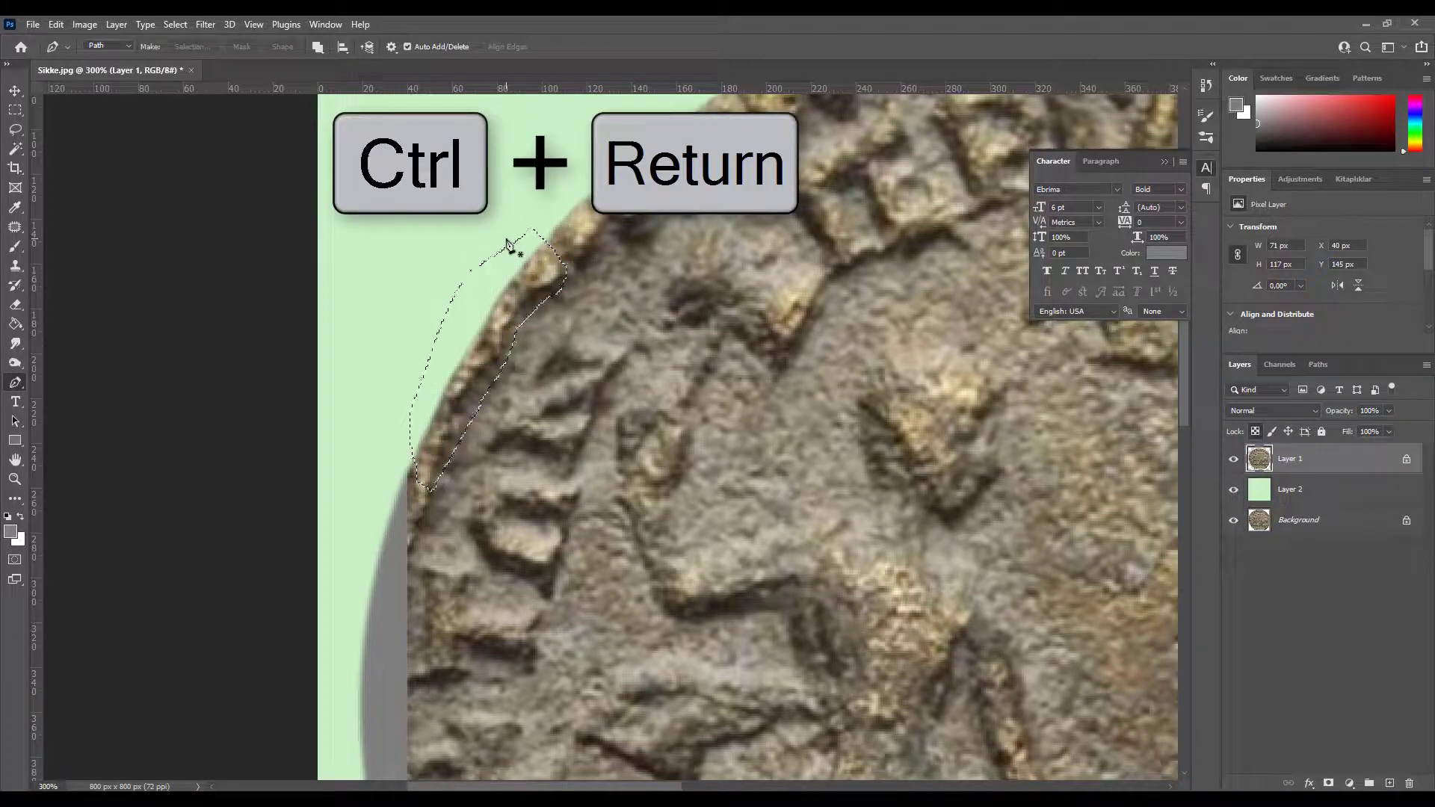
{"action": "key", "text": "shift+F6"}
{"action": "key", "text": "Return"}
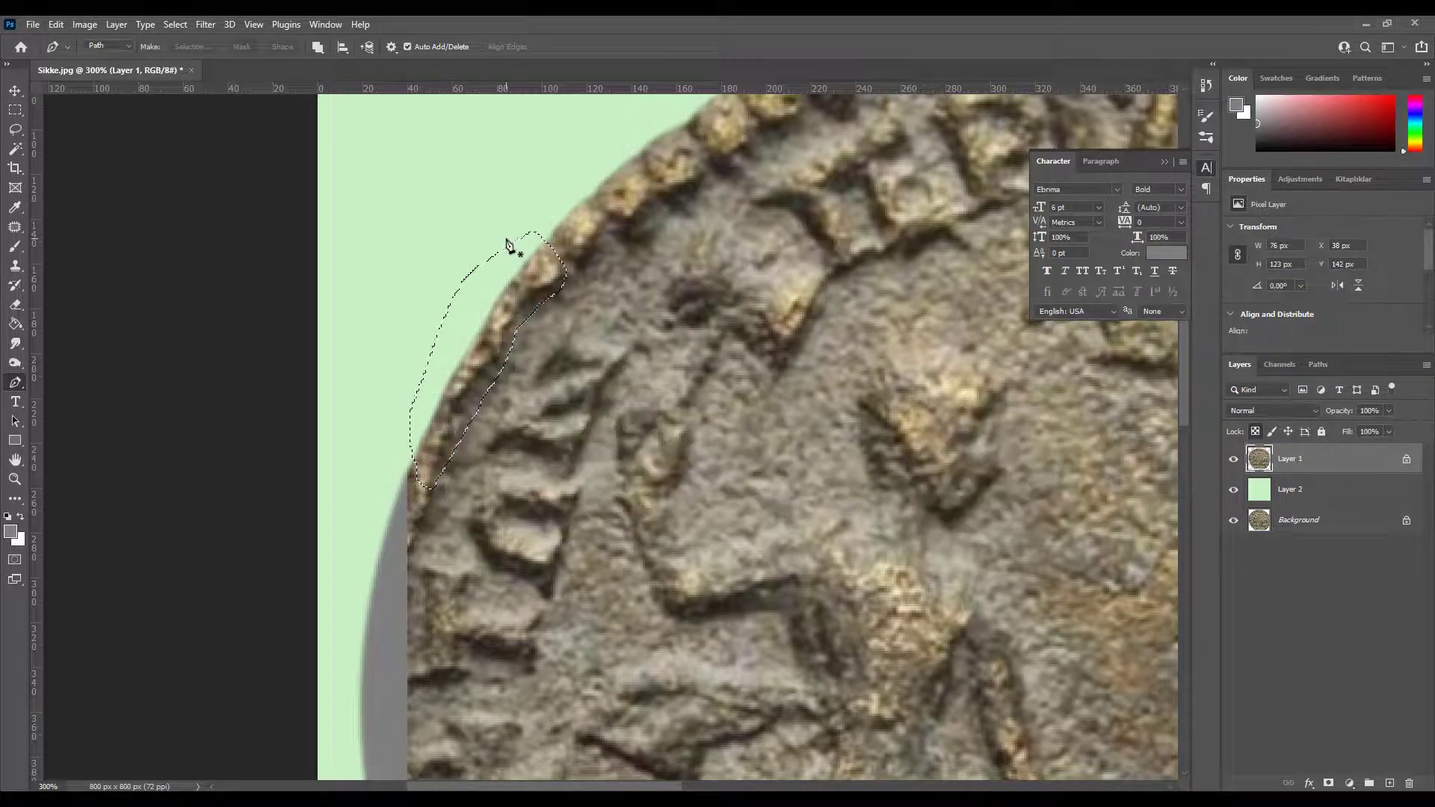
{"action": "key", "text": "ctrl+j"}
{"action": "key", "text": "v"}
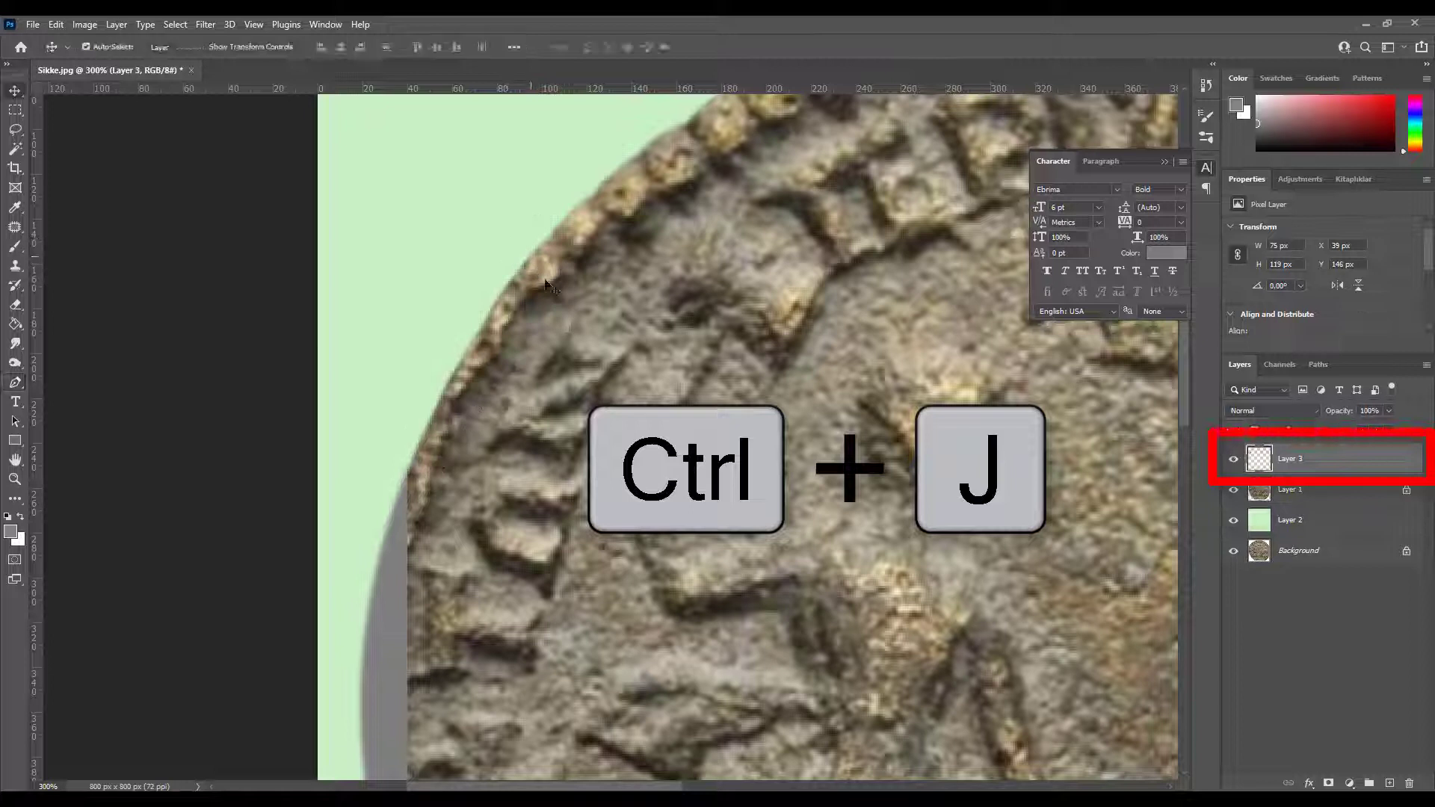
- Move the Layer 3 rim patch onto the damaged lower-left edge at 400% zoom
{"action": "key", "text": "ctrl+minus"}
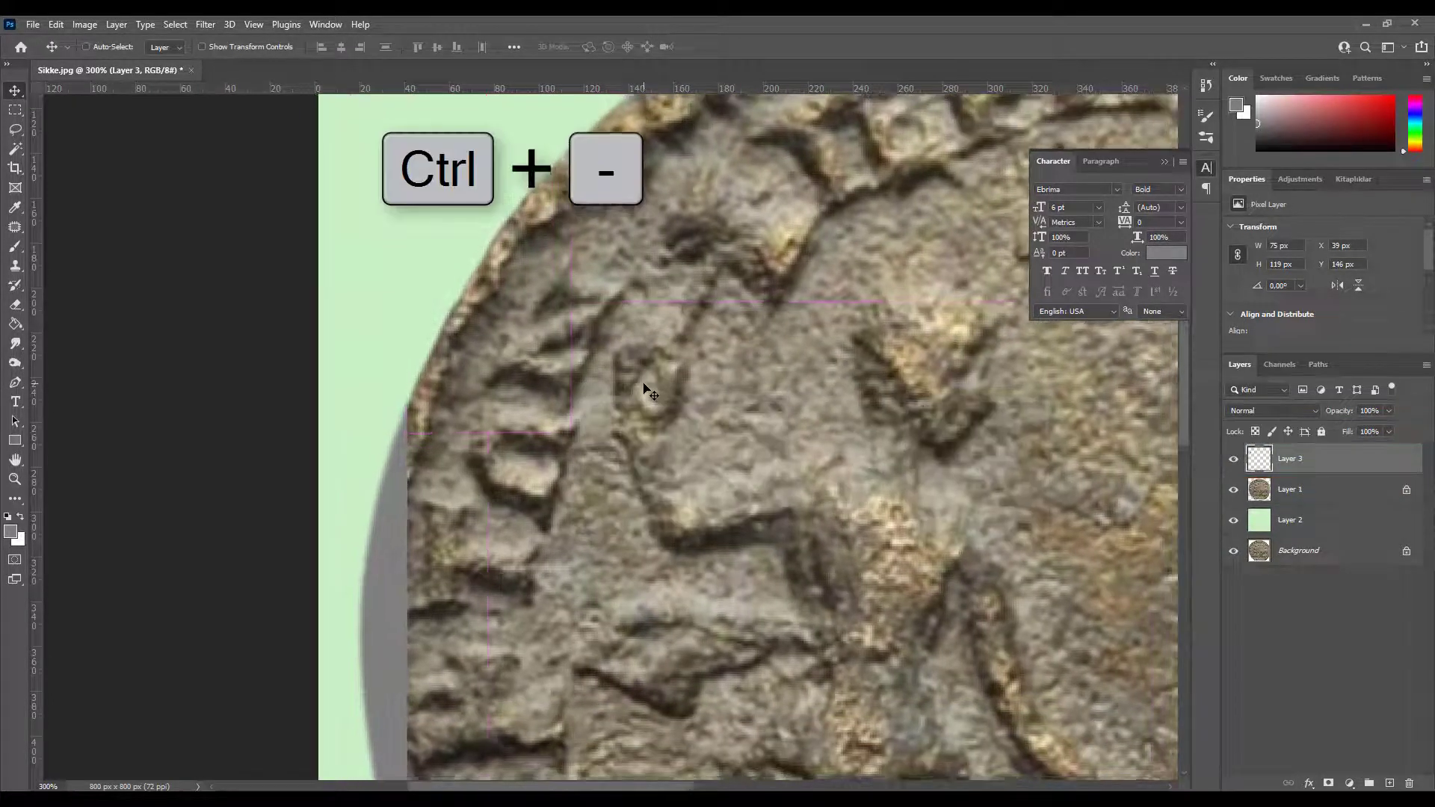
{"action": "key", "text": "space"}
{"action": "key", "text": "v"}
{"action": "mouse_move", "coordinate": [641, 388]}
{"action": "left_mouse_down"}
{"action": "mouse_move", "coordinate": [548, 328]}
{"action": "mouse_move", "coordinate": [462, 504]}
{"action": "left_mouse_up"}
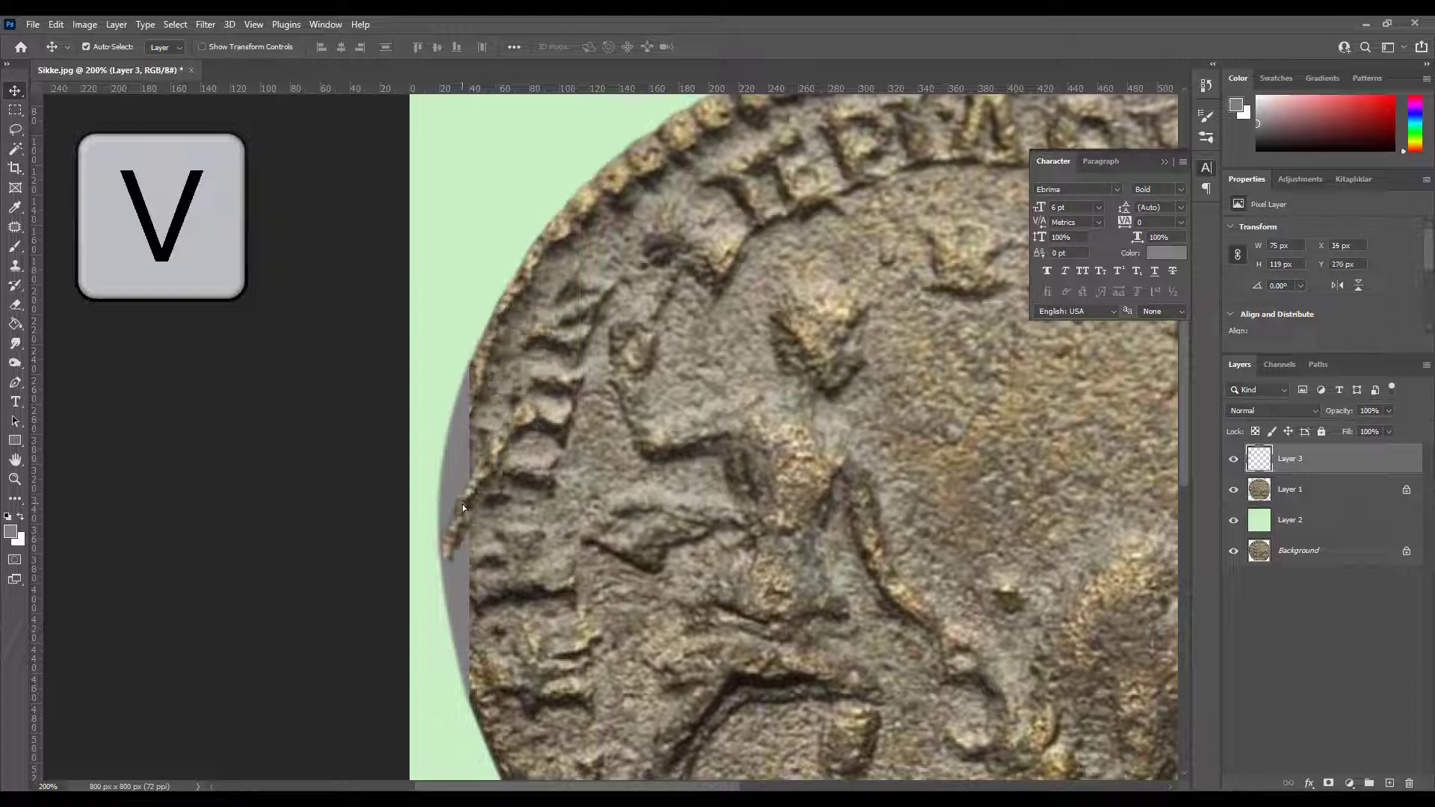
{"action": "key", "text": "ctrl+plus"}
{"action": "key", "text": "ctrl+plus"}
{"action": "key", "text": "space"}
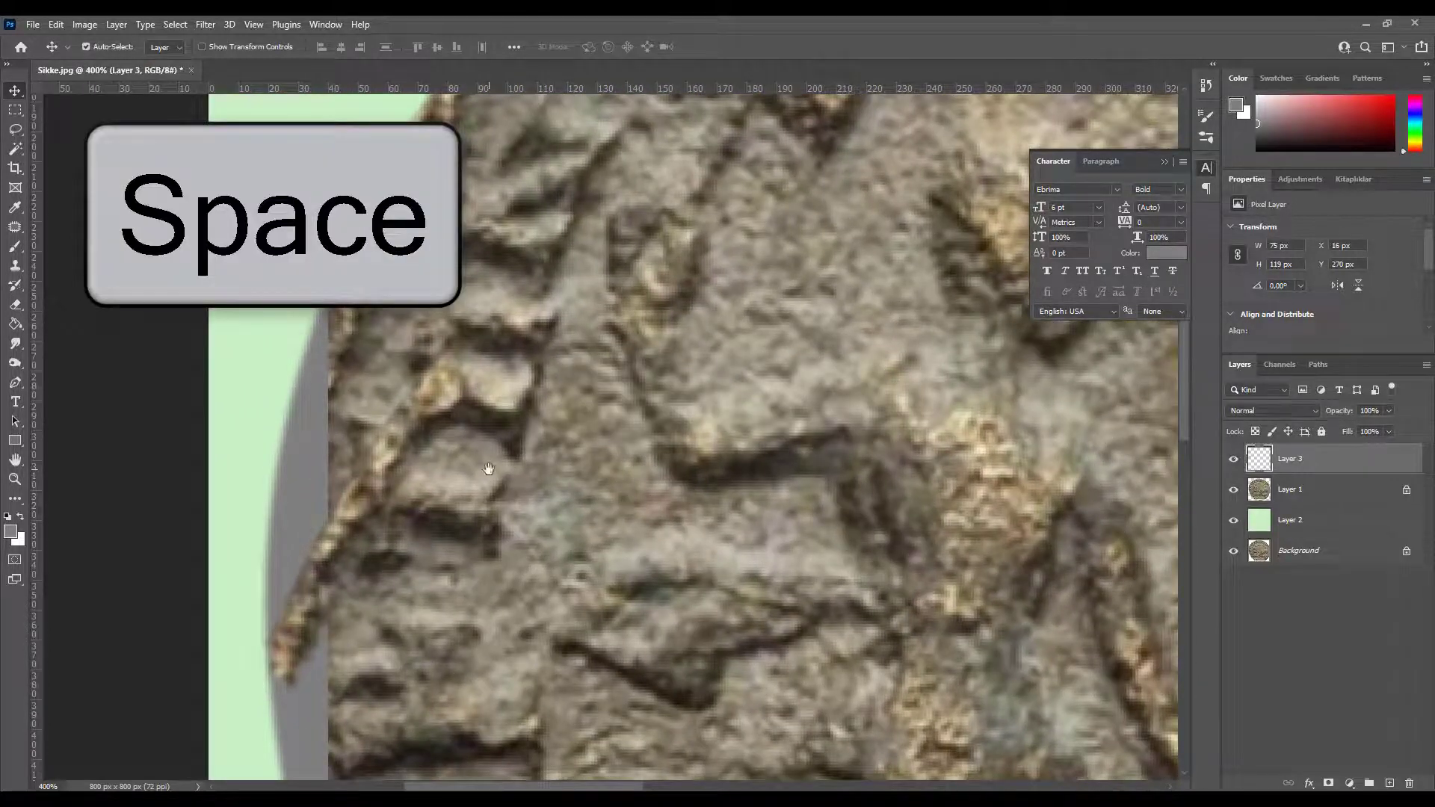
{"action": "left_click_drag", "start_coordinate": [587, 476], "coordinate": [744, 486]}
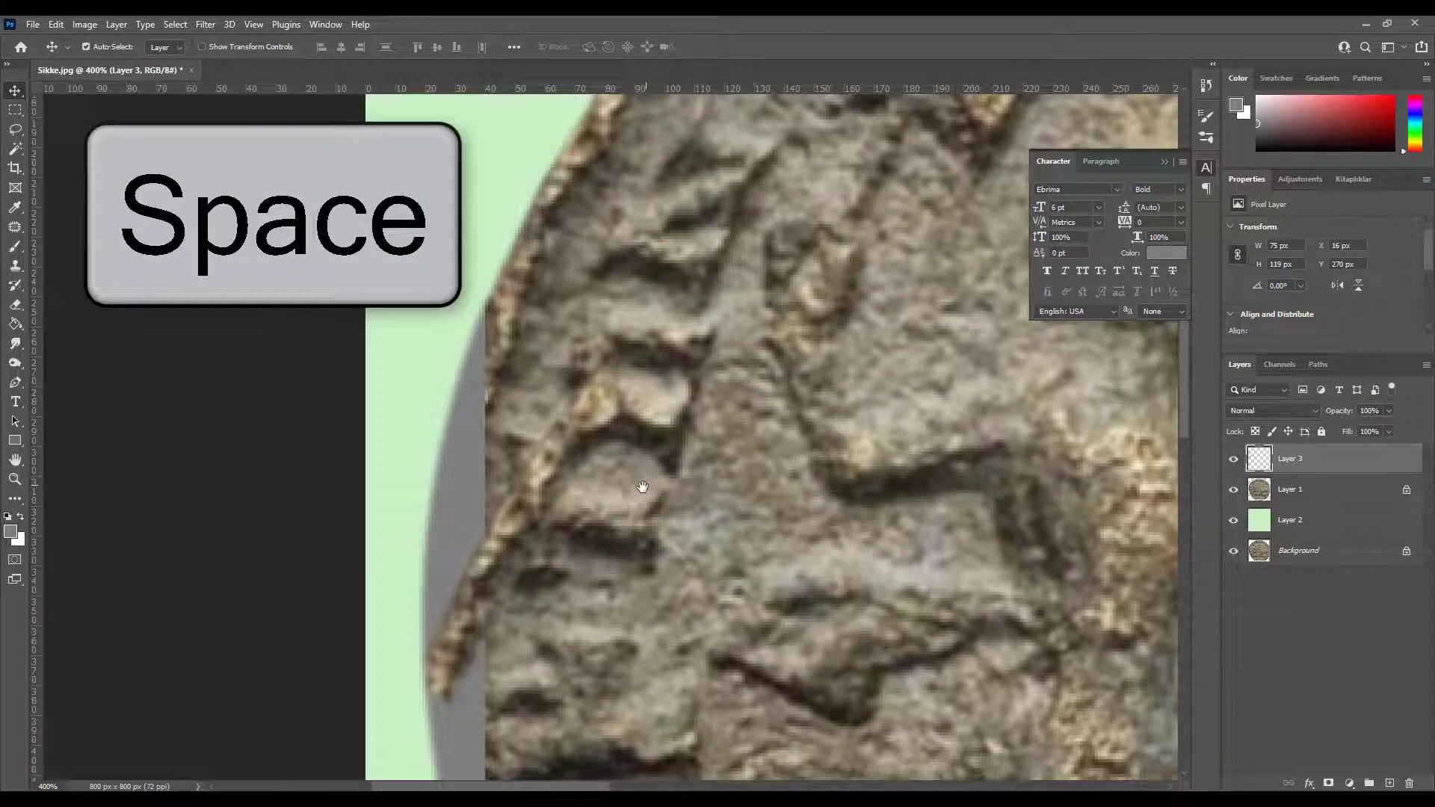
{"action": "left_click_drag", "start_coordinate": [604, 461], "coordinate": [487, 366]}
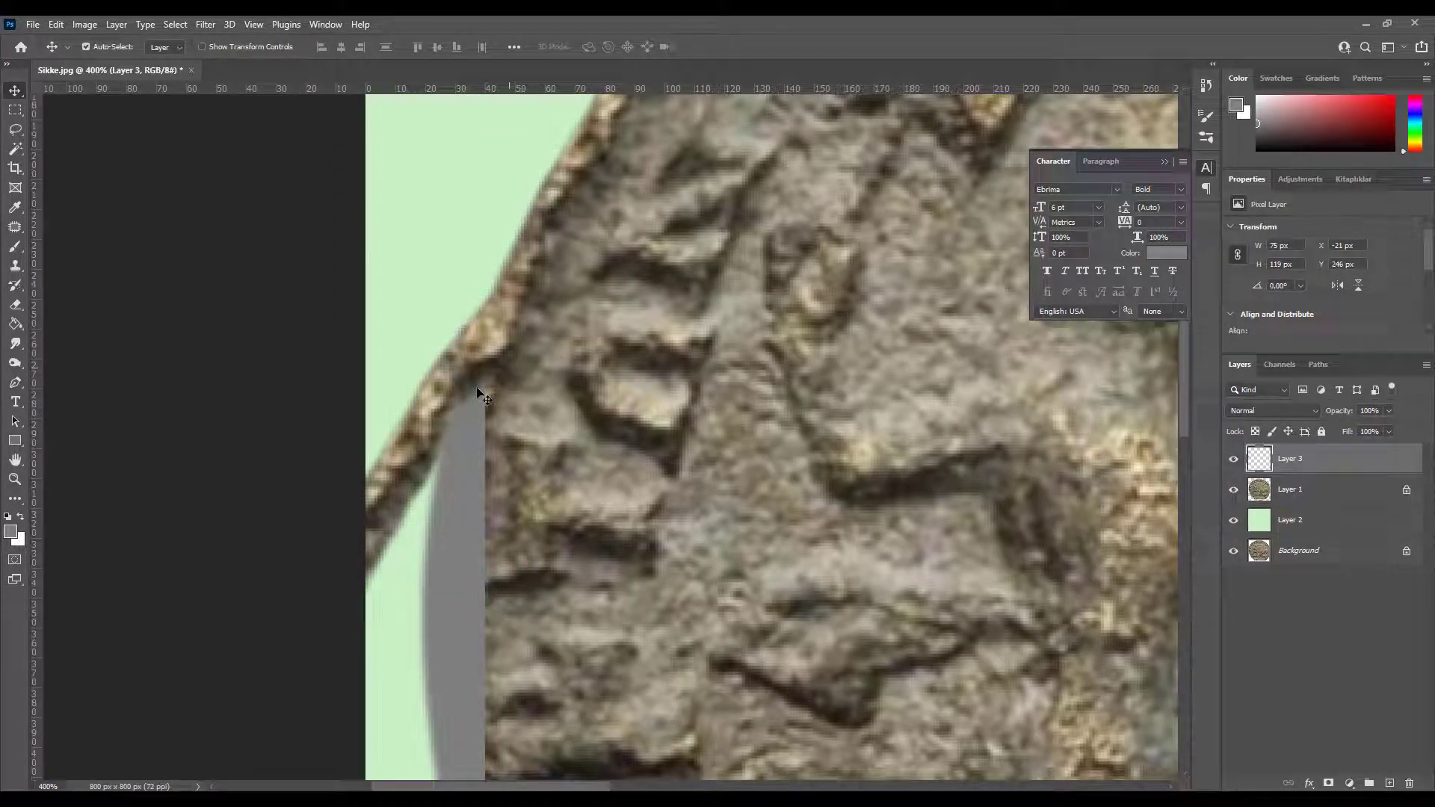
{"action": "left_click", "coordinate": [57, 25]}
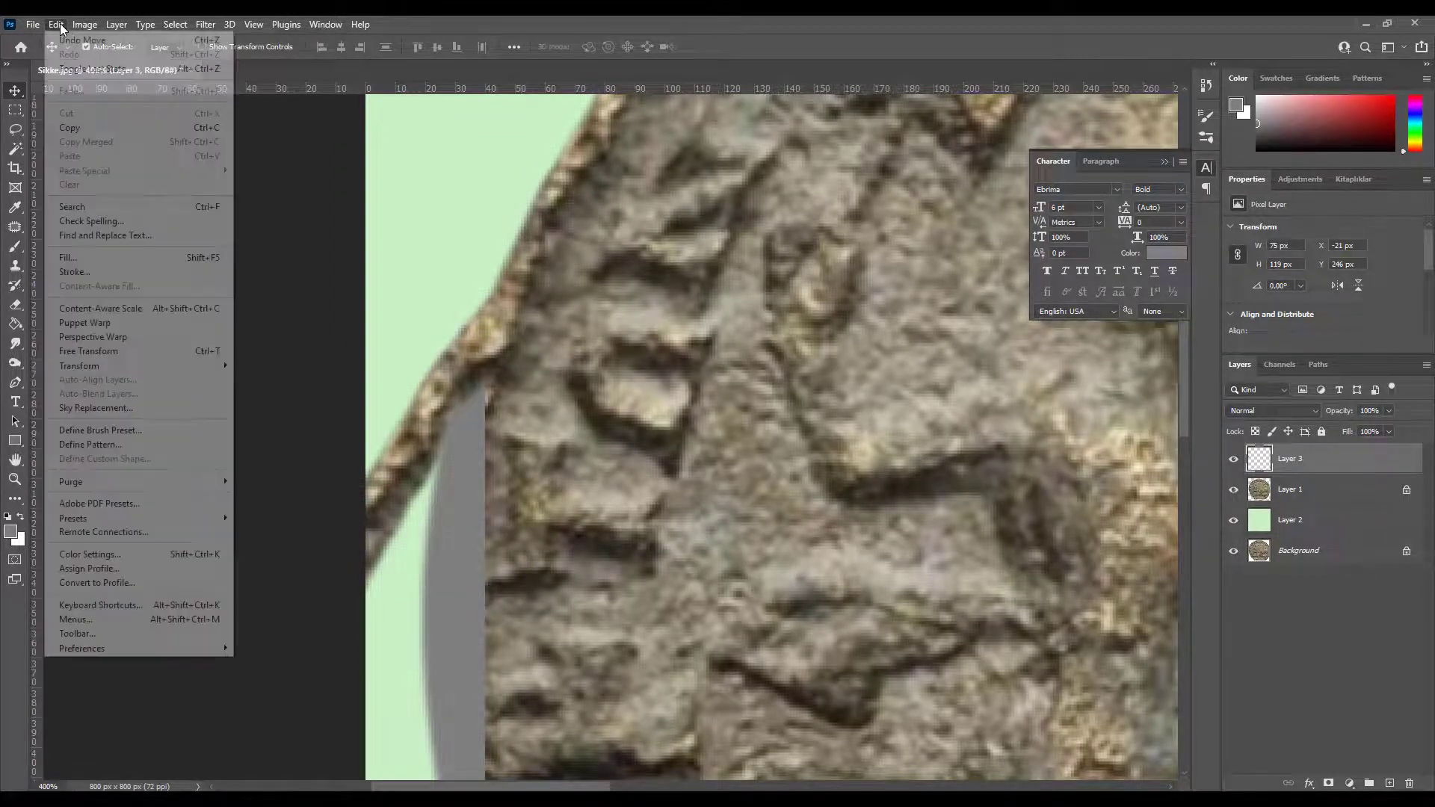
- Puppet Warp the Layer 3 patch with pins, bending it along the coin's left curve
{"action": "left_click", "coordinate": [116, 324]}
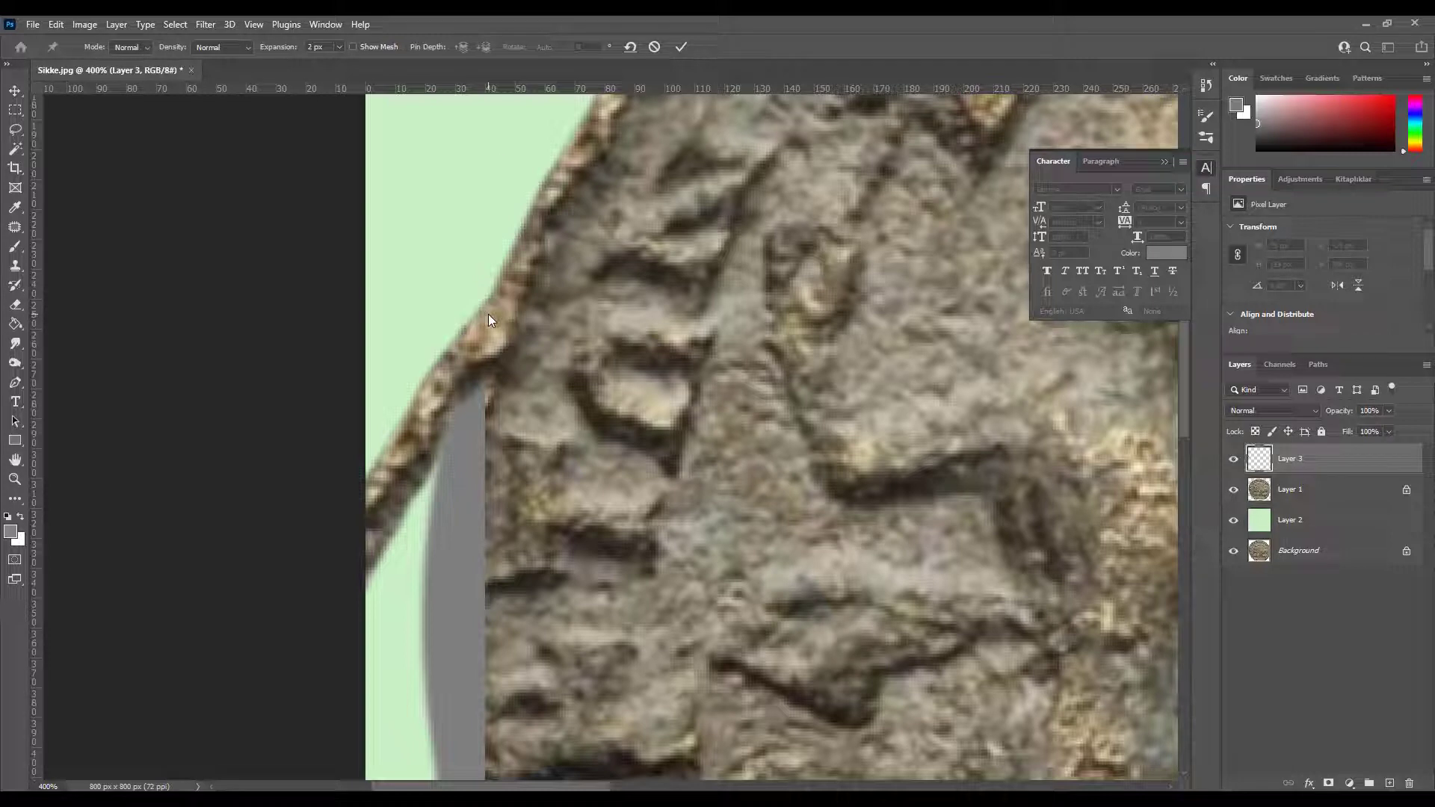
{"action": "left_click", "coordinate": [374, 48]}
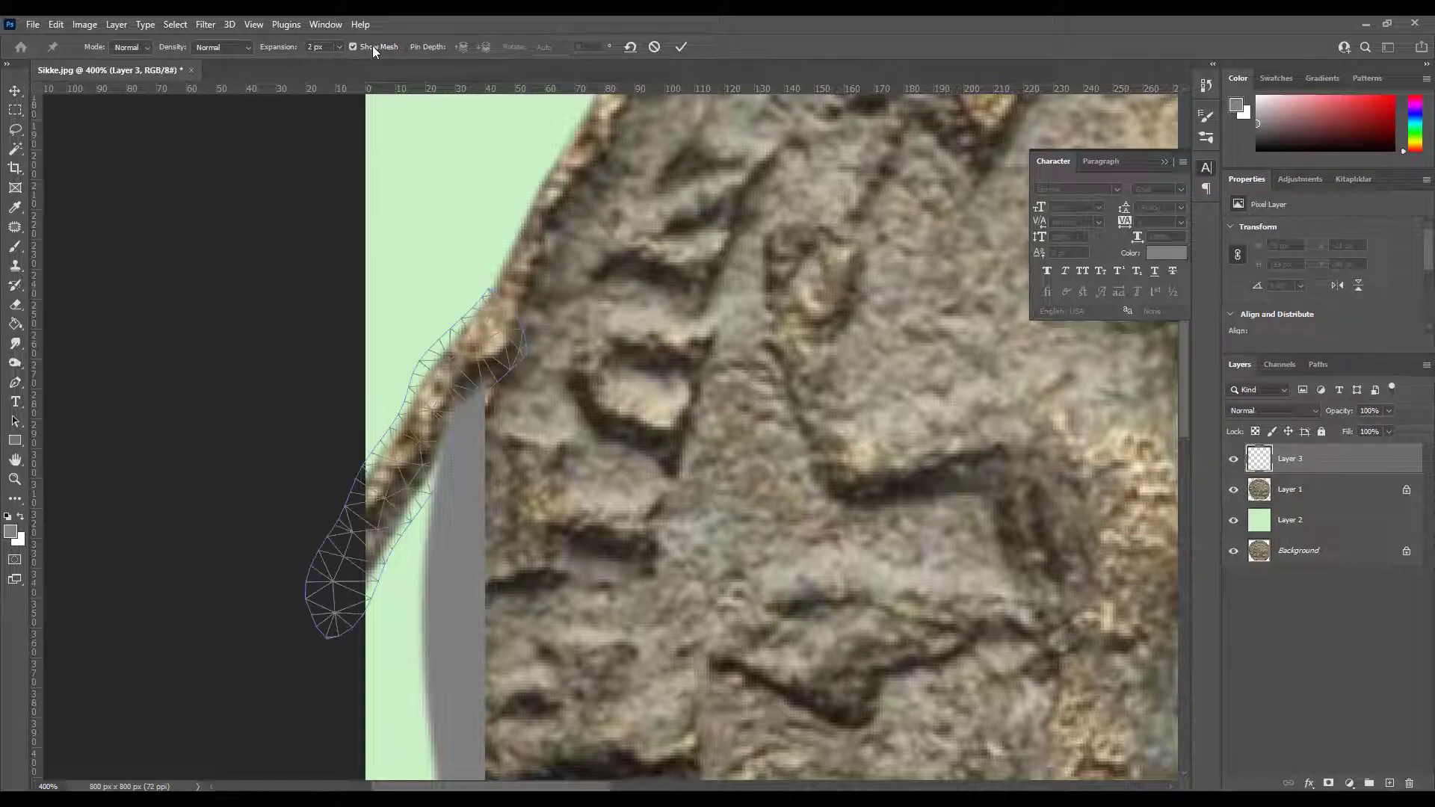
{"action": "left_click", "coordinate": [492, 308]}
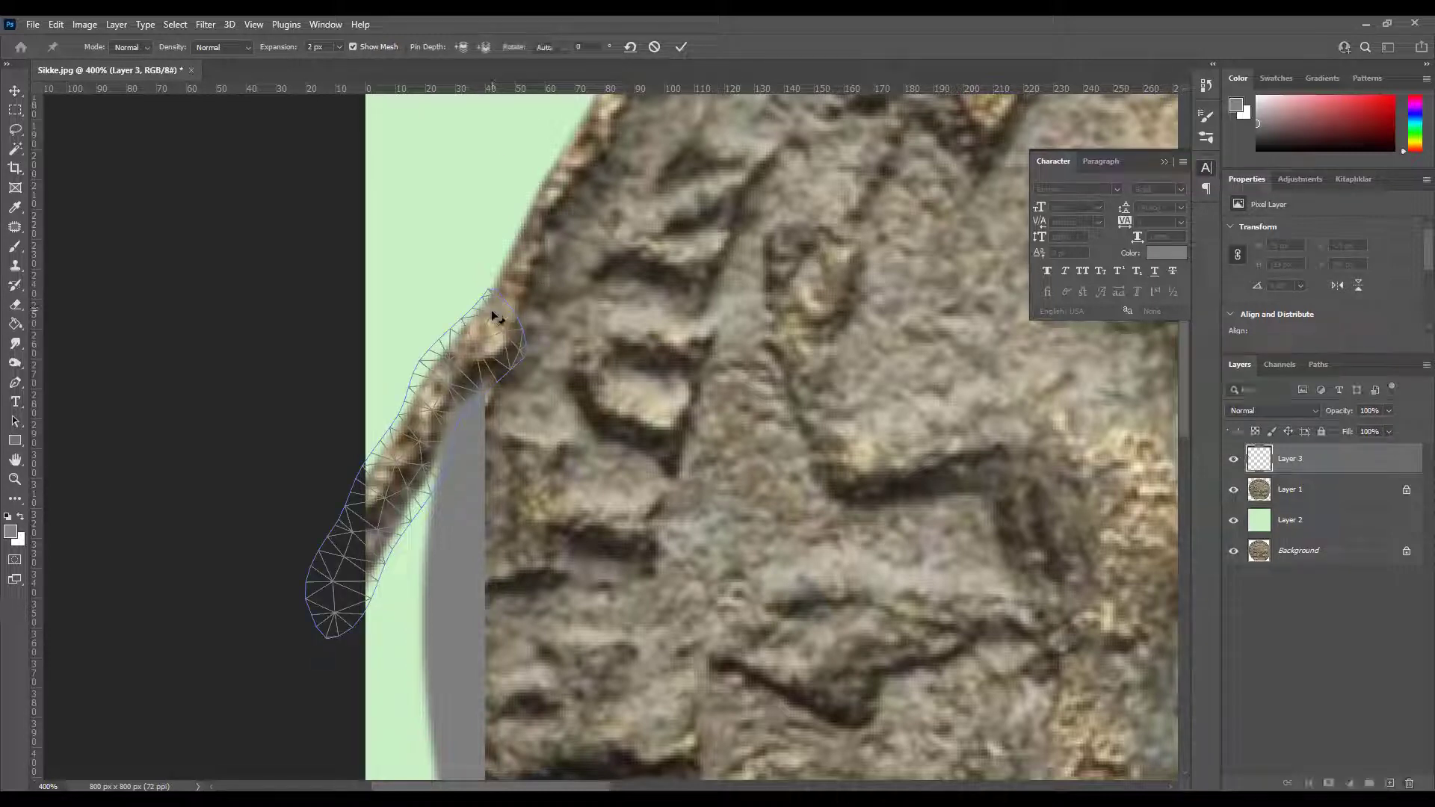
{"action": "left_click", "coordinate": [442, 368]}
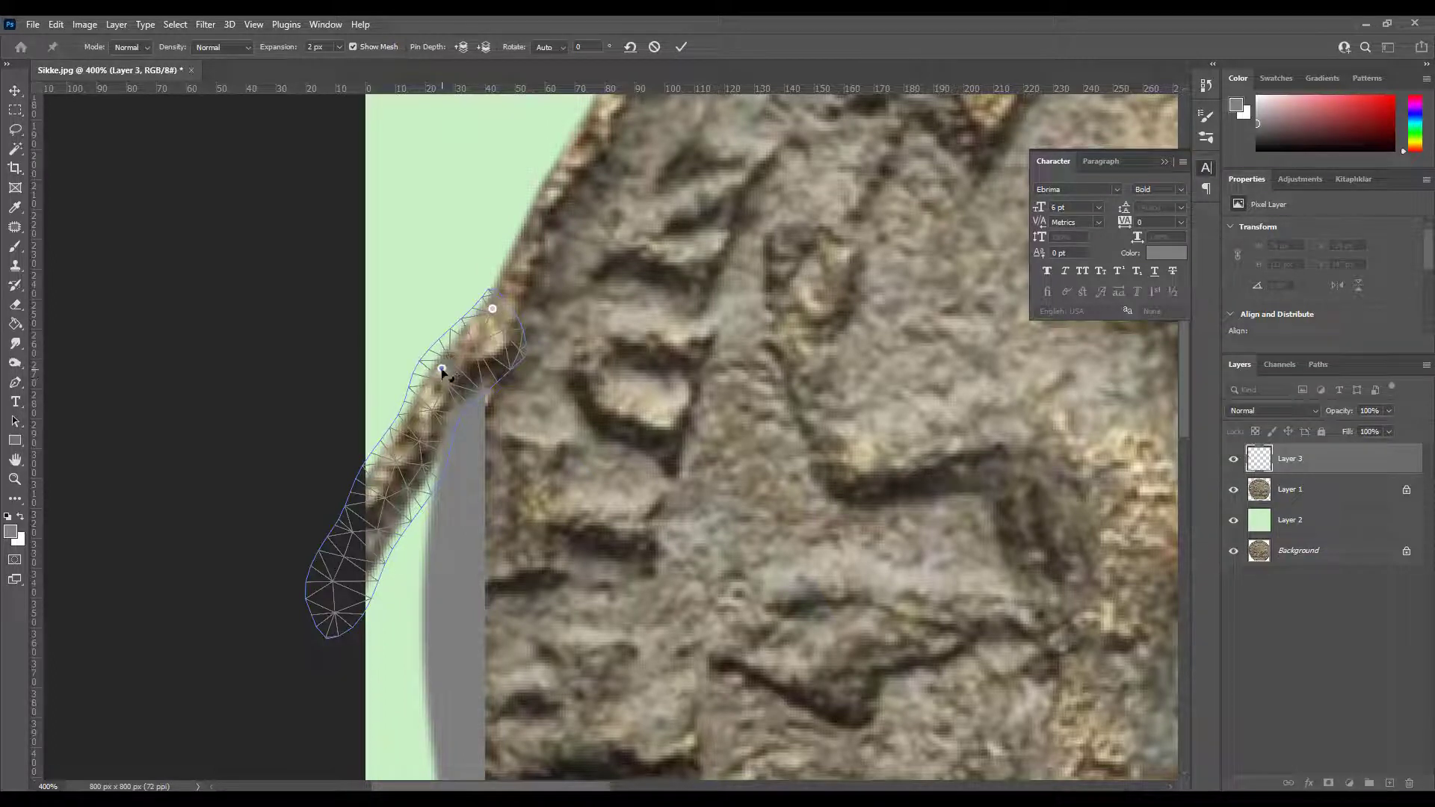
{"action": "left_click_drag", "start_coordinate": [442, 368], "coordinate": [454, 395]}
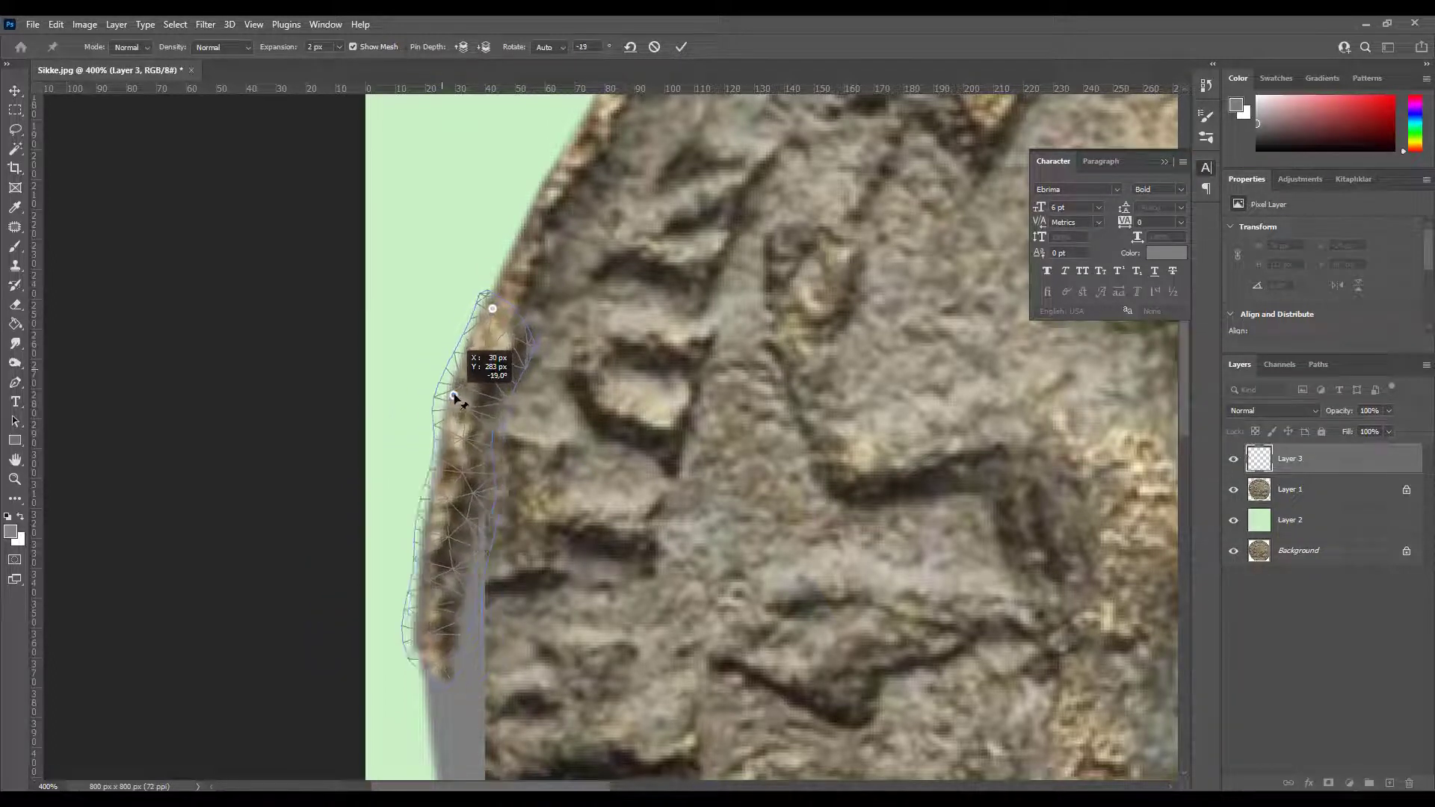
{"action": "left_click_drag", "start_coordinate": [446, 464], "coordinate": [445, 473]}
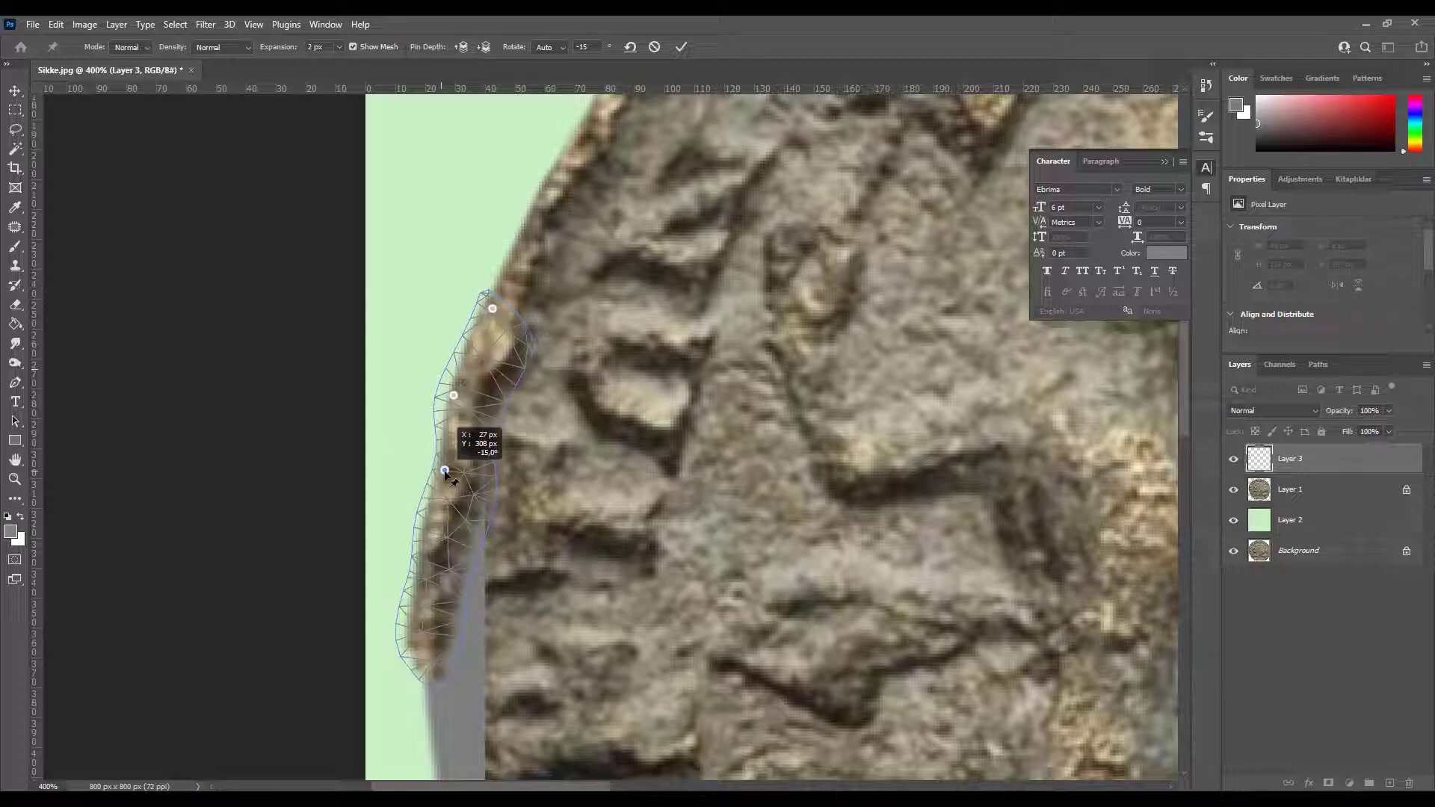
{"action": "left_click_drag", "start_coordinate": [454, 395], "coordinate": [455, 399]}
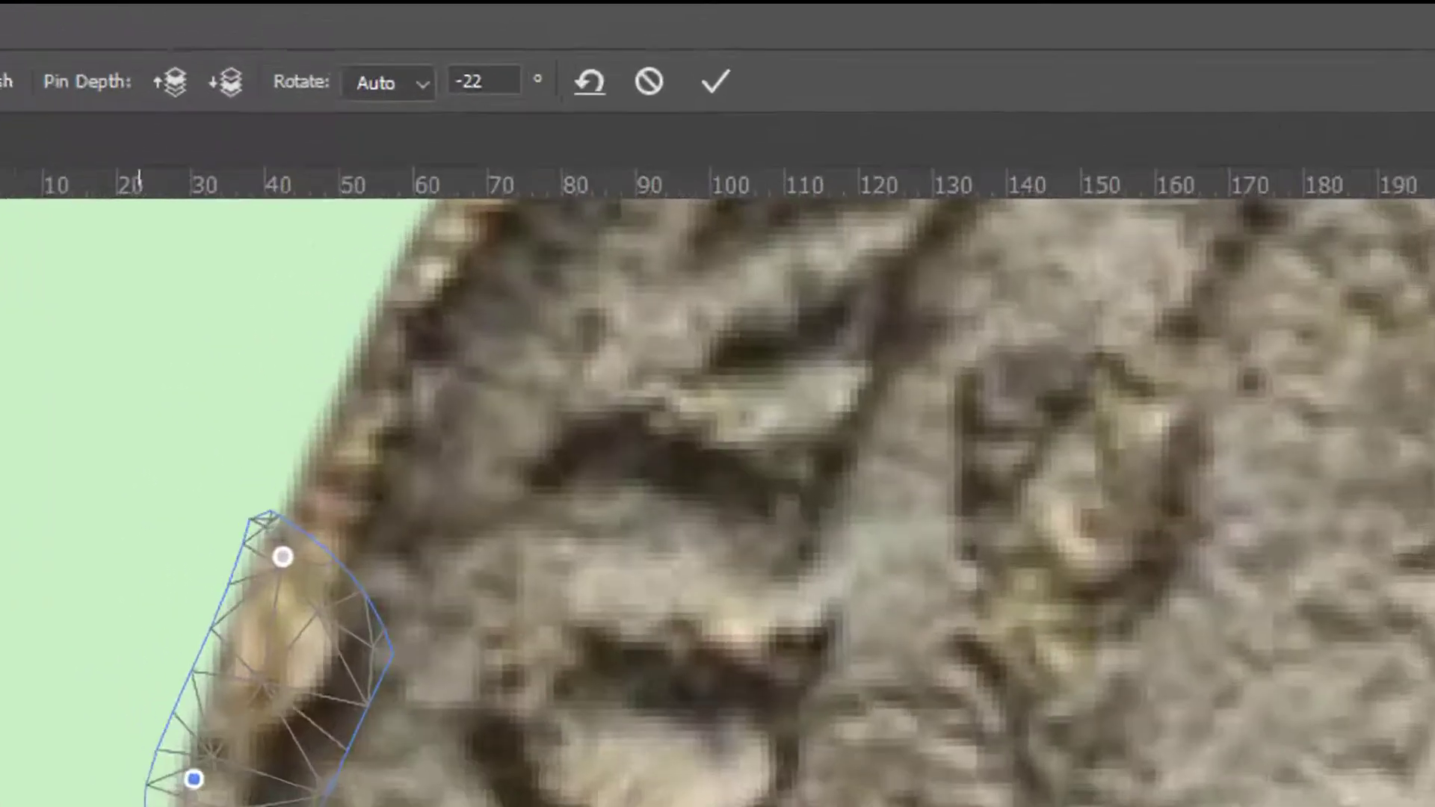
{"action": "key", "text": "Return"}
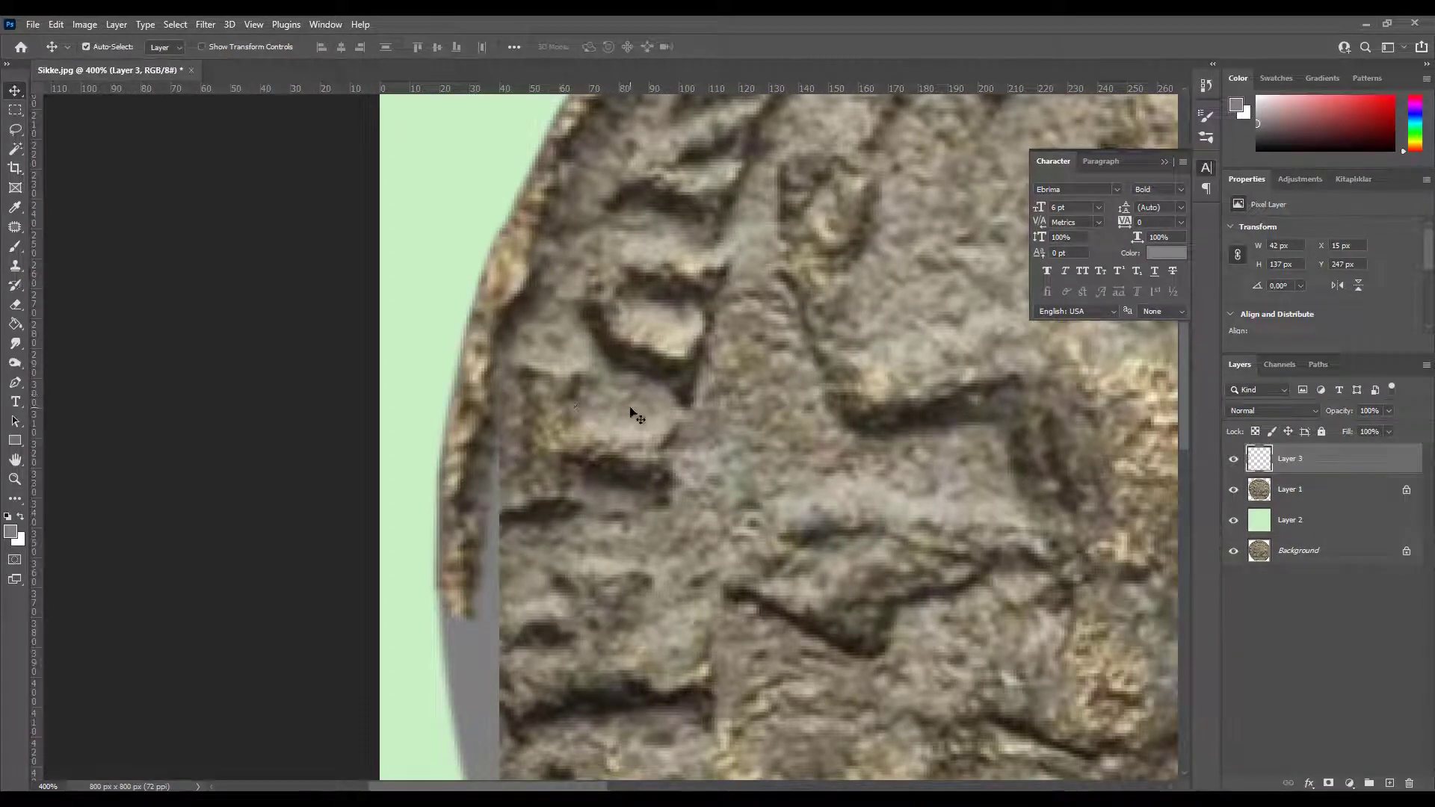
- Rotate the patch about 0.9° to fit the rim and merge Layer 3 into Layer 1
{"action": "key", "text": "ctrl+t"}
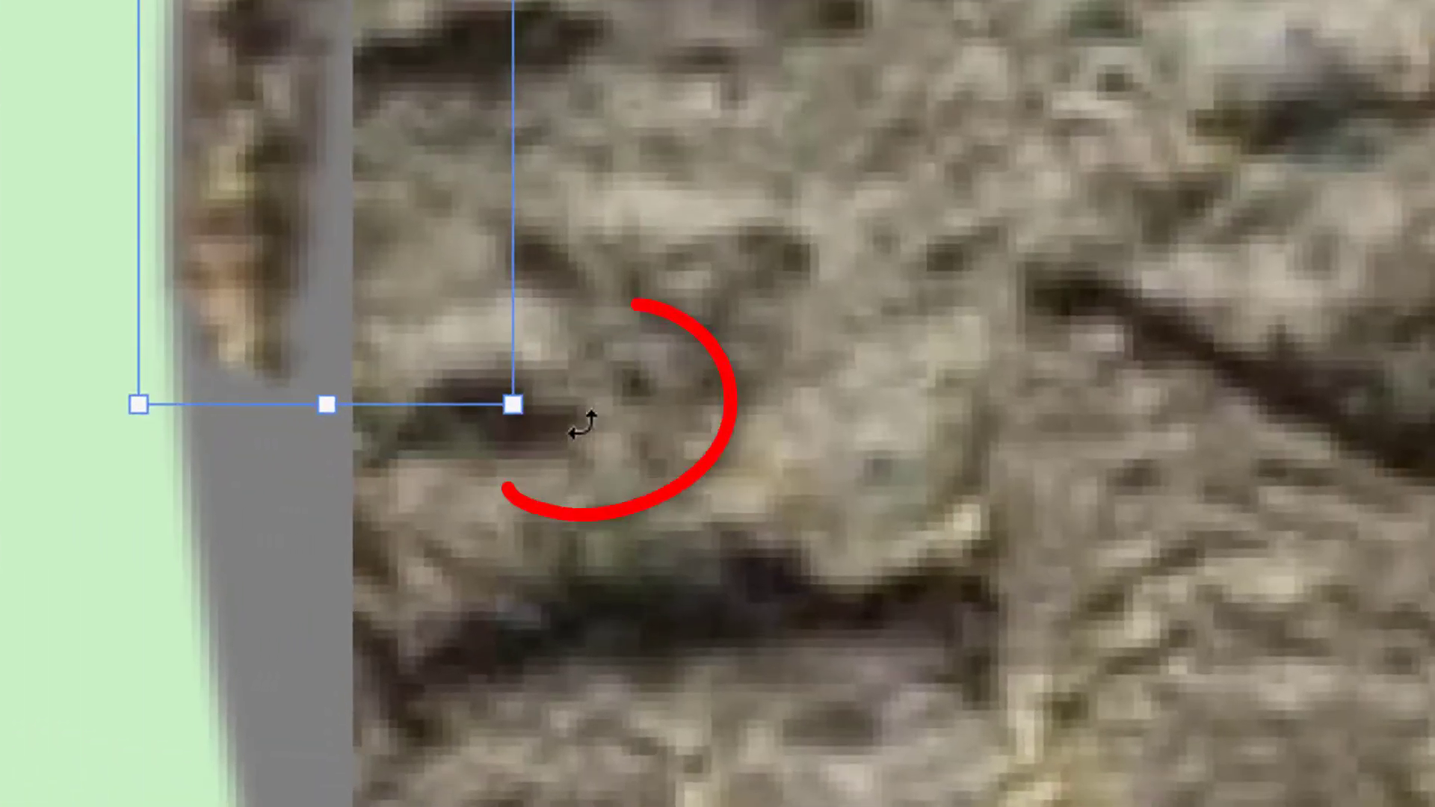
{"action": "left_click_drag", "start_coordinate": [560, 433], "coordinate": [559, 443]}
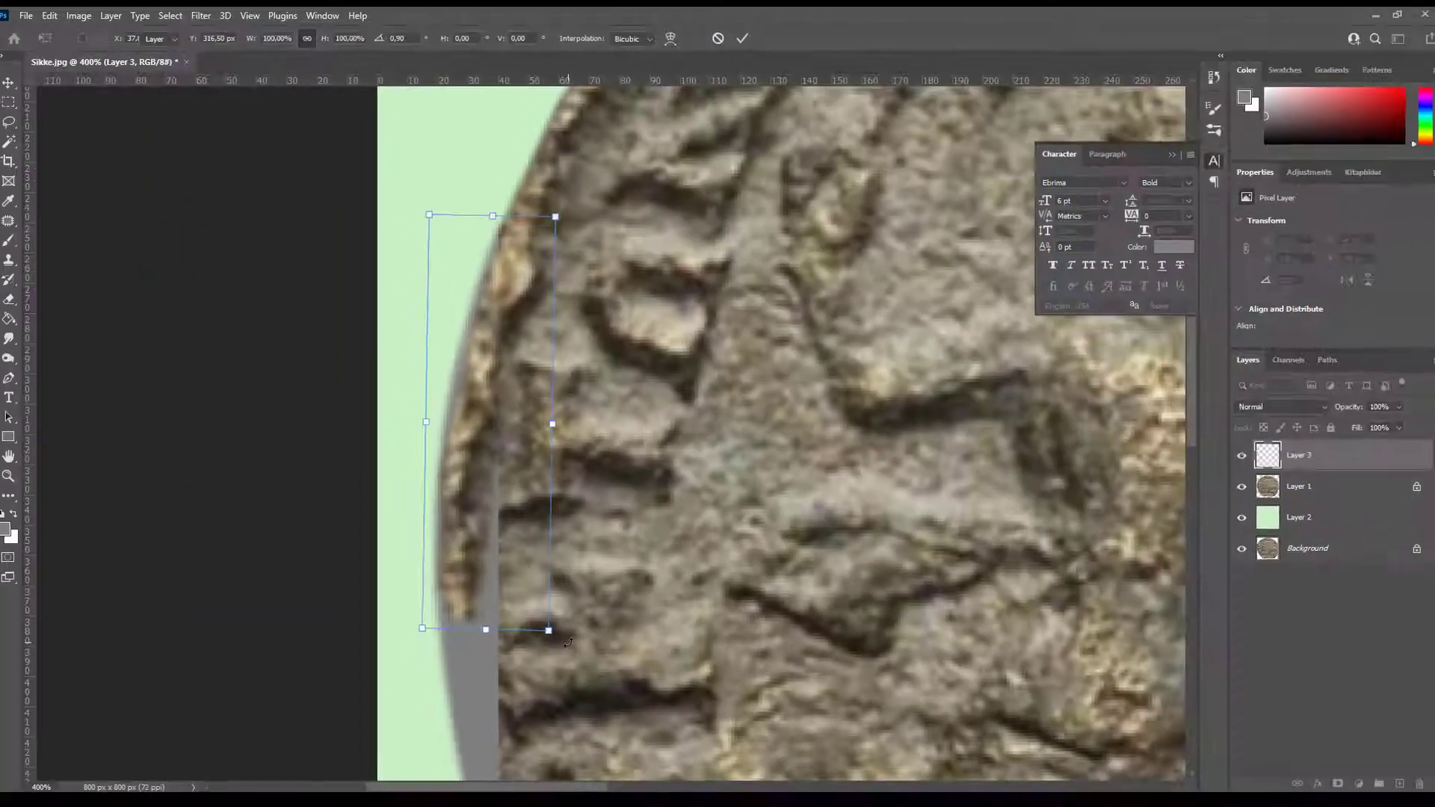
{"action": "key", "text": "v"}
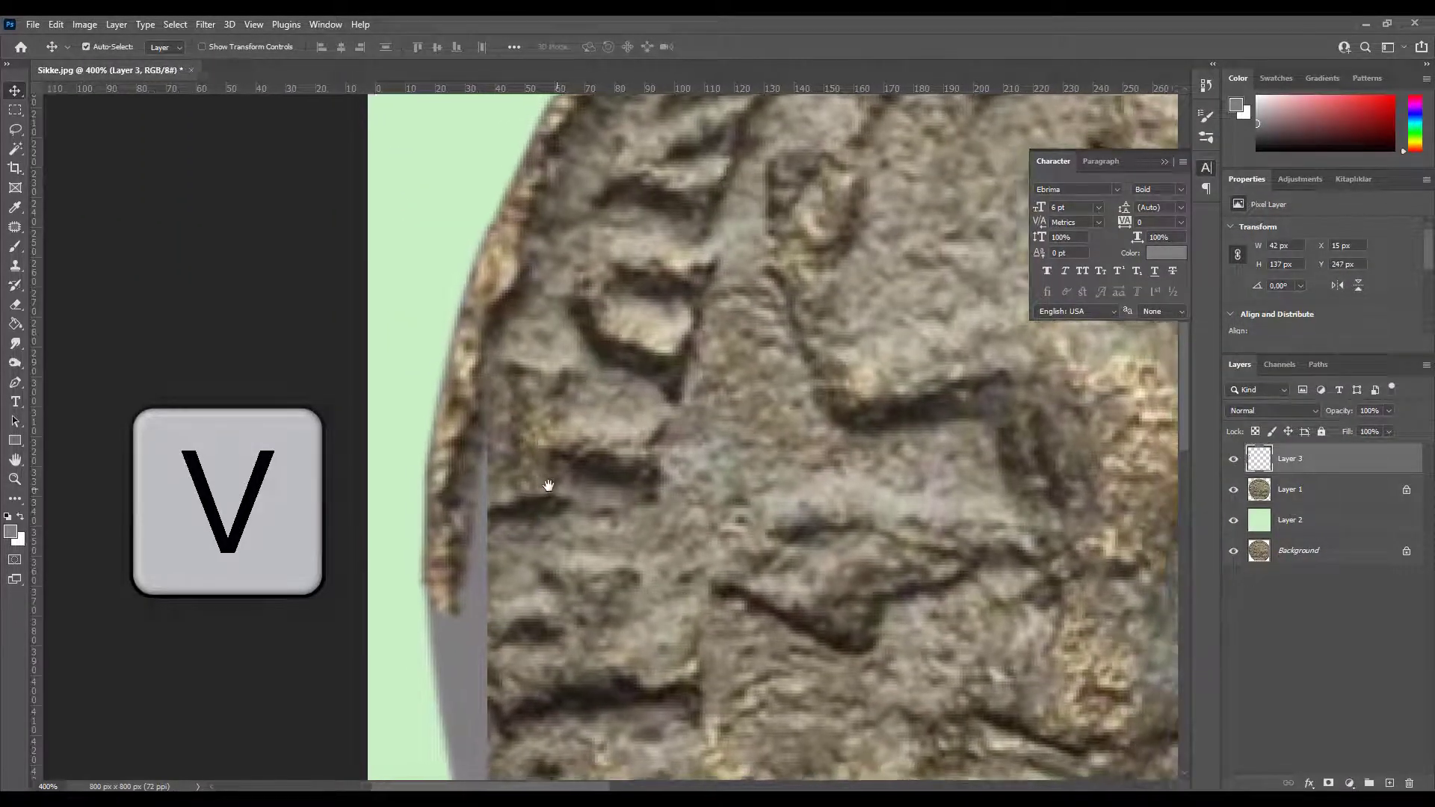
{"action": "key", "text": "Delete"}
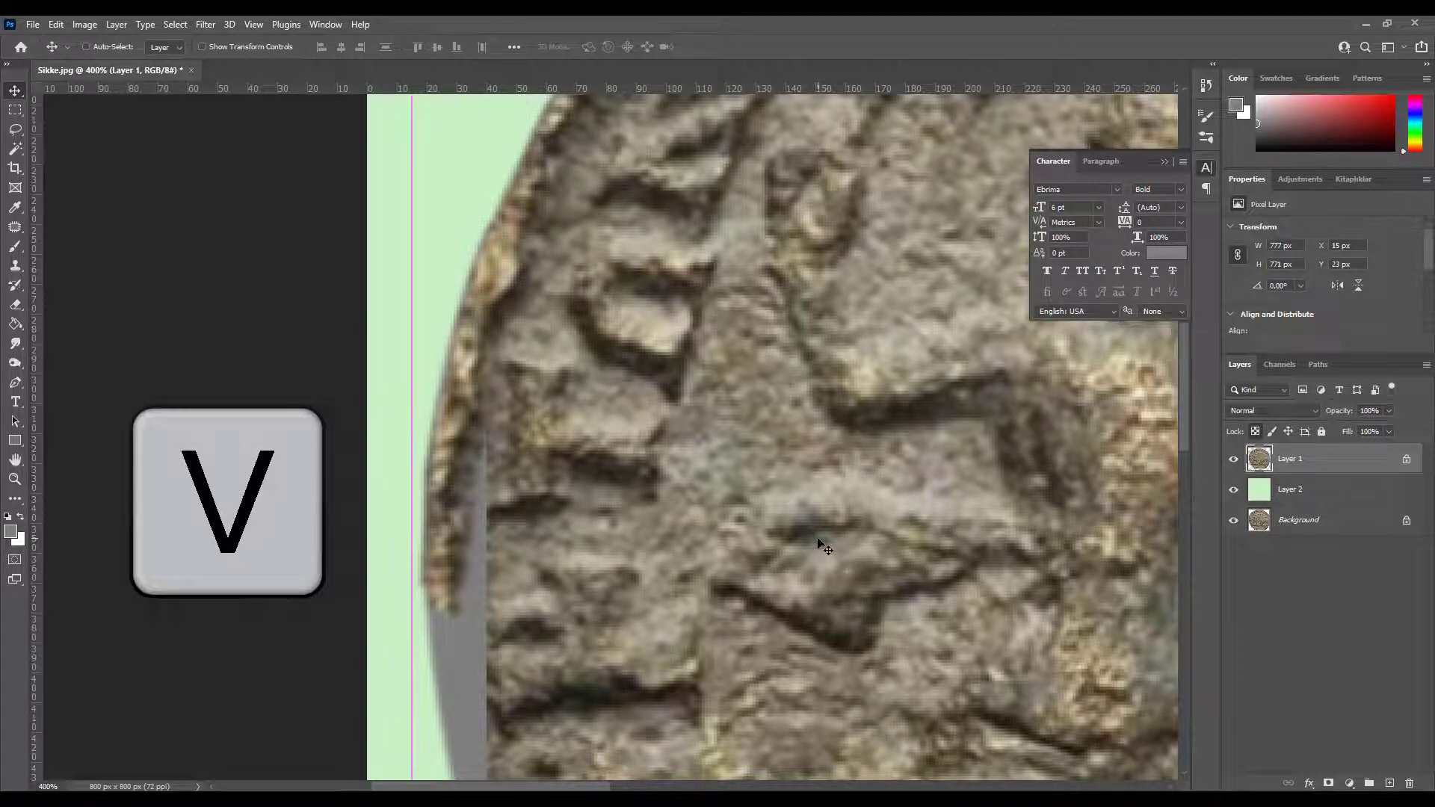
{"action": "mouse_move", "coordinate": [751, 334]}
{"action": "left_mouse_down"}
{"action": "mouse_move", "coordinate": [692, 360]}
{"action": "mouse_move", "coordinate": [684, 395]}
{"action": "mouse_move", "coordinate": [651, 411]}
{"action": "left_mouse_up"}
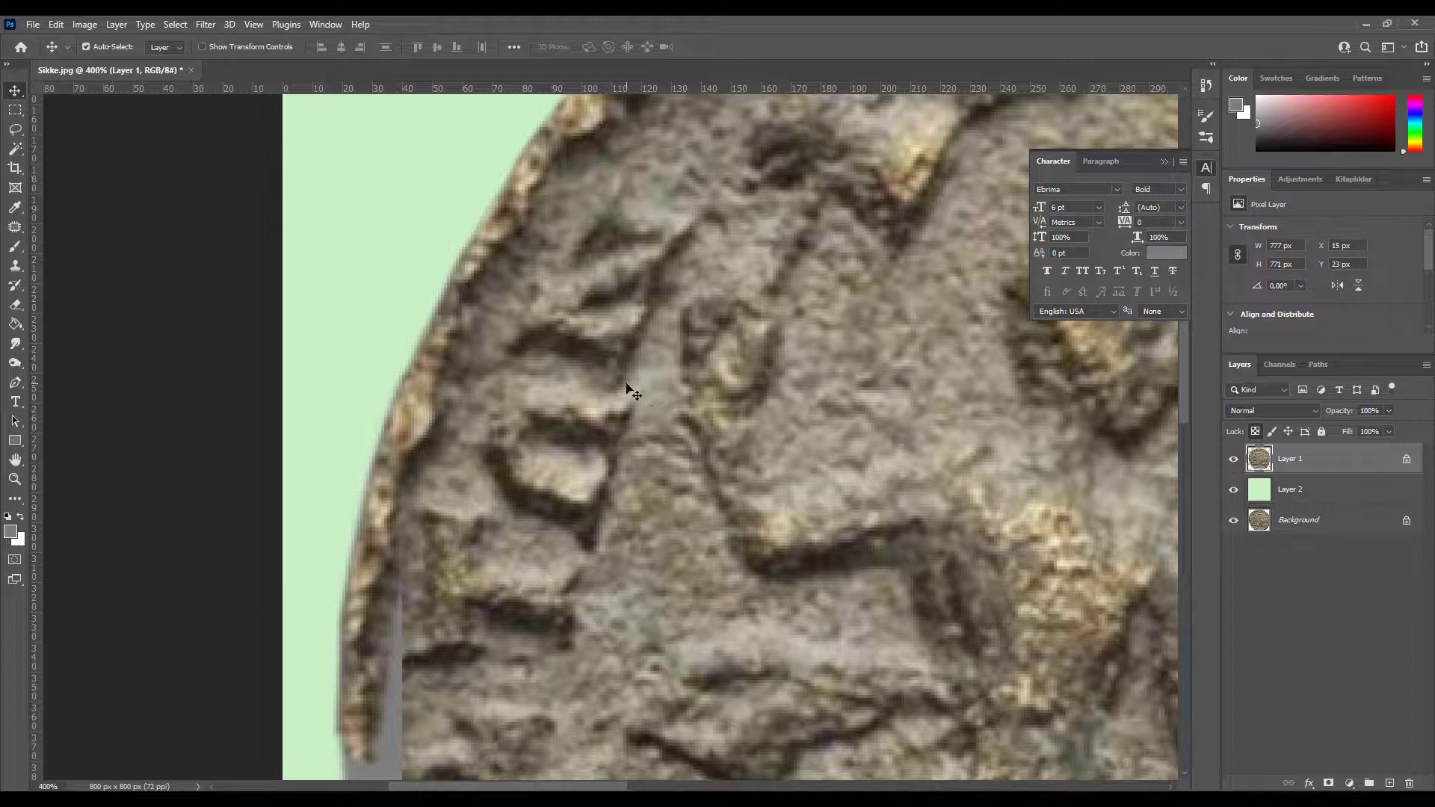
- Save as Sikke.psd in the Sikke_Logo folder, accepting the Photoshop Format Options
{"action": "key", "text": "ctrl+s"}
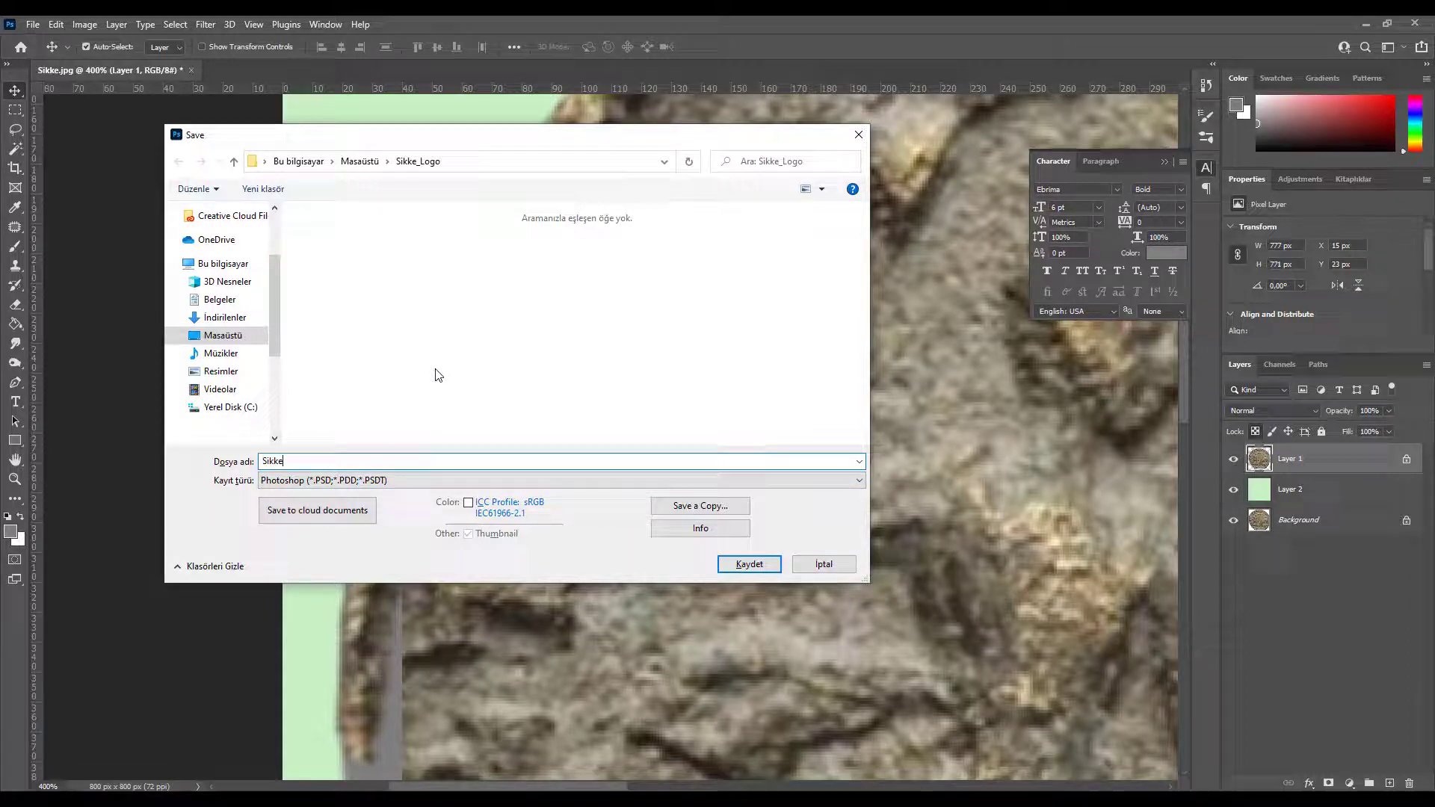
{"action": "left_click", "coordinate": [744, 565]}
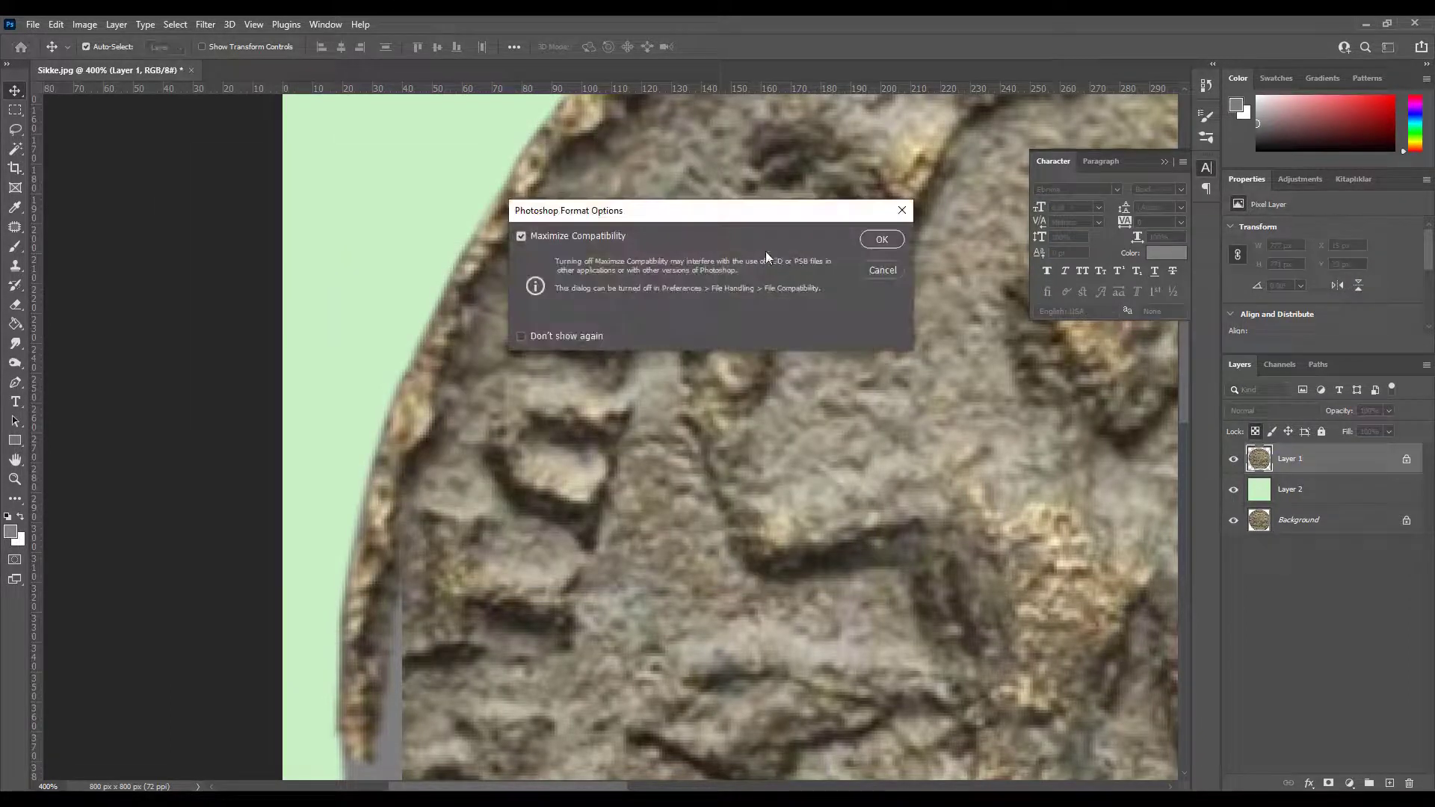
{"action": "left_click", "coordinate": [880, 239]}
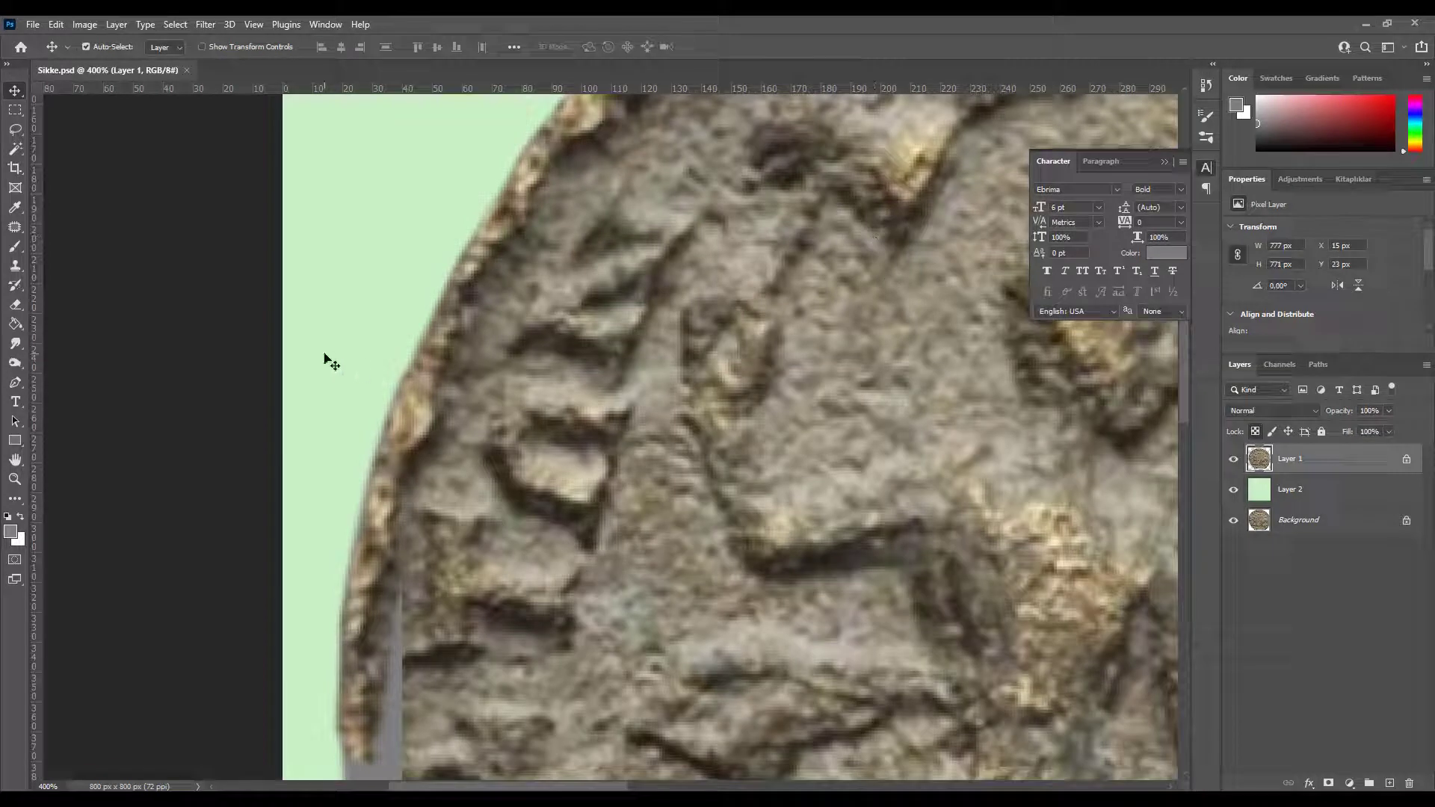
{"action": "left_click_drag", "start_coordinate": [418, 522], "coordinate": [495, 434]}
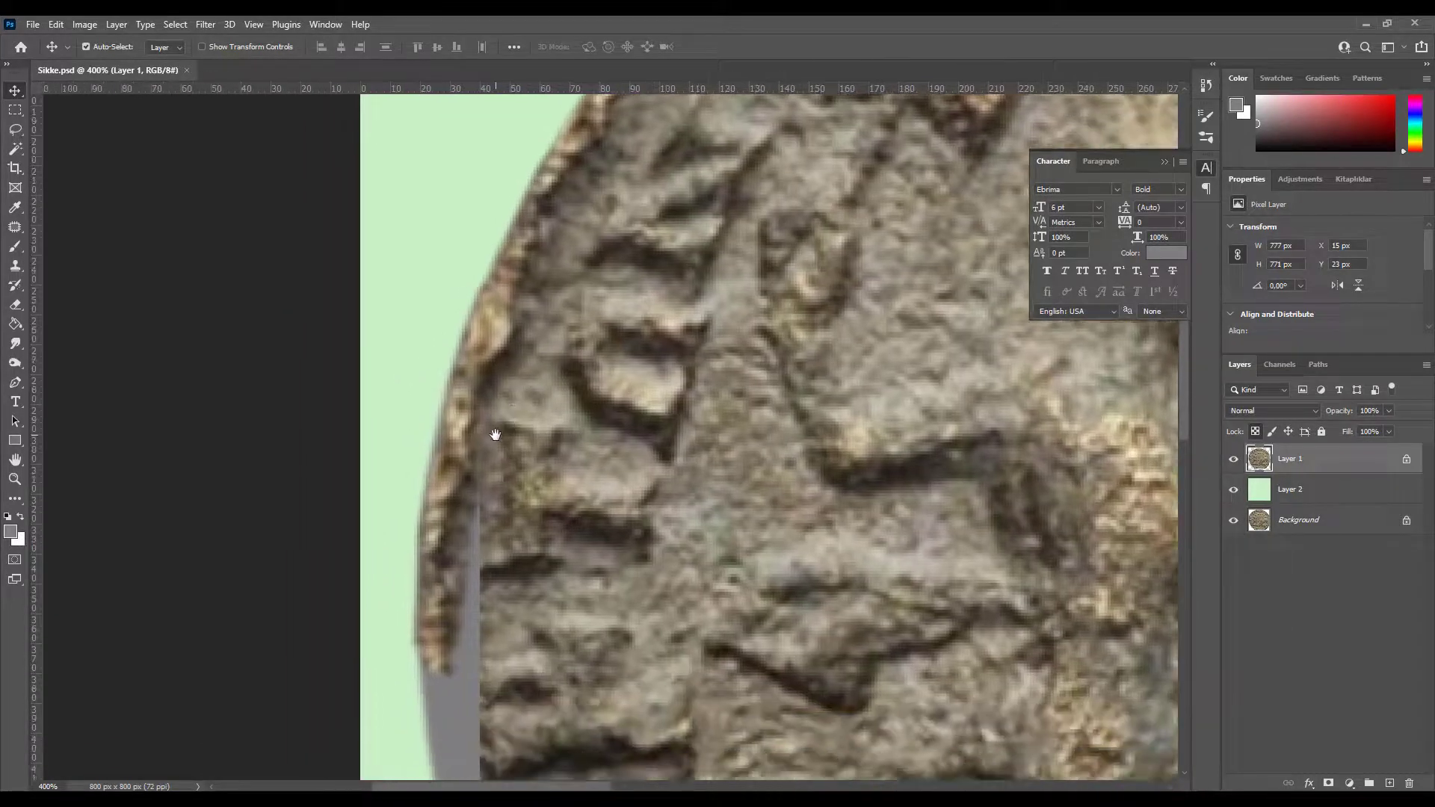
- Clone Stamp surface texture over the rough area just inside the coin's upper-left rim
{"action": "key", "text": "ctrl+s"}
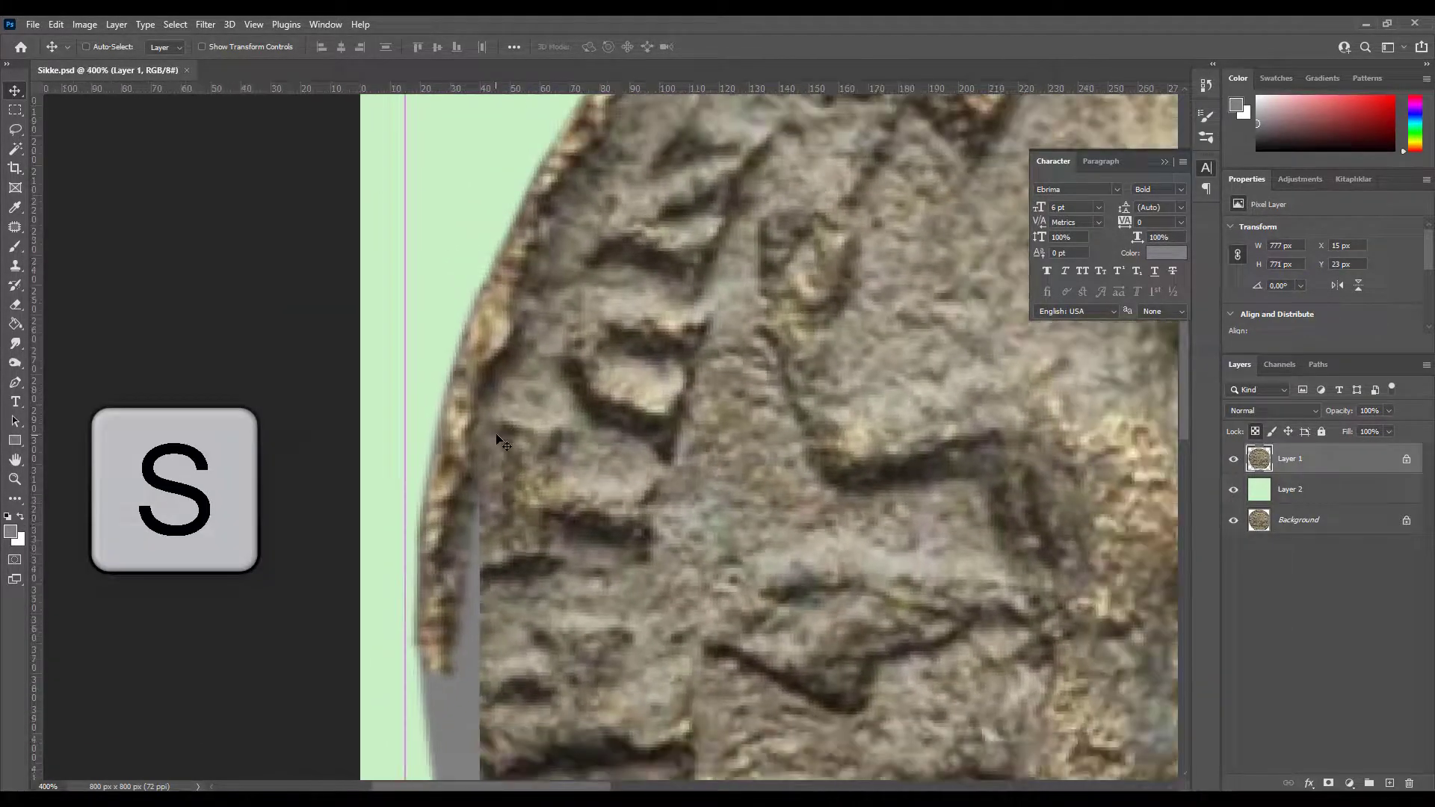
{"action": "key", "text": "ctrl+minus"}
{"action": "left_click_drag", "start_coordinate": [612, 336], "coordinate": [551, 383]}
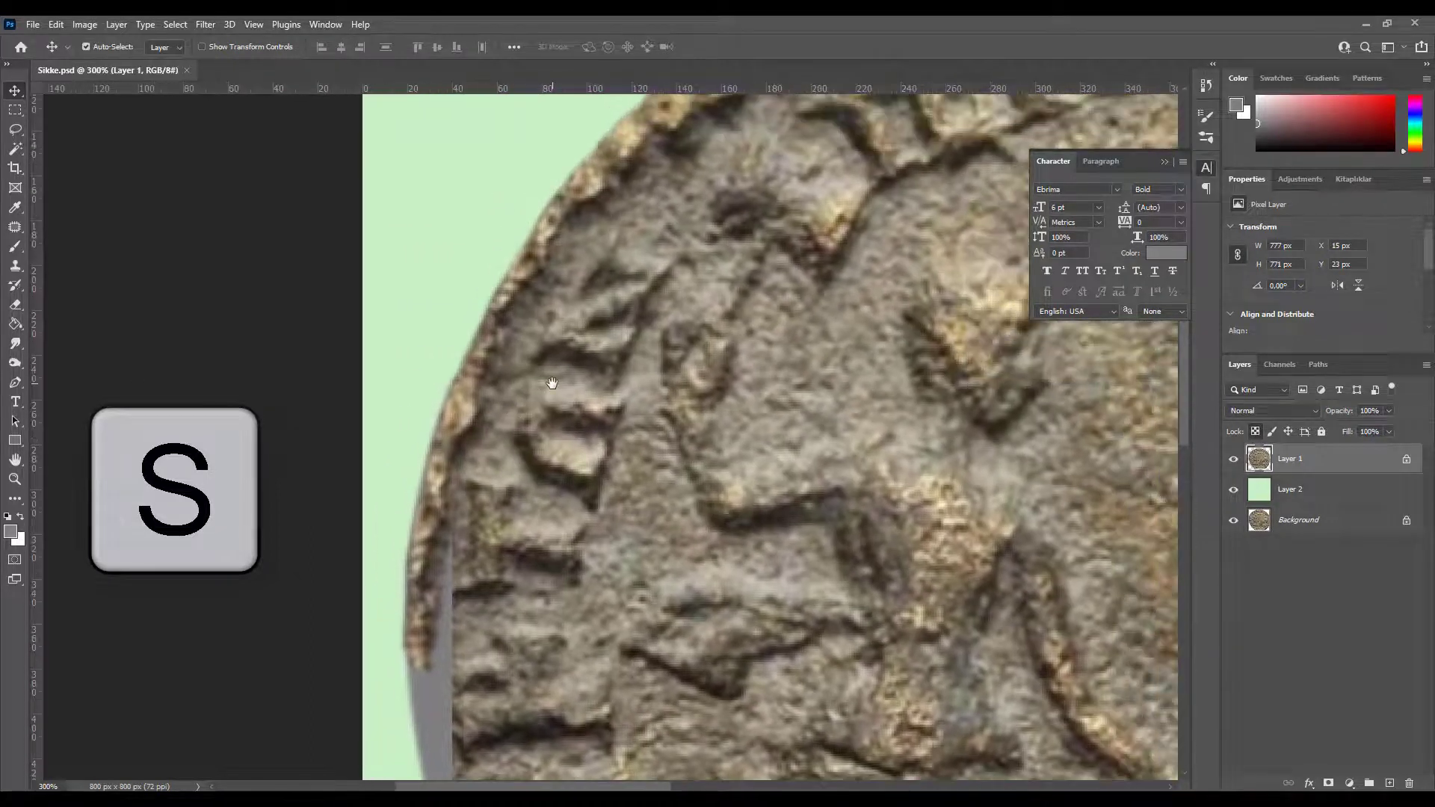
{"action": "key", "text": "s"}
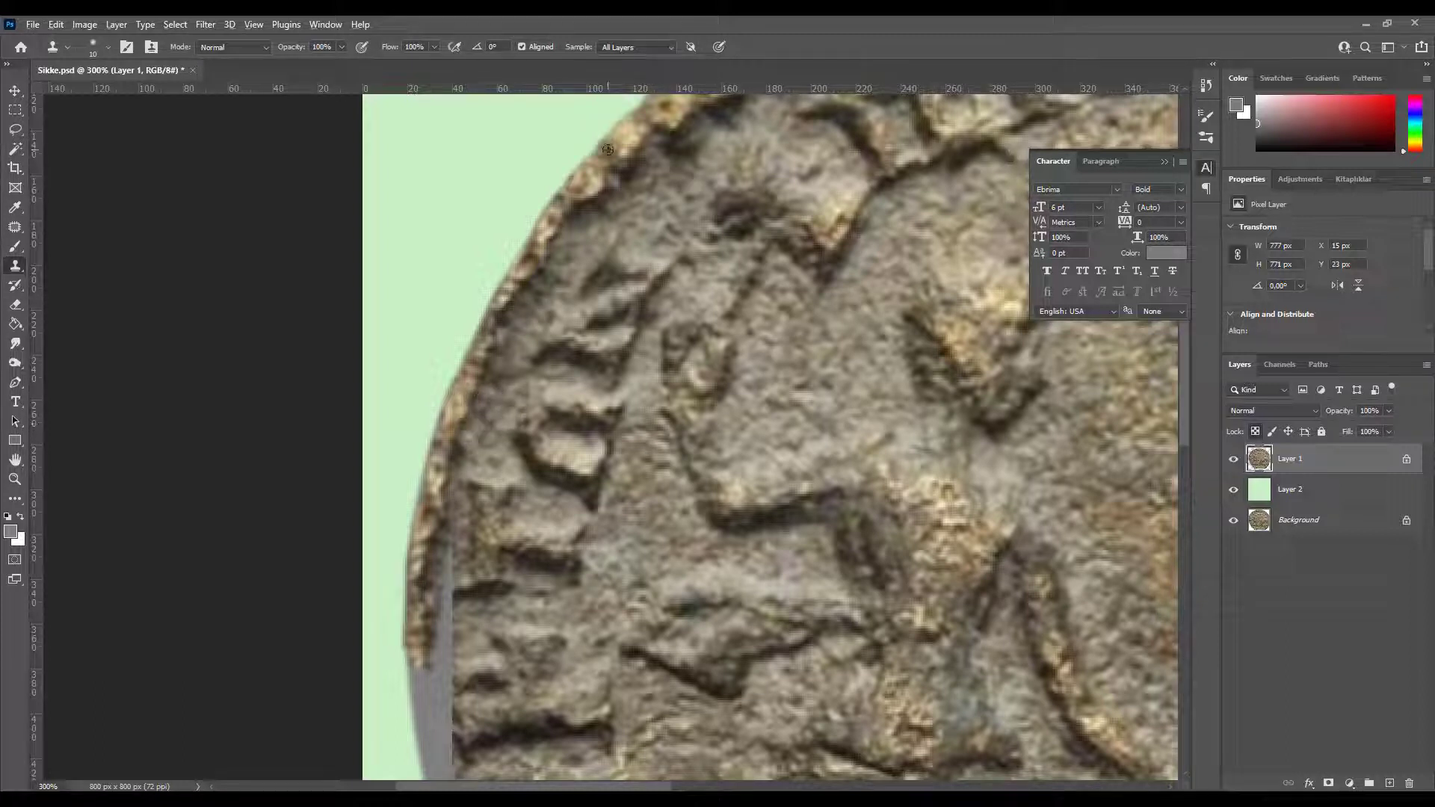
{"action": "mouse_move", "coordinate": [434, 473]}
{"action": "left_mouse_down"}
{"action": "mouse_move", "coordinate": [437, 446]}
{"action": "mouse_move", "coordinate": [432, 515]}
{"action": "mouse_move", "coordinate": [425, 332]}
{"action": "mouse_move", "coordinate": [523, 374]}
{"action": "left_mouse_up"}
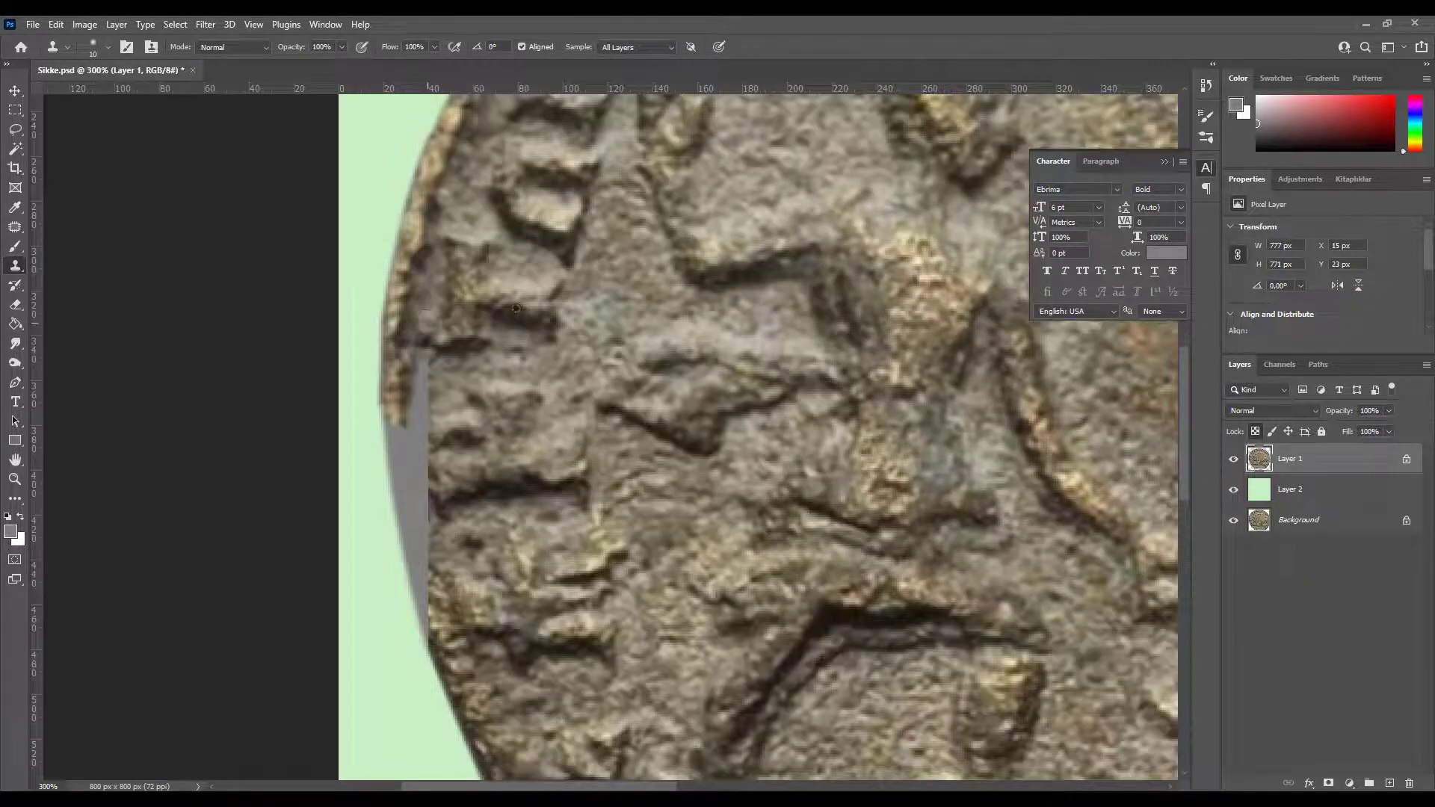
{"action": "scroll", "coordinate": [589, 265], "scroll_direction": "down", "scroll_amount": 1}
{"action": "scroll", "coordinate": [654, 317], "scroll_direction": "up", "scroll_amount": 2}
- Lasso a rim piece, feather it 1 px, copy it to Layer 3 and drag it down toward the damaged left edge
{"action": "key", "text": "j"}
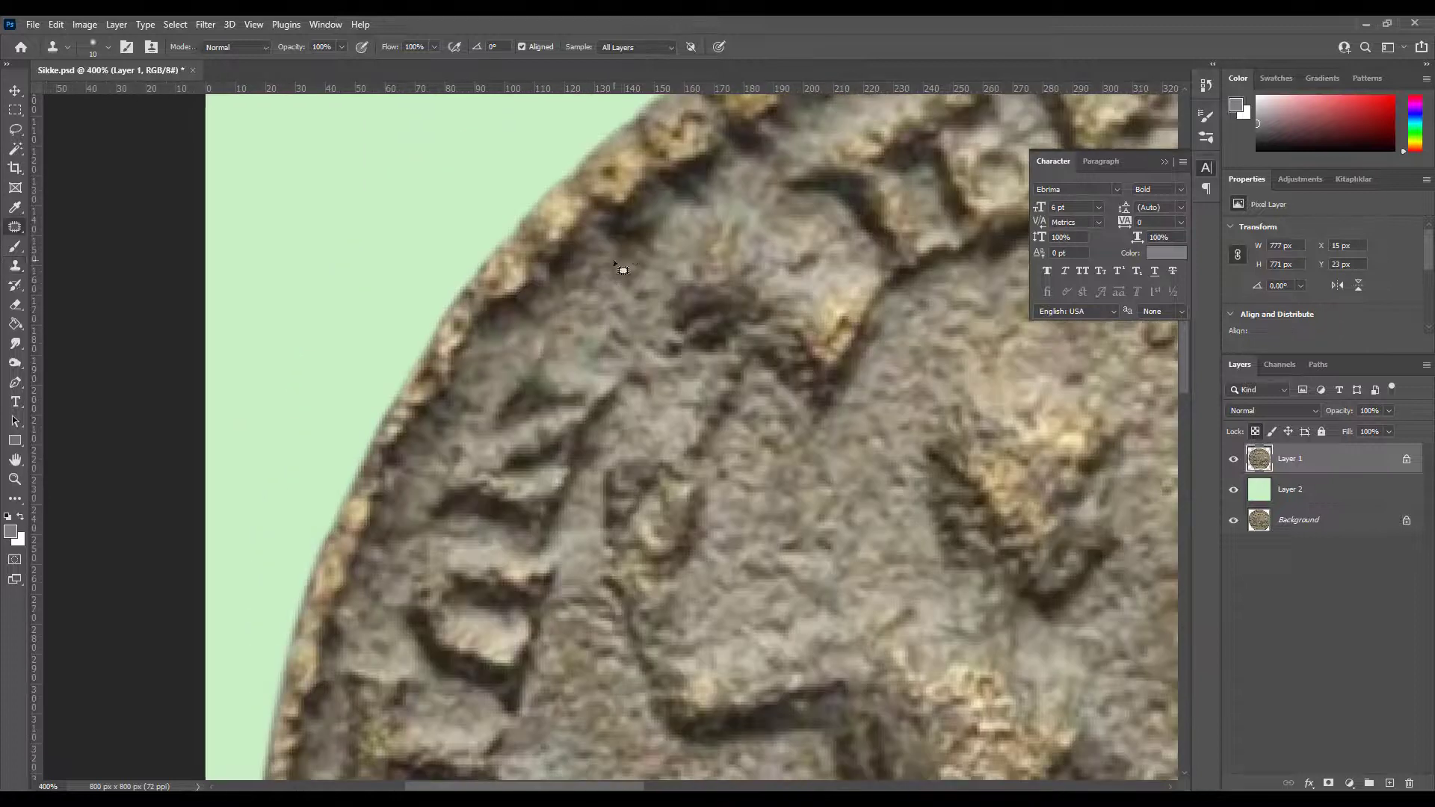
{"action": "left_click_drag", "start_coordinate": [610, 246], "coordinate": [585, 265]}
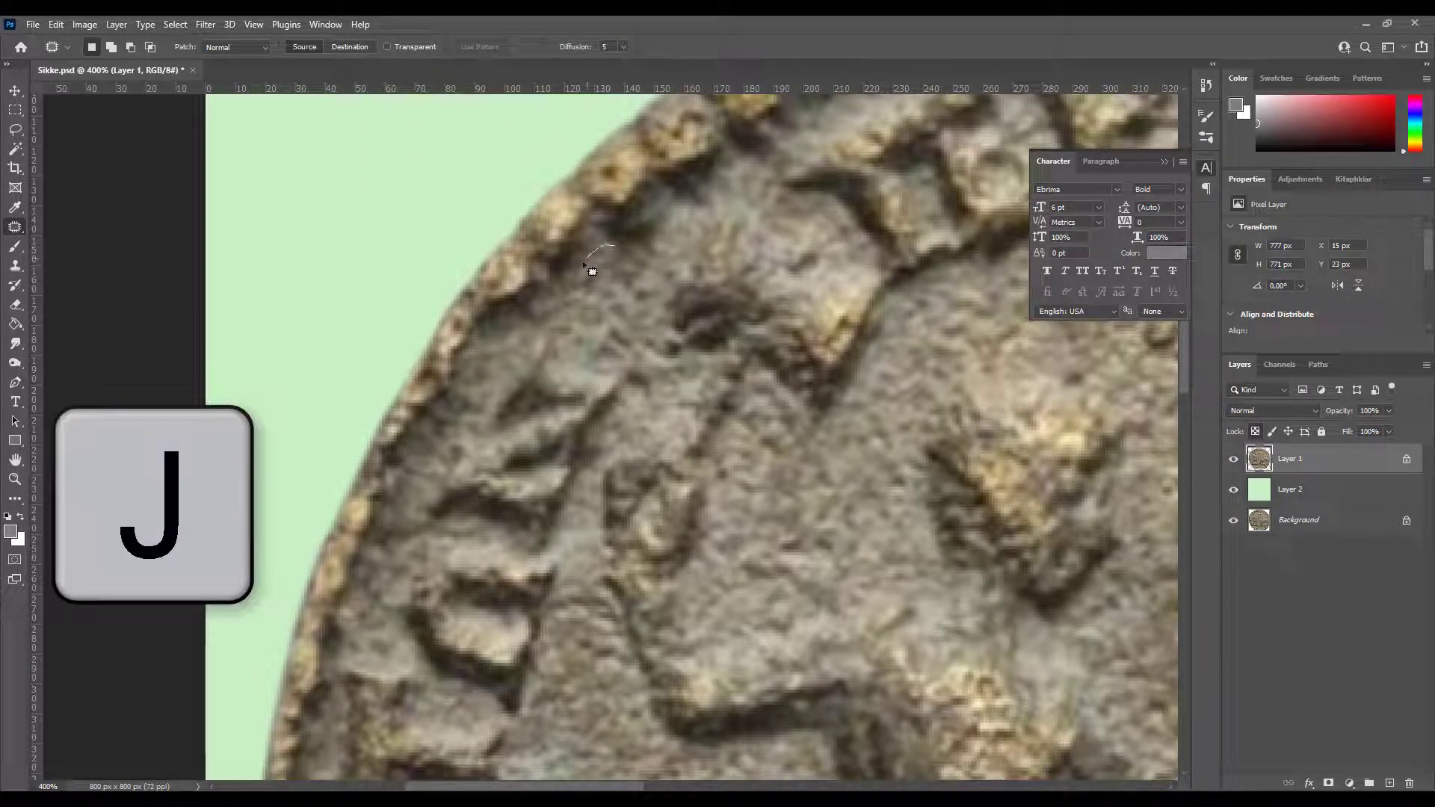
{"action": "mouse_move", "coordinate": [559, 331]}
{"action": "left_mouse_down"}
{"action": "mouse_move", "coordinate": [587, 353]}
{"action": "mouse_move", "coordinate": [649, 319]}
{"action": "left_mouse_up"}
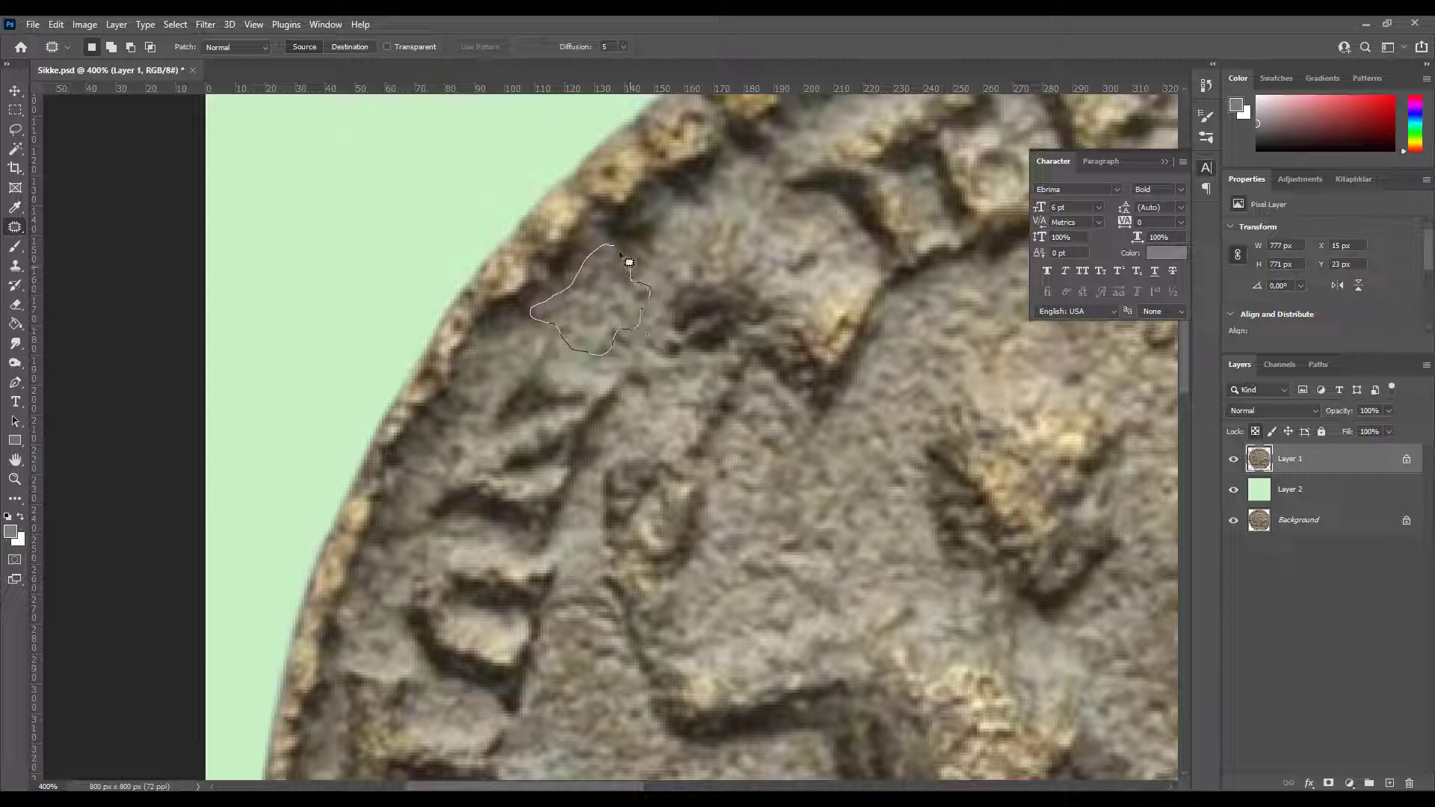
{"action": "left_click_drag", "start_coordinate": [629, 263], "coordinate": [617, 249]}
{"action": "key", "text": "shift+F6"}
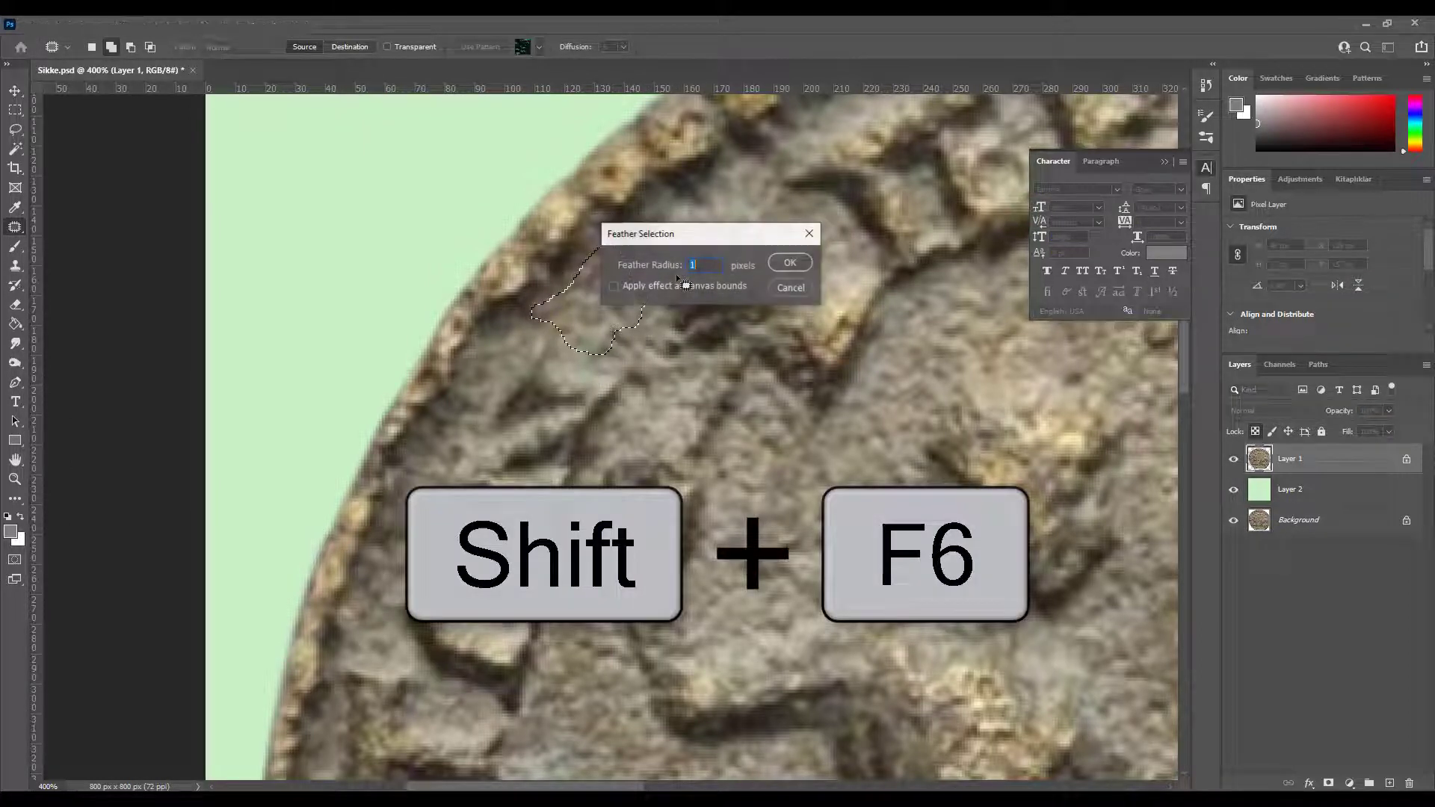
{"action": "key", "text": "Return"}
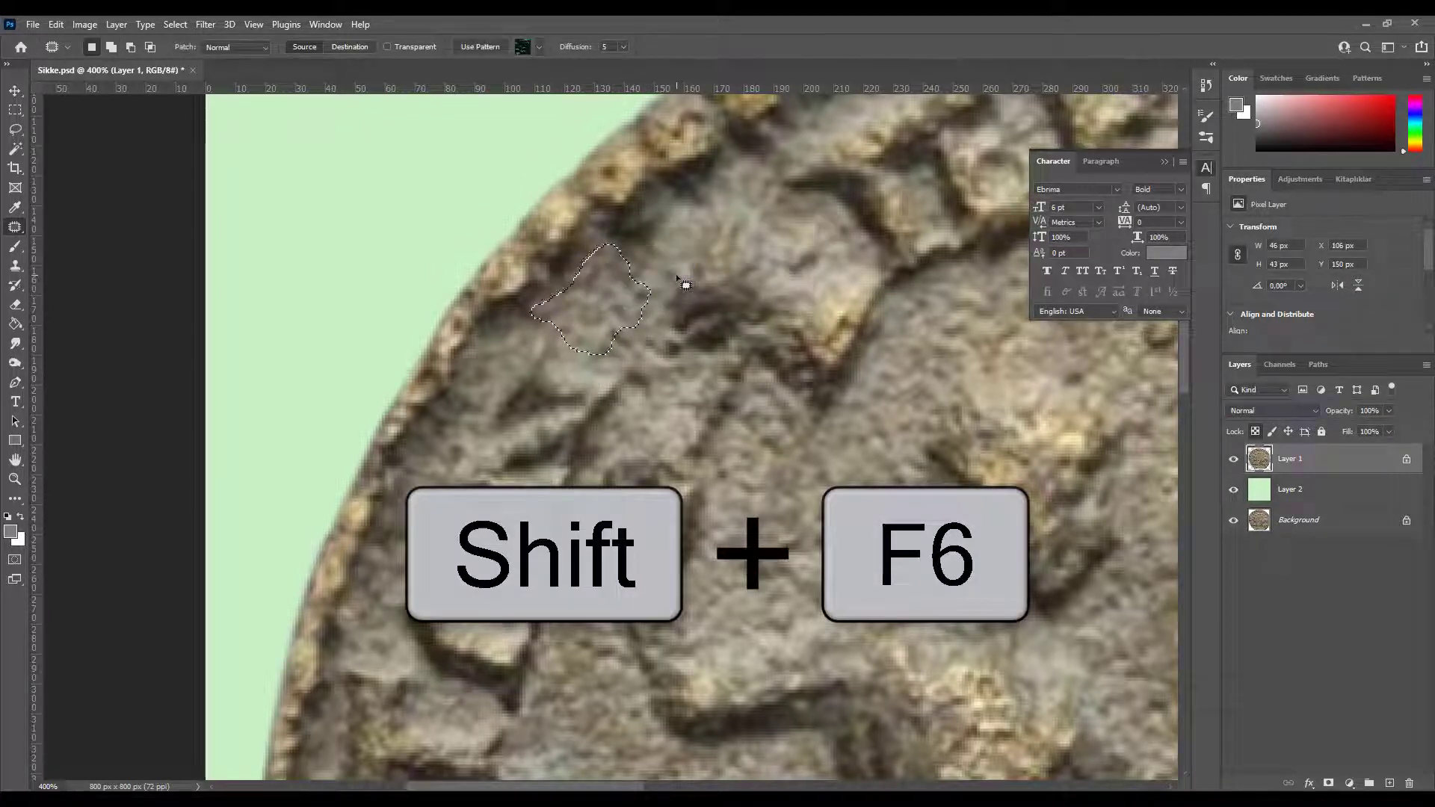
{"action": "key", "text": "ctrl+j"}
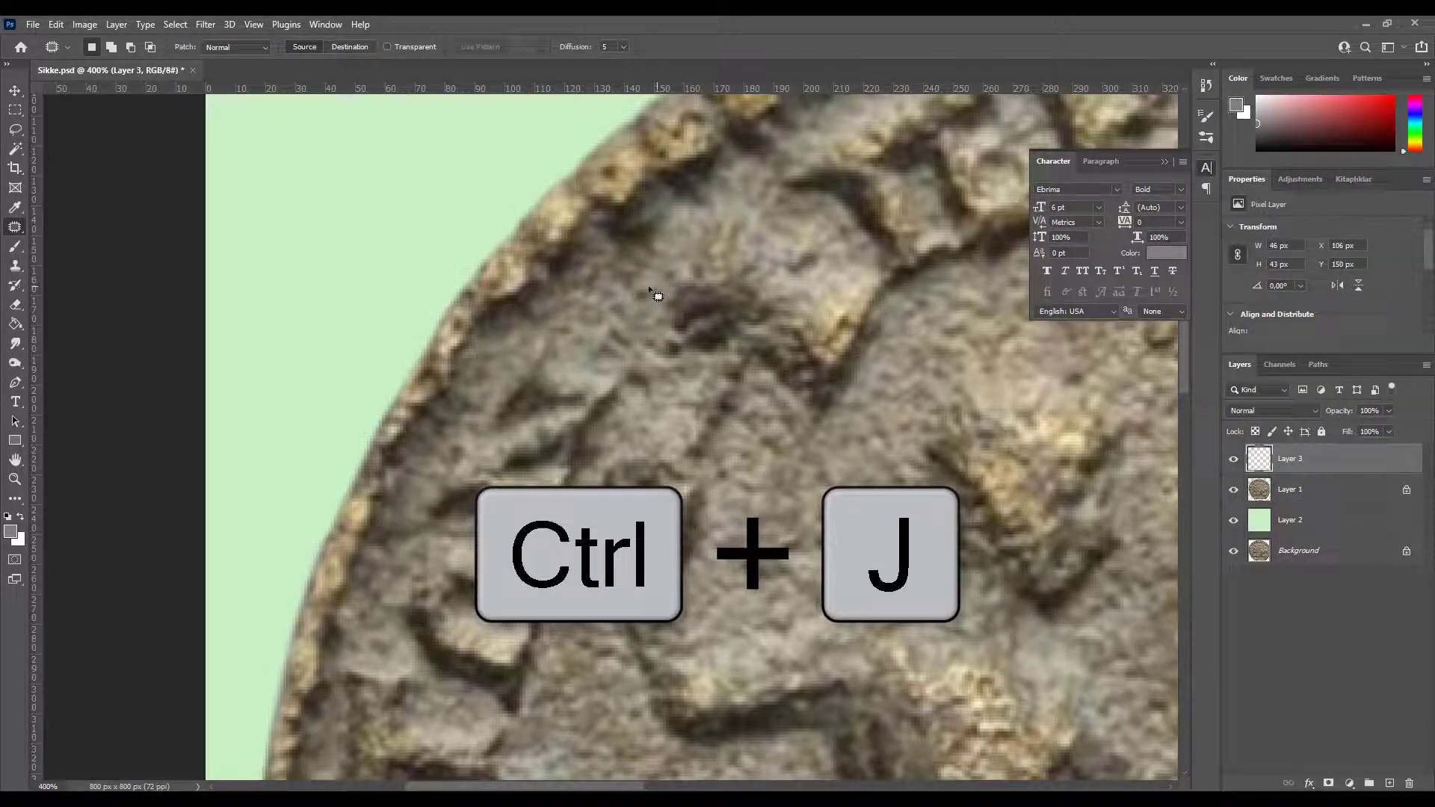
{"action": "key", "text": "v"}
{"action": "mouse_move", "coordinate": [602, 288]}
{"action": "left_mouse_down"}
{"action": "mouse_move", "coordinate": [512, 314]}
{"action": "mouse_move", "coordinate": [284, 482]}
{"action": "mouse_move", "coordinate": [351, 303]}
{"action": "mouse_move", "coordinate": [459, 583]}
{"action": "left_mouse_up"}
- Rotate the copied rim piece about -45°, fit it into the gap and merge it into Layer 1
{"action": "key", "text": "ctrl+t"}
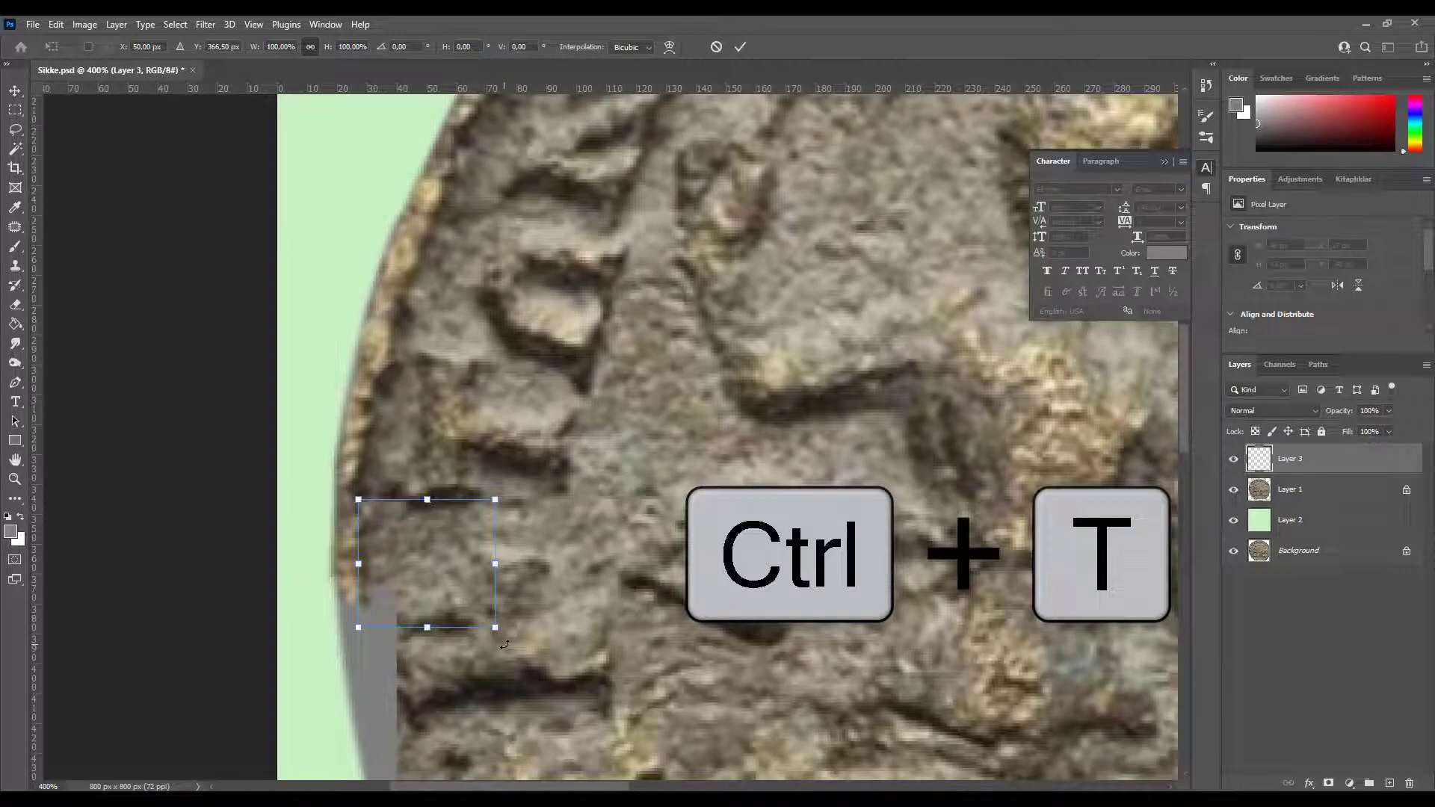
{"action": "mouse_move", "coordinate": [505, 644]}
{"action": "left_mouse_down"}
{"action": "mouse_move", "coordinate": [601, 596]}
{"action": "mouse_move", "coordinate": [620, 563]}
{"action": "left_mouse_up"}
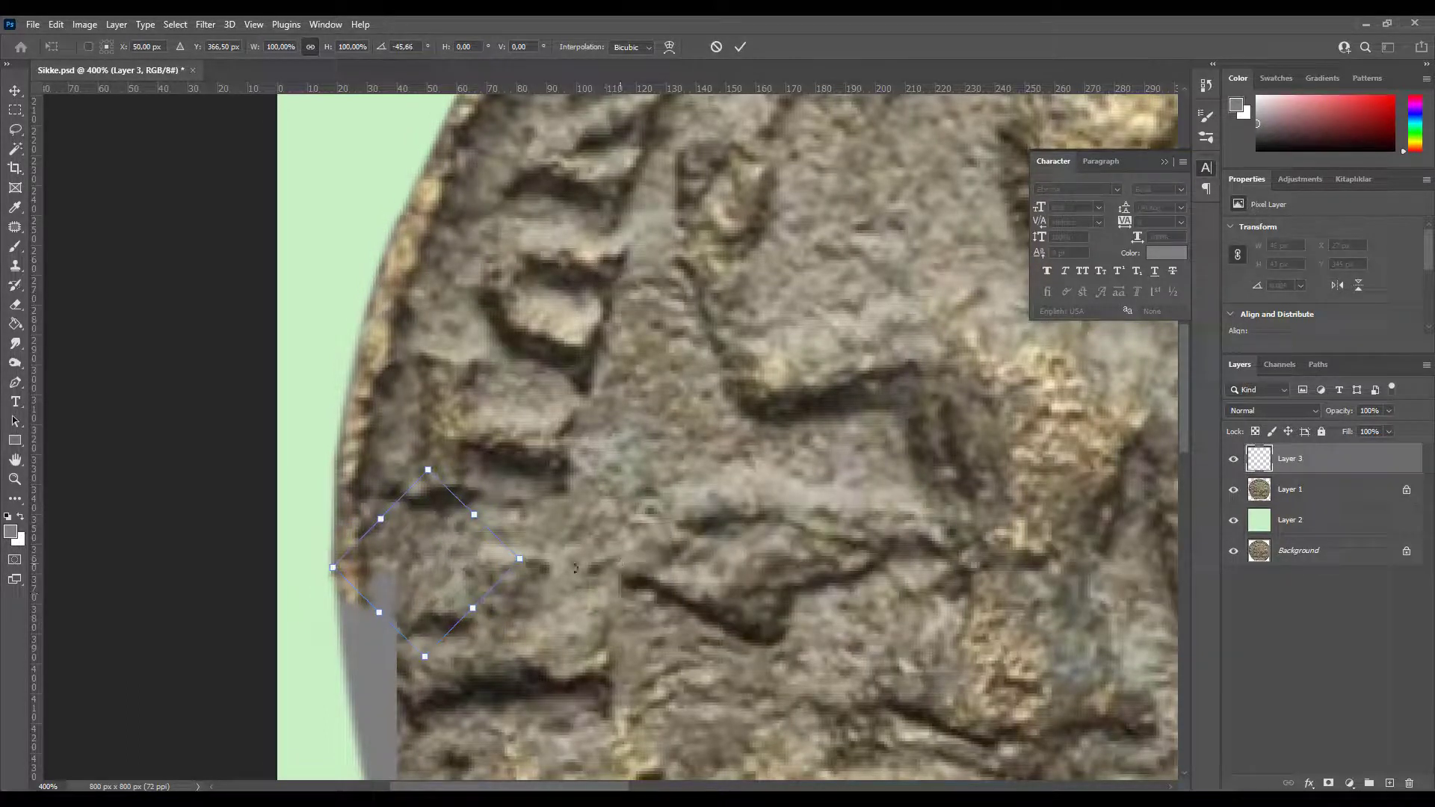
{"action": "key", "text": "Return"}
{"action": "mouse_move", "coordinate": [416, 593]}
{"action": "left_mouse_down"}
{"action": "mouse_move", "coordinate": [538, 480]}
{"action": "mouse_move", "coordinate": [407, 429]}
{"action": "mouse_move", "coordinate": [448, 386]}
{"action": "left_mouse_up"}
{"action": "key", "text": "ctrl+e"}
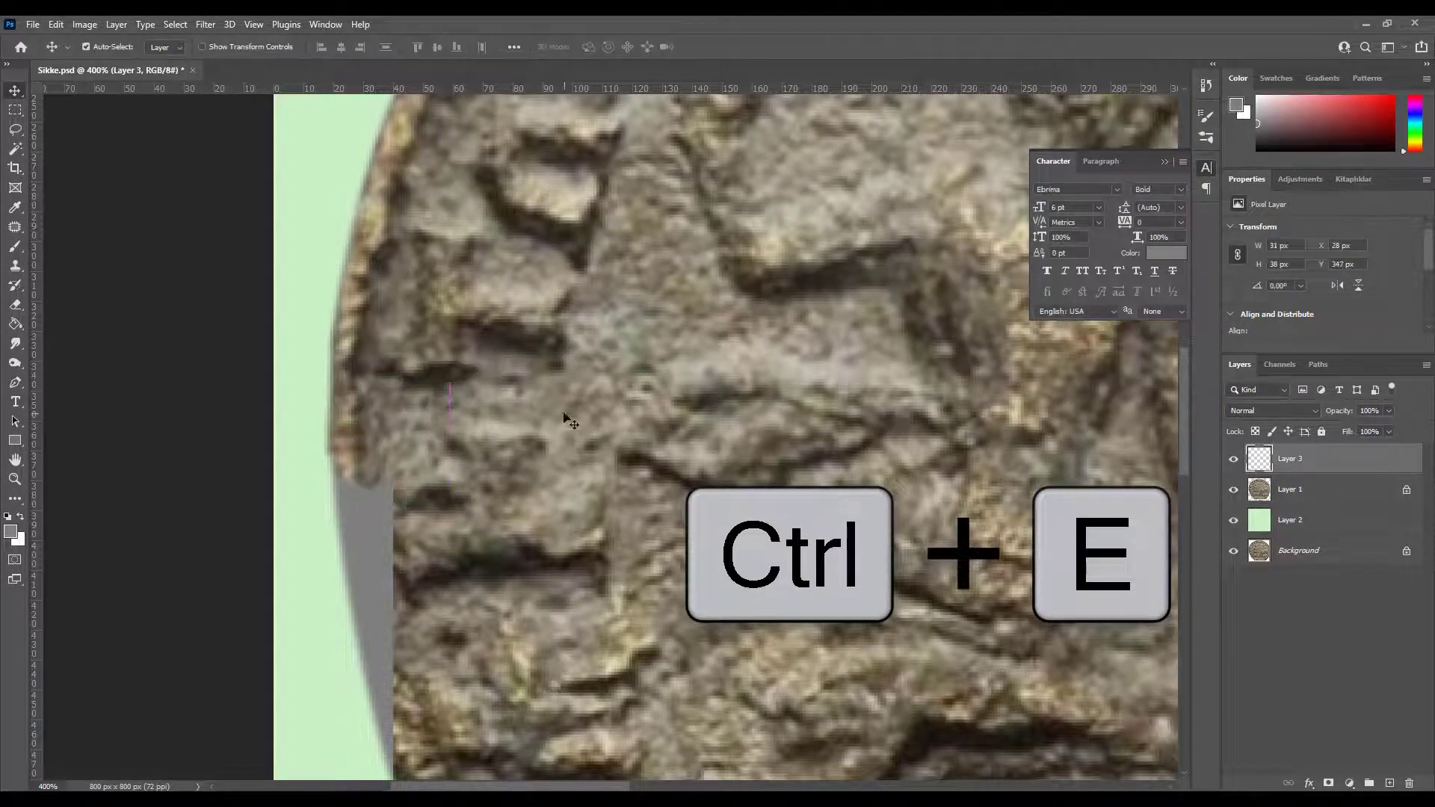
- Return to the Clone Stamp and bring the lower part of the left edge into view
{"action": "key", "text": "s"}
{"action": "mouse_move", "coordinate": [486, 441]}
{"action": "left_mouse_down"}
{"action": "mouse_move", "coordinate": [423, 394]}
{"action": "mouse_move", "coordinate": [397, 523]}
{"action": "mouse_move", "coordinate": [384, 446]}
{"action": "left_mouse_up"}
{"action": "scroll", "coordinate": [419, 486], "scroll_direction": "down", "scroll_amount": 2}
- Trace a closed pen path around a strip of the coin's rim and convert it to a selection
{"action": "scroll", "coordinate": [433, 478], "scroll_direction": "down", "scroll_amount": 2}
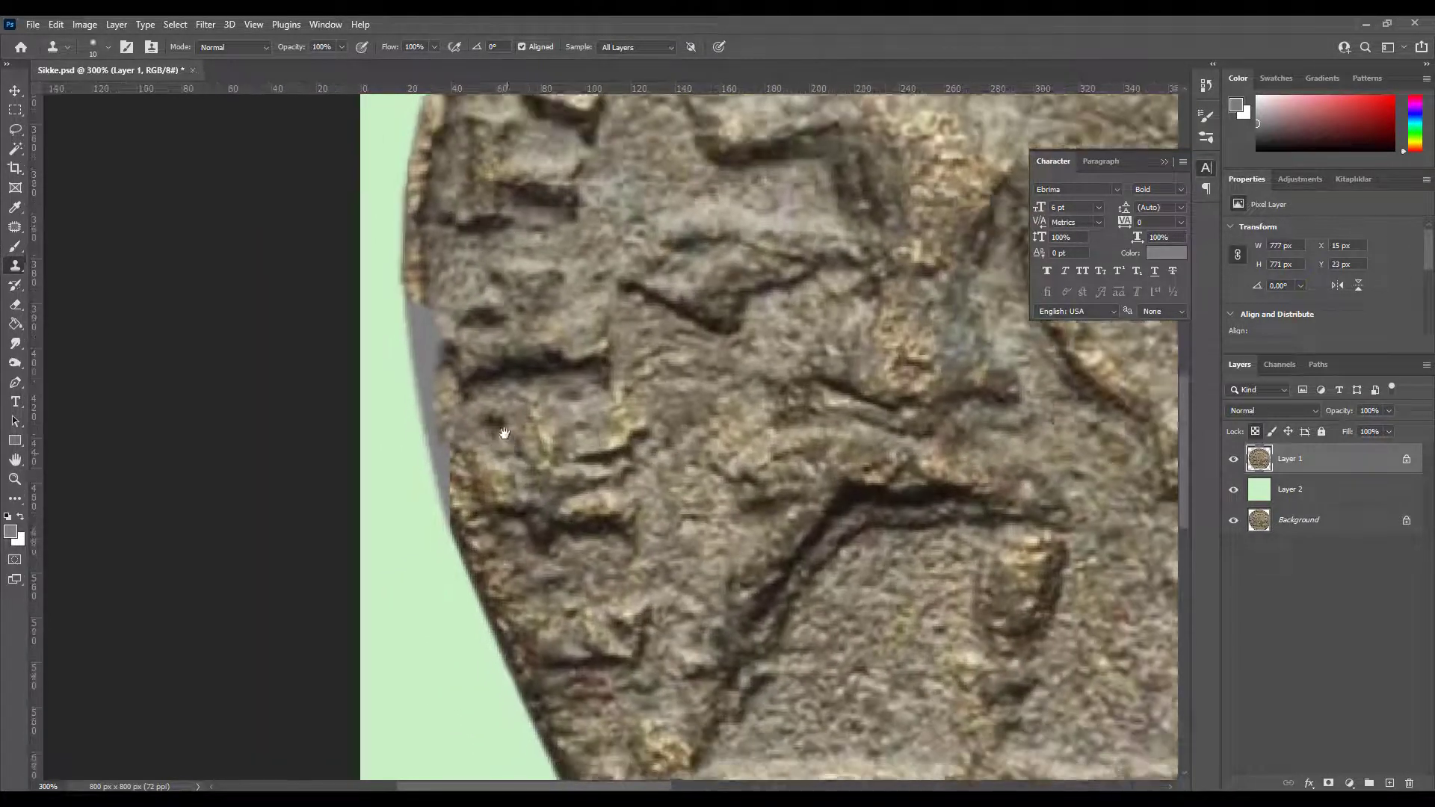
{"action": "key", "text": "ctrl+minus"}
{"action": "key", "text": "p"}
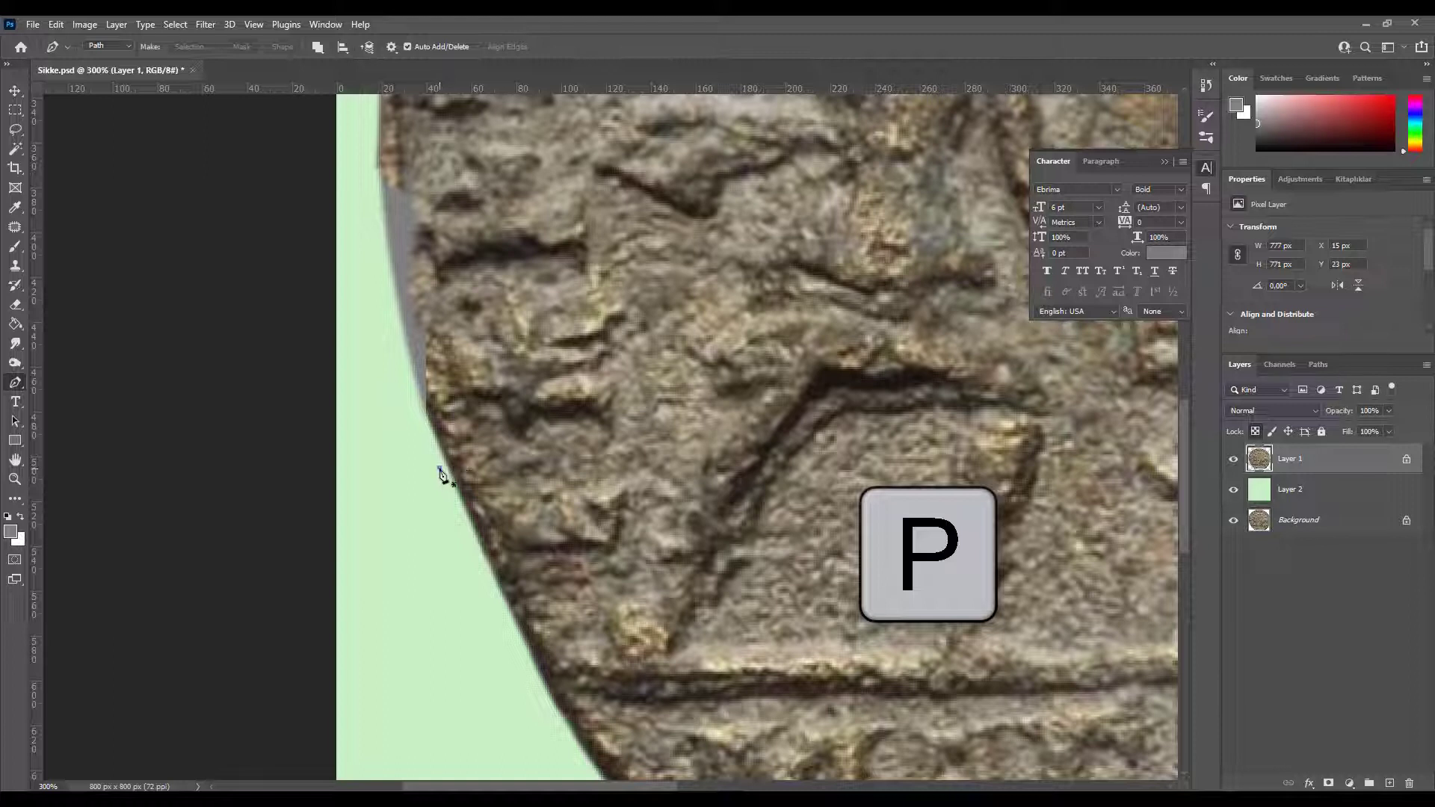
{"action": "left_click", "coordinate": [439, 468]}
{"action": "left_click", "coordinate": [450, 447]}
{"action": "left_click", "coordinate": [494, 453]}
{"action": "left_click", "coordinate": [537, 557]}
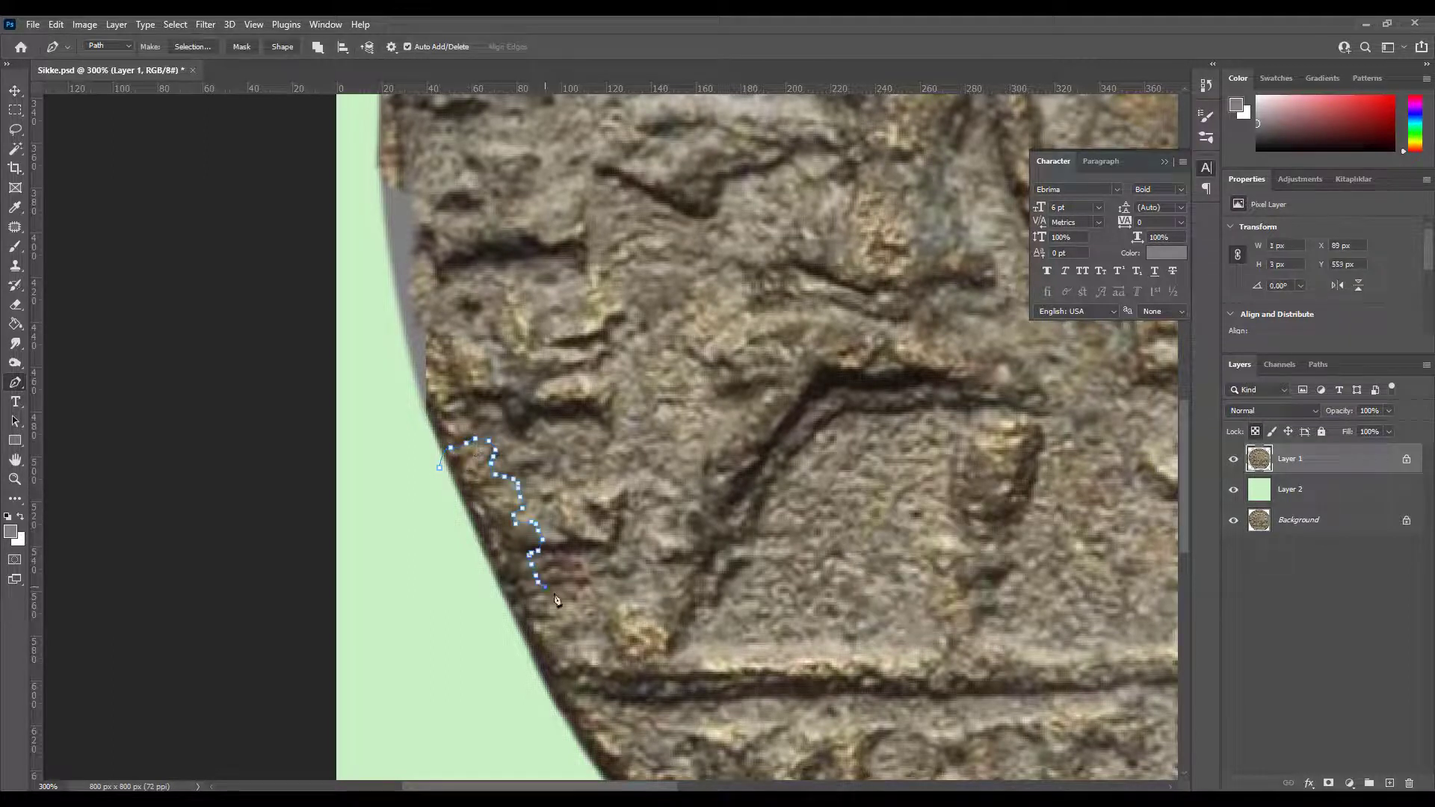
{"action": "left_click", "coordinate": [559, 601]}
{"action": "left_click", "coordinate": [573, 648]}
{"action": "key", "text": "ctrl+Return"}
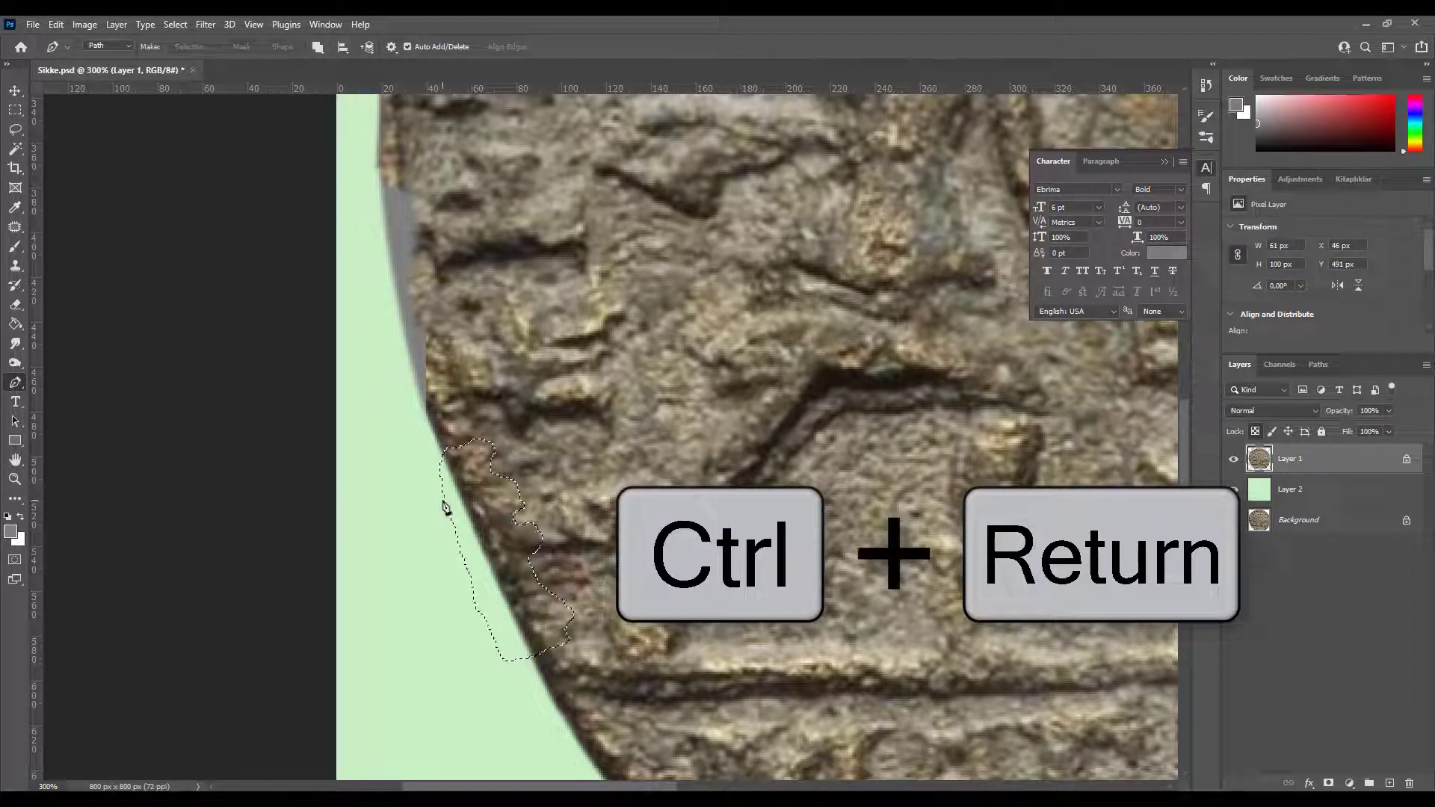
- Feather the selection 1 px, copy it to Layer 3, and shift it outward over the gap
{"action": "key", "text": "shift+F6"}
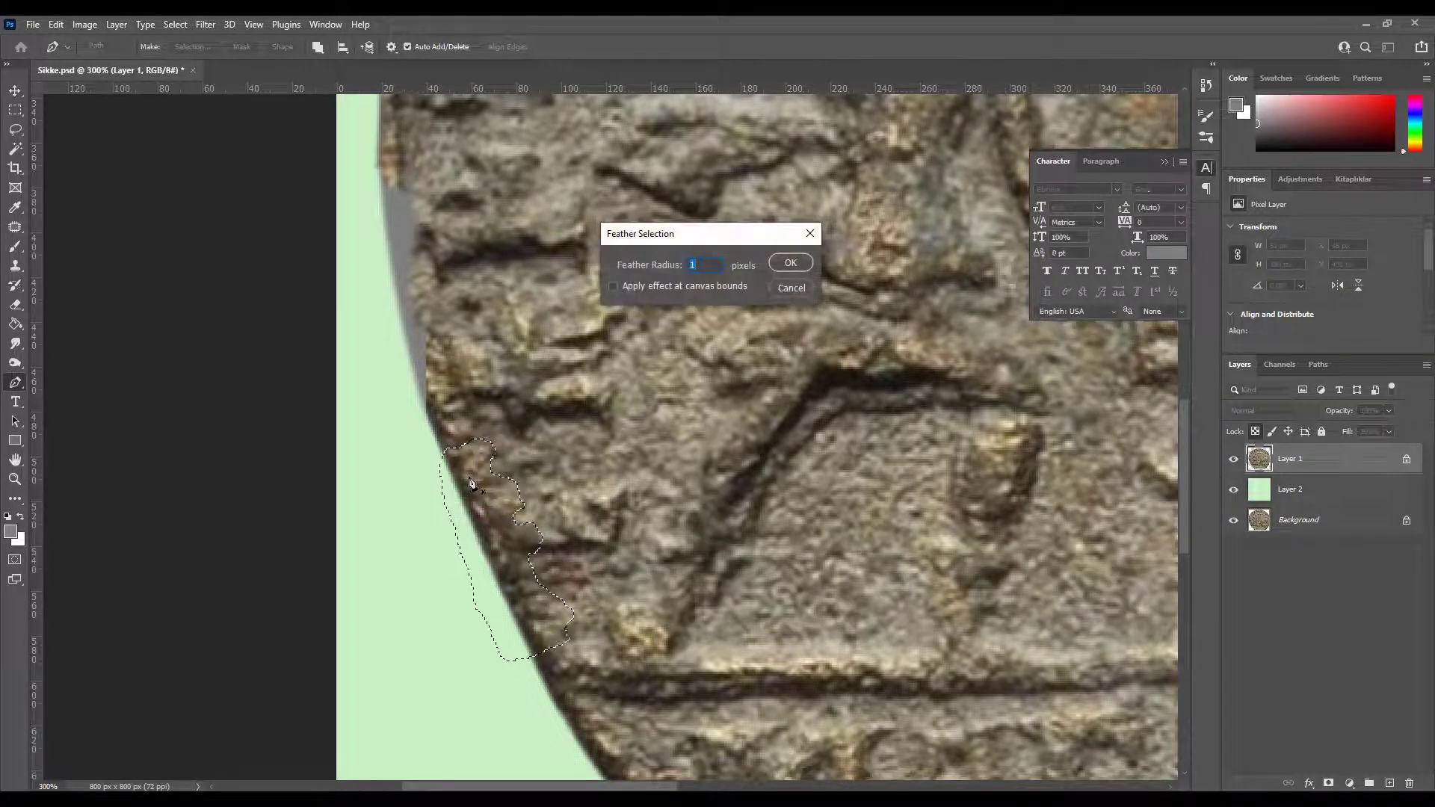
{"action": "key", "text": "Return"}
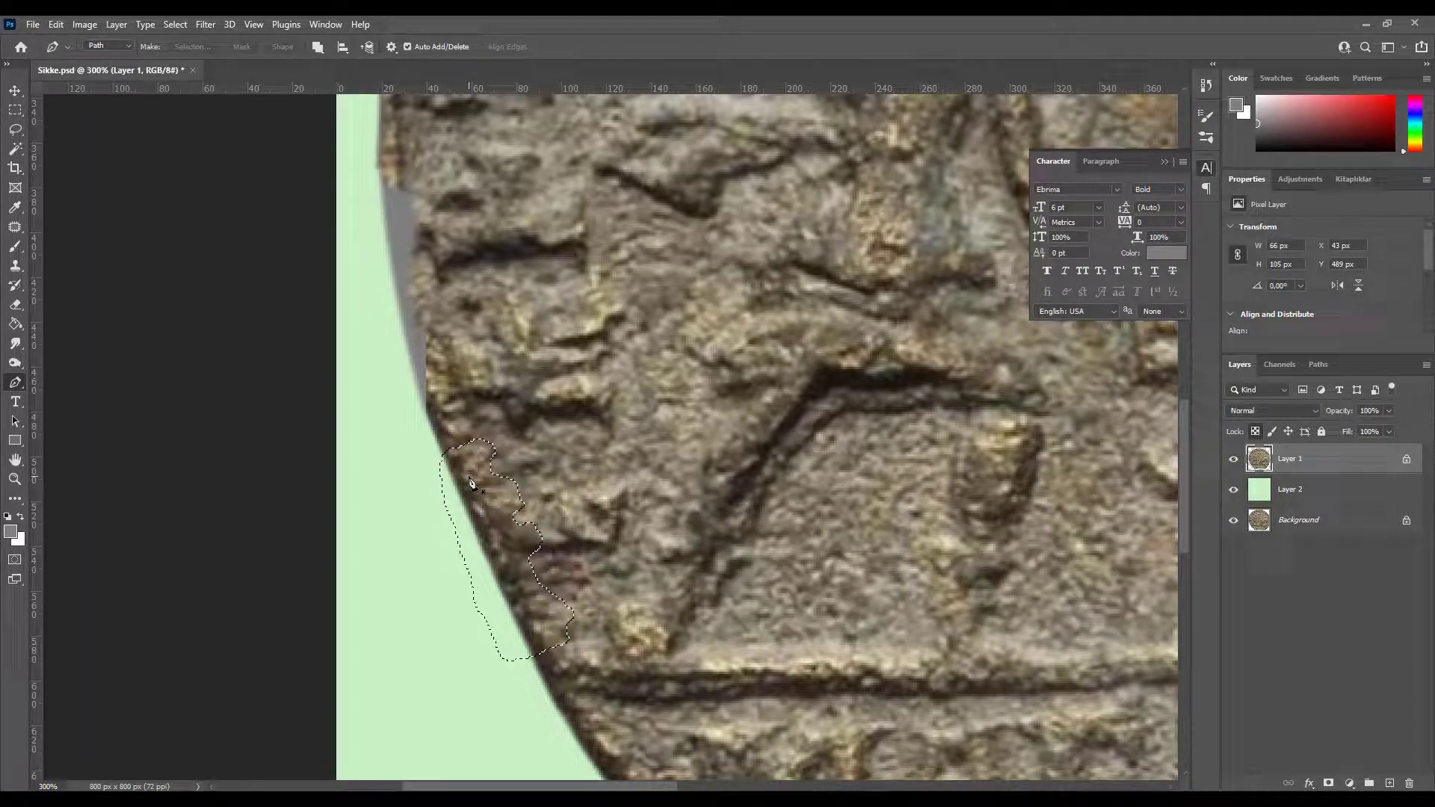
{"action": "key", "text": "ctrl+j"}
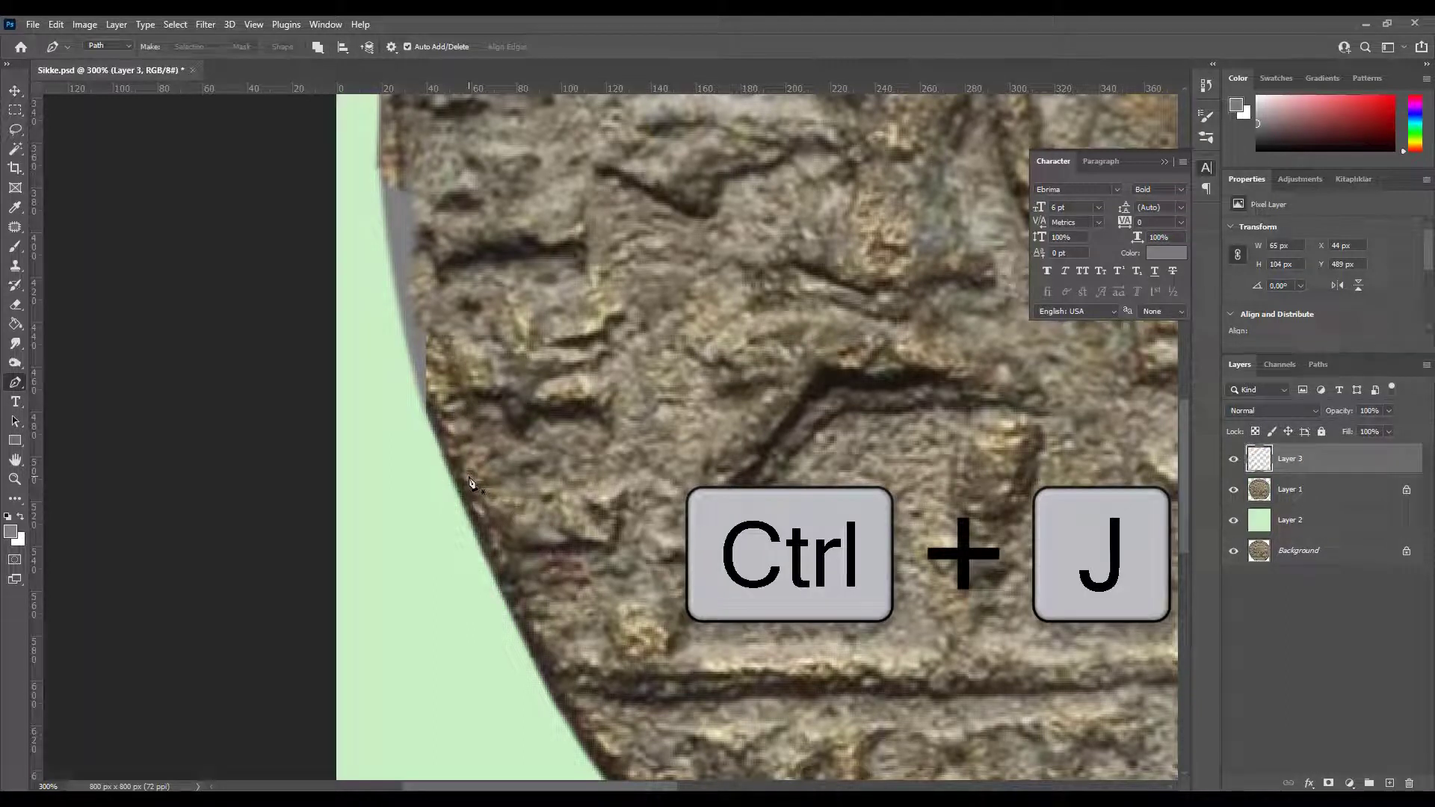
{"action": "key", "text": "v"}
{"action": "scroll", "coordinate": [489, 441], "scroll_direction": "up", "scroll_amount": 1}
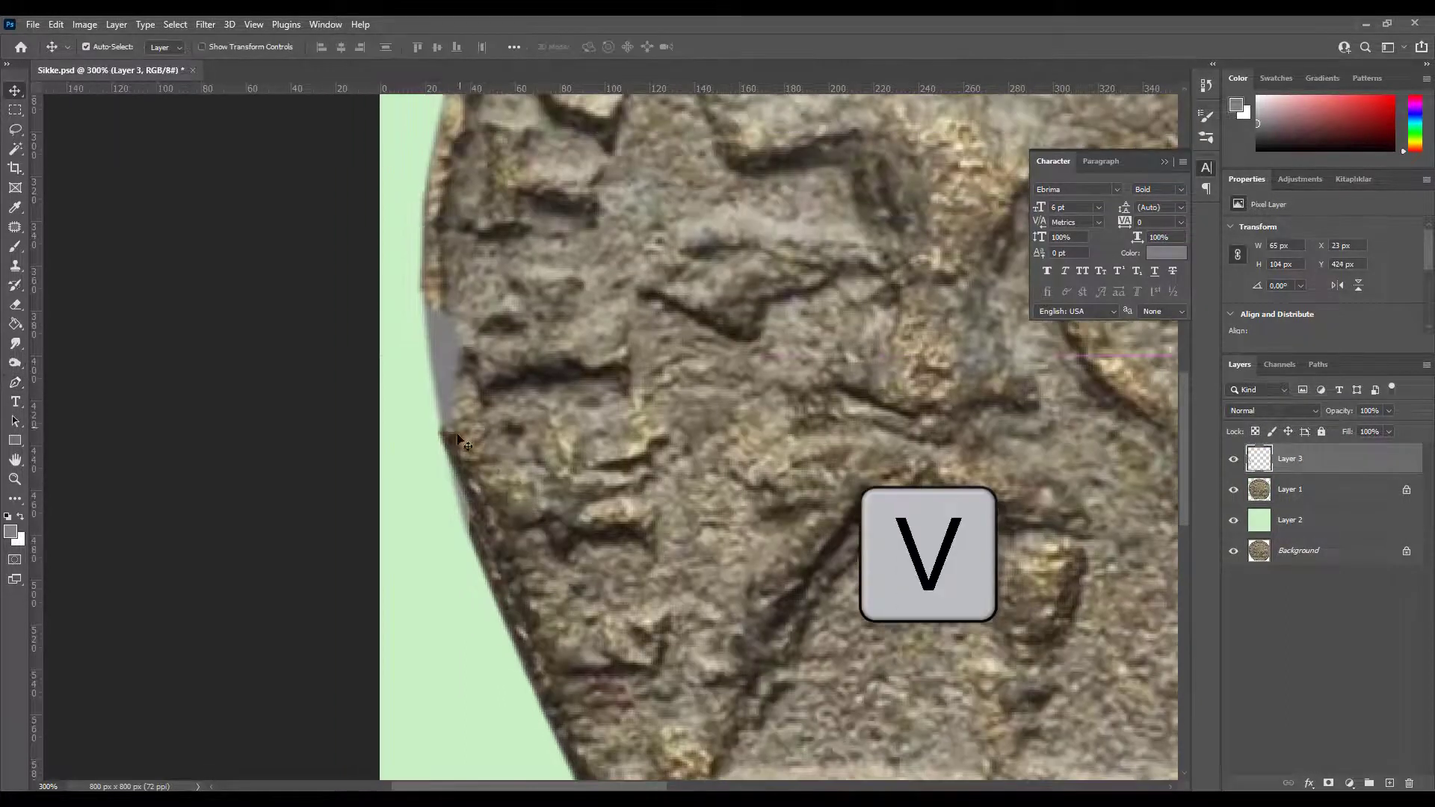
{"action": "mouse_move", "coordinate": [574, 551]}
{"action": "left_mouse_down"}
{"action": "mouse_move", "coordinate": [488, 375]}
{"action": "mouse_move", "coordinate": [579, 379]}
{"action": "left_mouse_up"}
{"action": "left_click_drag", "start_coordinate": [535, 423], "coordinate": [550, 353]}
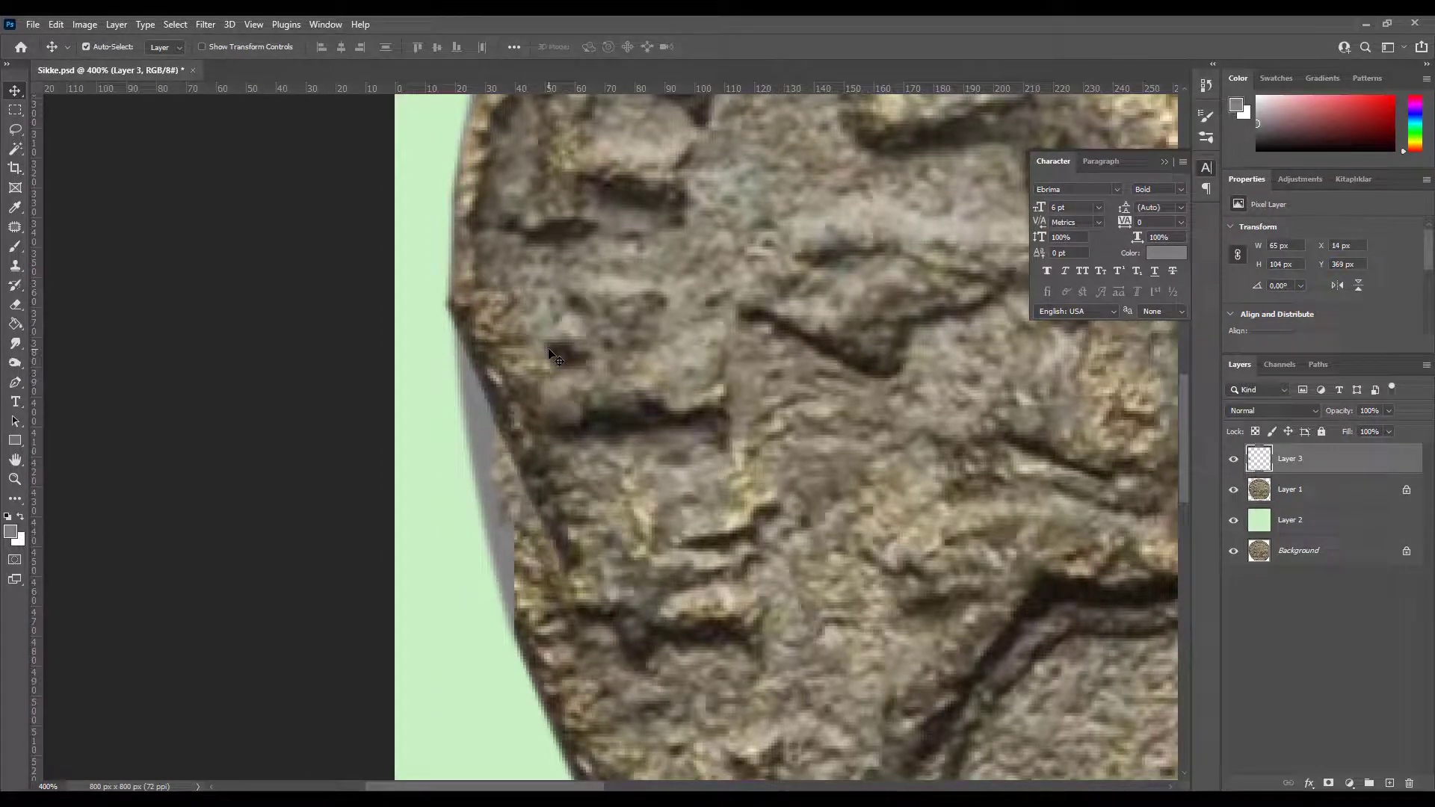
- Puppet-warp the Layer 3 strip with pins so it hugs the curved left rim, then compare before and after
{"action": "left_click", "coordinate": [56, 24]}
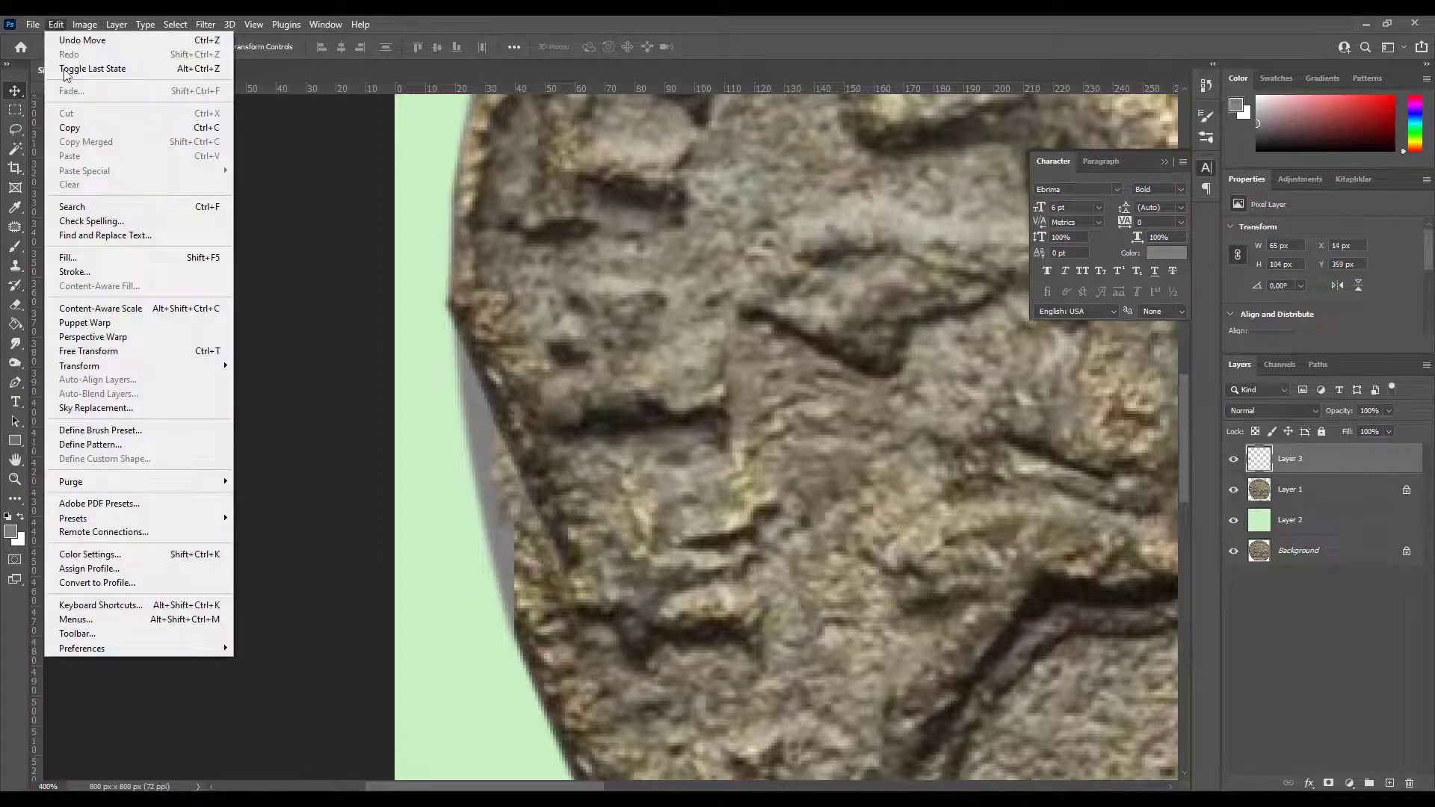
{"action": "left_click", "coordinate": [90, 323]}
{"action": "left_click", "coordinate": [453, 304]}
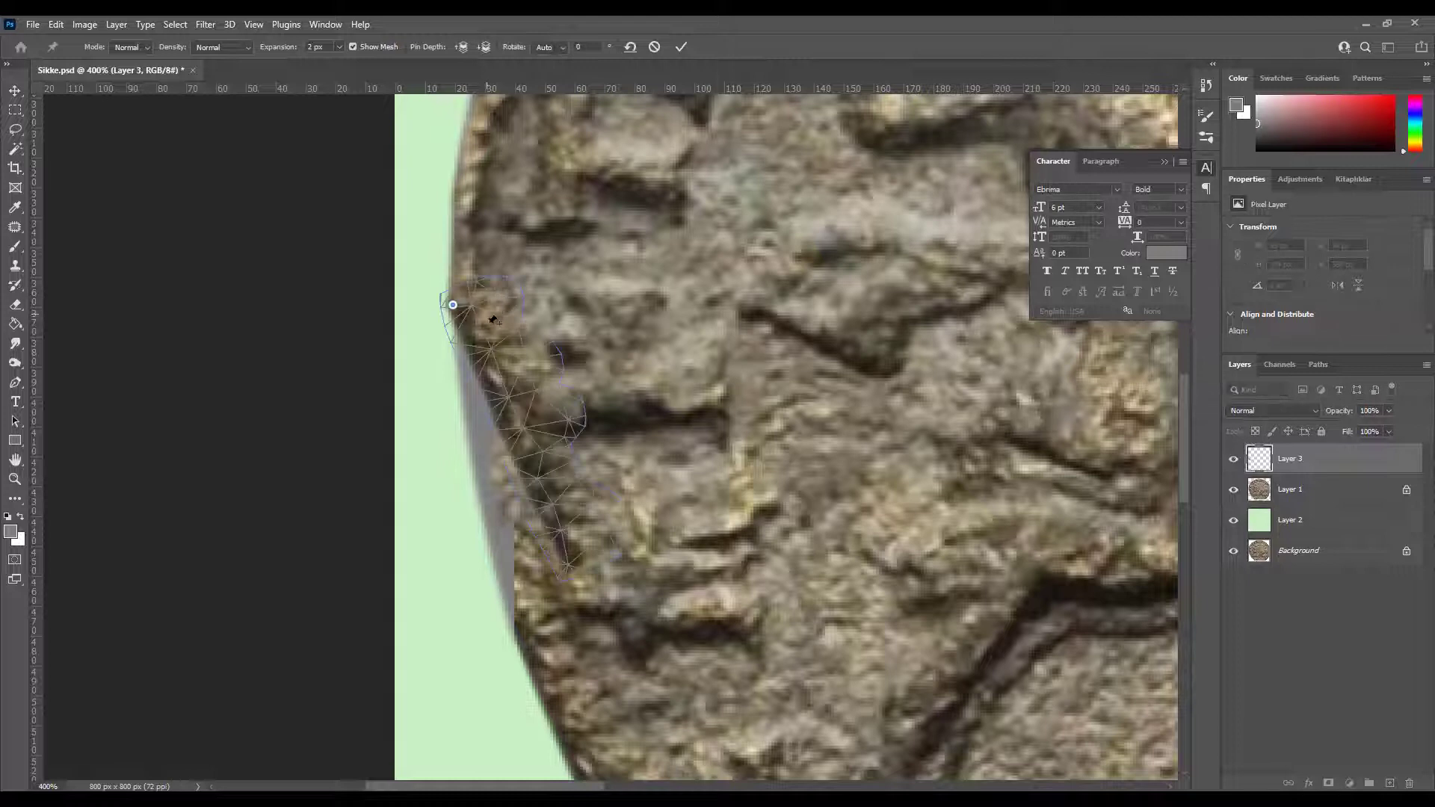
{"action": "left_click_drag", "start_coordinate": [486, 379], "coordinate": [465, 389]}
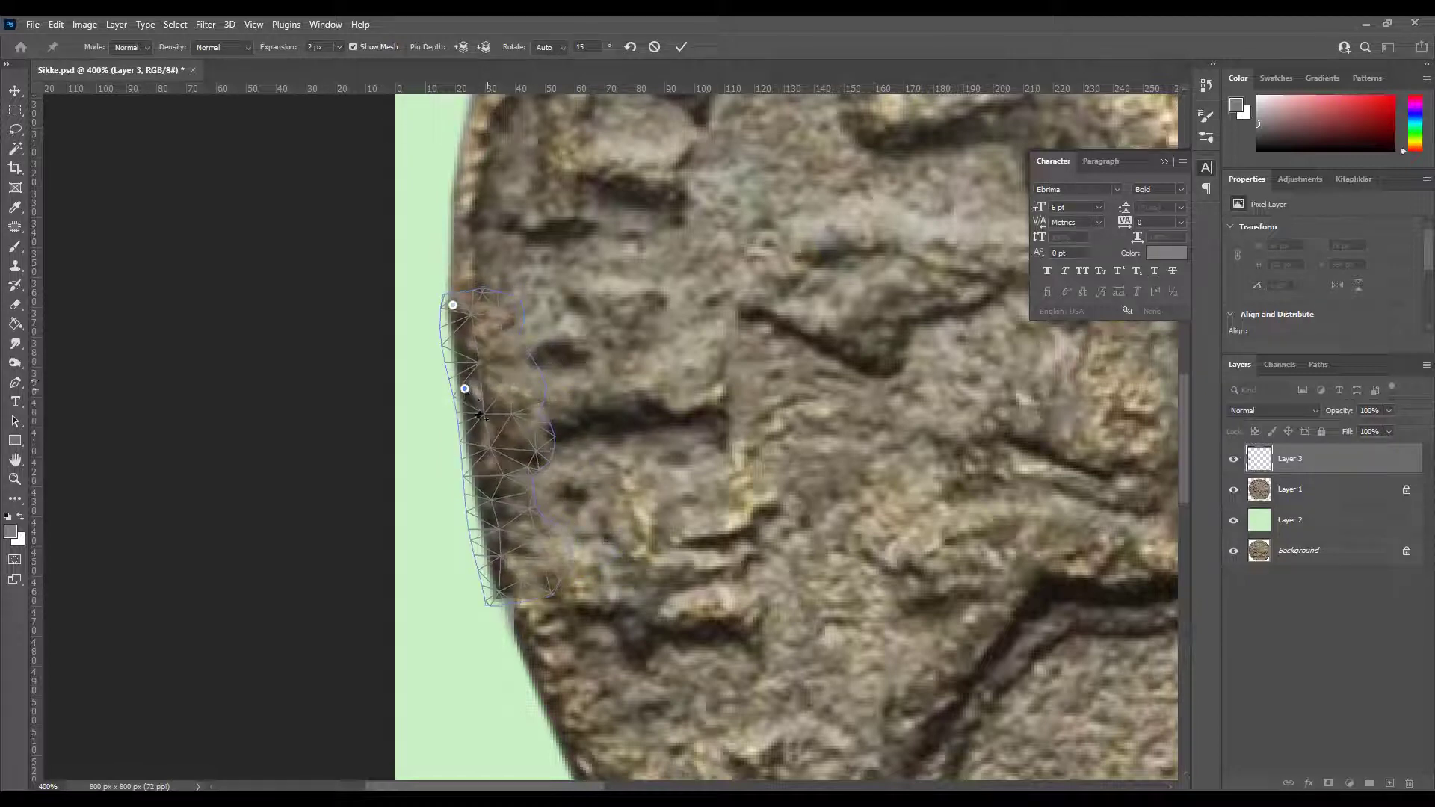
{"action": "left_click_drag", "start_coordinate": [482, 453], "coordinate": [474, 460]}
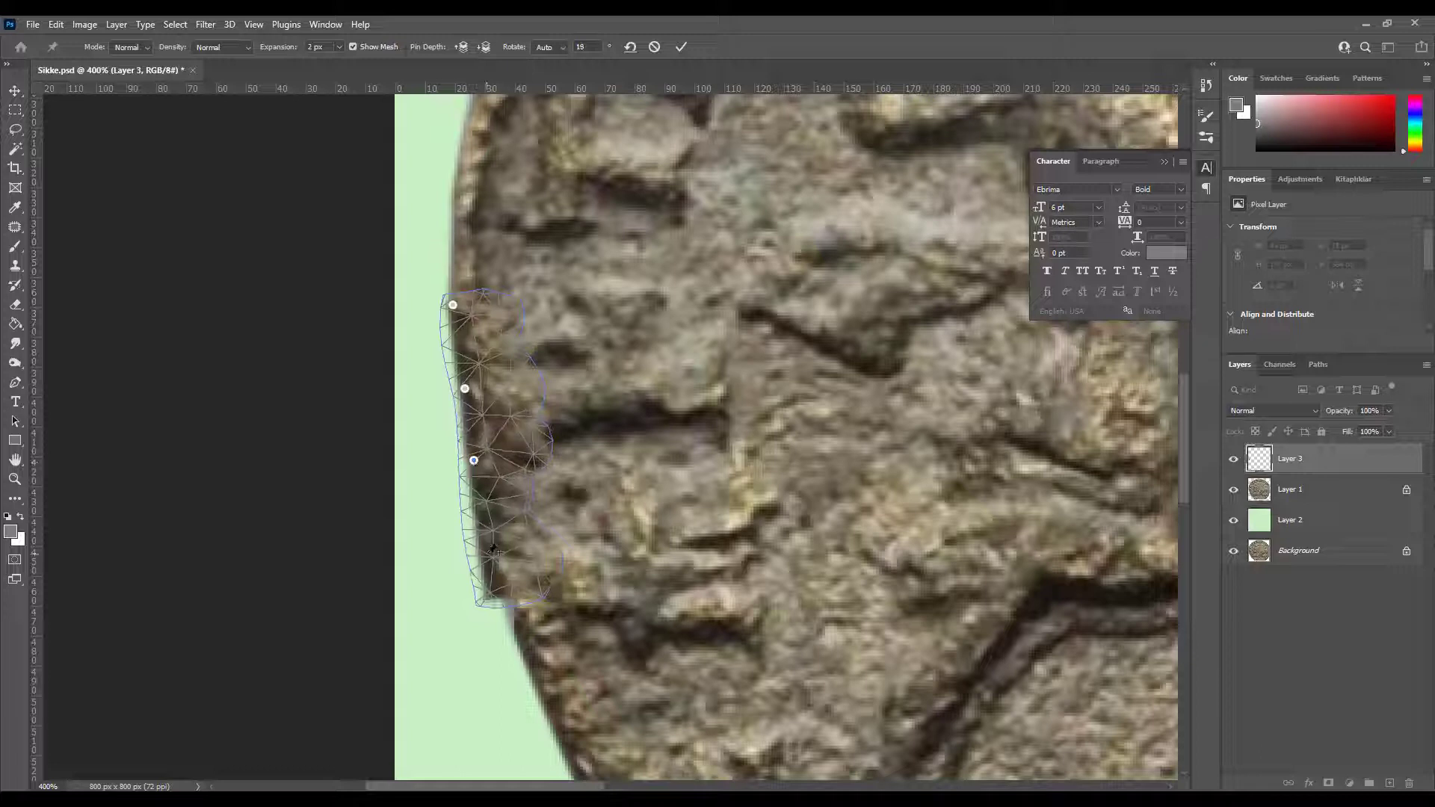
{"action": "left_click_drag", "start_coordinate": [483, 532], "coordinate": [488, 553]}
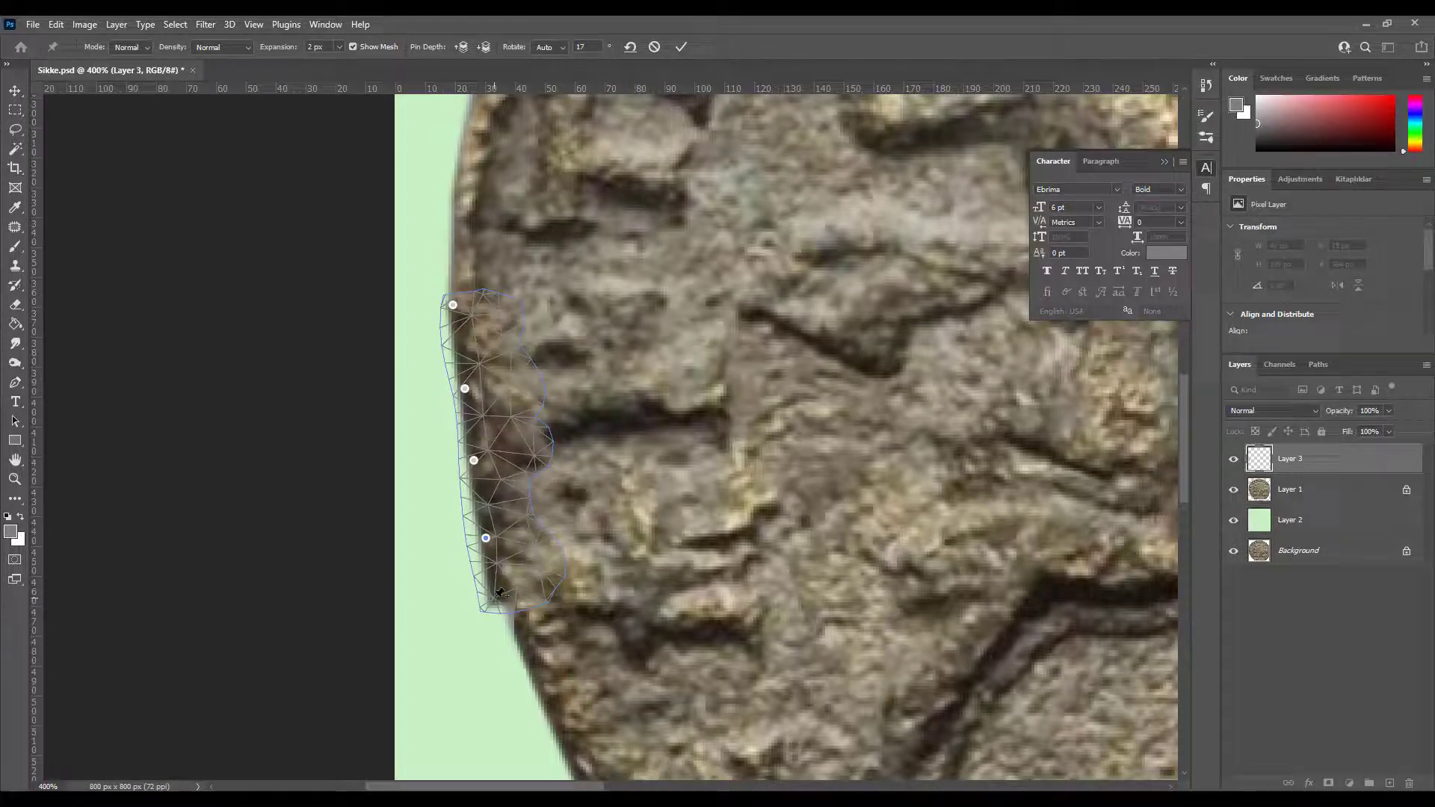
{"action": "left_click_drag", "start_coordinate": [516, 621], "coordinate": [522, 639]}
{"action": "left_click_drag", "start_coordinate": [474, 461], "coordinate": [468, 469]}
{"action": "key", "text": "Return"}
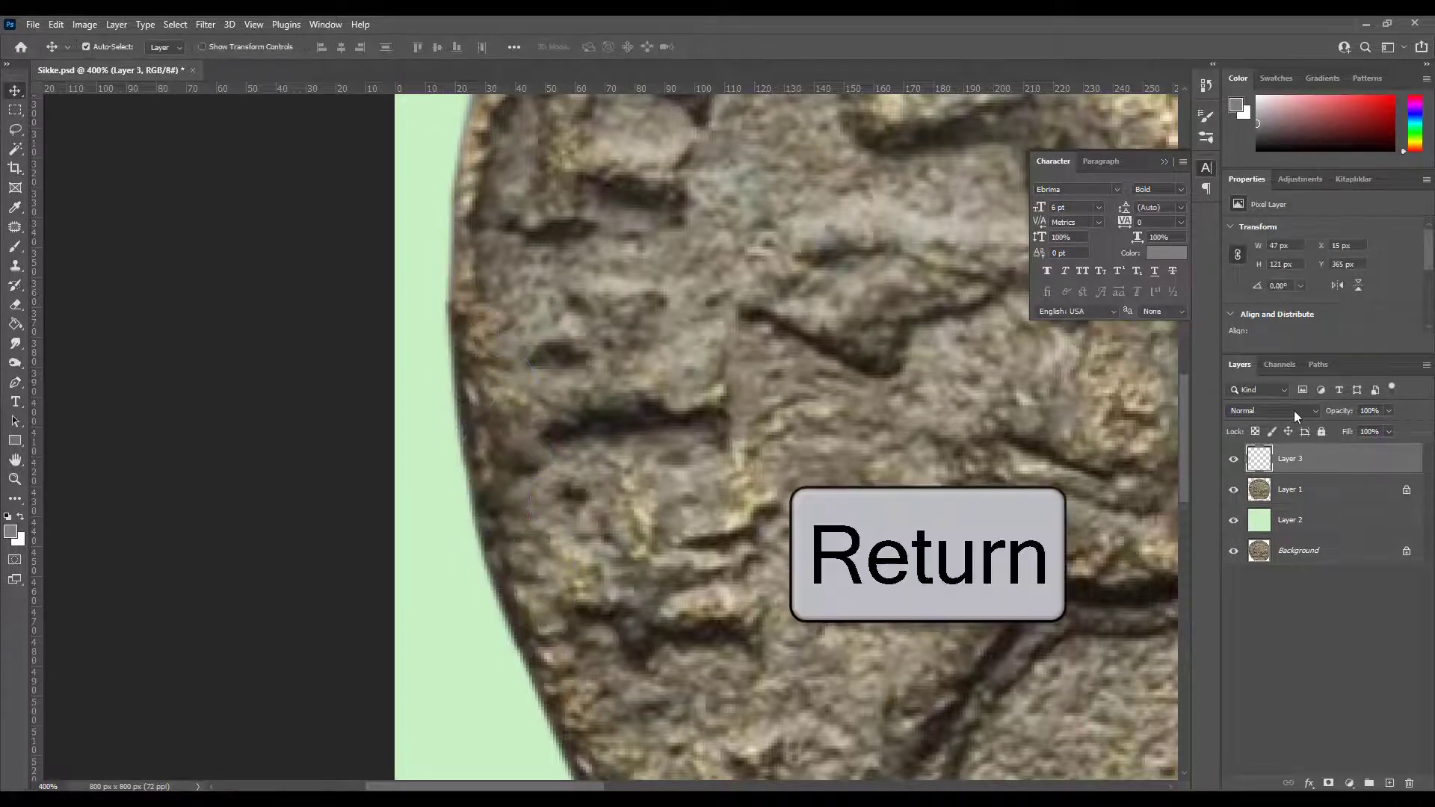
{"action": "left_click", "coordinate": [1234, 460]}
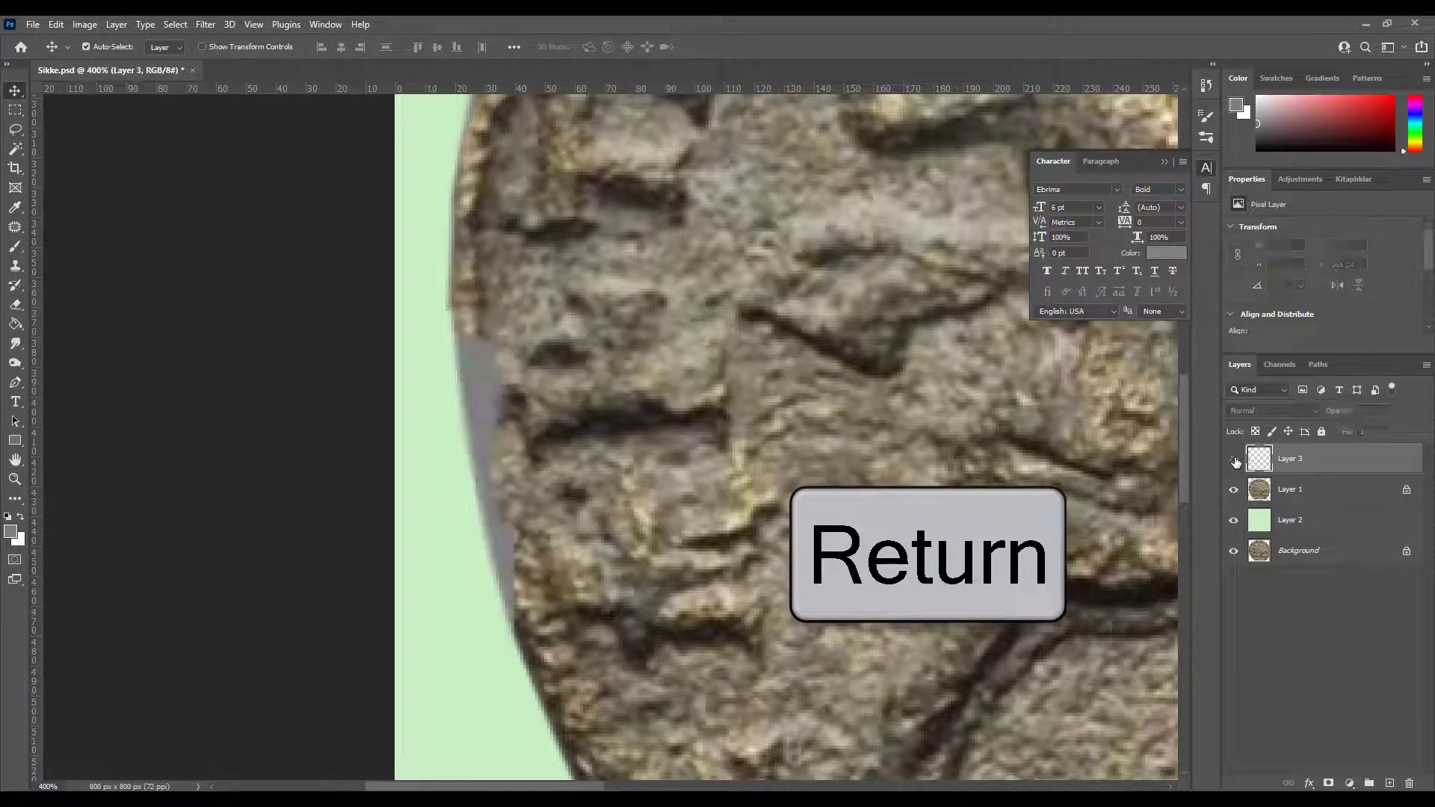
{"action": "key", "text": "e"}
{"action": "right_click", "coordinate": [562, 410]}
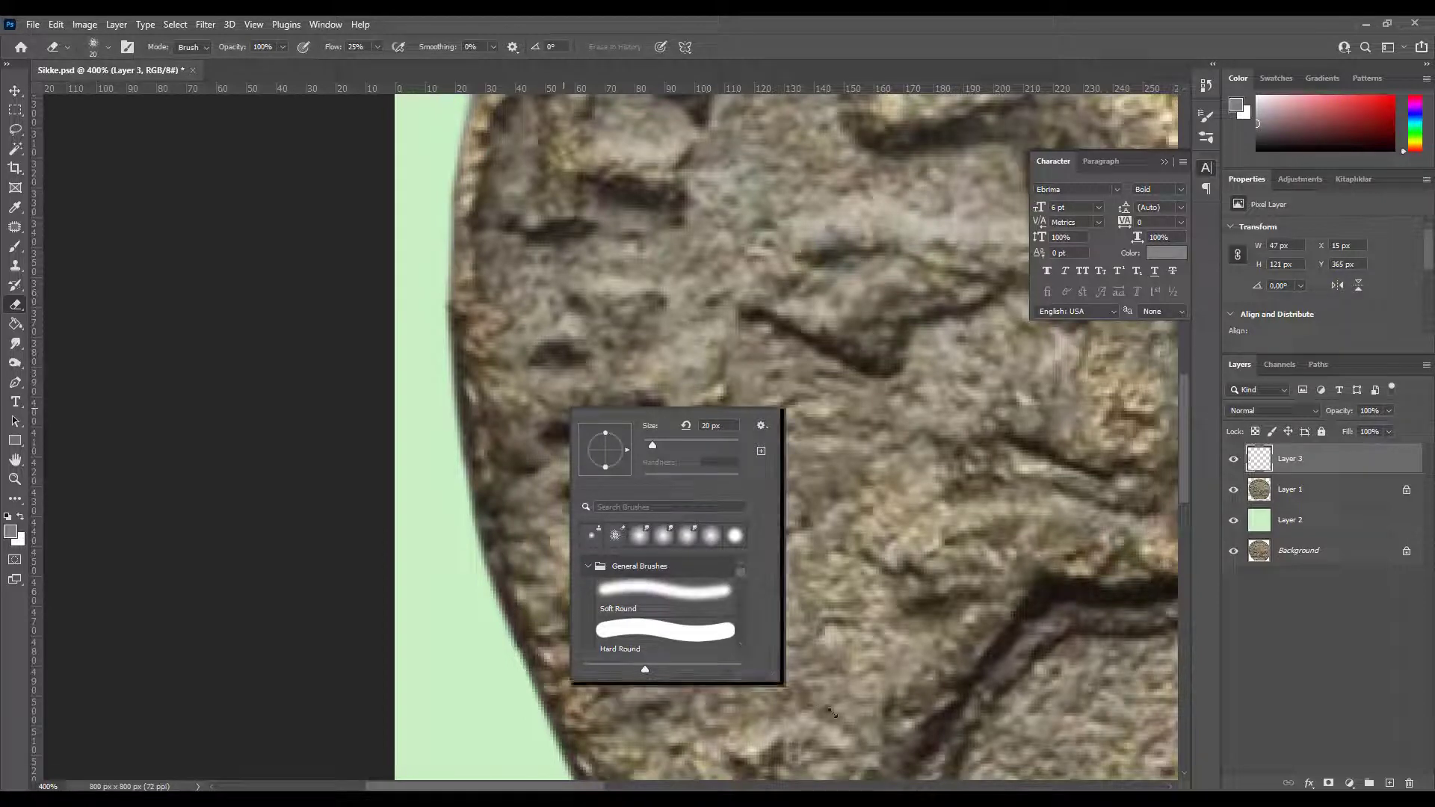
{"action": "left_click_drag", "start_coordinate": [773, 665], "coordinate": [953, 768]}
{"action": "right_click", "coordinate": [497, 161]}
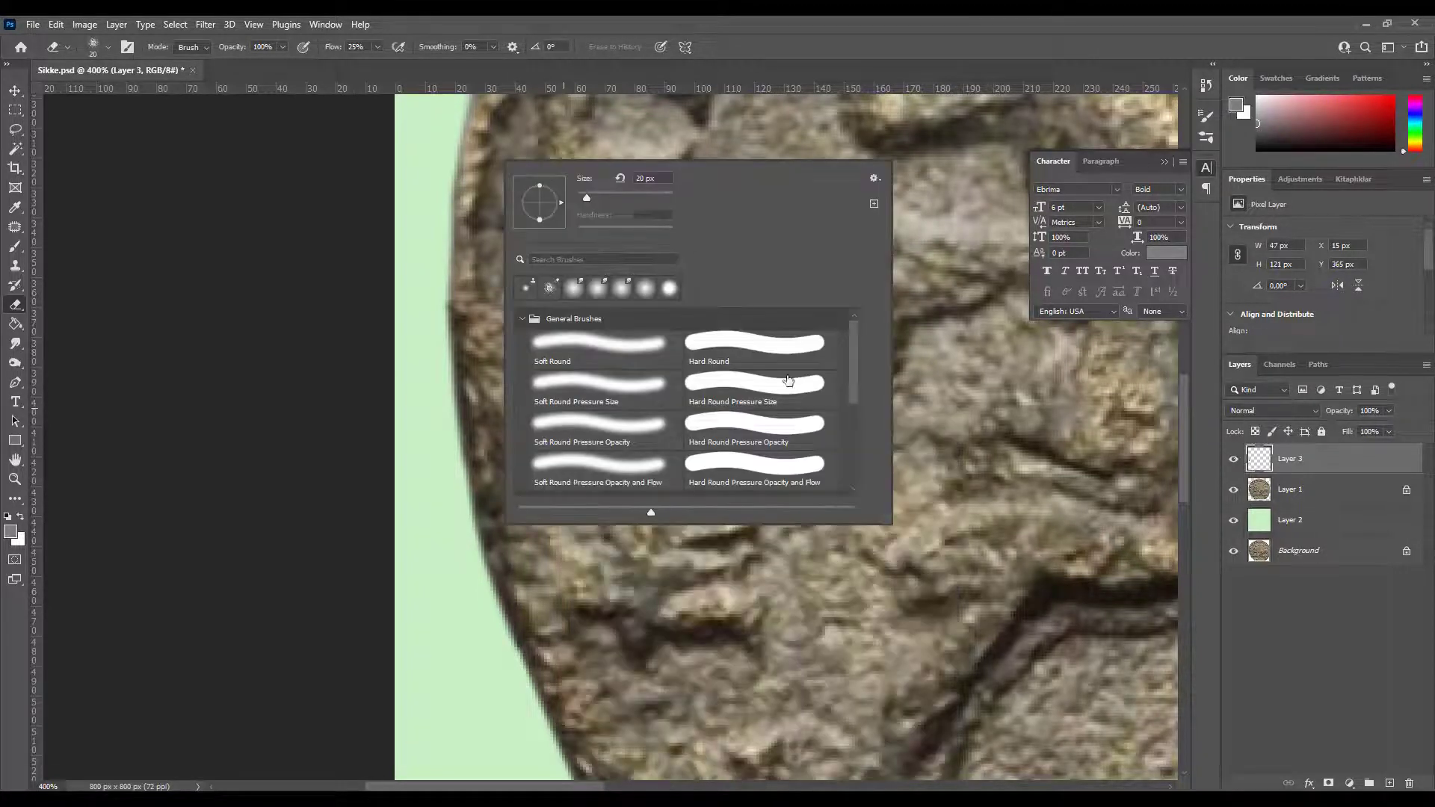
{"action": "left_click_drag", "start_coordinate": [878, 517], "coordinate": [888, 674]}
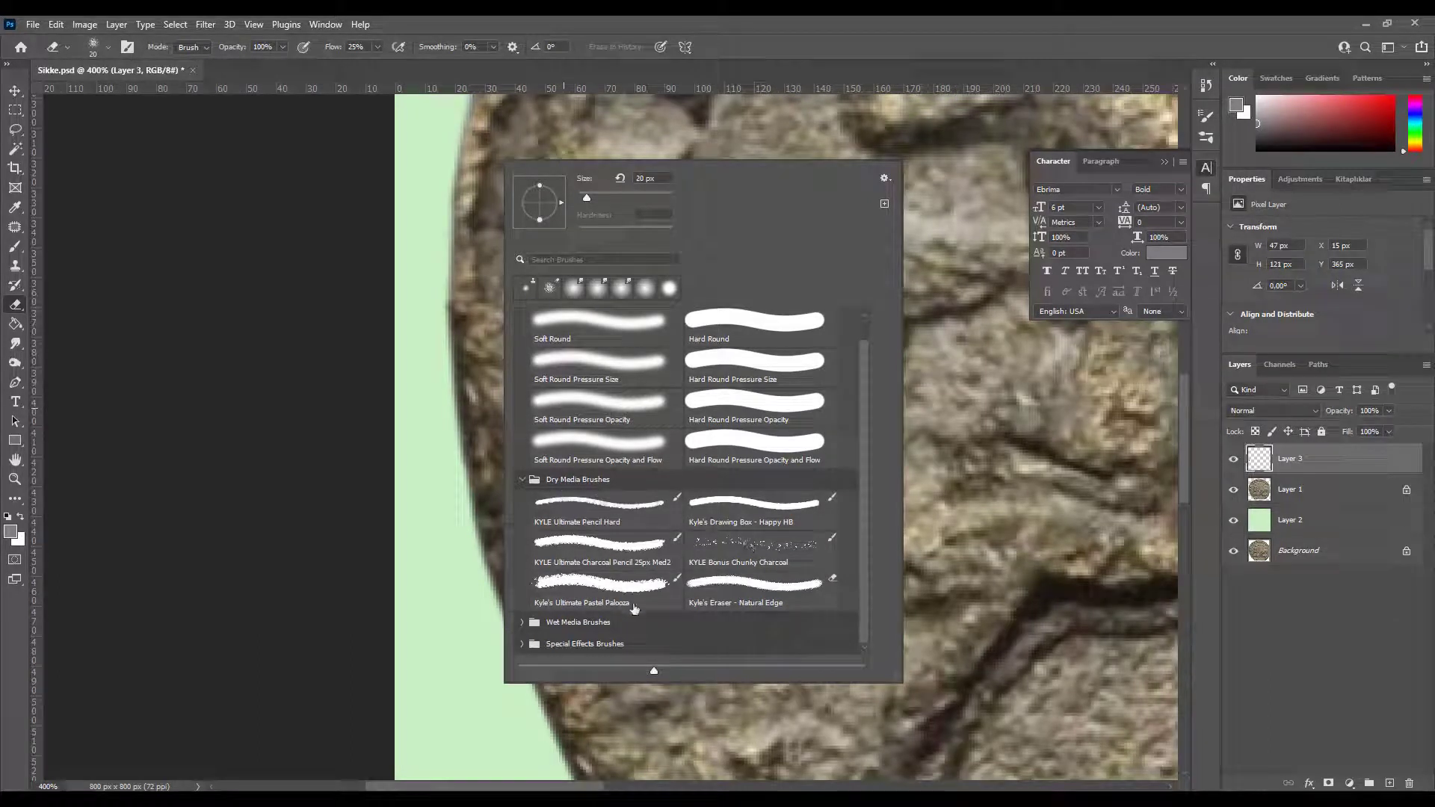
{"action": "left_click", "coordinate": [1205, 138]}
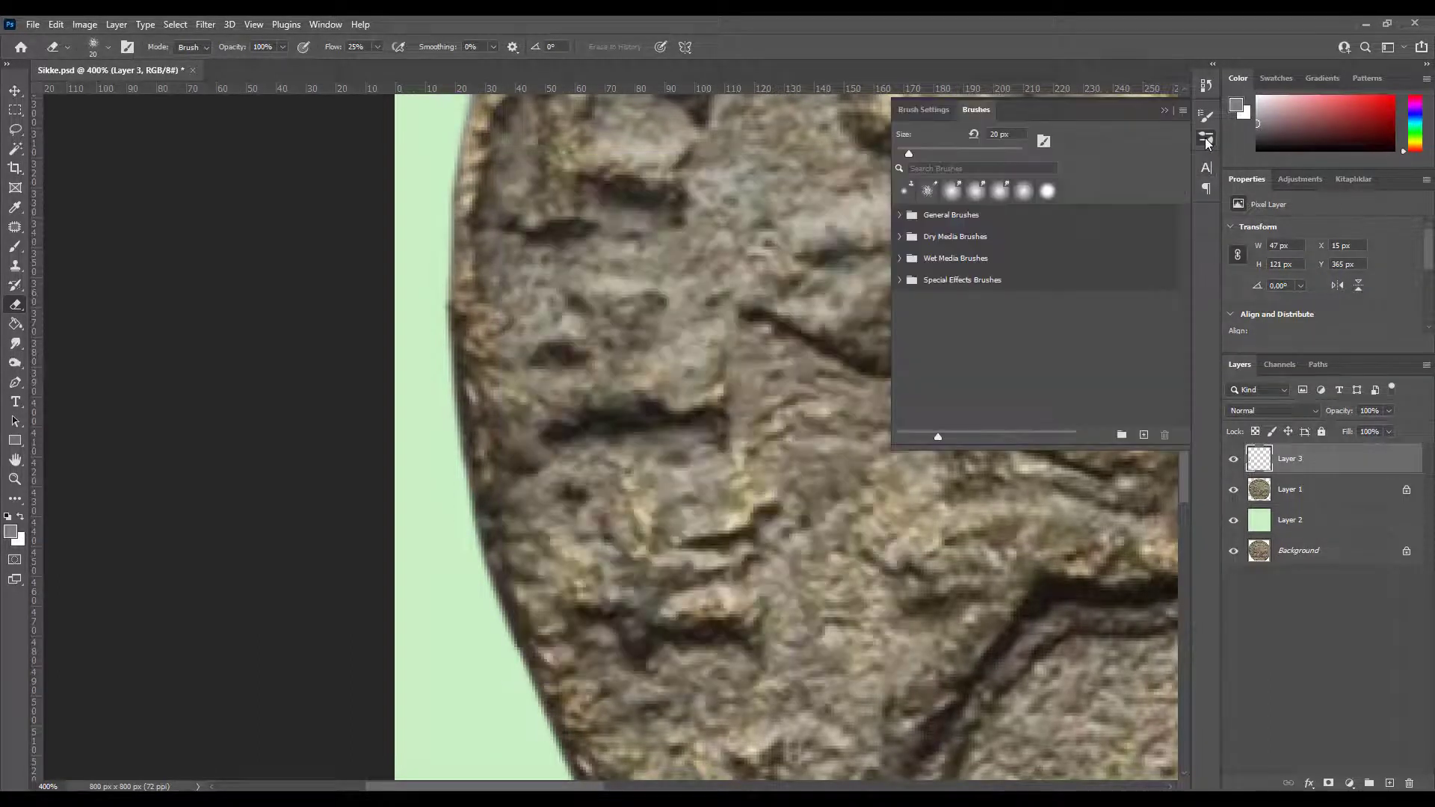
{"action": "left_click", "coordinate": [923, 110]}
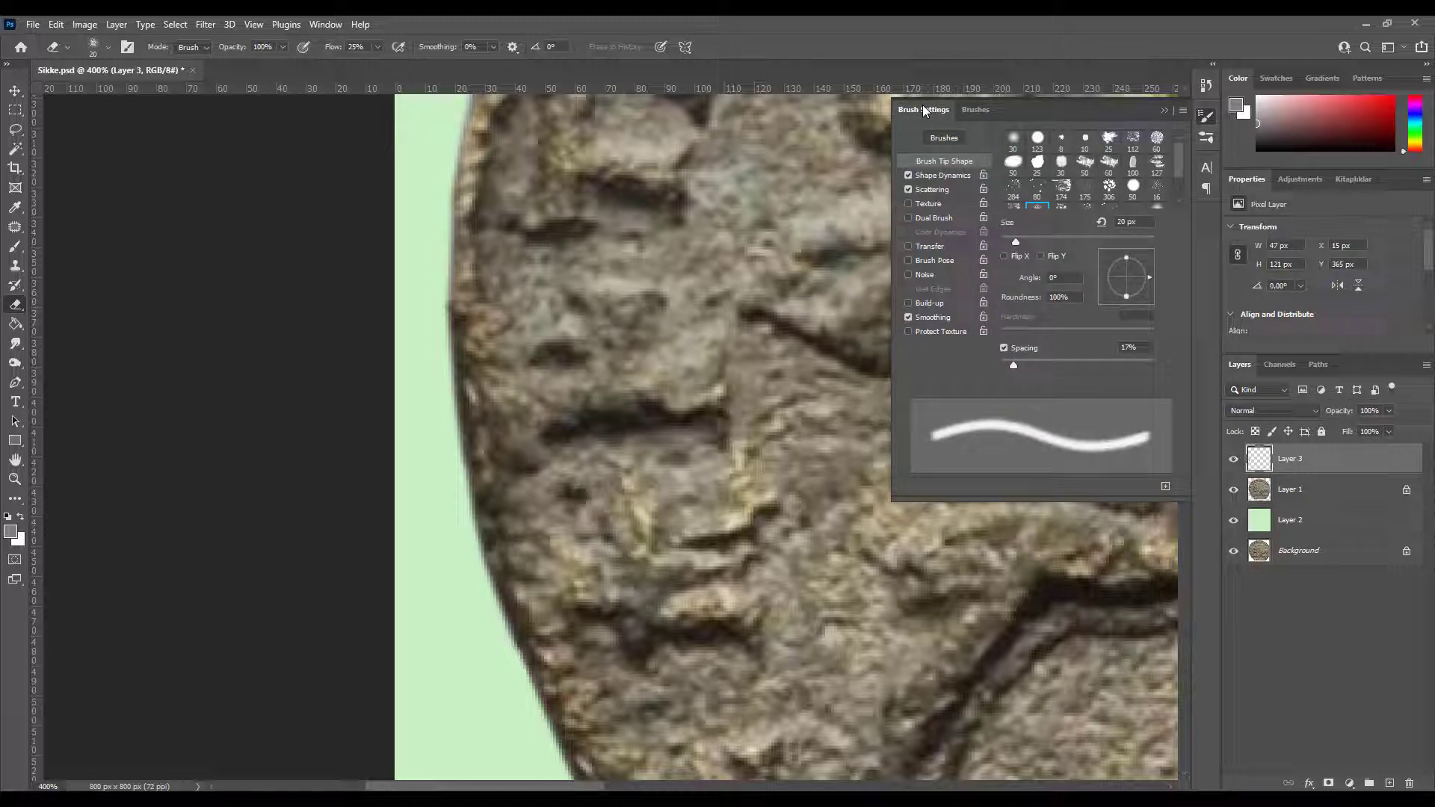
{"action": "left_click", "coordinate": [1163, 110]}
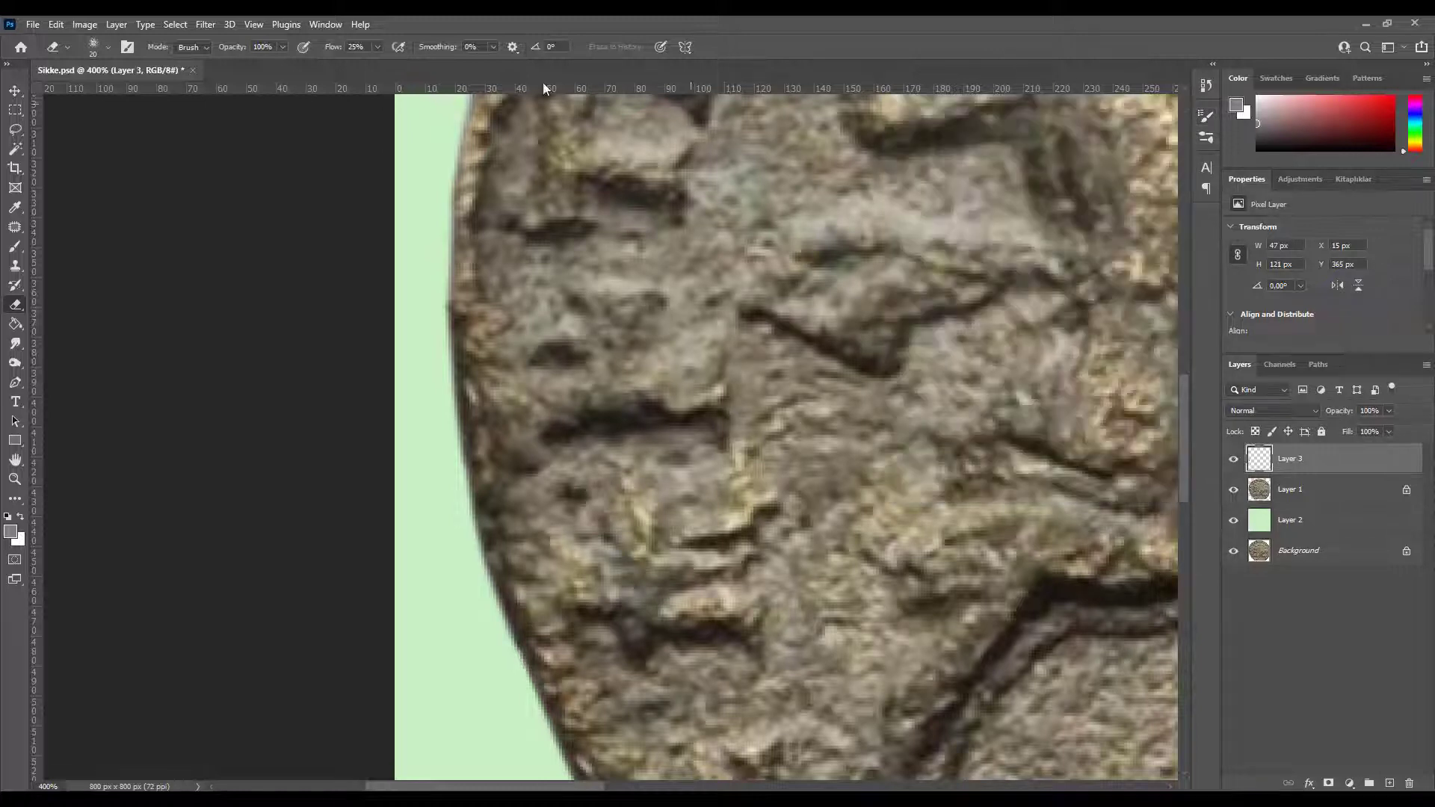
{"action": "left_click", "coordinate": [316, 26]}
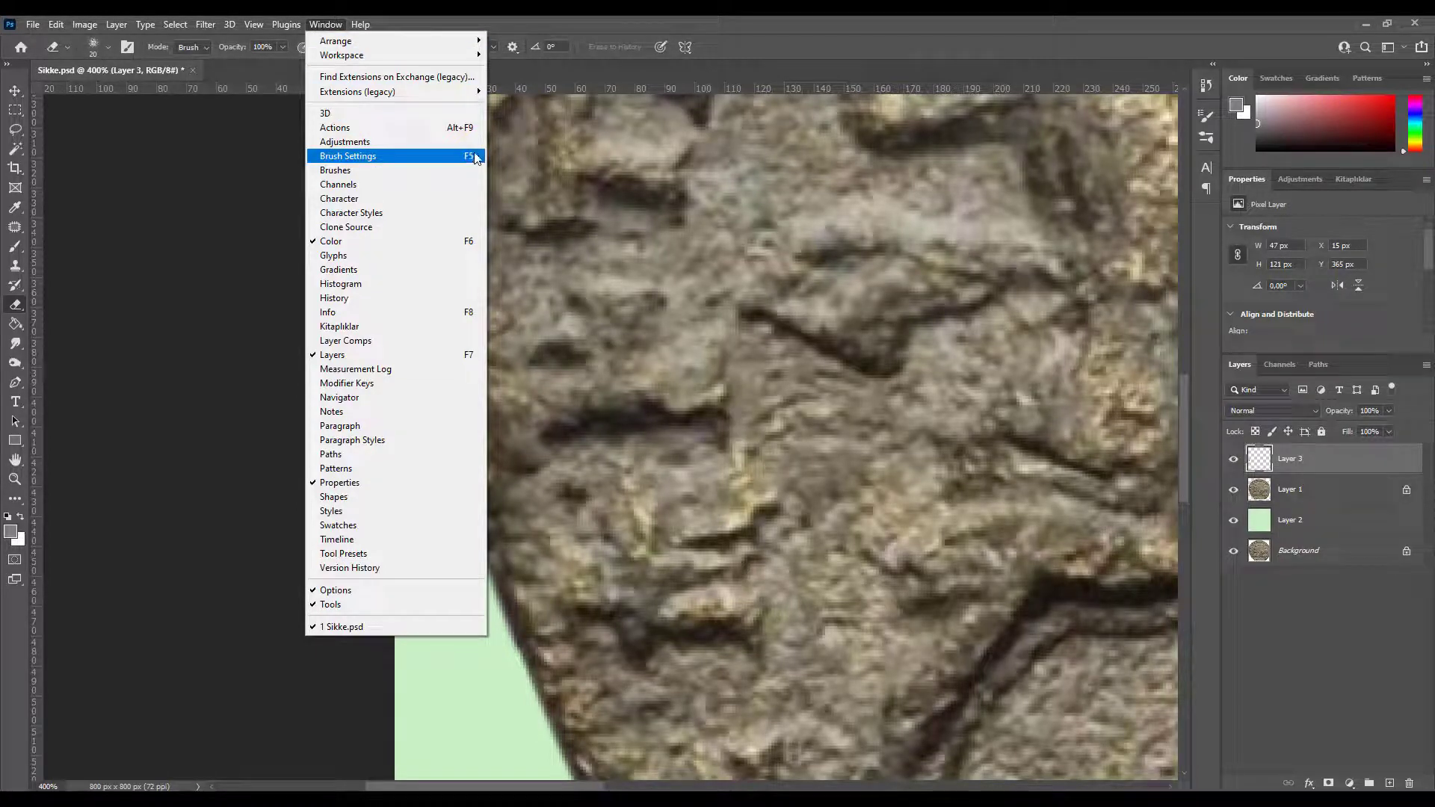
{"action": "left_click", "coordinate": [531, 30]}
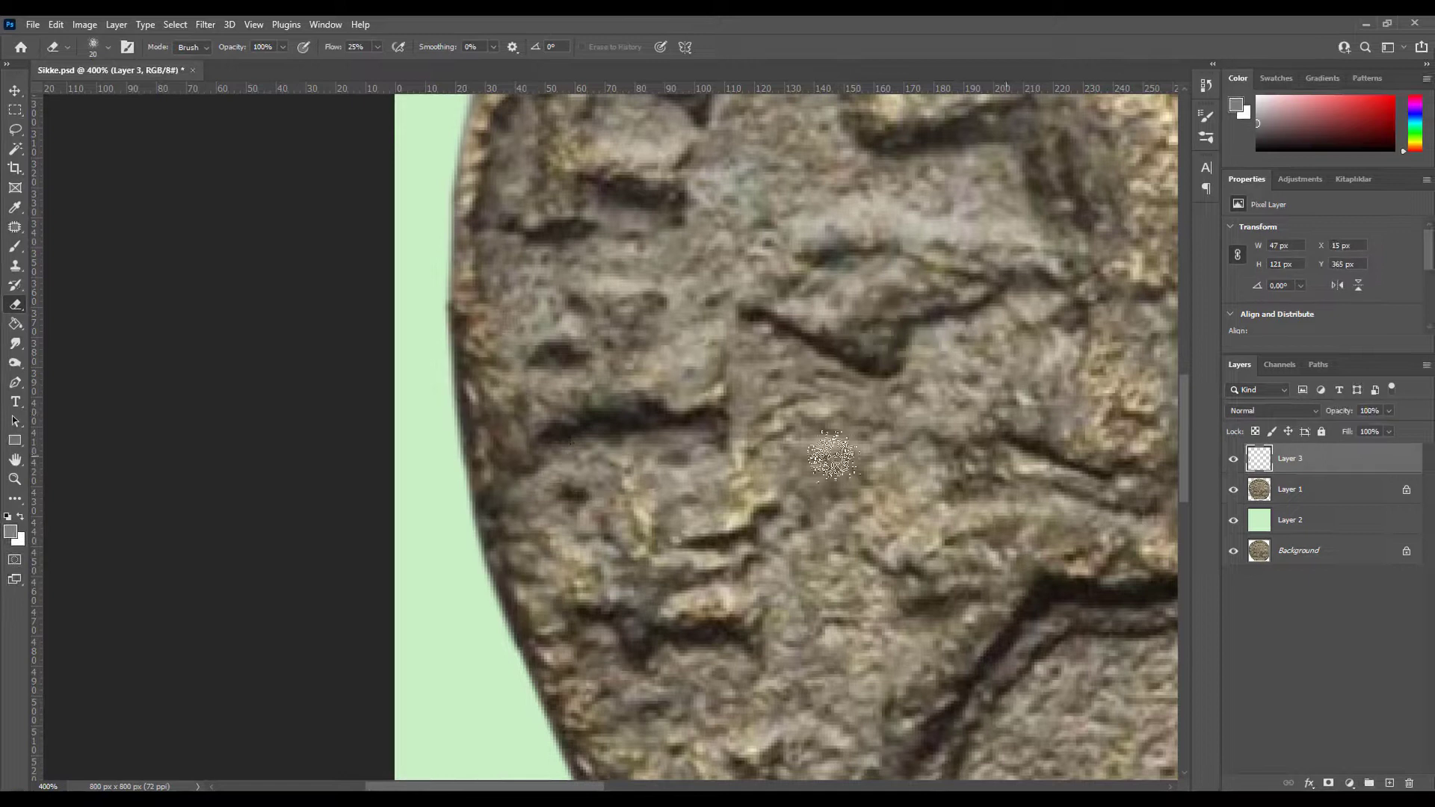
- Raise the patch's Lightness slightly with Hue/Saturation and merge it into the coin layer
{"action": "key", "text": "ctrl+u"}
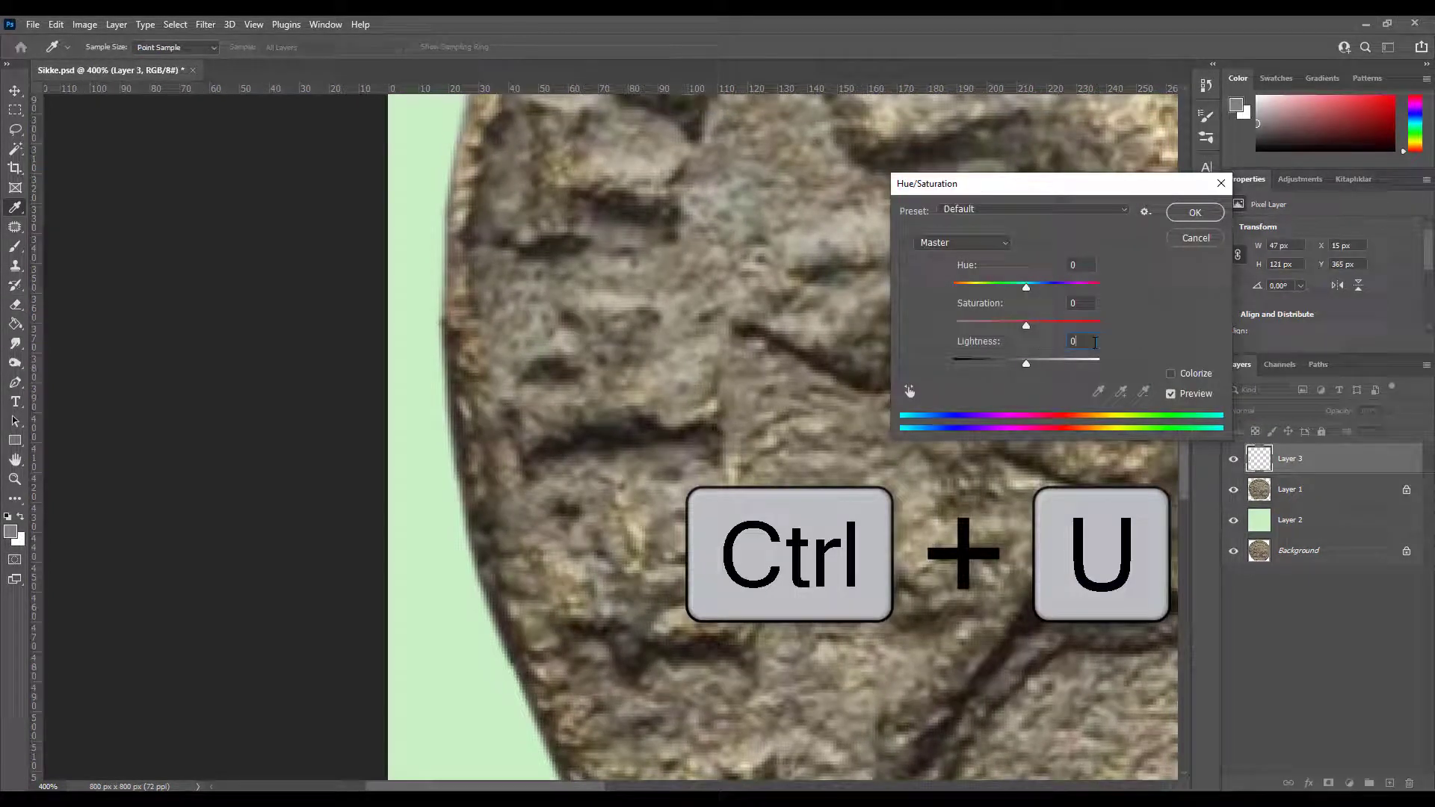
{"action": "key", "text": "Up"}
{"action": "key", "text": "Up"}
{"action": "key", "text": "Up"}
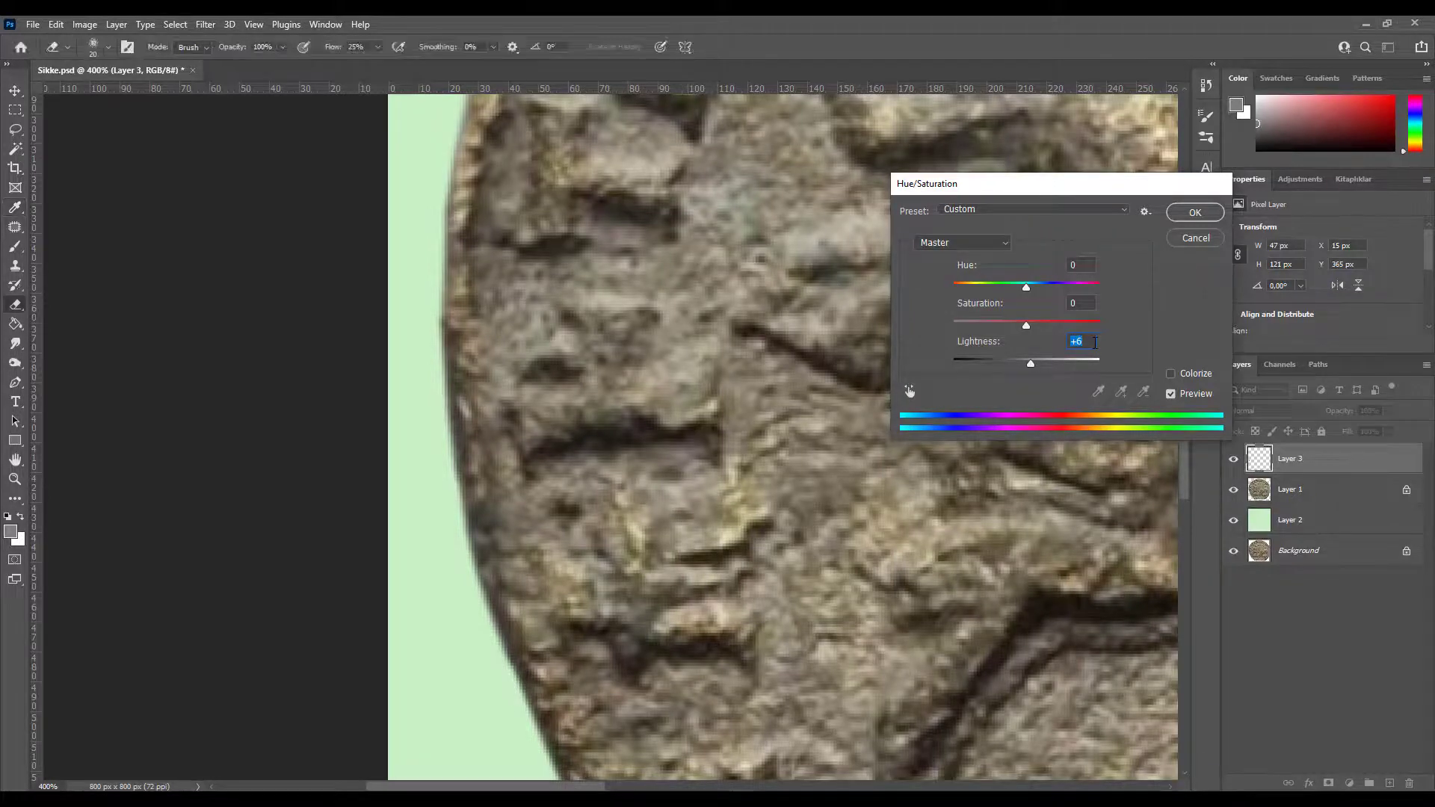
{"action": "key", "text": "Return"}
{"action": "key", "text": "ctrl+e"}
- Rename the coin layer to 'sikke' and the green layer to 'gecici_arkaplan'
{"action": "double_click", "coordinate": [1290, 458]}
{"action": "type", "text": "sikke"}
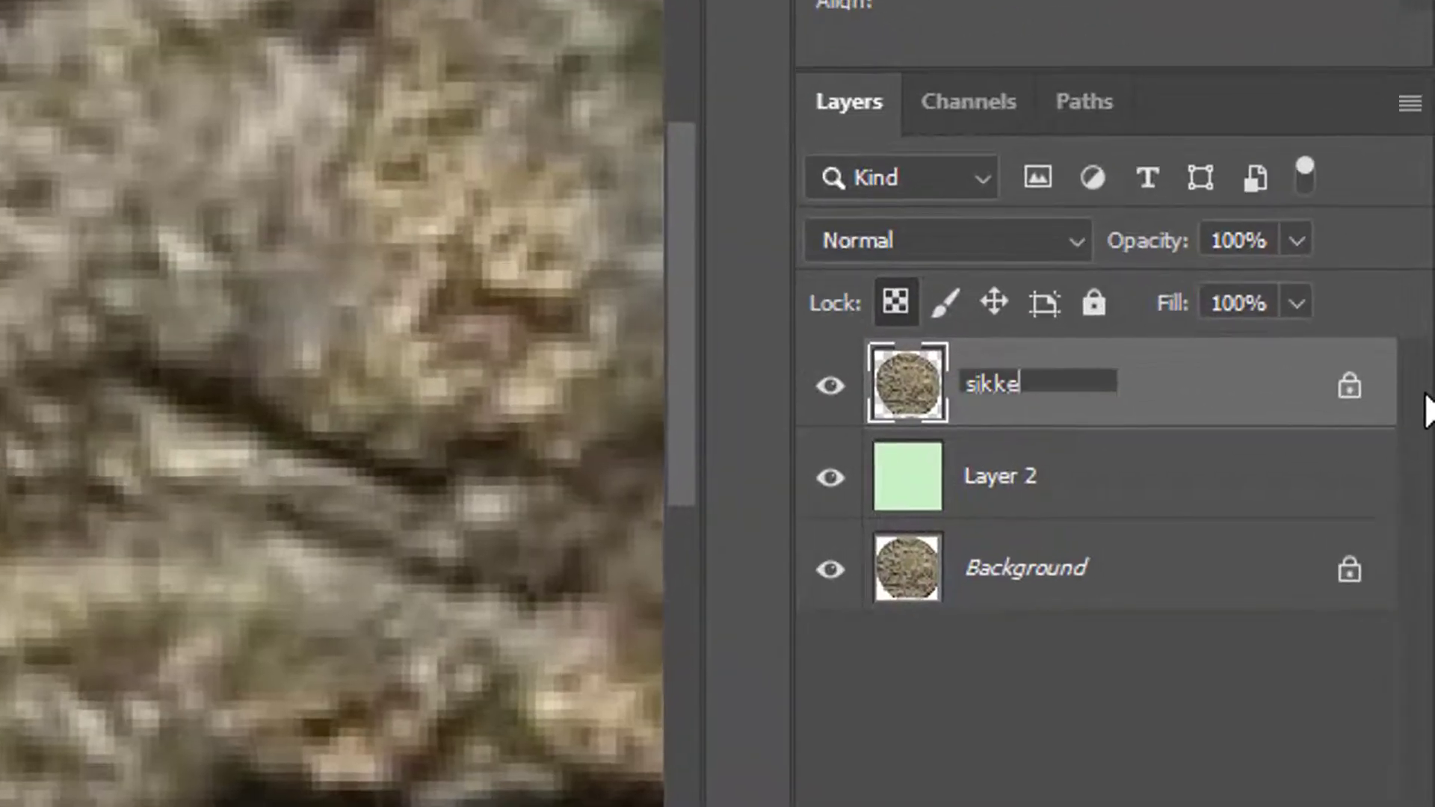
{"action": "key", "text": "Return"}
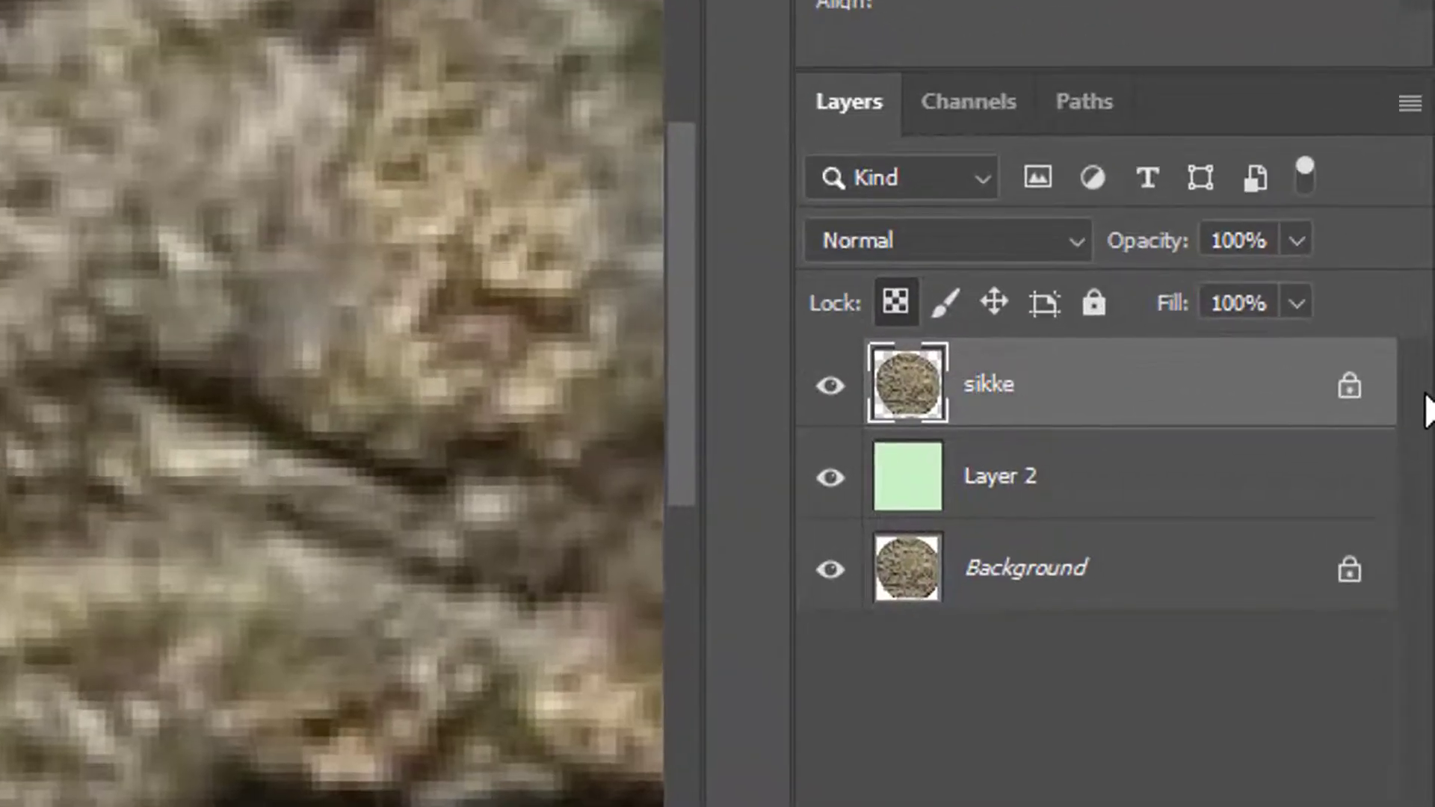
{"action": "double_click", "coordinate": [1005, 478]}
{"action": "type", "text": "d"}
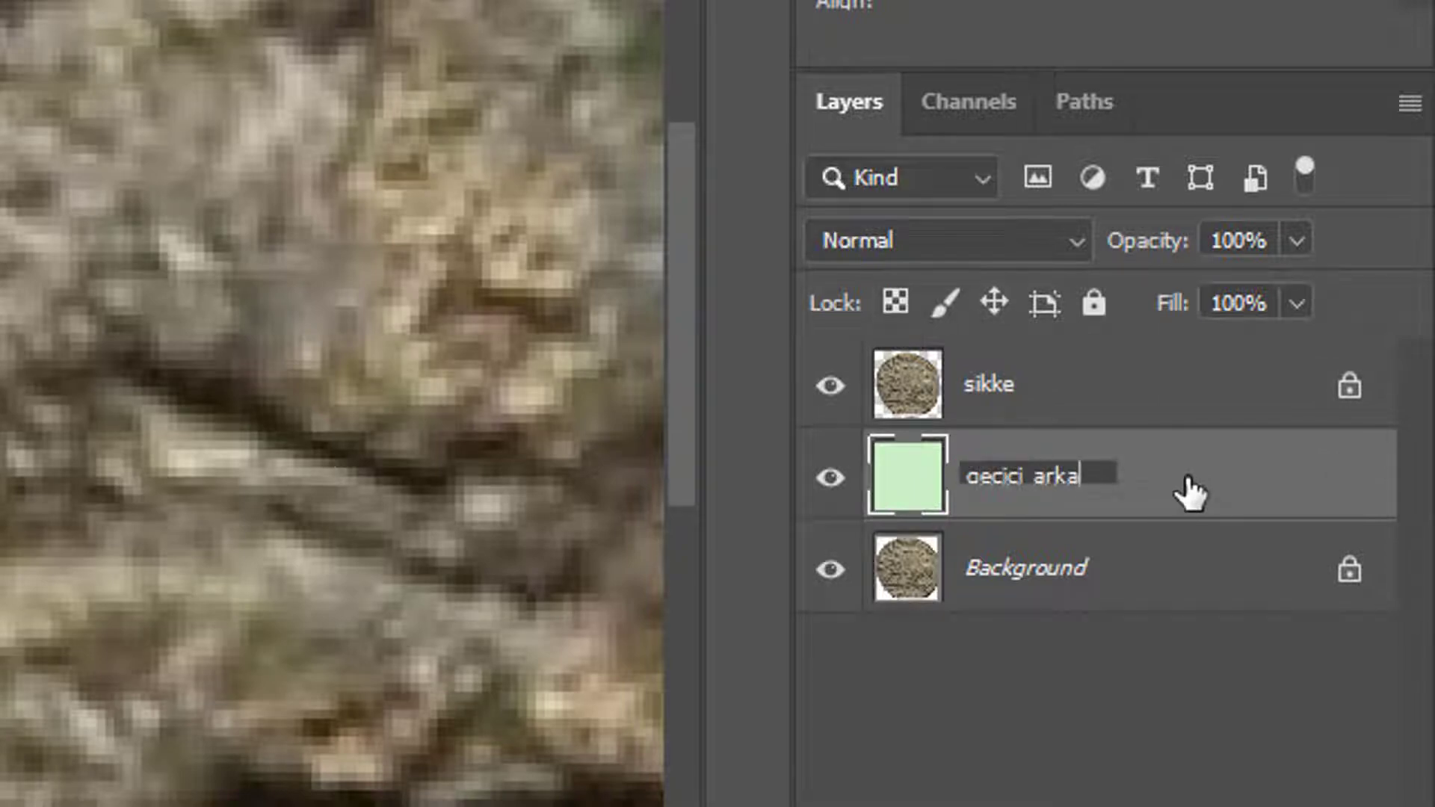
{"action": "type", "text": "plan"}
{"action": "key", "text": "Return"}
- Clone-stamp along the coin's left rim, then zoom out and pan to the bottom inscription
{"action": "key", "text": "s"}
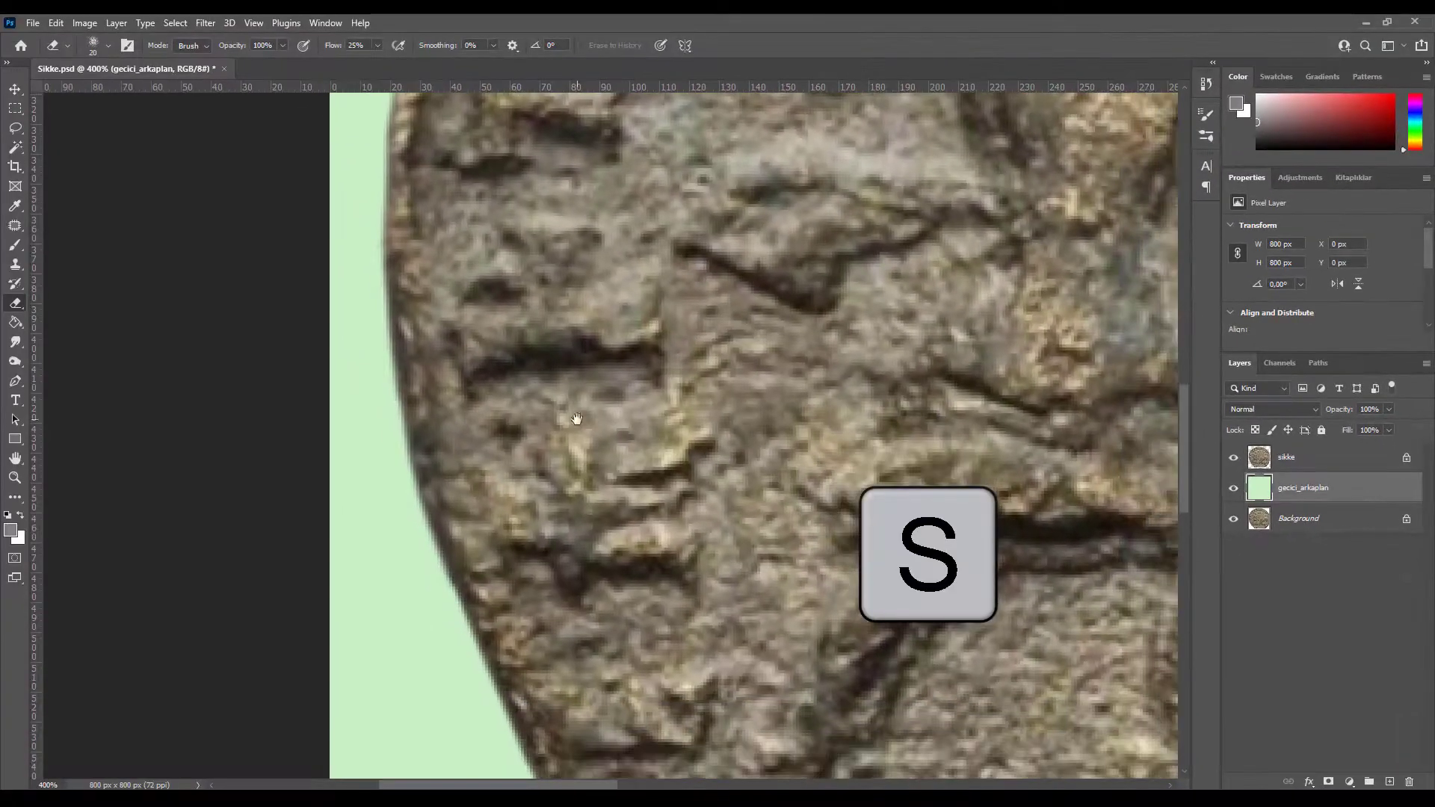
{"action": "scroll", "coordinate": [577, 418], "scroll_direction": "up", "scroll_amount": 1}
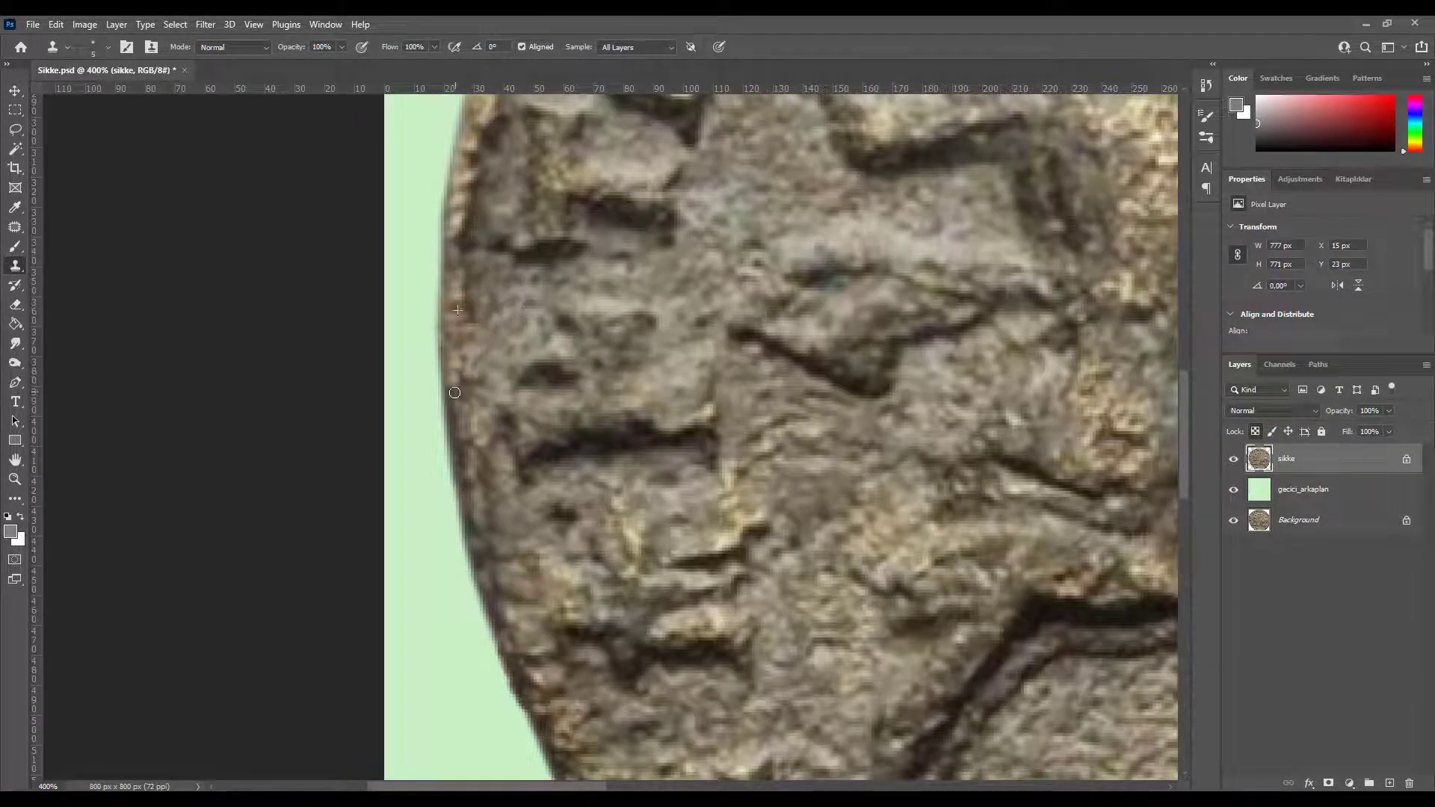
{"action": "left_click_drag", "start_coordinate": [461, 408], "coordinate": [482, 496]}
{"action": "scroll", "coordinate": [456, 449], "scroll_direction": "down", "scroll_amount": 2}
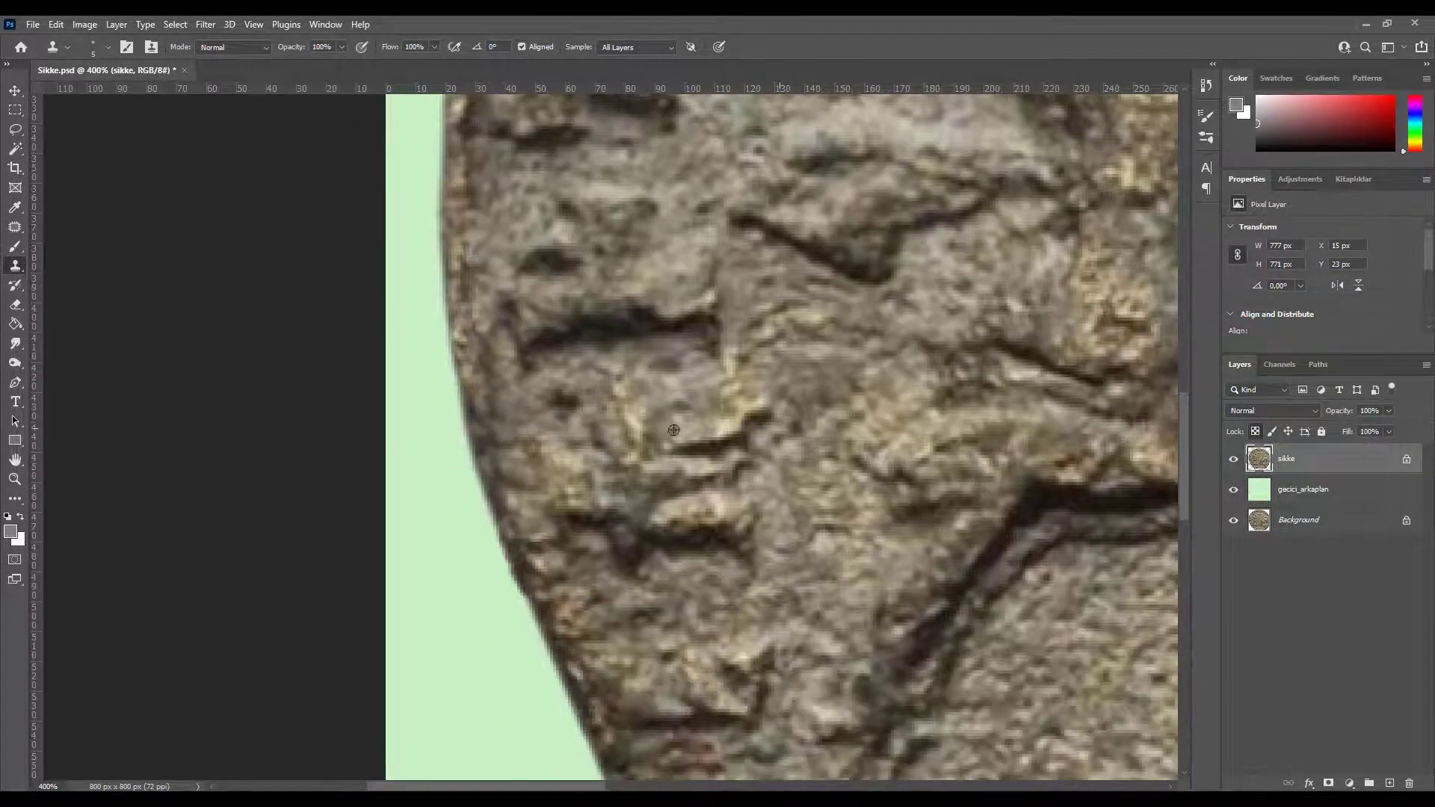
{"action": "key", "text": "ctrl+minus"}
{"action": "key", "text": "ctrl+minus"}
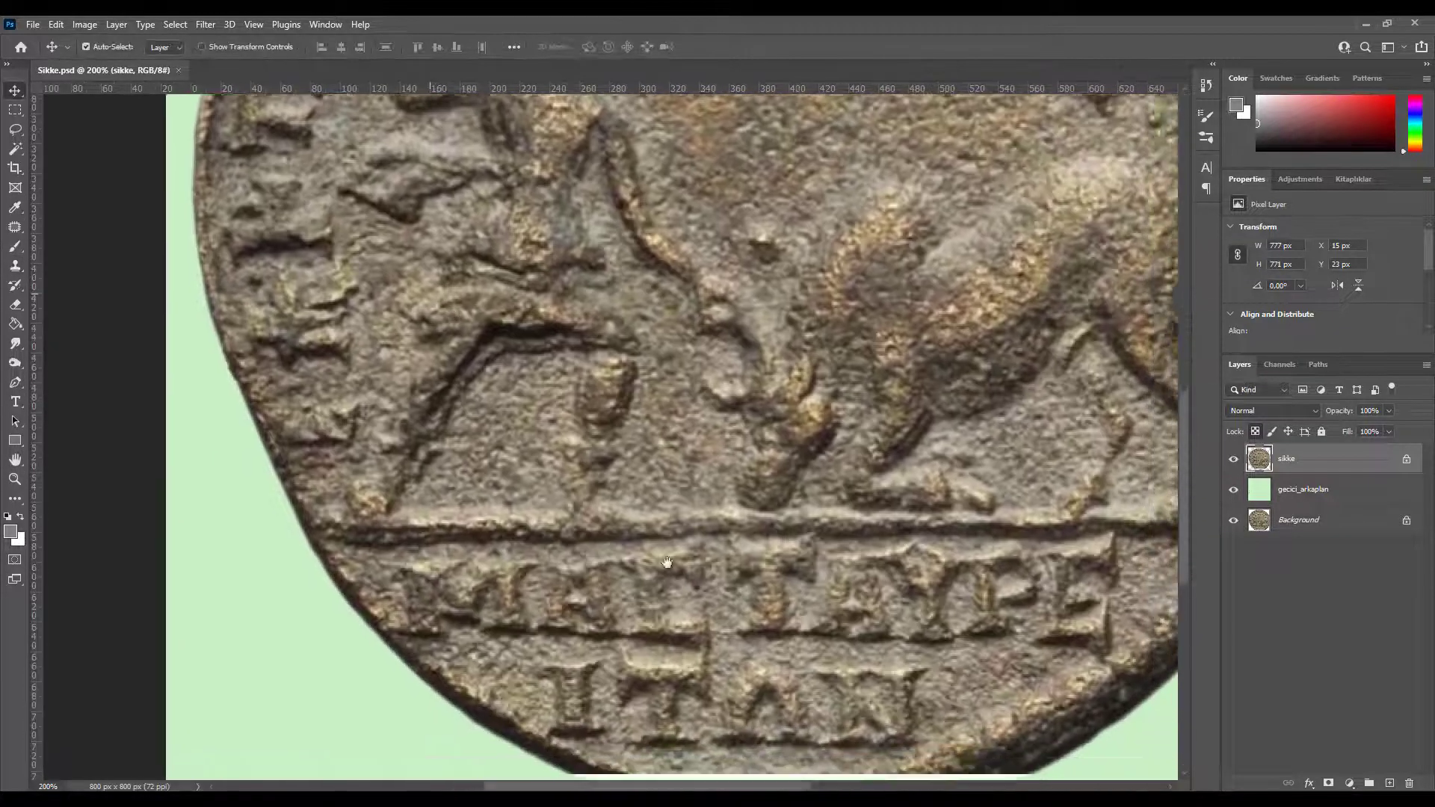
{"action": "mouse_move", "coordinate": [747, 672]}
{"action": "left_mouse_down"}
{"action": "mouse_move", "coordinate": [567, 422]}
{"action": "mouse_move", "coordinate": [579, 457]}
{"action": "left_mouse_up"}
- Outline a piece of the lower rim with the Pen tool and make it a 1 px feathered selection
{"action": "key", "text": "ctrl+plus"}
{"action": "key", "text": "p"}
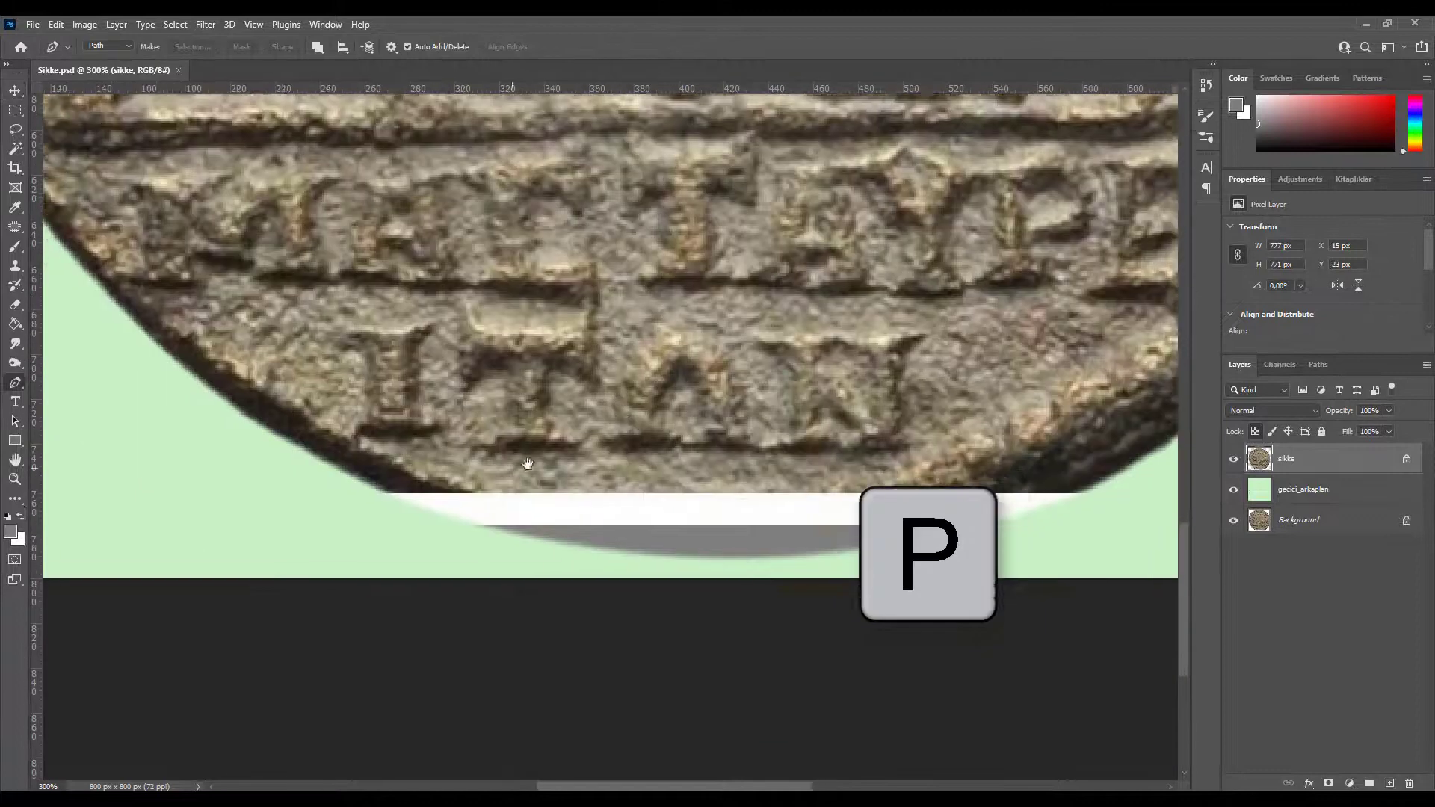
{"action": "left_click", "coordinate": [334, 371]}
{"action": "left_click", "coordinate": [456, 462]}
{"action": "left_click", "coordinate": [400, 508]}
{"action": "key", "text": "ctrl+Return"}
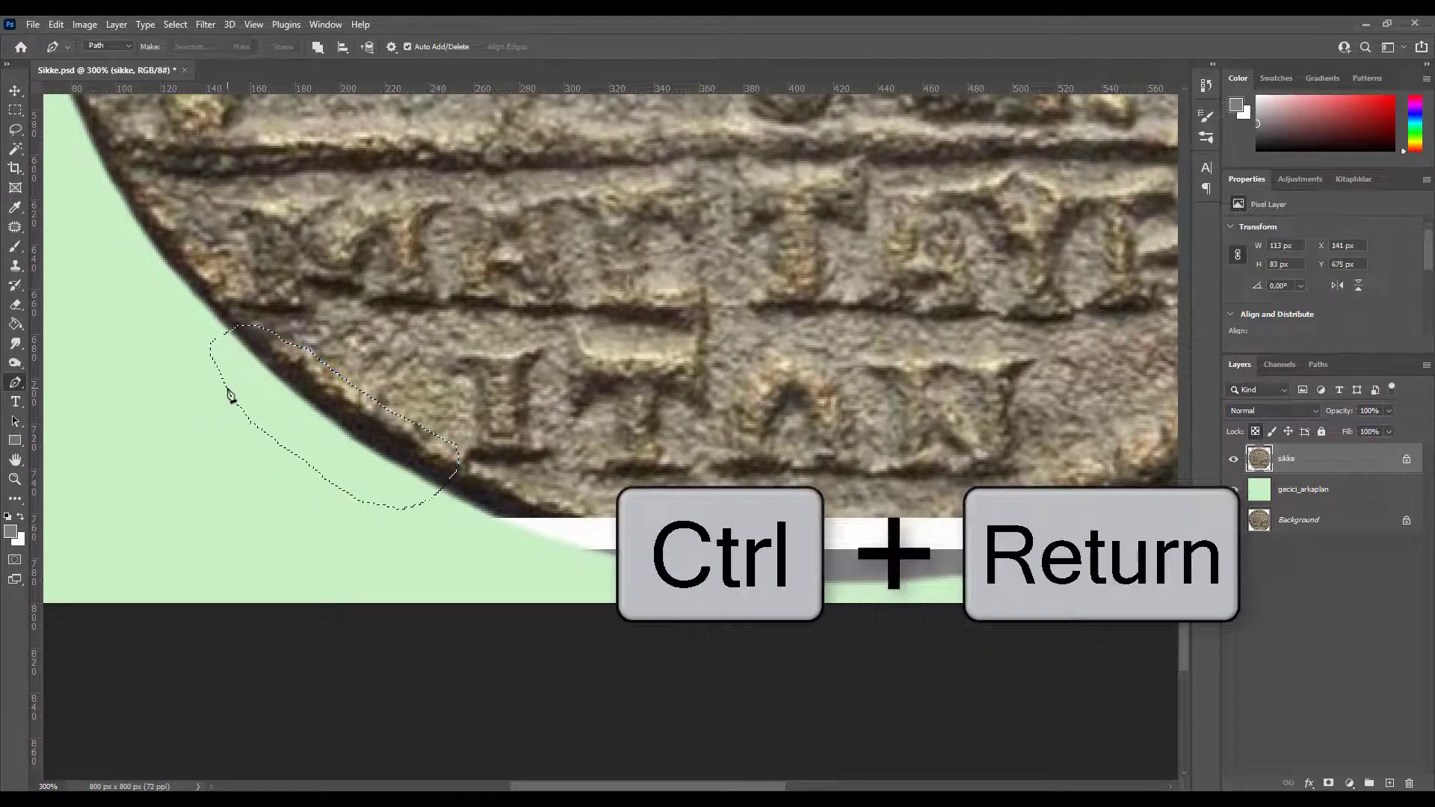
{"action": "key", "text": "shift+F6"}
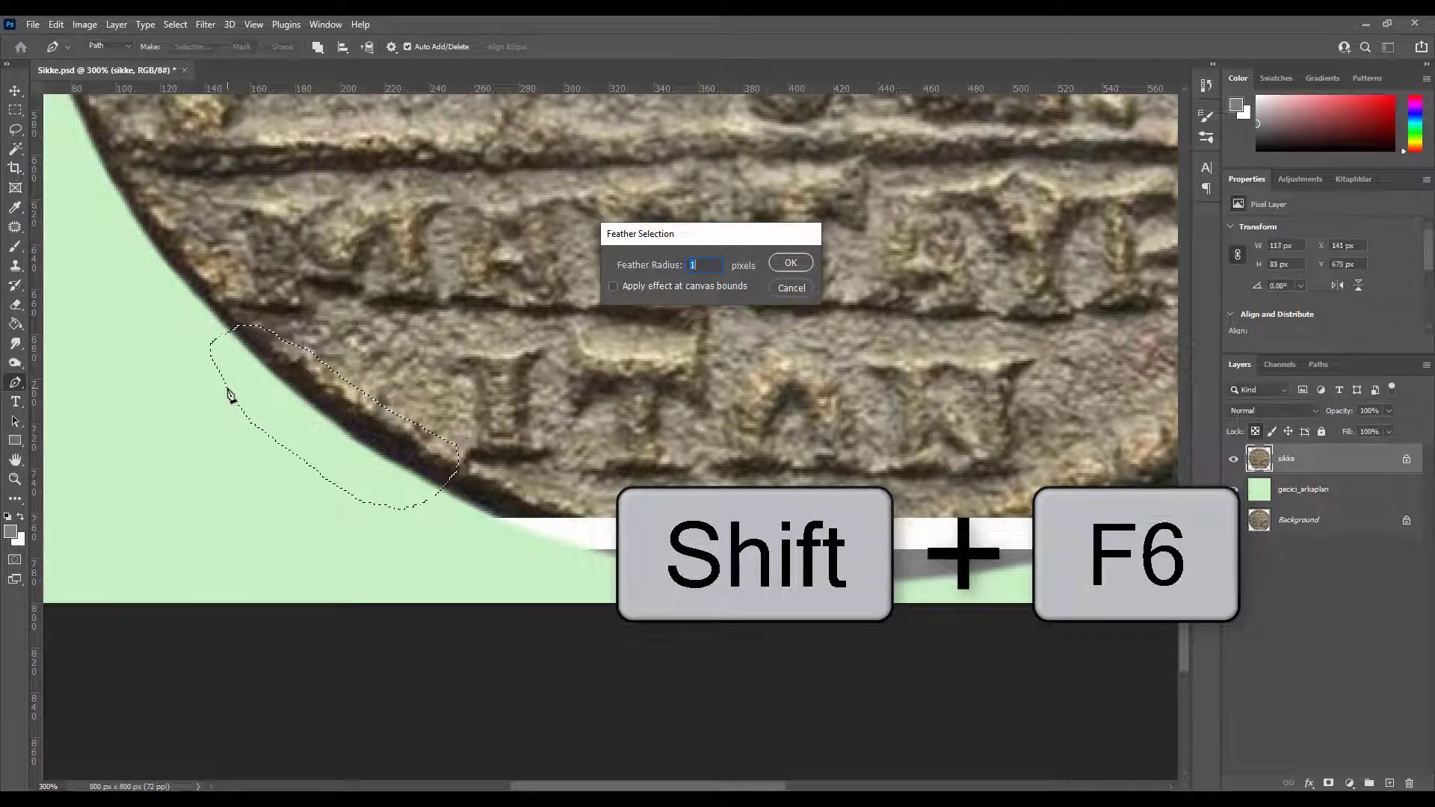
{"action": "key", "text": "Return"}
- Copy the rim piece to a new layer, move it over the white gap and rotate it along the edge
{"action": "key", "text": "ctrl+j"}
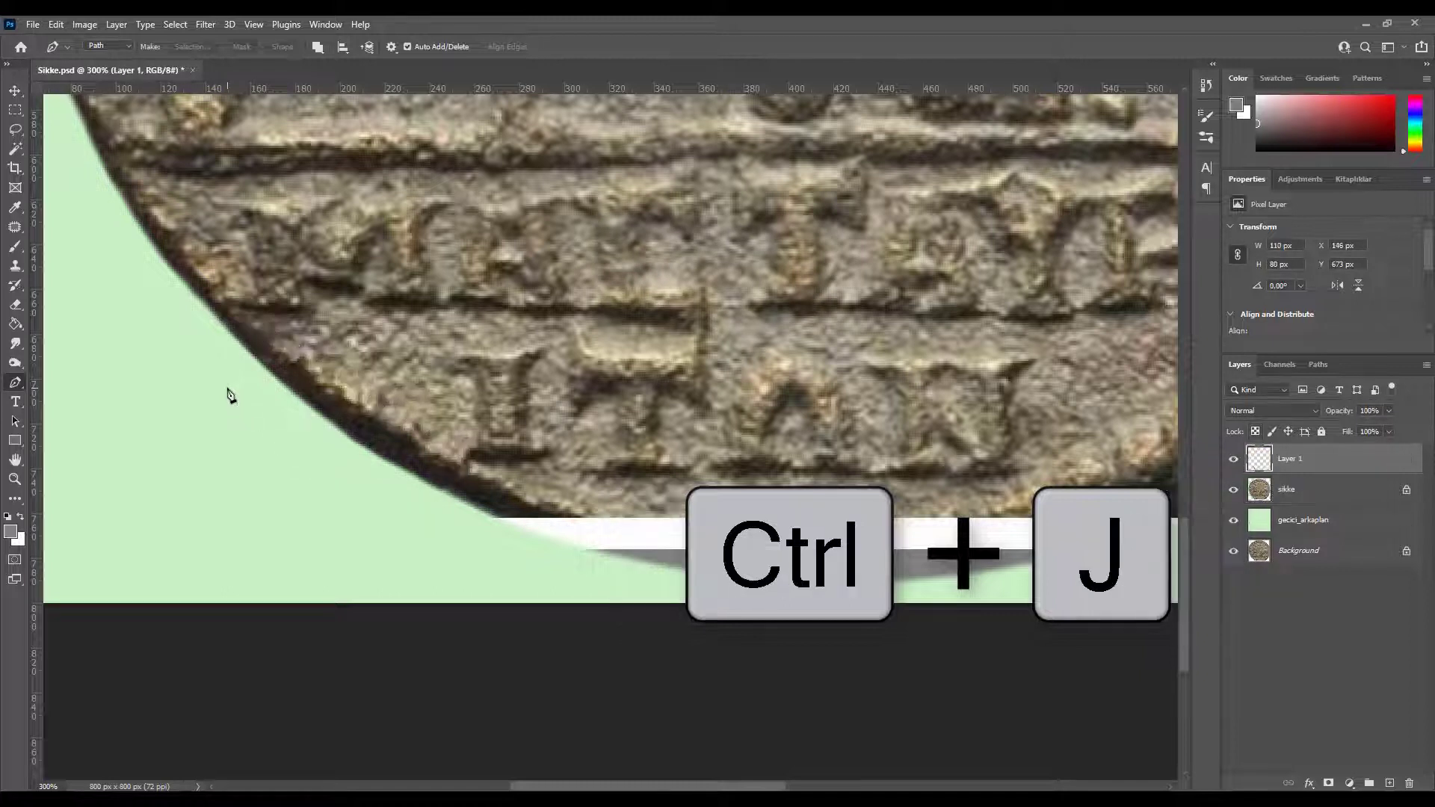
{"action": "key", "text": "v"}
{"action": "mouse_move", "coordinate": [416, 419]}
{"action": "left_mouse_down"}
{"action": "mouse_move", "coordinate": [551, 511]}
{"action": "mouse_move", "coordinate": [429, 430]}
{"action": "left_mouse_up"}
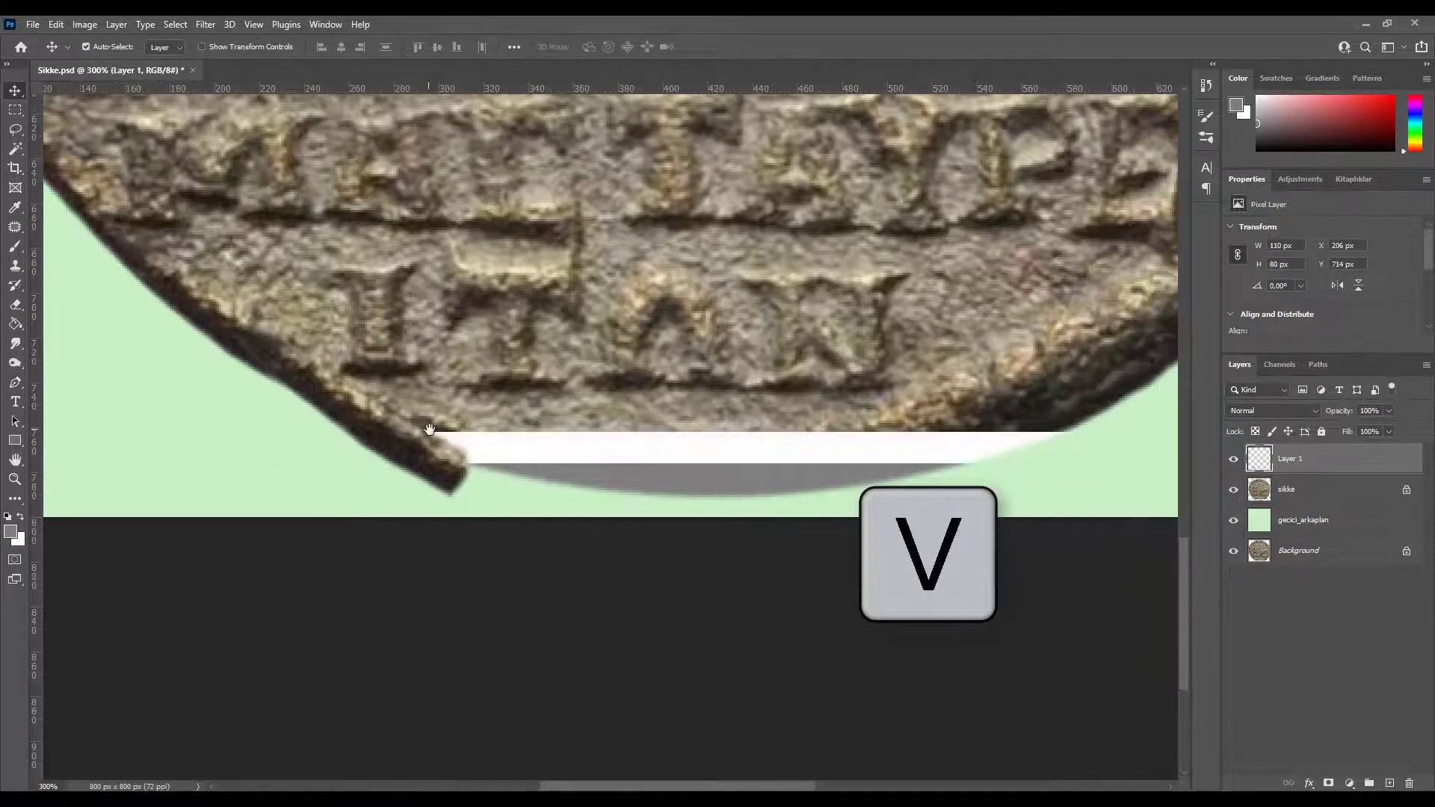
{"action": "left_click_drag", "start_coordinate": [446, 487], "coordinate": [590, 479]}
{"action": "scroll", "coordinate": [551, 538], "scroll_direction": "up", "scroll_amount": 1}
{"action": "key", "text": "ctrl+t"}
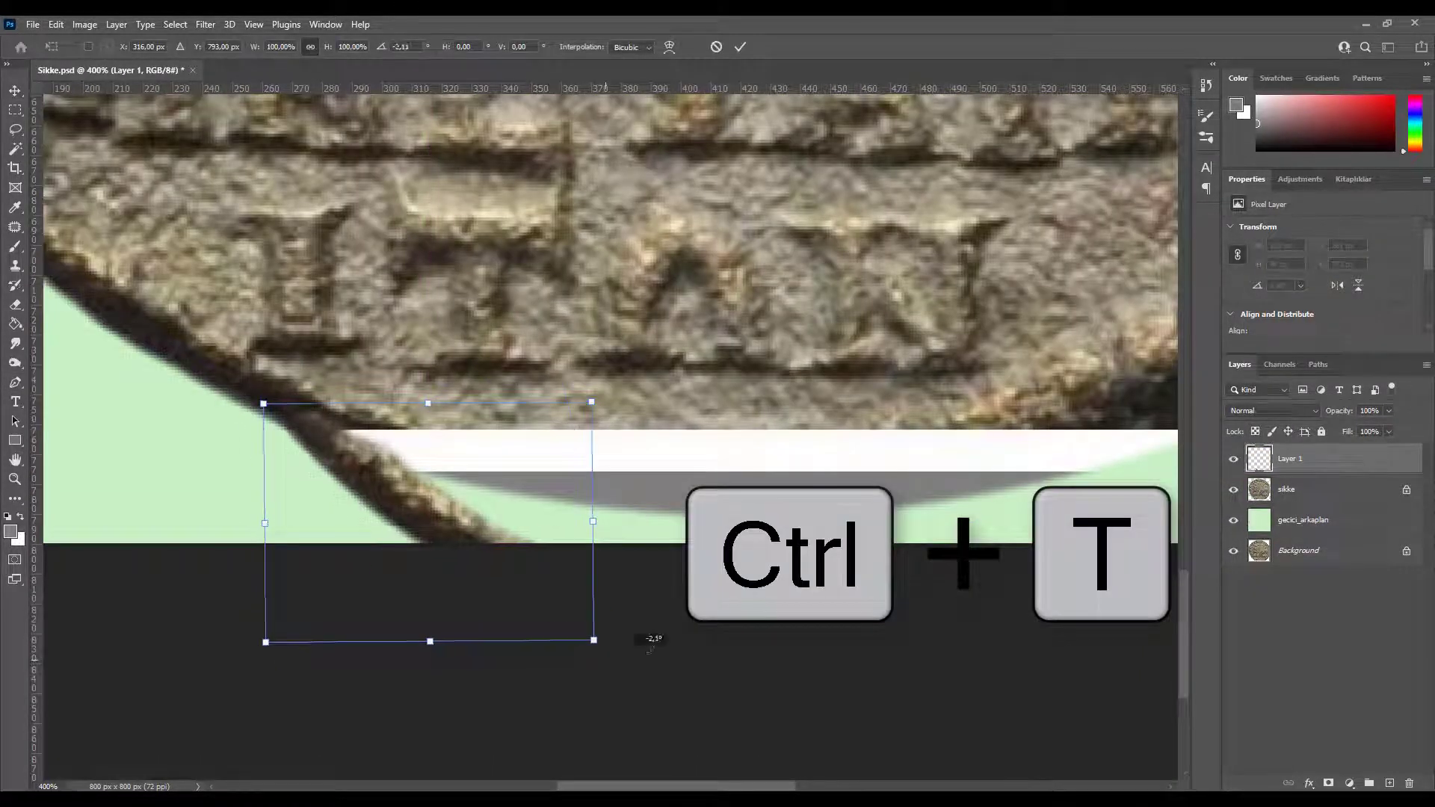
{"action": "left_click_drag", "start_coordinate": [650, 634], "coordinate": [703, 636]}
{"action": "key", "text": "Return"}
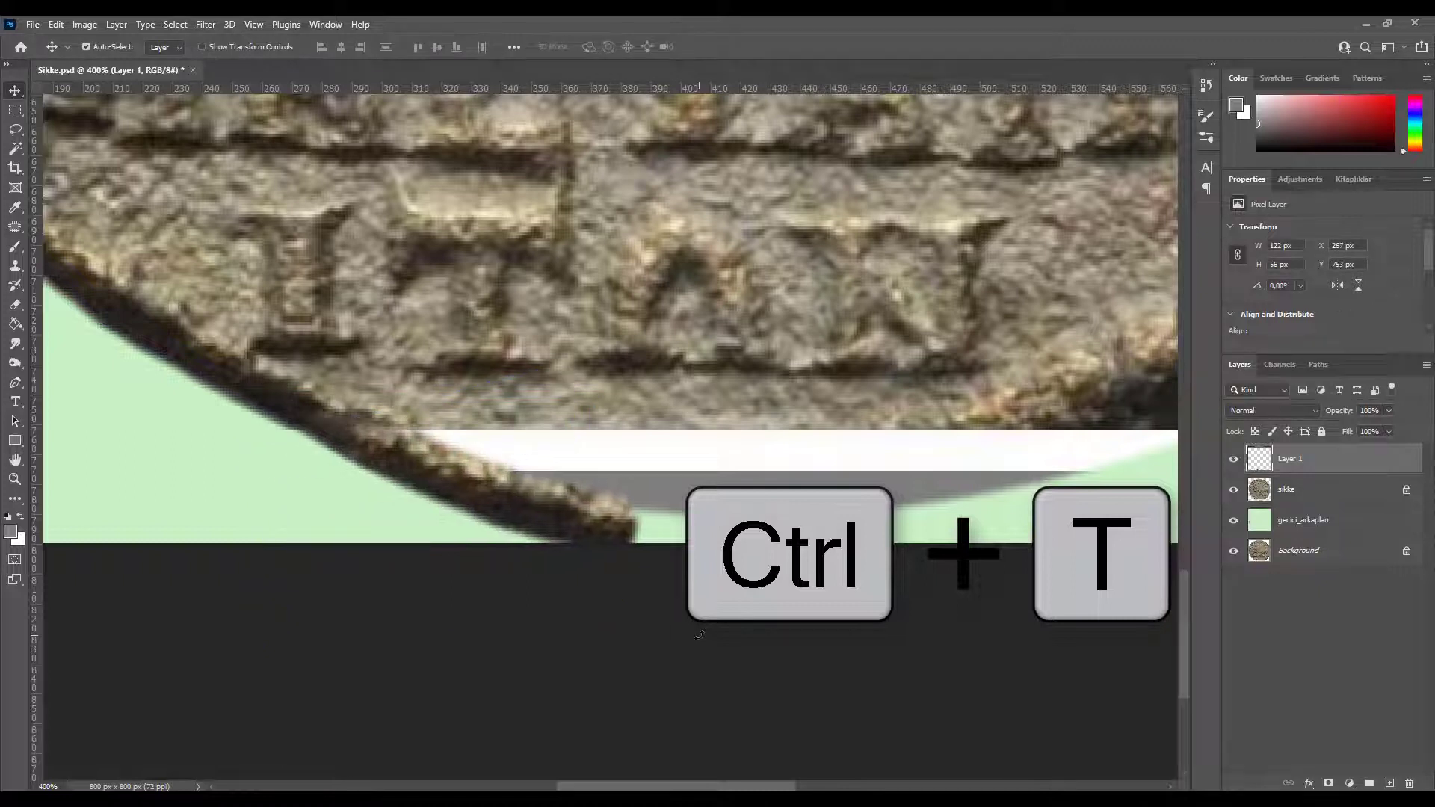
{"action": "left_click_drag", "start_coordinate": [492, 464], "coordinate": [486, 461]}
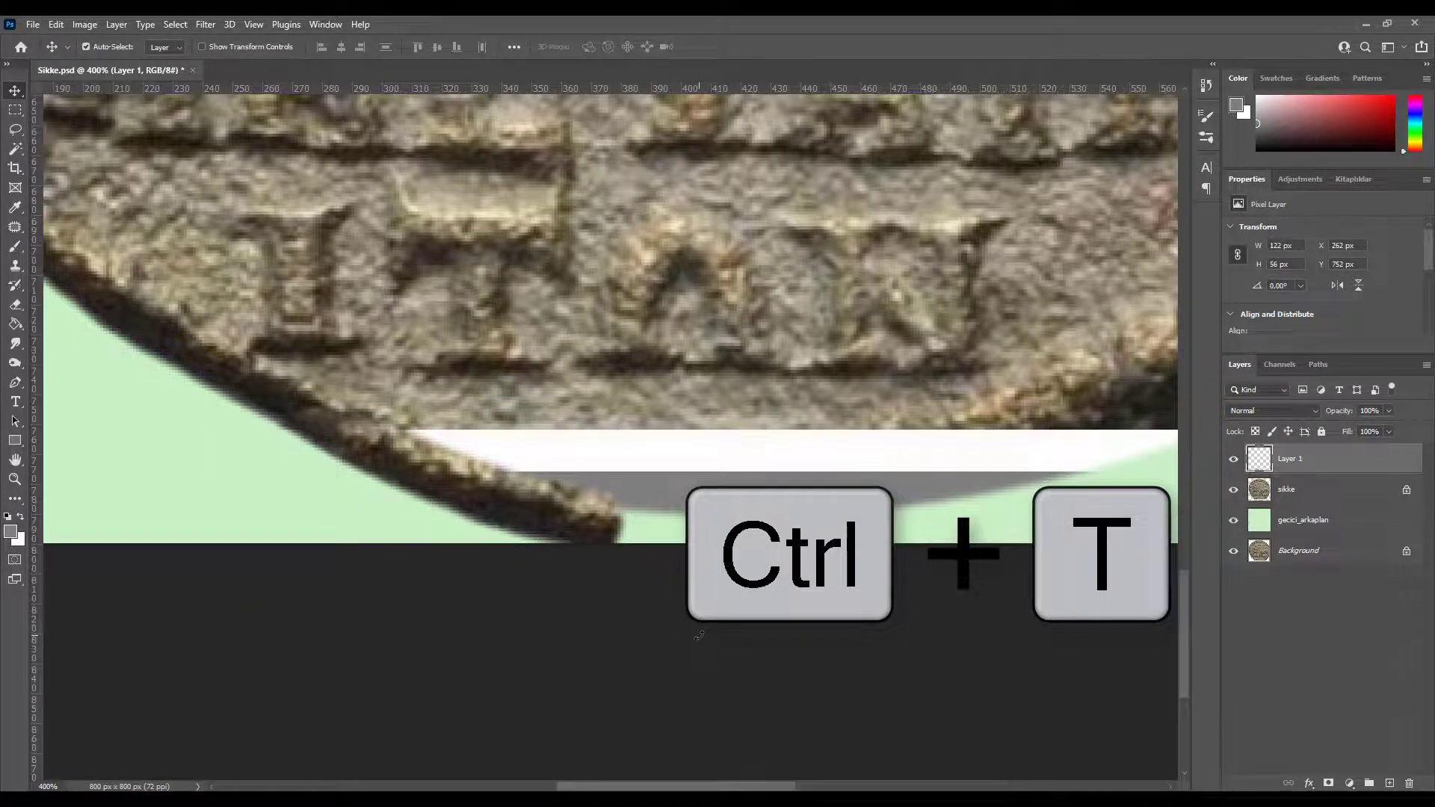
{"action": "left_click", "coordinate": [56, 24]}
{"action": "left_click", "coordinate": [87, 324]}
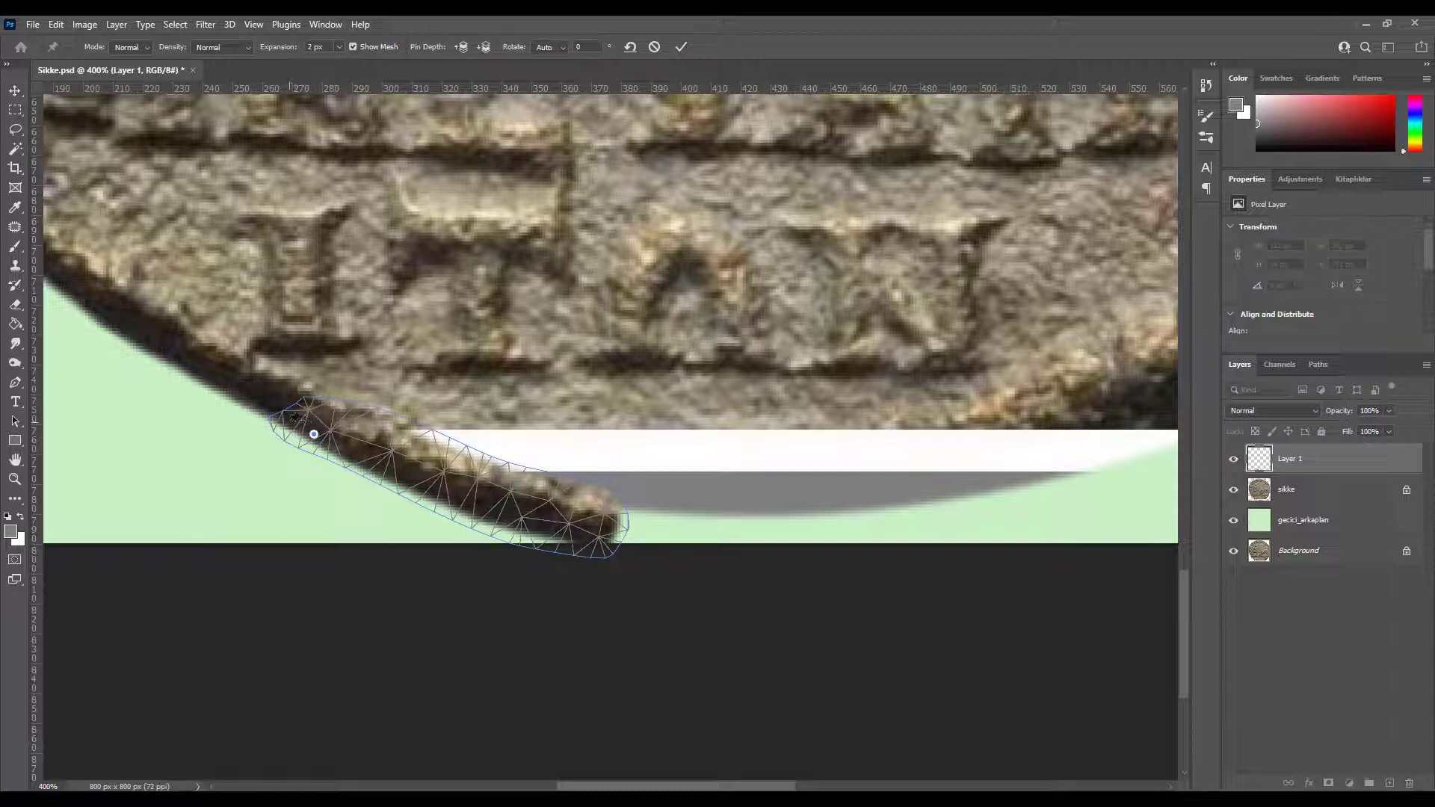
- Pin and bend the rim piece with Puppet Warp to follow the coin's curve, then position it against the rim
{"action": "right_click", "coordinate": [293, 412]}
{"action": "left_click", "coordinate": [343, 446]}
{"action": "left_click", "coordinate": [406, 464]}
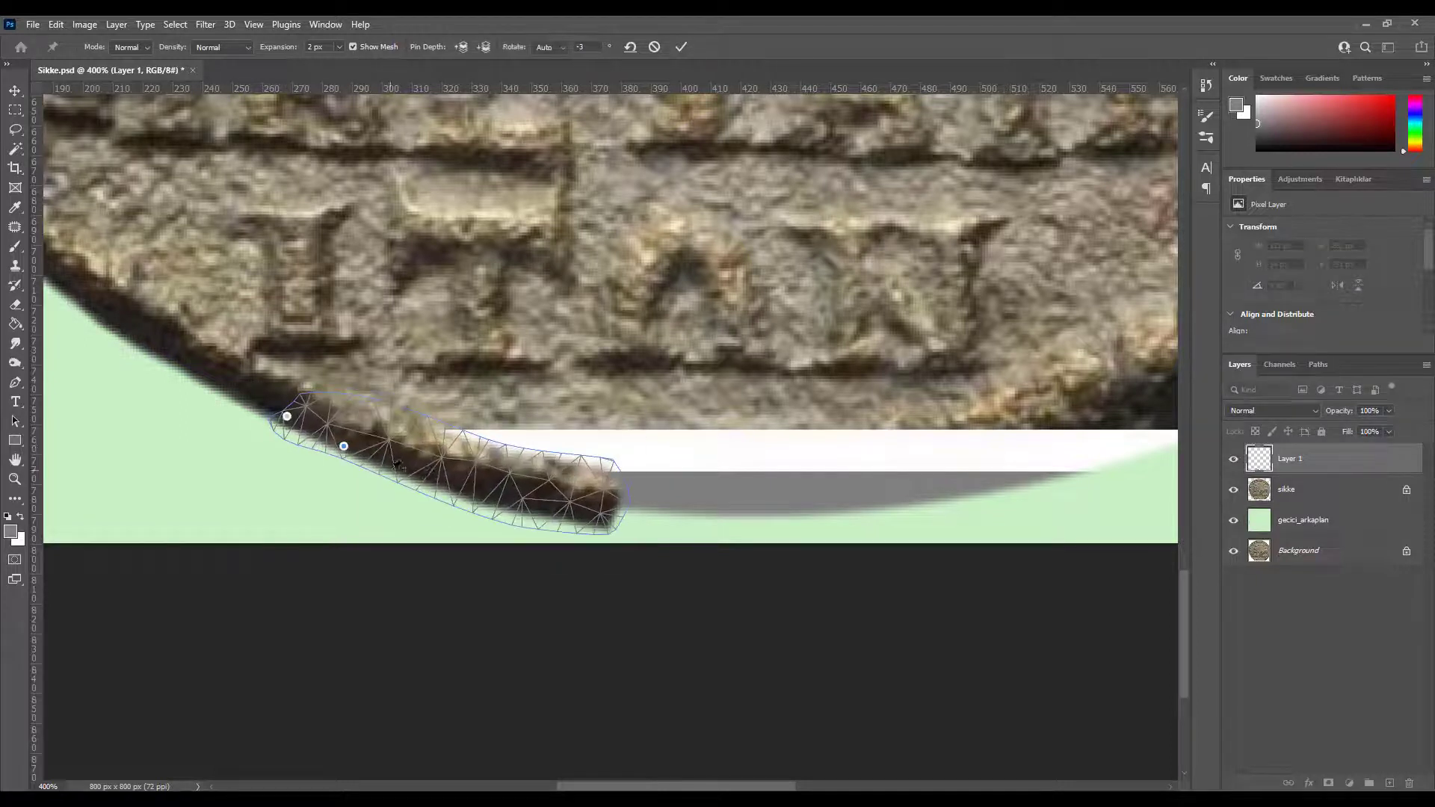
{"action": "left_click_drag", "start_coordinate": [406, 464], "coordinate": [478, 480]}
{"action": "left_click", "coordinate": [478, 480]}
{"action": "left_click_drag", "start_coordinate": [568, 485], "coordinate": [602, 496]}
{"action": "key", "text": "Return"}
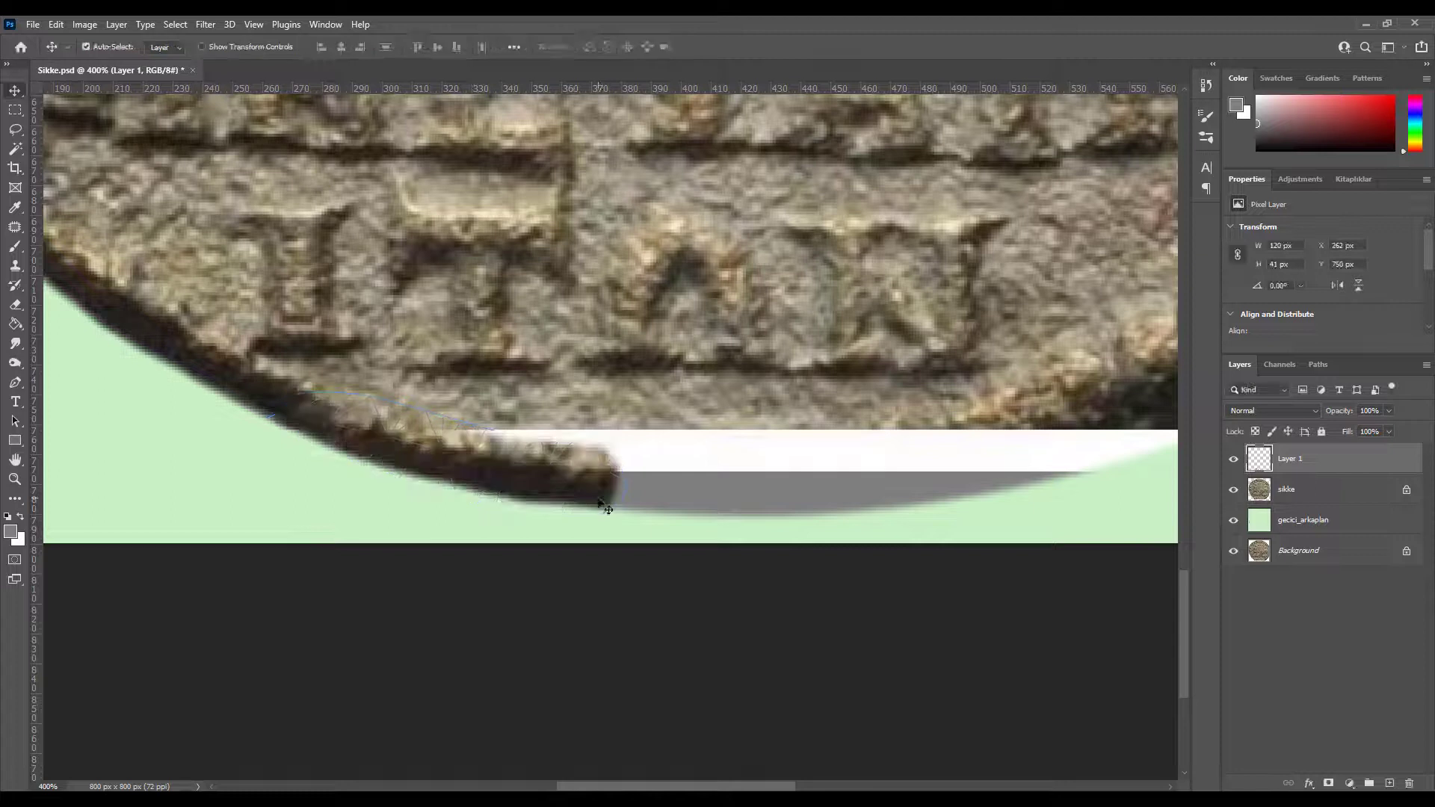
{"action": "left_click_drag", "start_coordinate": [391, 414], "coordinate": [456, 441]}
- Merge the warped rim piece down into the sikke layer and zoom back in on the repair
{"action": "key", "text": "ctrl+e"}
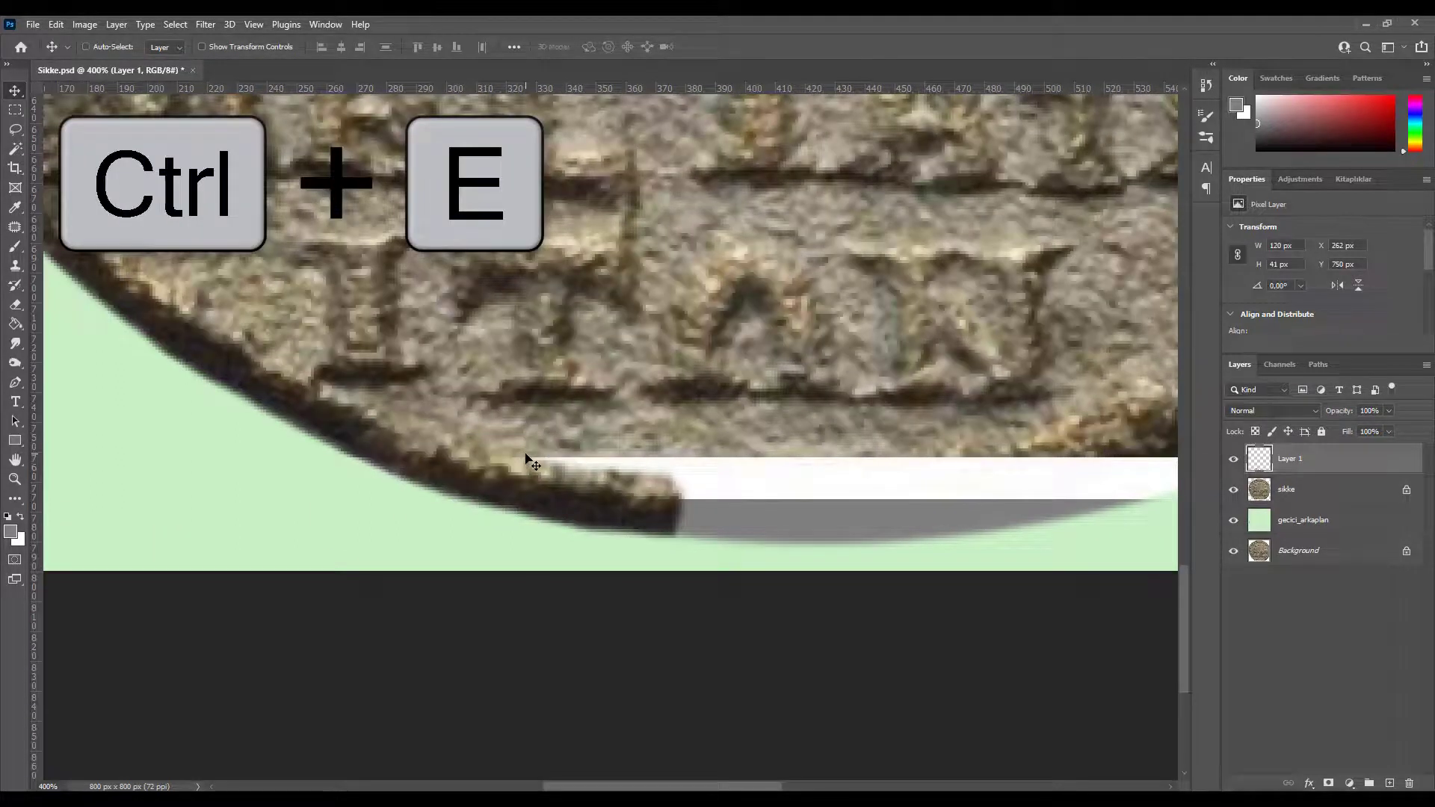
{"action": "key", "text": "ctrl+minus"}
{"action": "key", "text": "ctrl+e"}
{"action": "scroll", "coordinate": [718, 407], "scroll_direction": "up", "scroll_amount": 2}
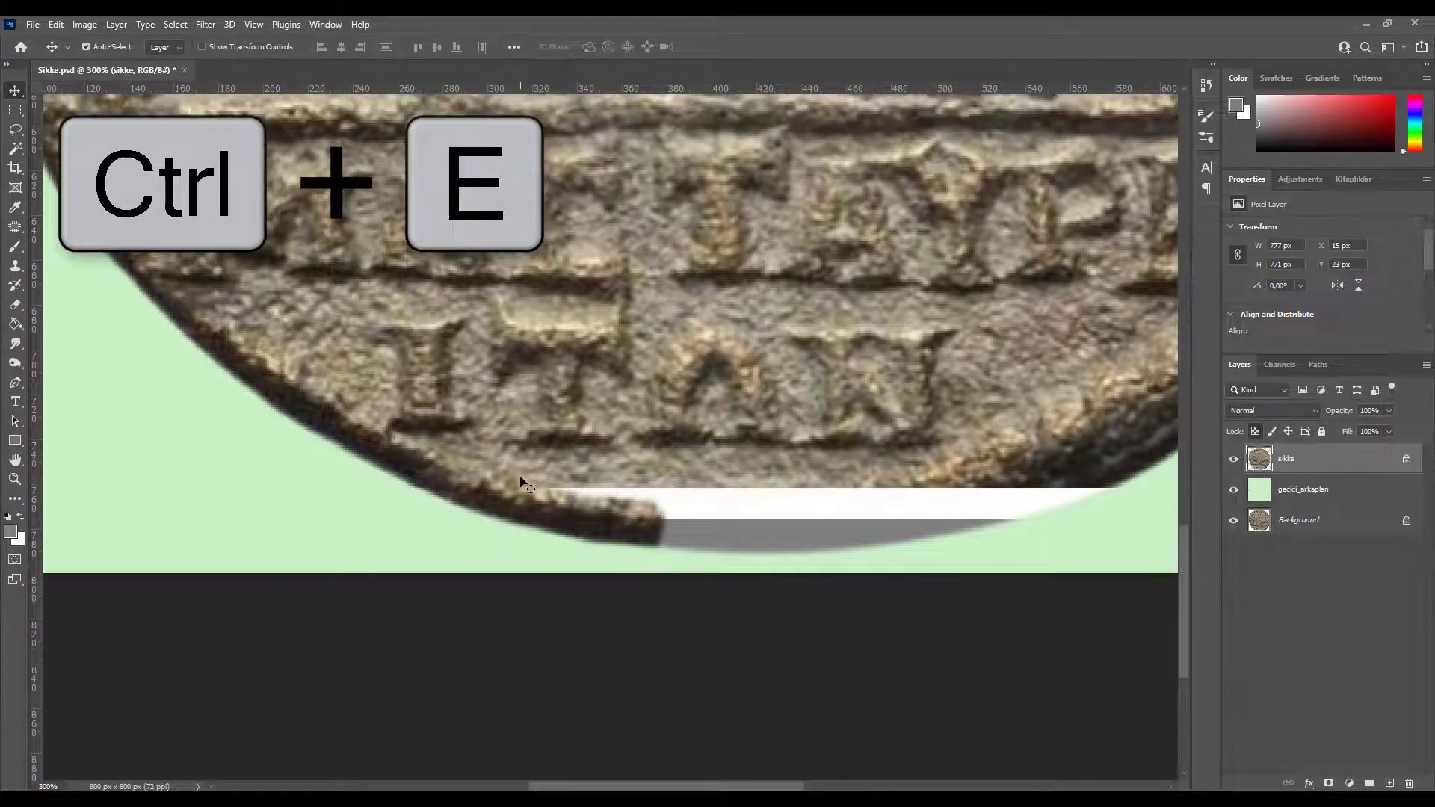
{"action": "key", "text": "ctrl+plus"}
{"action": "key", "text": "s"}
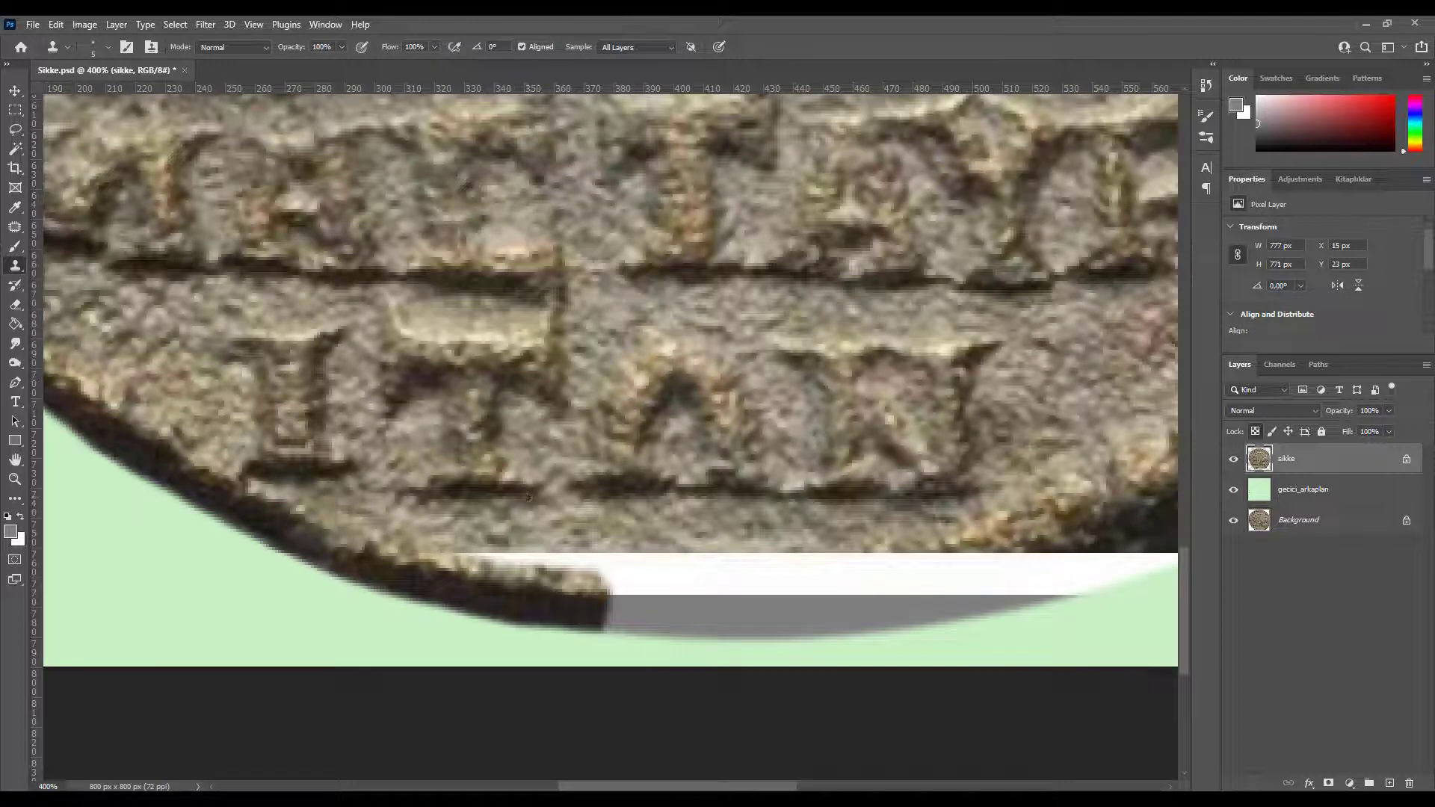
- Pan along the bottom rim and turn a pen path around the remaining white gap into a selection
{"action": "left_click_drag", "start_coordinate": [516, 530], "coordinate": [449, 575]}
{"action": "mouse_move", "coordinate": [561, 556]}
{"action": "left_mouse_down"}
{"action": "mouse_move", "coordinate": [491, 519]}
{"action": "mouse_move", "coordinate": [666, 570]}
{"action": "mouse_move", "coordinate": [826, 513]}
{"action": "mouse_move", "coordinate": [566, 511]}
{"action": "mouse_move", "coordinate": [579, 520]}
{"action": "left_mouse_up"}
{"action": "key", "text": "p"}
{"action": "scroll", "coordinate": [570, 513], "scroll_direction": "down", "scroll_amount": 1}
{"action": "key", "text": "ctrl+Return"}
- Move the selection onto the coin surface beside the lower inscription and rotate it about -22° to follow the rim
{"action": "key", "text": "m"}
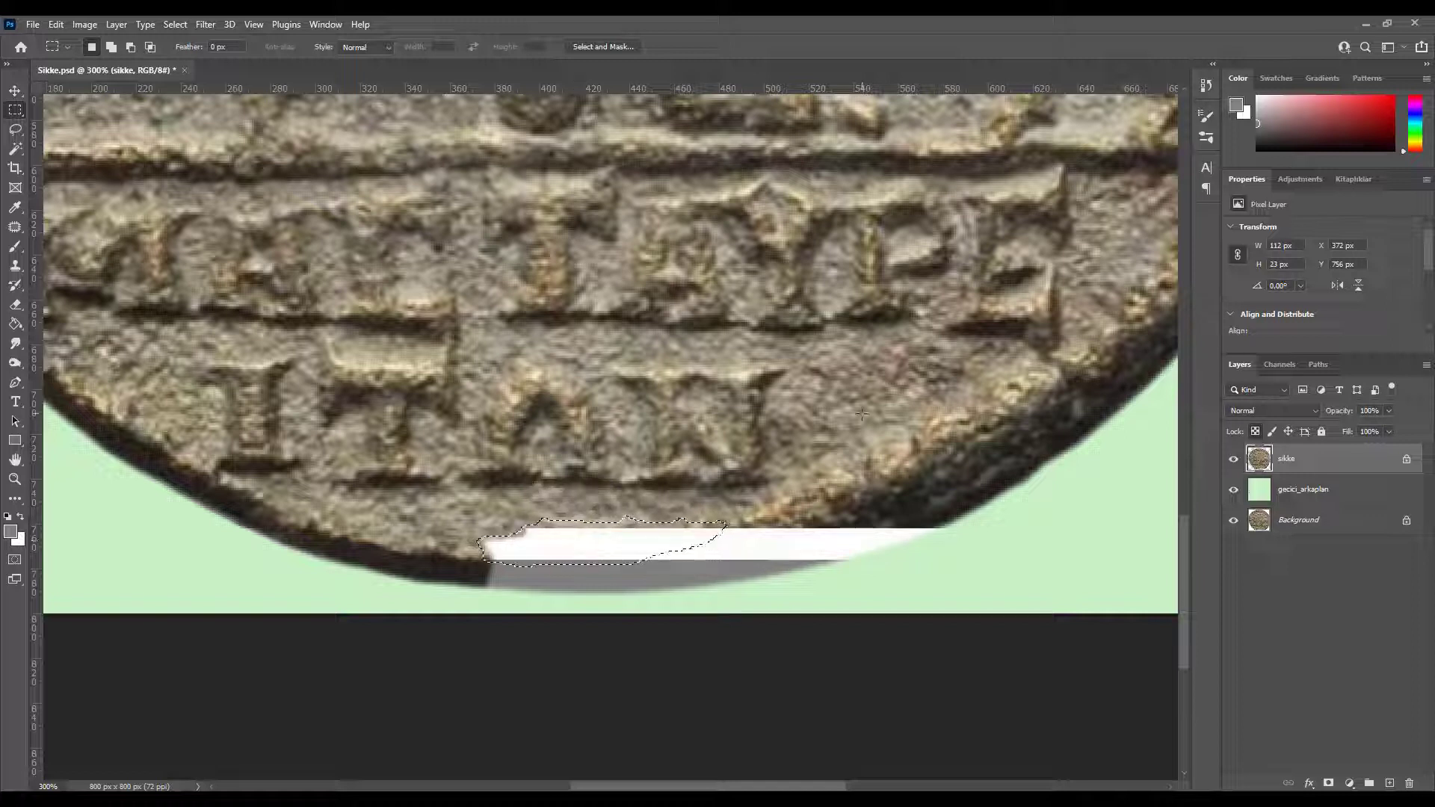
{"action": "left_click_drag", "start_coordinate": [647, 539], "coordinate": [921, 398]}
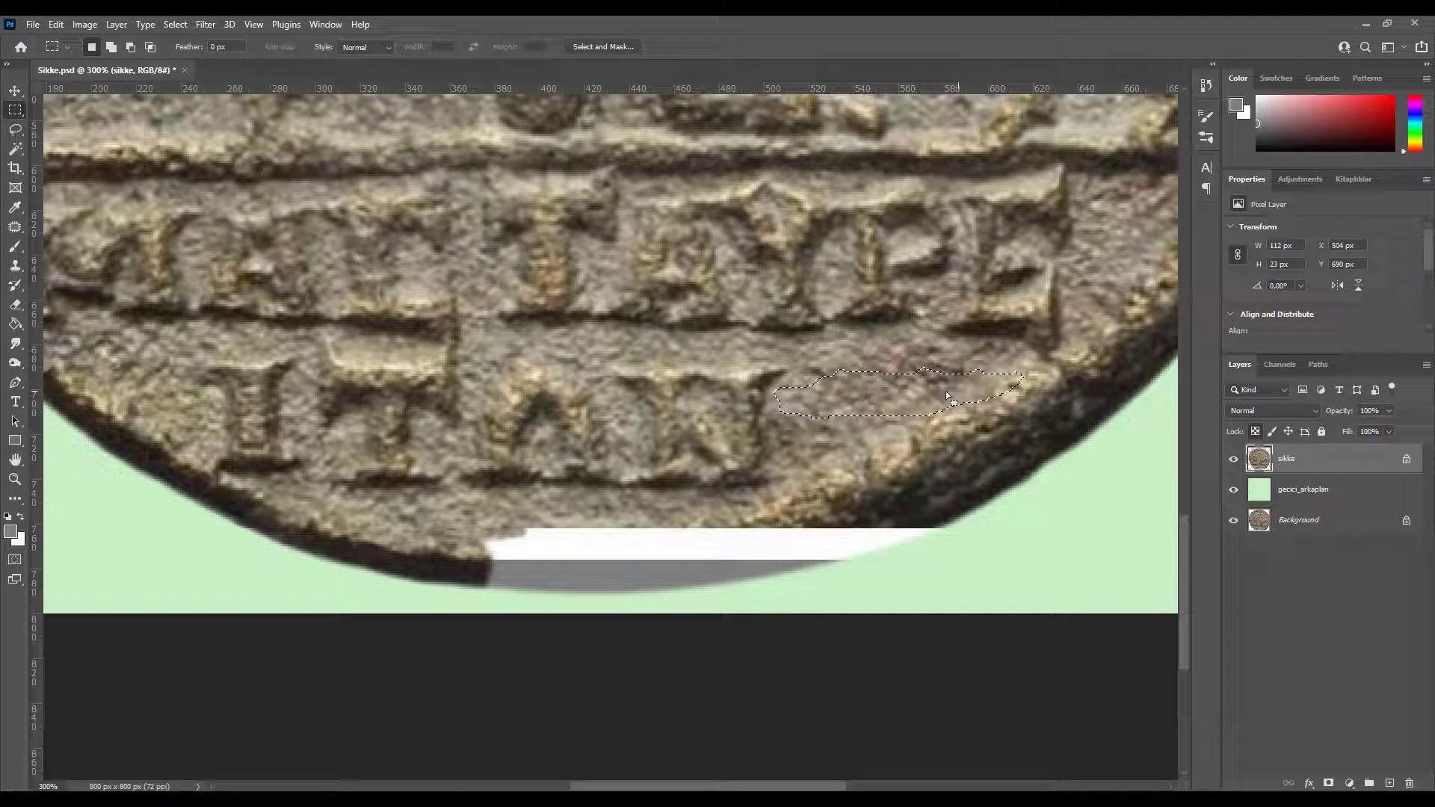
{"action": "right_click", "coordinate": [888, 394]}
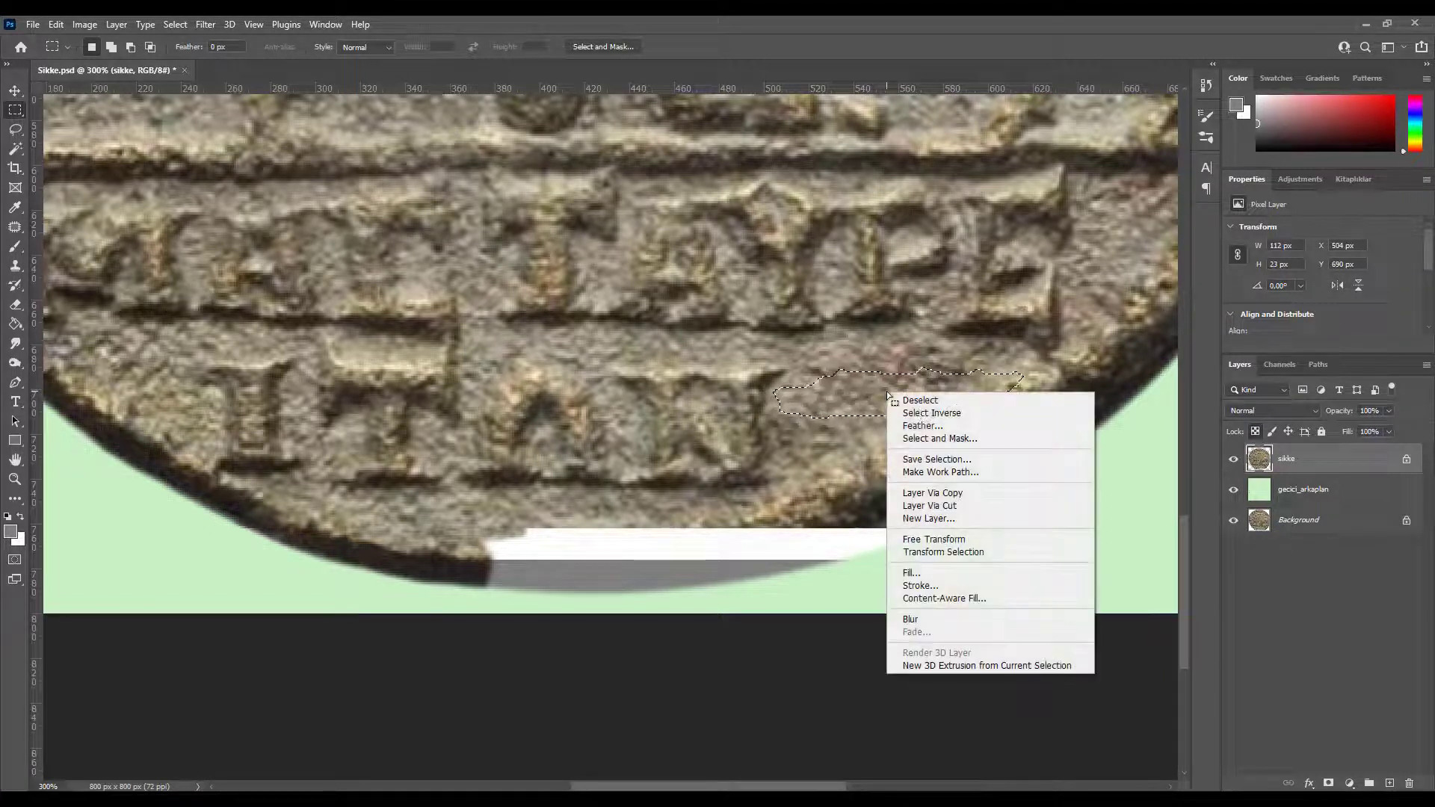
{"action": "left_click", "coordinate": [947, 552]}
{"action": "left_click_drag", "start_coordinate": [1030, 423], "coordinate": [1091, 372]}
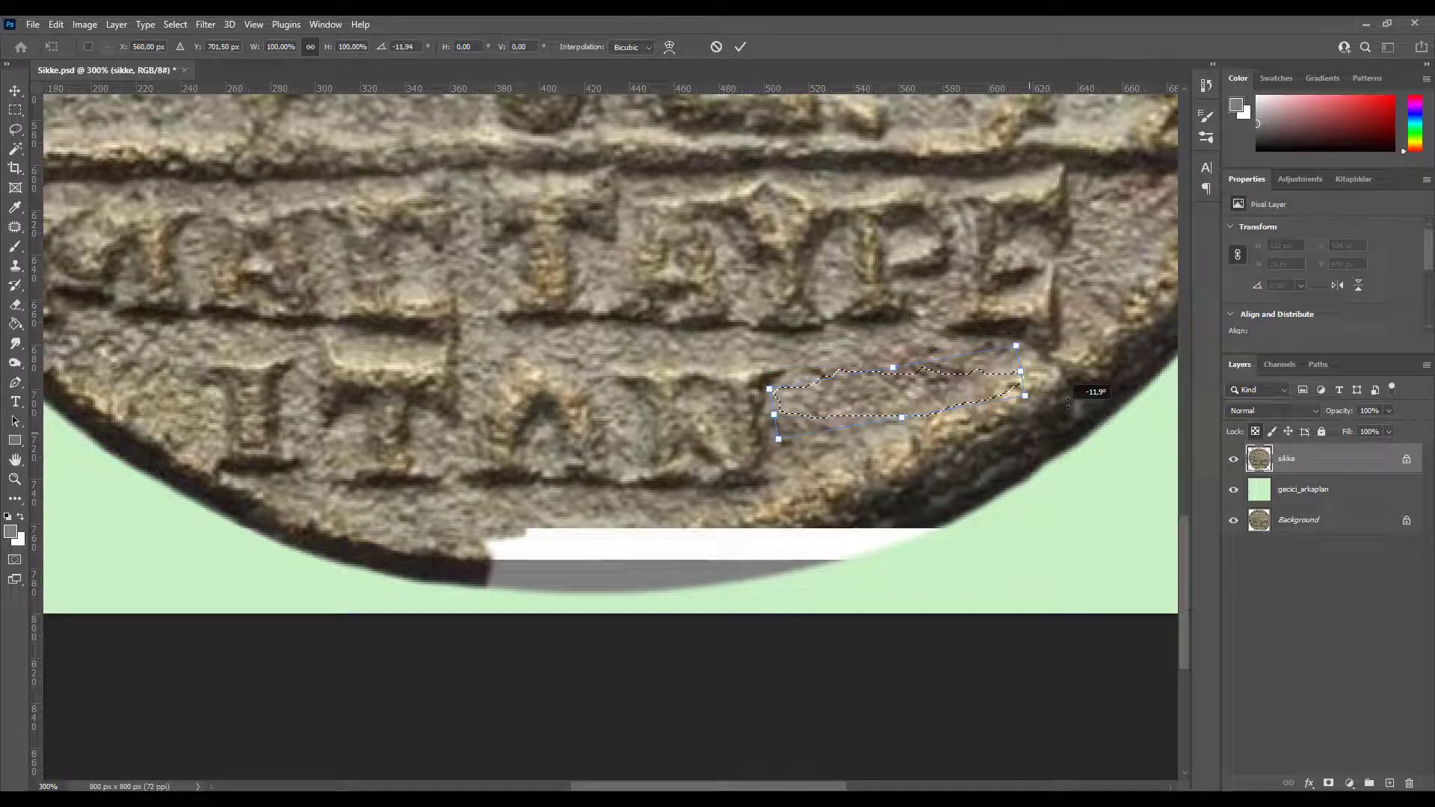
{"action": "key", "text": "Return"}
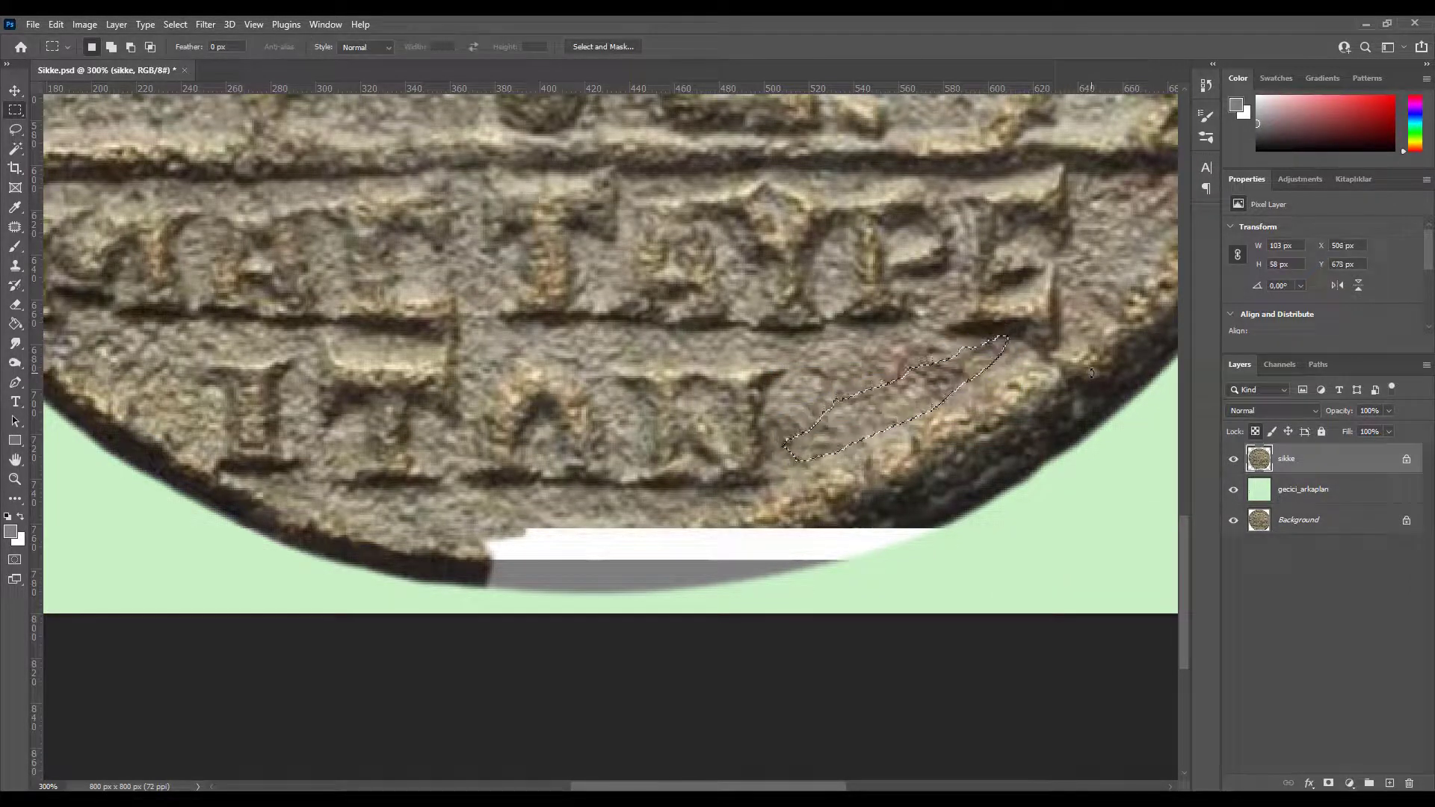
{"action": "key", "text": "Down"}
{"action": "key", "text": "Down"}
{"action": "key", "text": "Down"}
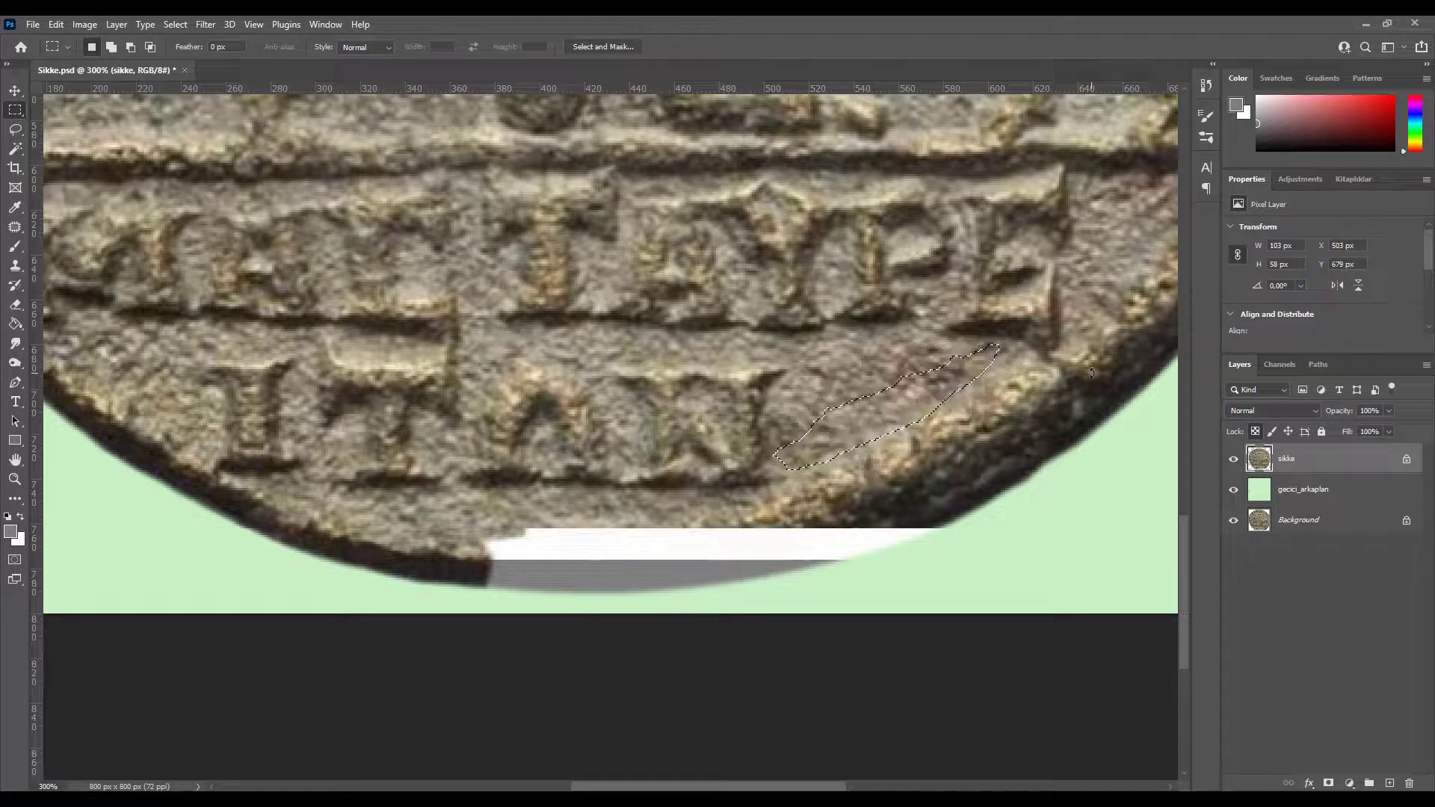
- Copy the feathered texture to a new layer, move it onto the broken bottom rim and squash it flat
{"action": "key", "text": "shift+F6"}
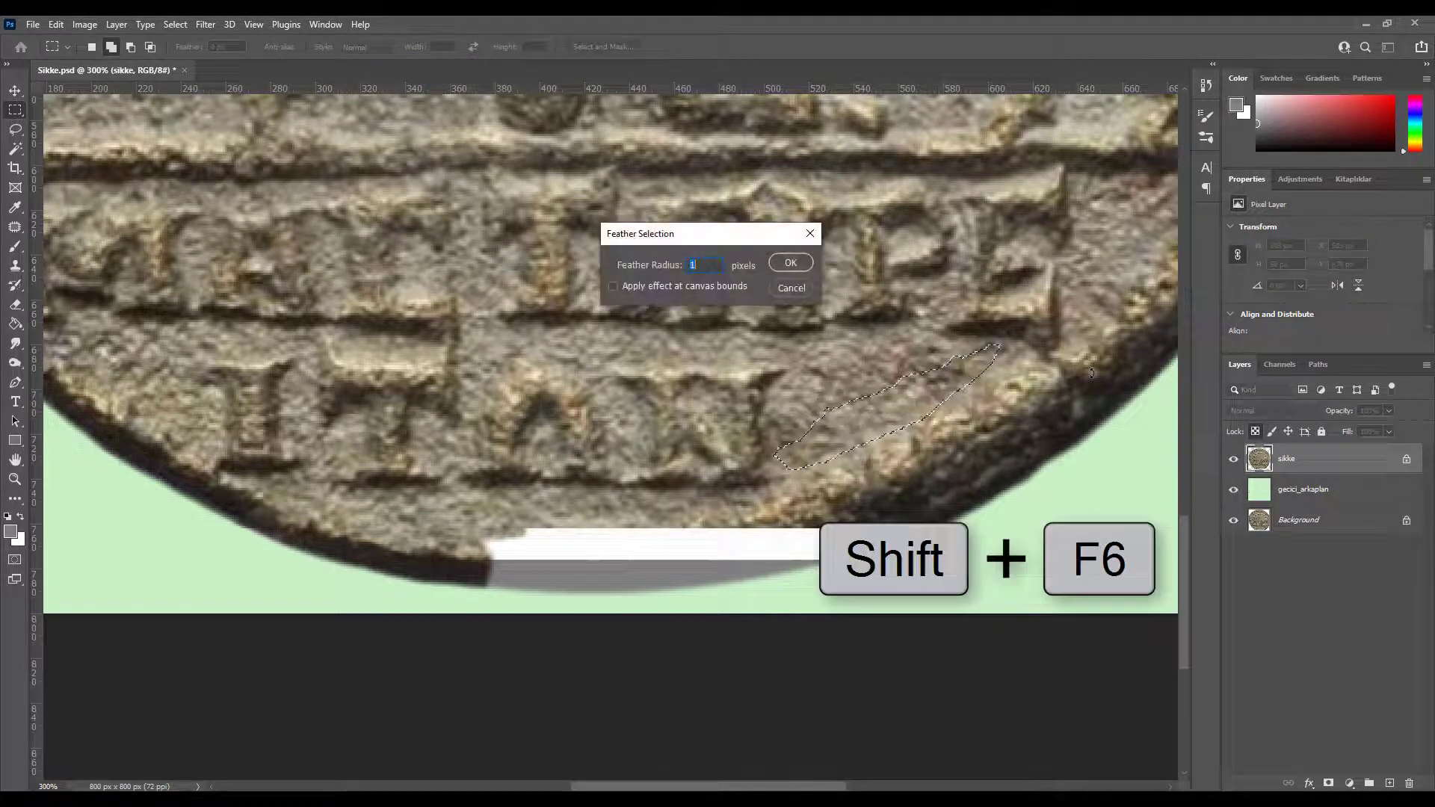
{"action": "key", "text": "Return"}
{"action": "key", "text": "ctrl+j"}
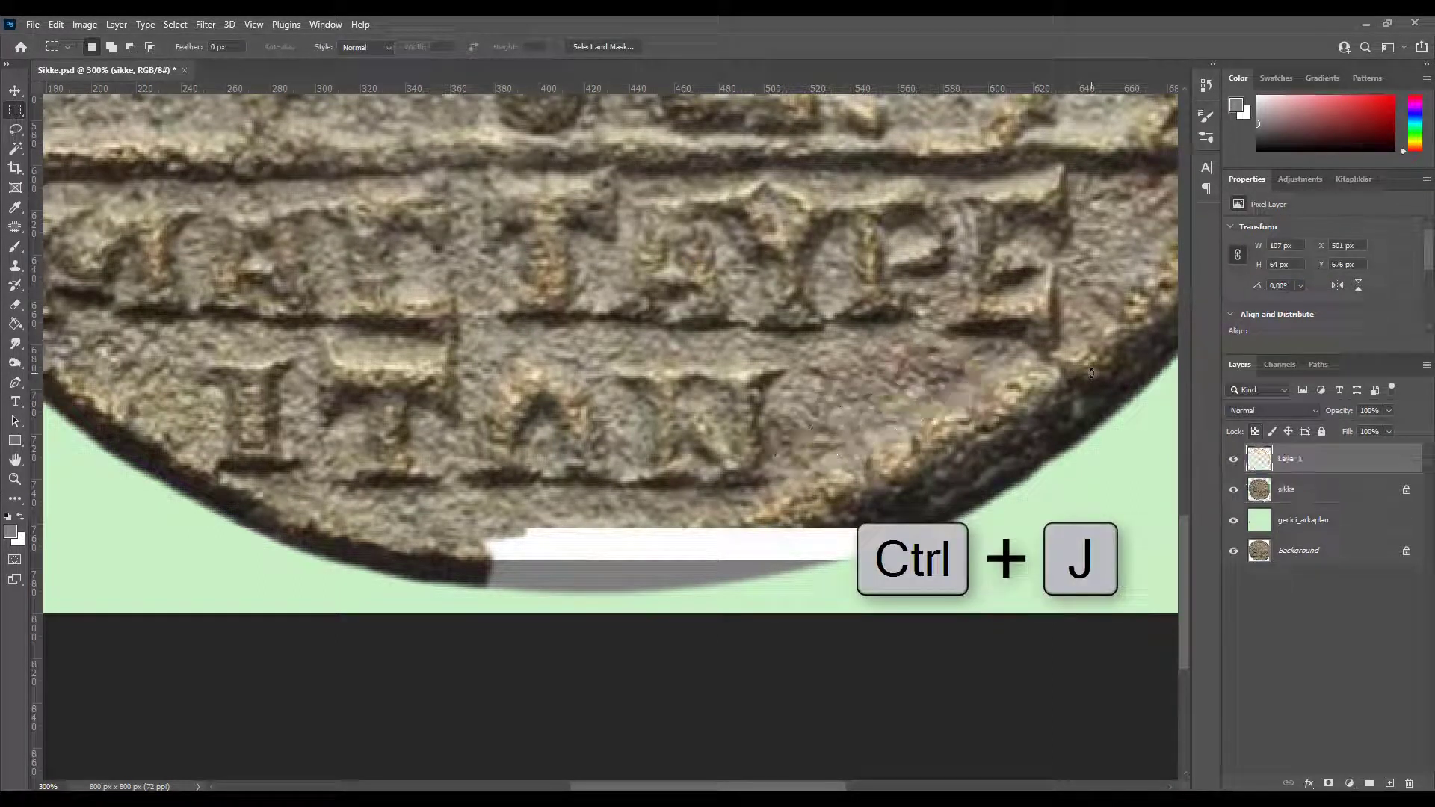
{"action": "key", "text": "v"}
{"action": "mouse_move", "coordinate": [897, 403]}
{"action": "left_mouse_down"}
{"action": "mouse_move", "coordinate": [643, 495]}
{"action": "mouse_move", "coordinate": [617, 489]}
{"action": "left_mouse_up"}
{"action": "scroll", "coordinate": [643, 495], "scroll_direction": "up", "scroll_amount": 1}
{"action": "key", "text": "ctrl+t"}
{"action": "left_click_drag", "start_coordinate": [837, 418], "coordinate": [798, 503]}
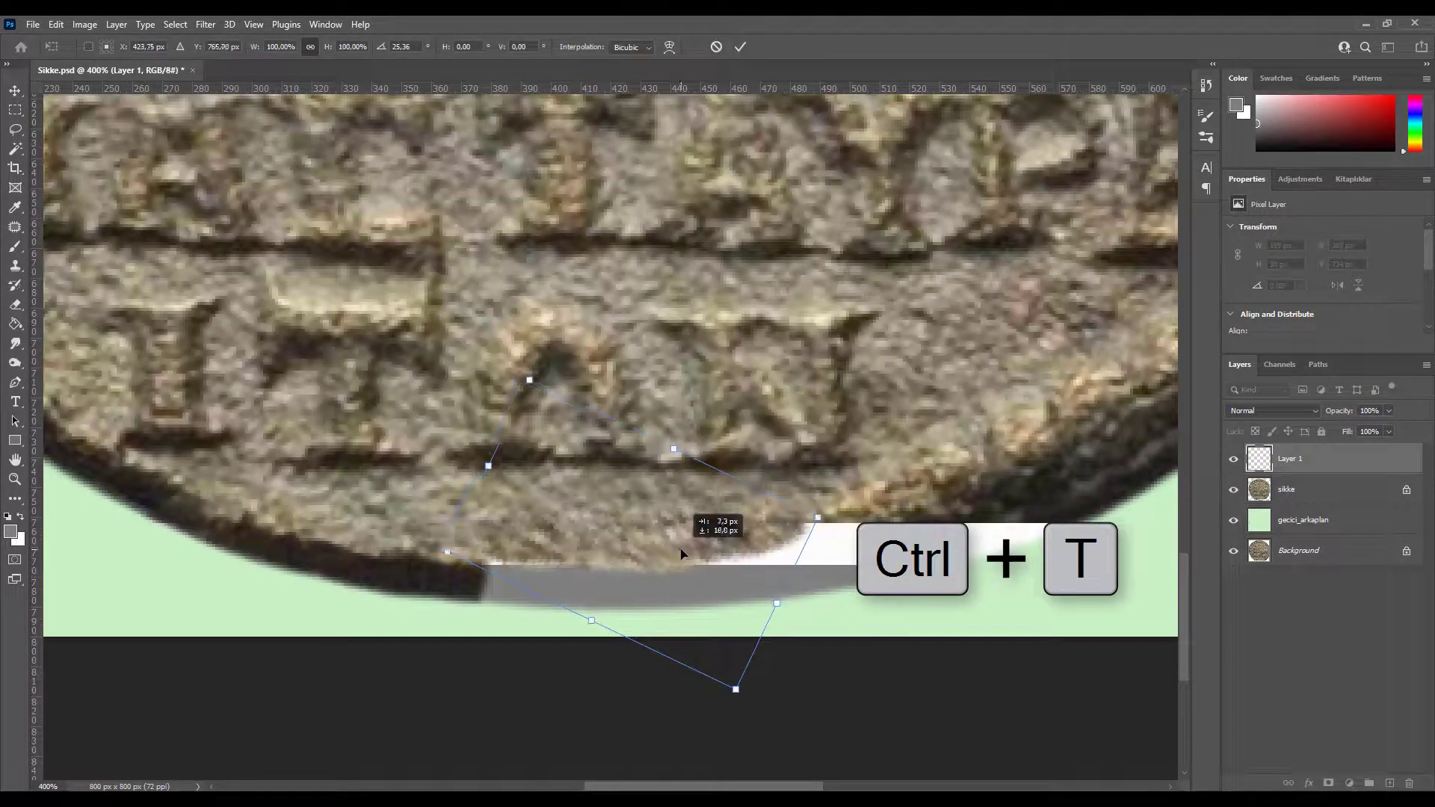
{"action": "key", "text": "Return"}
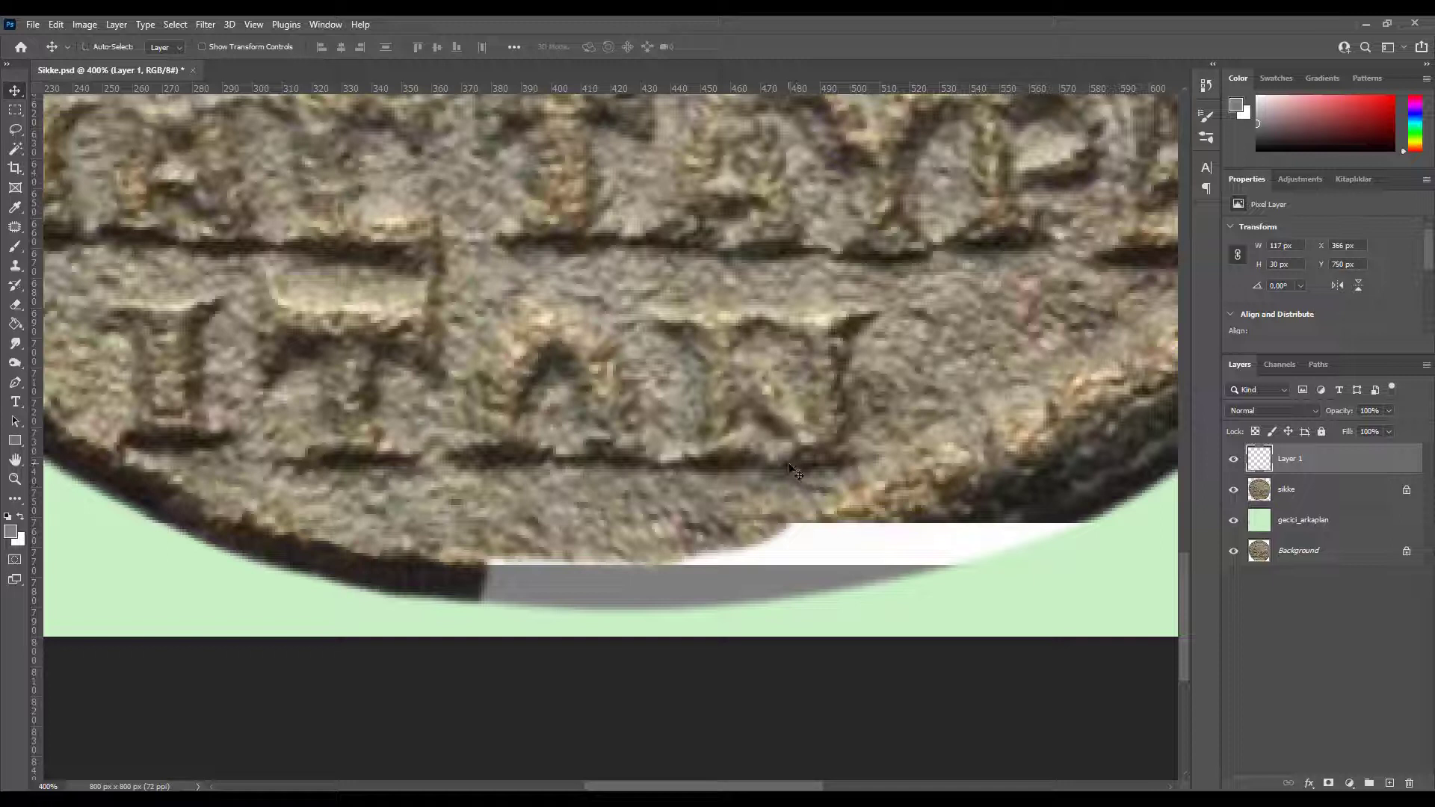
- Darken the patch with Hue/Saturation Lightness -3 and merge it into sikke
{"action": "key", "text": "ctrl+u"}
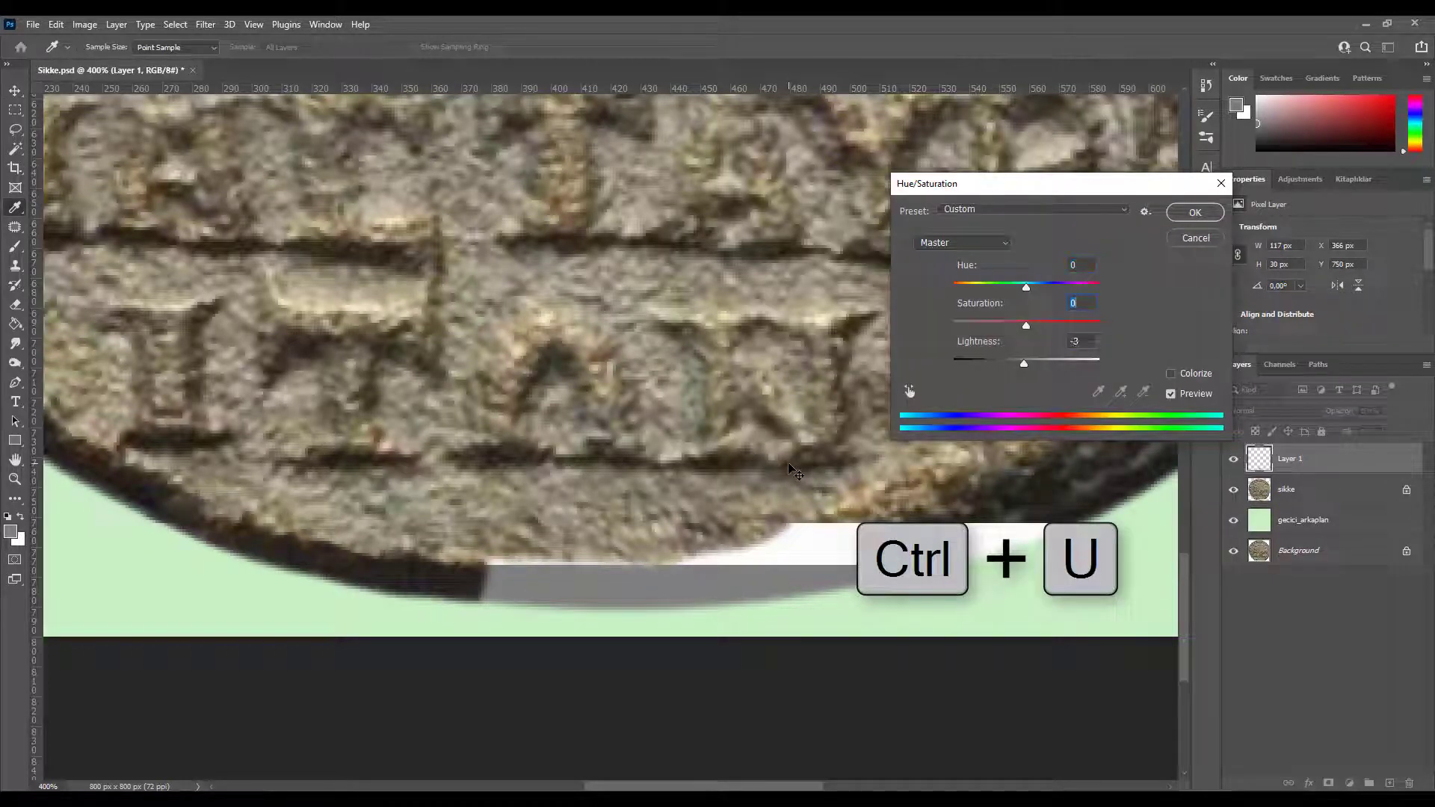
{"action": "key", "text": "Return"}
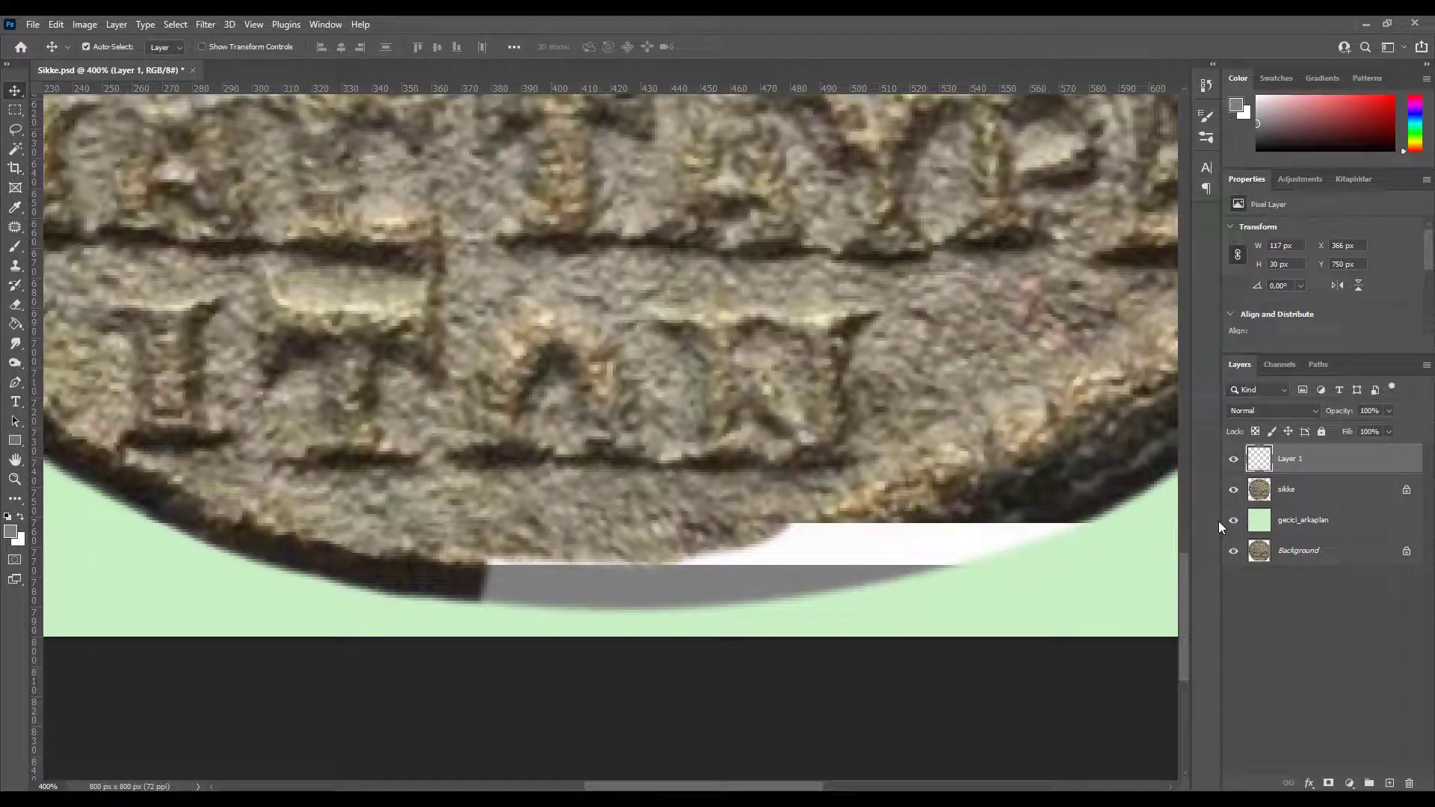
{"action": "key", "text": "ctrl+e"}
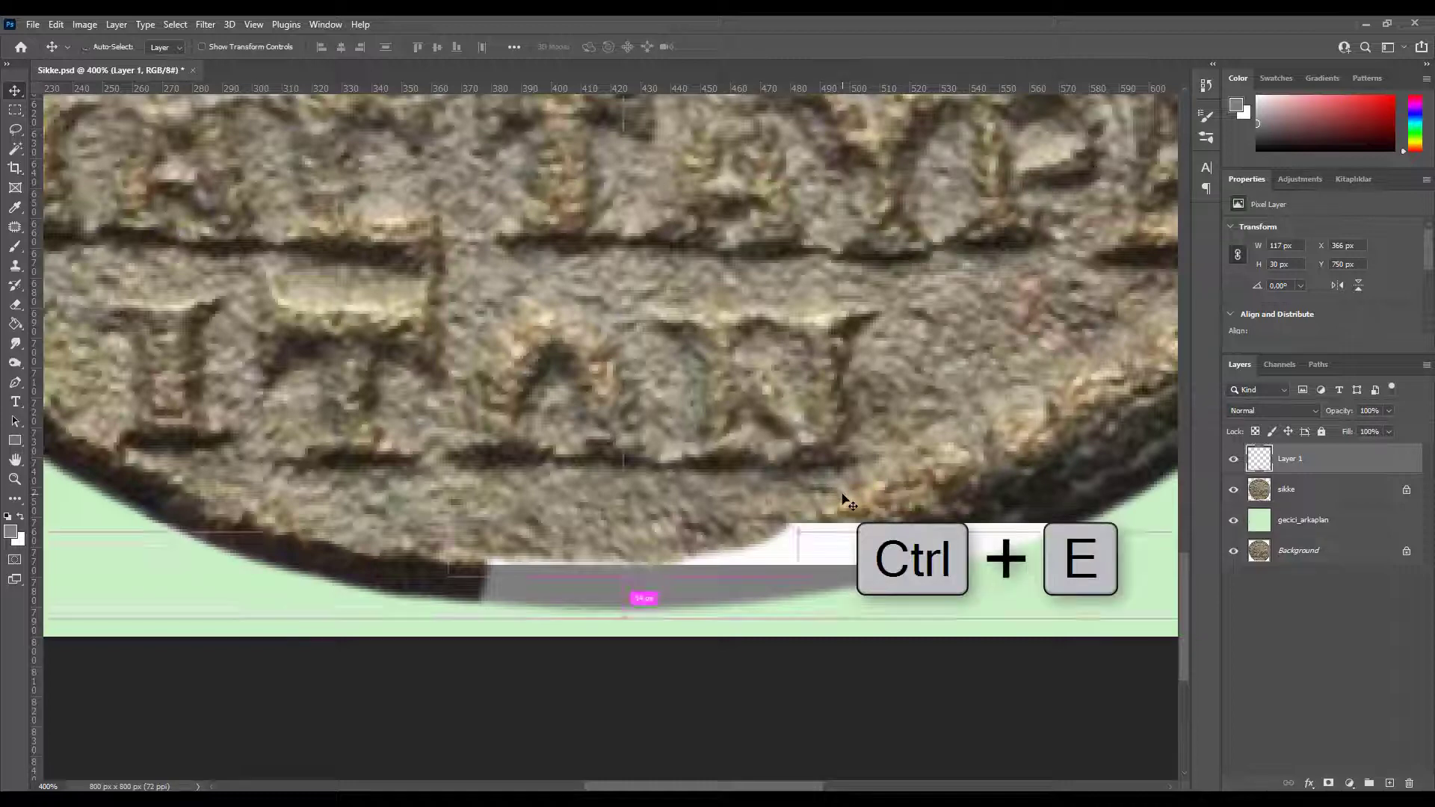
- Trace a lower-right rim section with the Pen, feather it 1 px and copy it to a new layer
{"action": "key", "text": "s"}
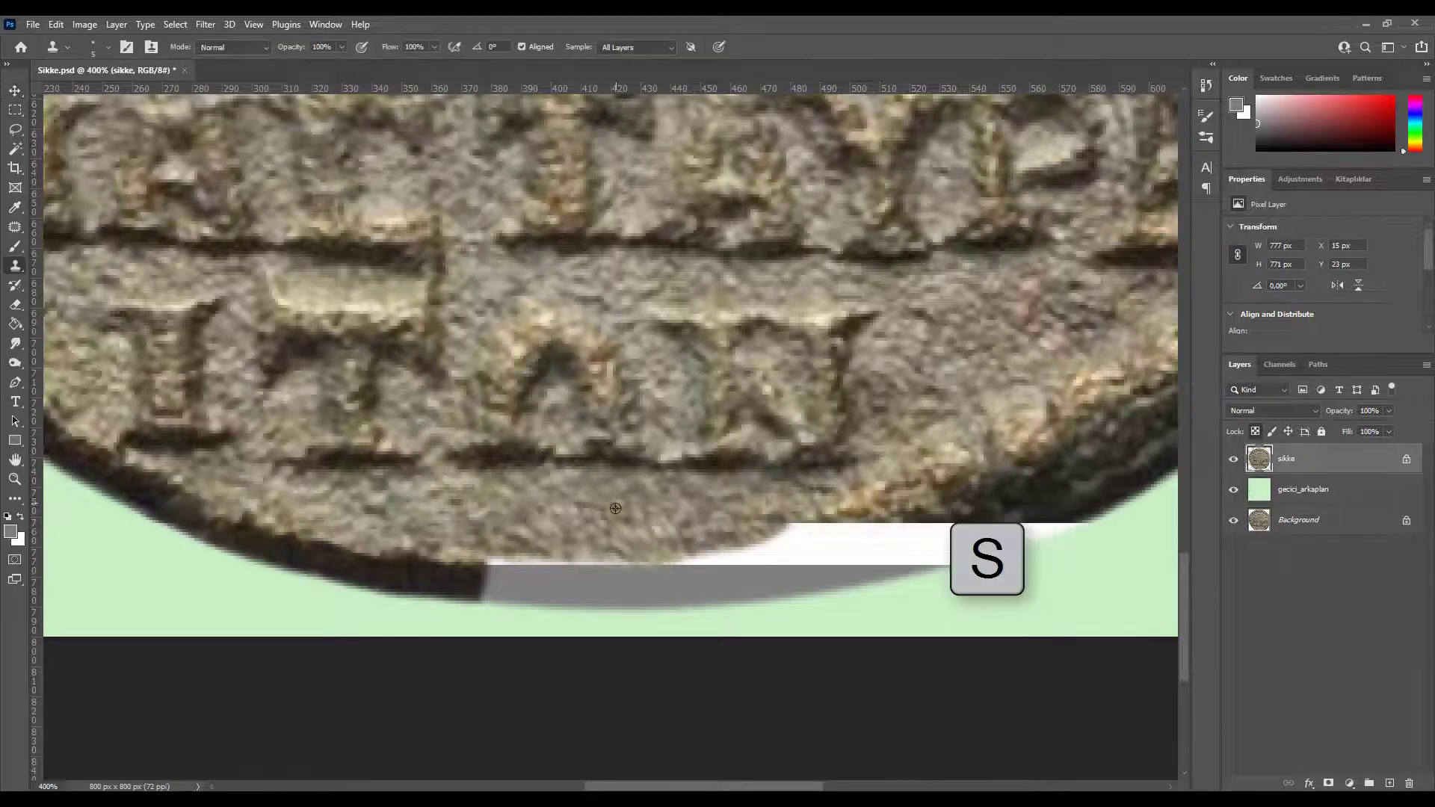
{"action": "scroll", "coordinate": [864, 461], "scroll_direction": "down", "scroll_amount": 2}
{"action": "key", "text": "p"}
{"action": "scroll", "coordinate": [864, 461], "scroll_direction": "down", "scroll_amount": 2}
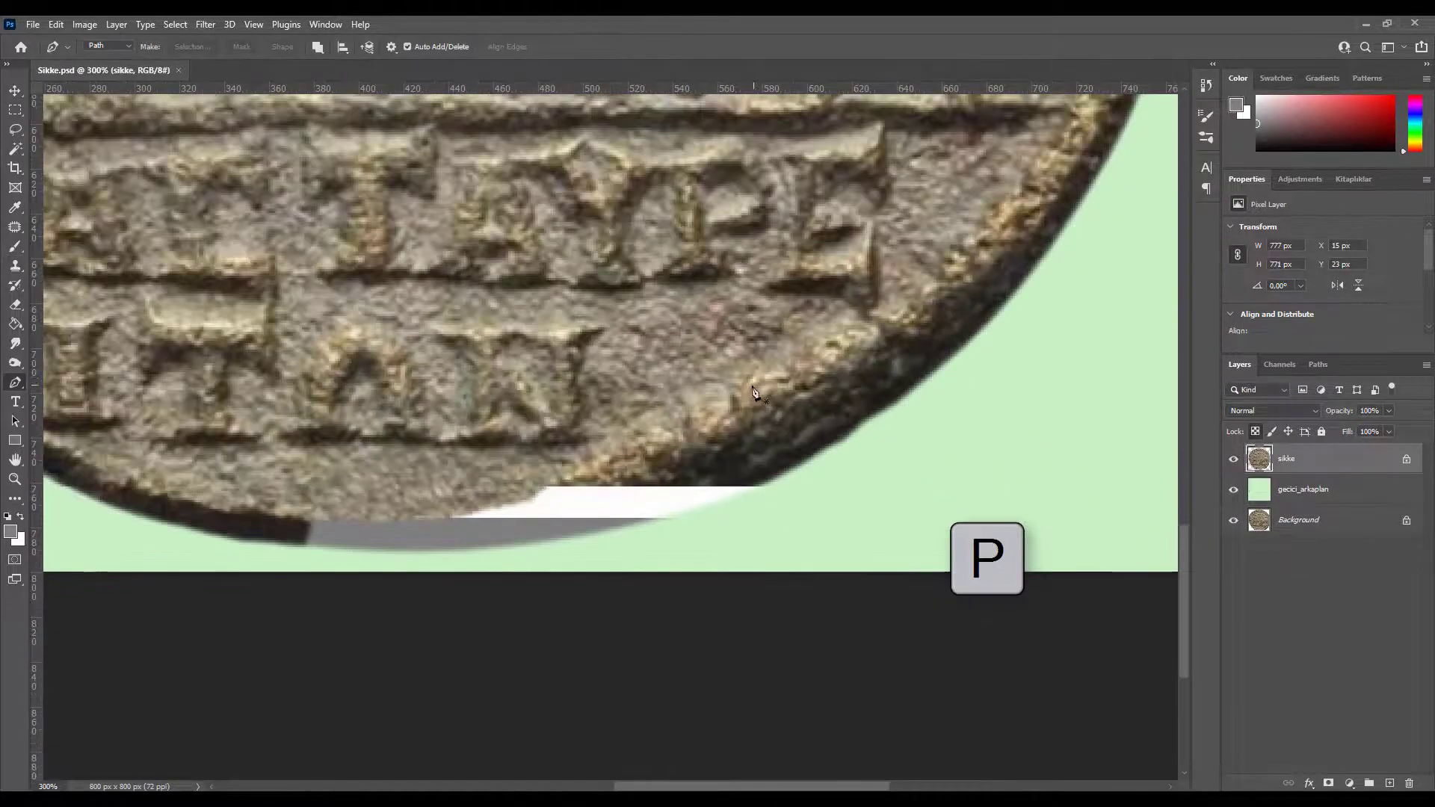
{"action": "left_click", "coordinate": [778, 486]}
{"action": "left_click", "coordinate": [968, 241]}
{"action": "left_click", "coordinate": [884, 304]}
{"action": "key", "text": "ctrl+Return"}
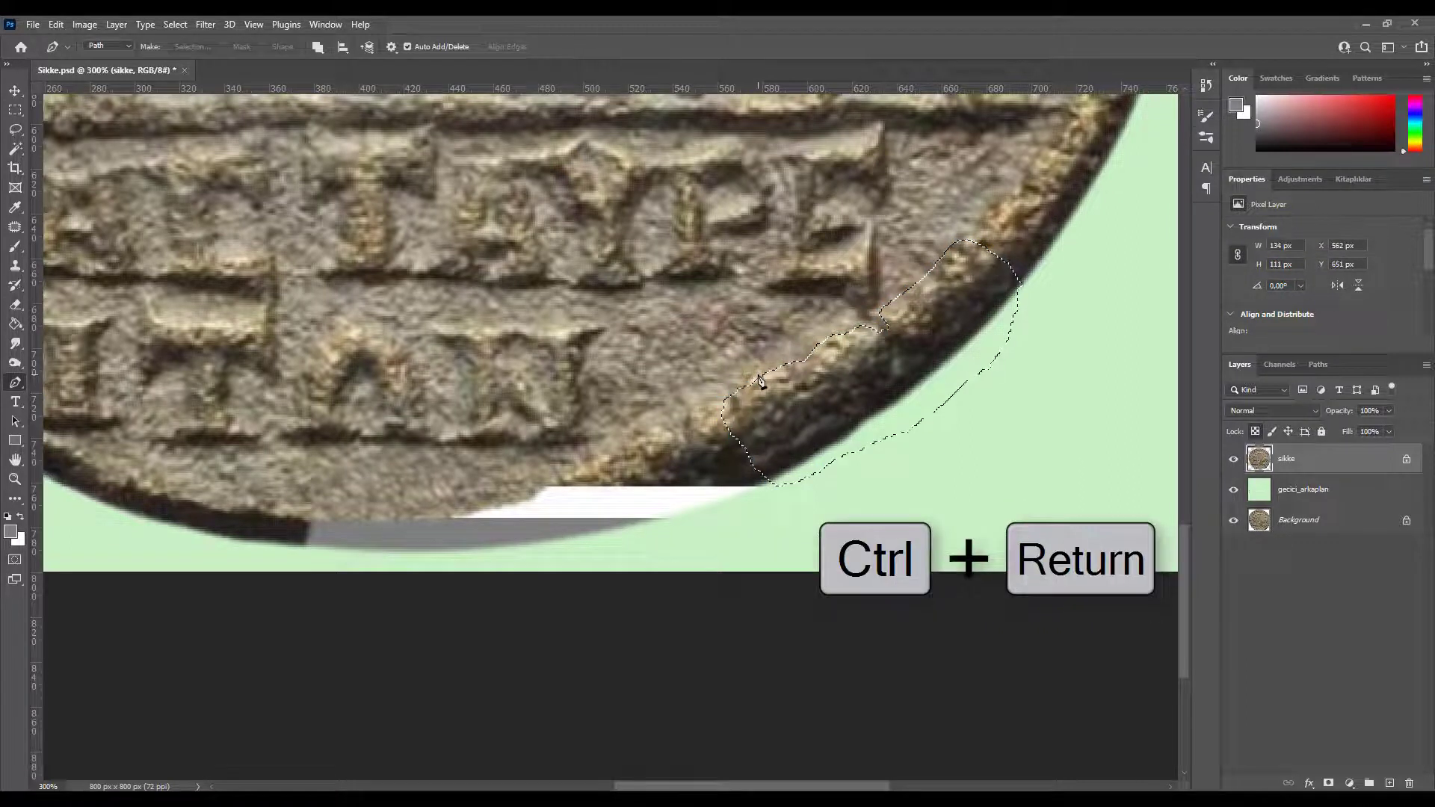
{"action": "key", "text": "shift+F6"}
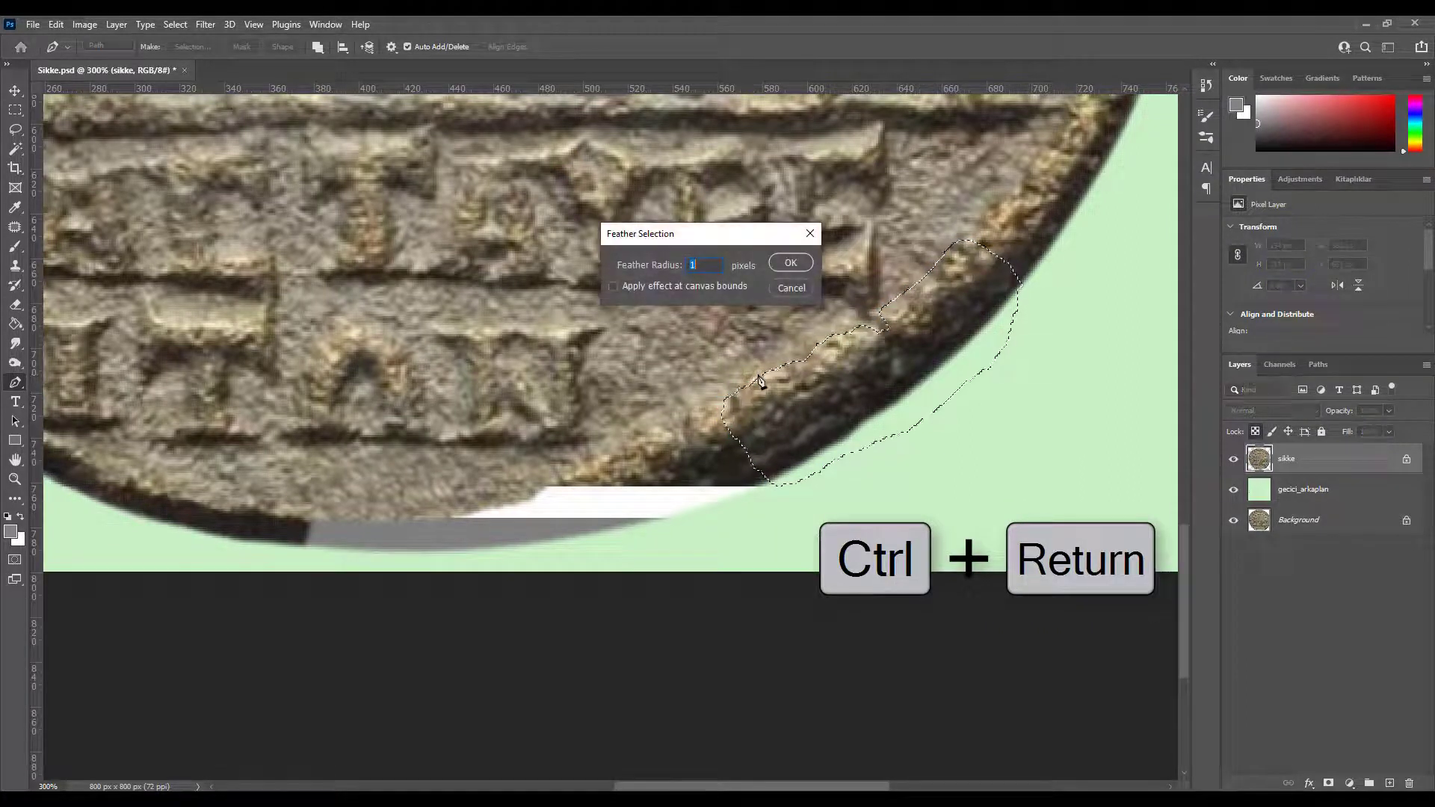
{"action": "key", "text": "Return"}
{"action": "key", "text": "ctrl+j"}
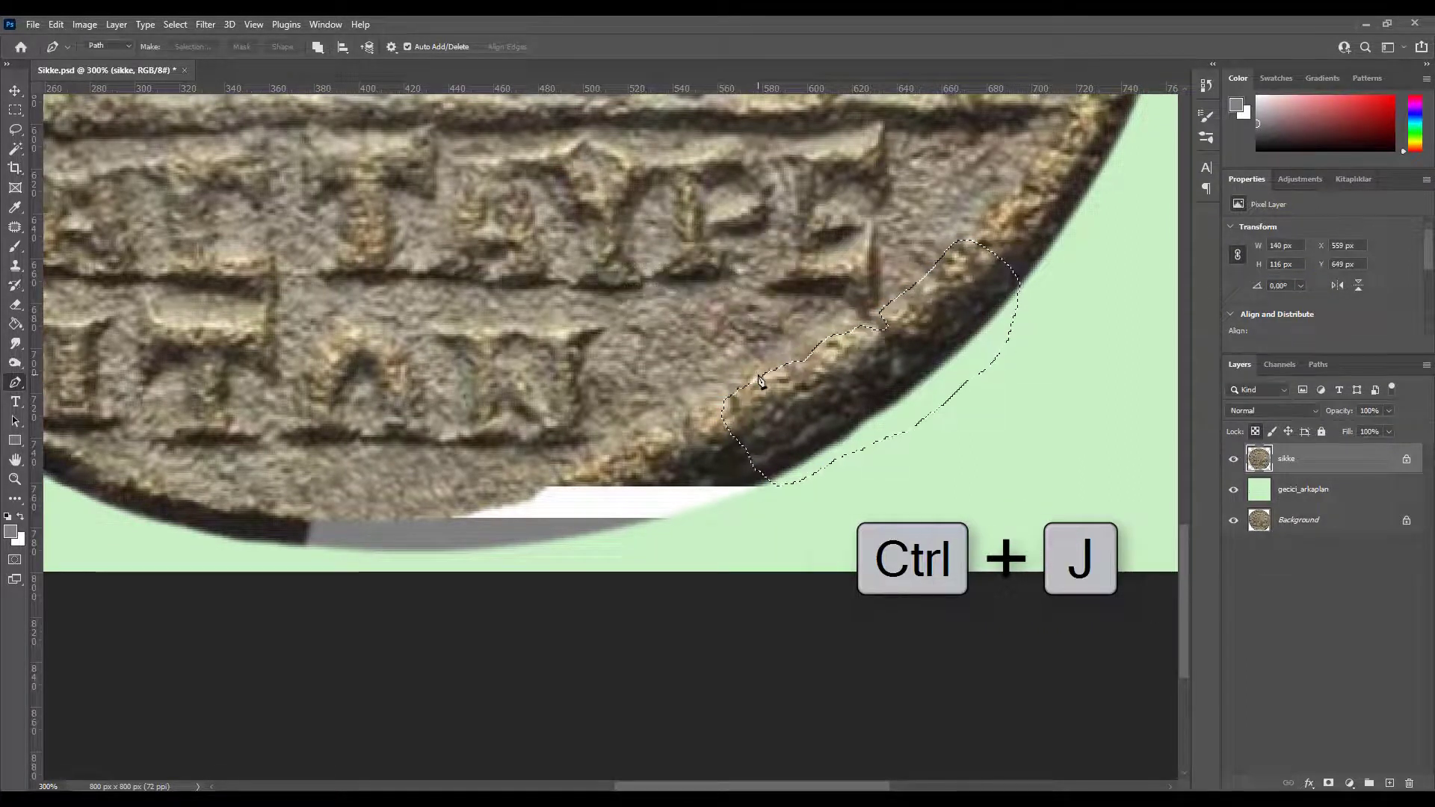
- Move the rim copy down and rotate it about 32° to lie flat over the bottom gap
{"action": "key", "text": "v"}
{"action": "left_click_drag", "start_coordinate": [785, 389], "coordinate": [563, 392]}
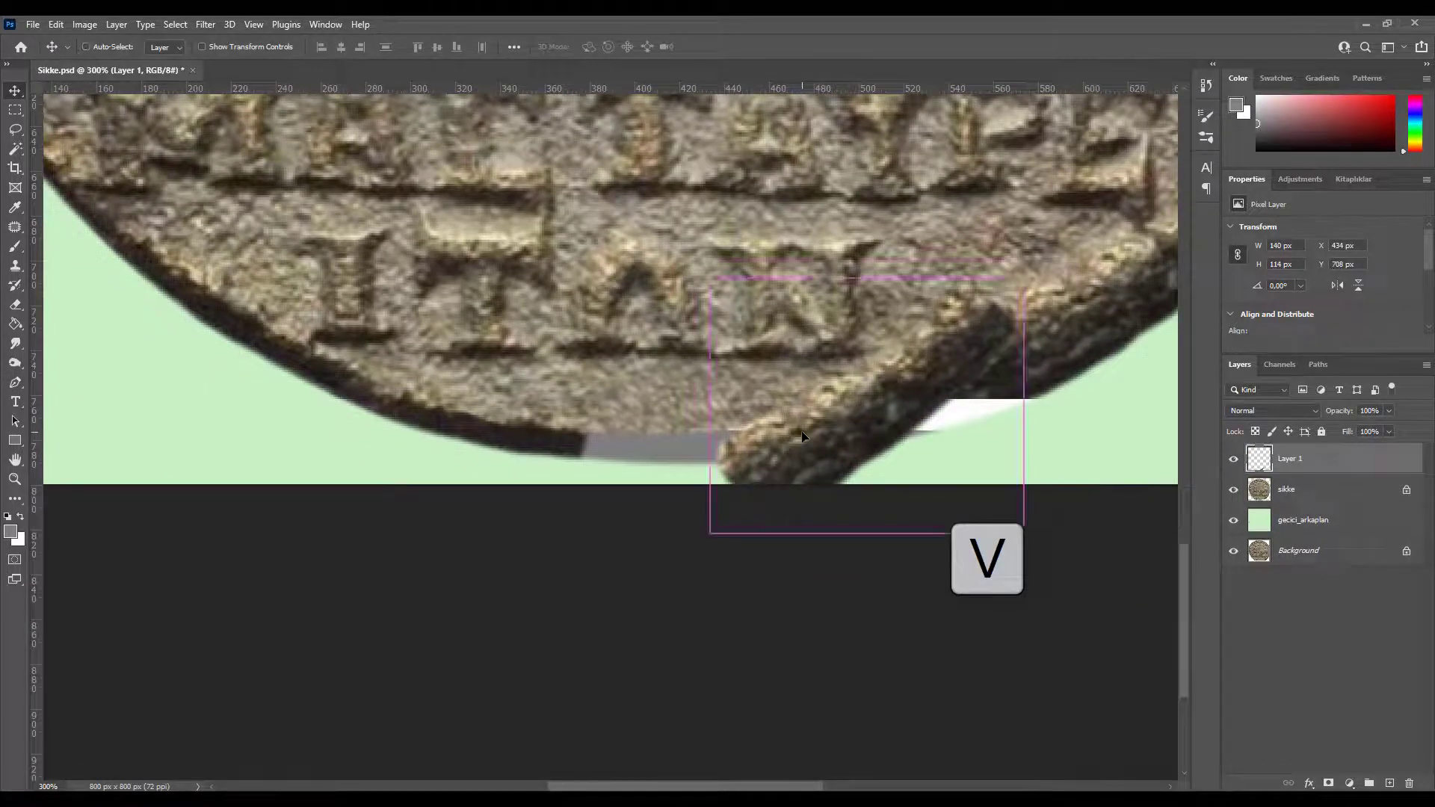
{"action": "key", "text": "ctrl+t"}
{"action": "left_click_drag", "start_coordinate": [824, 496], "coordinate": [689, 586]}
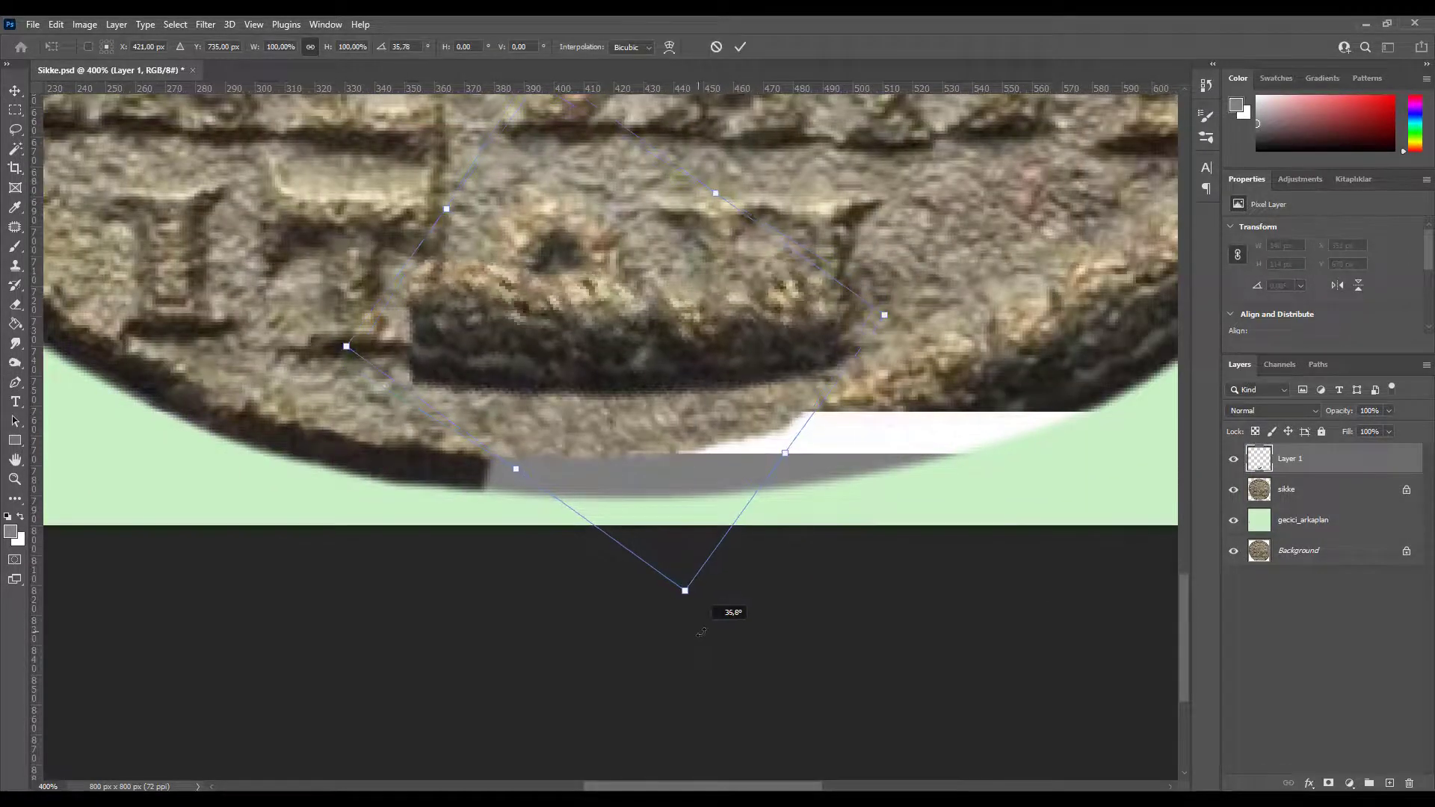
{"action": "left_click_drag", "start_coordinate": [697, 368], "coordinate": [769, 465]}
{"action": "left_click_drag", "start_coordinate": [999, 416], "coordinate": [1046, 384]}
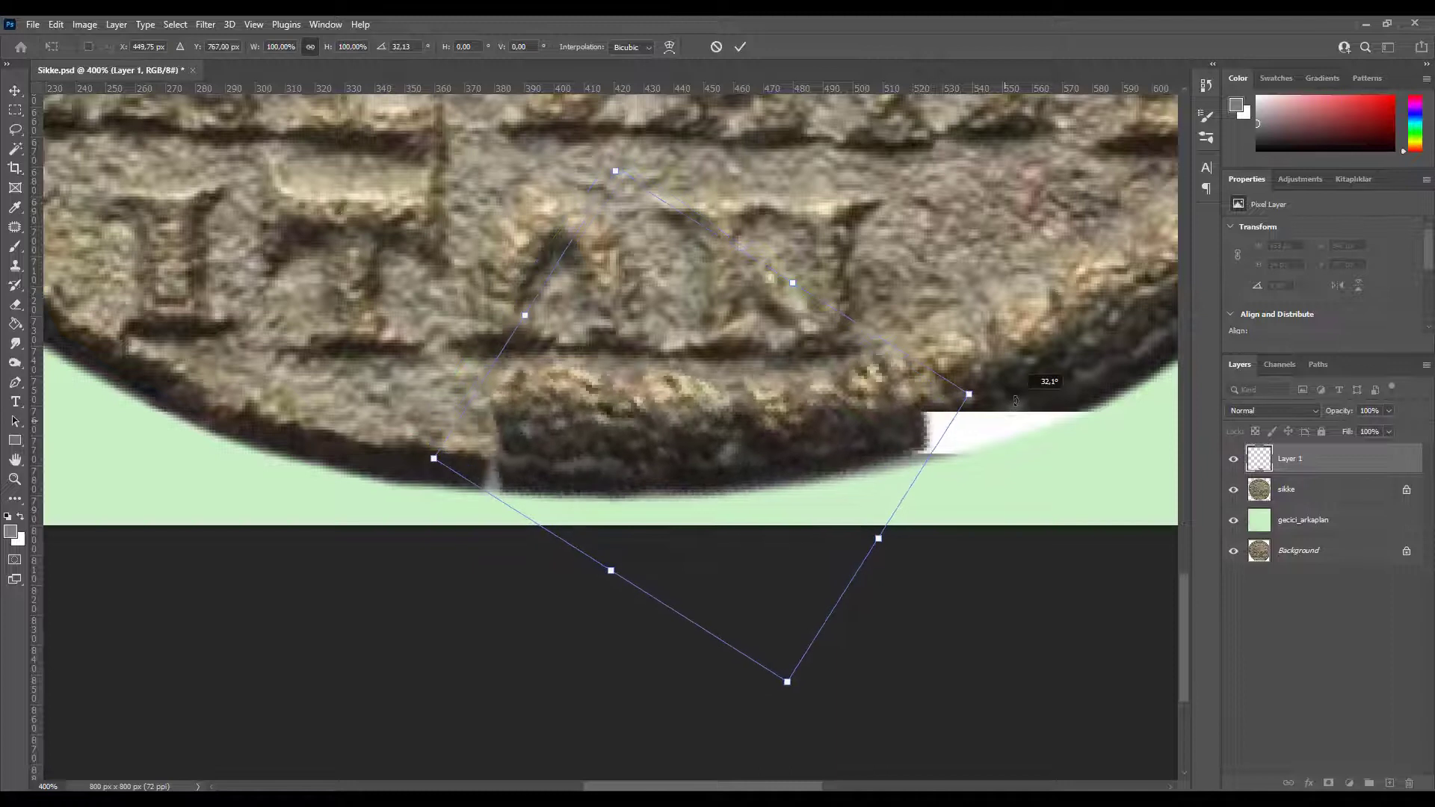
{"action": "left_click_drag", "start_coordinate": [798, 447], "coordinate": [786, 449]}
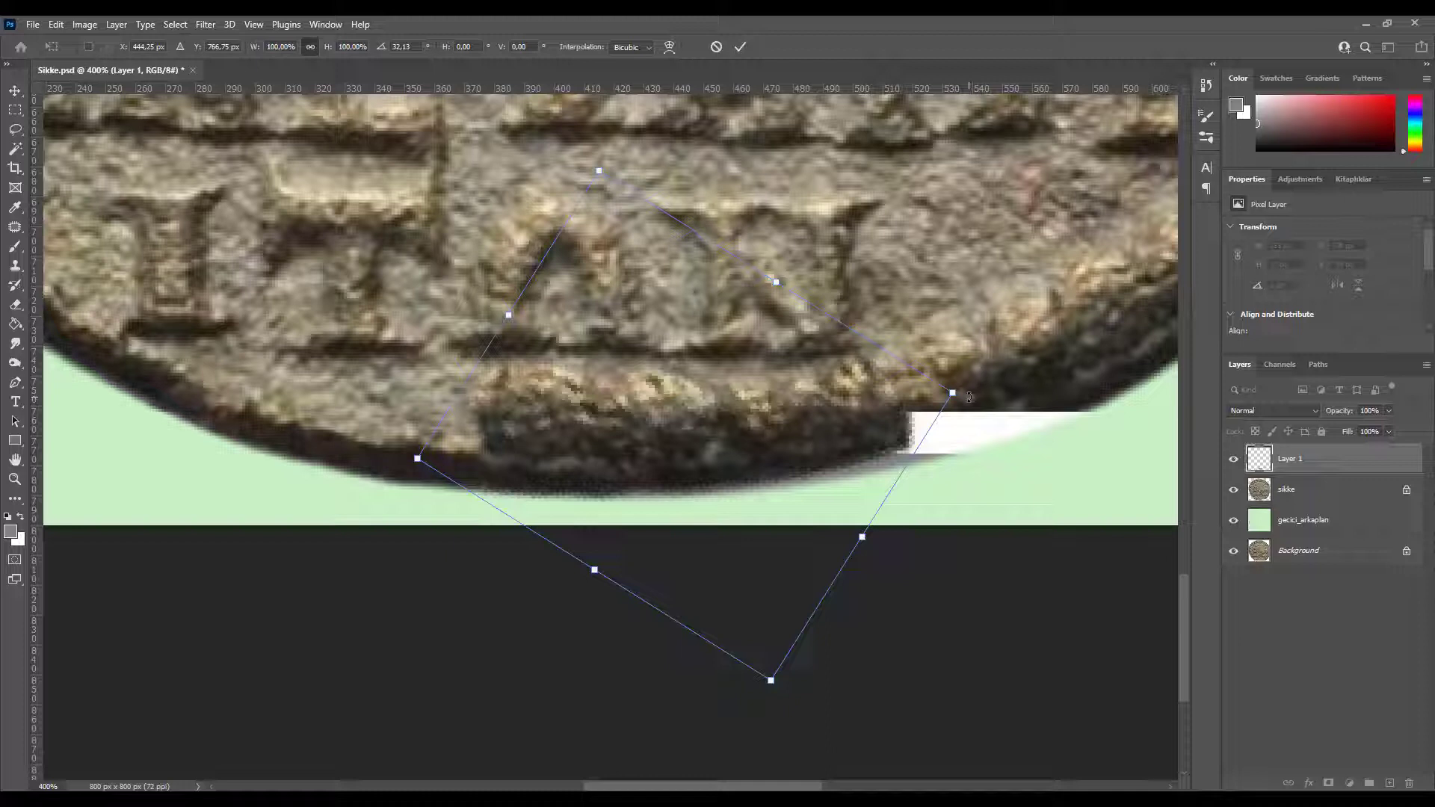
{"action": "key", "text": "Escape"}
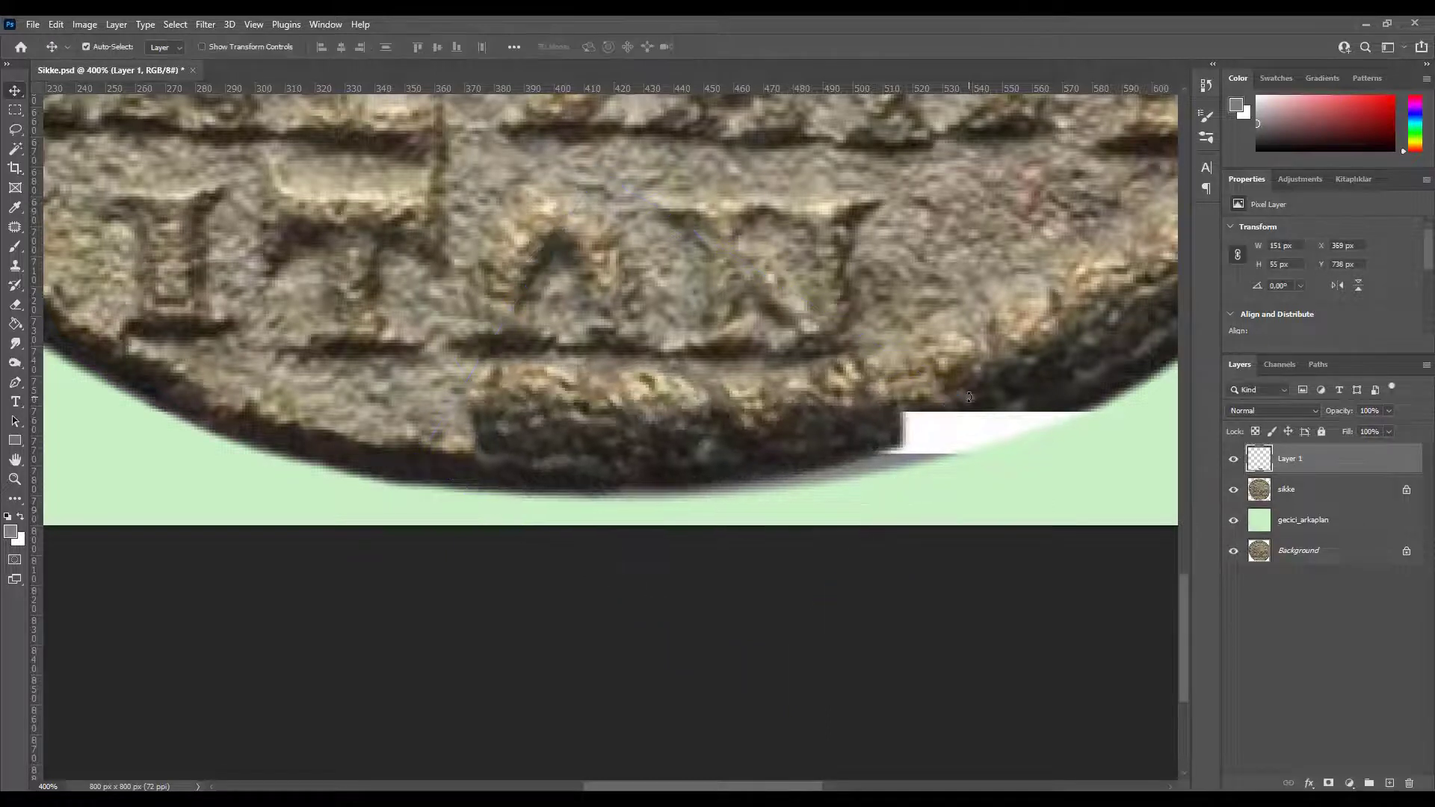
{"action": "left_click", "coordinate": [56, 24]}
- Puppet-warp the rim patch, pinning its top and bottom edges onto the coin's bottom curve, and commit
{"action": "left_click", "coordinate": [84, 323]}
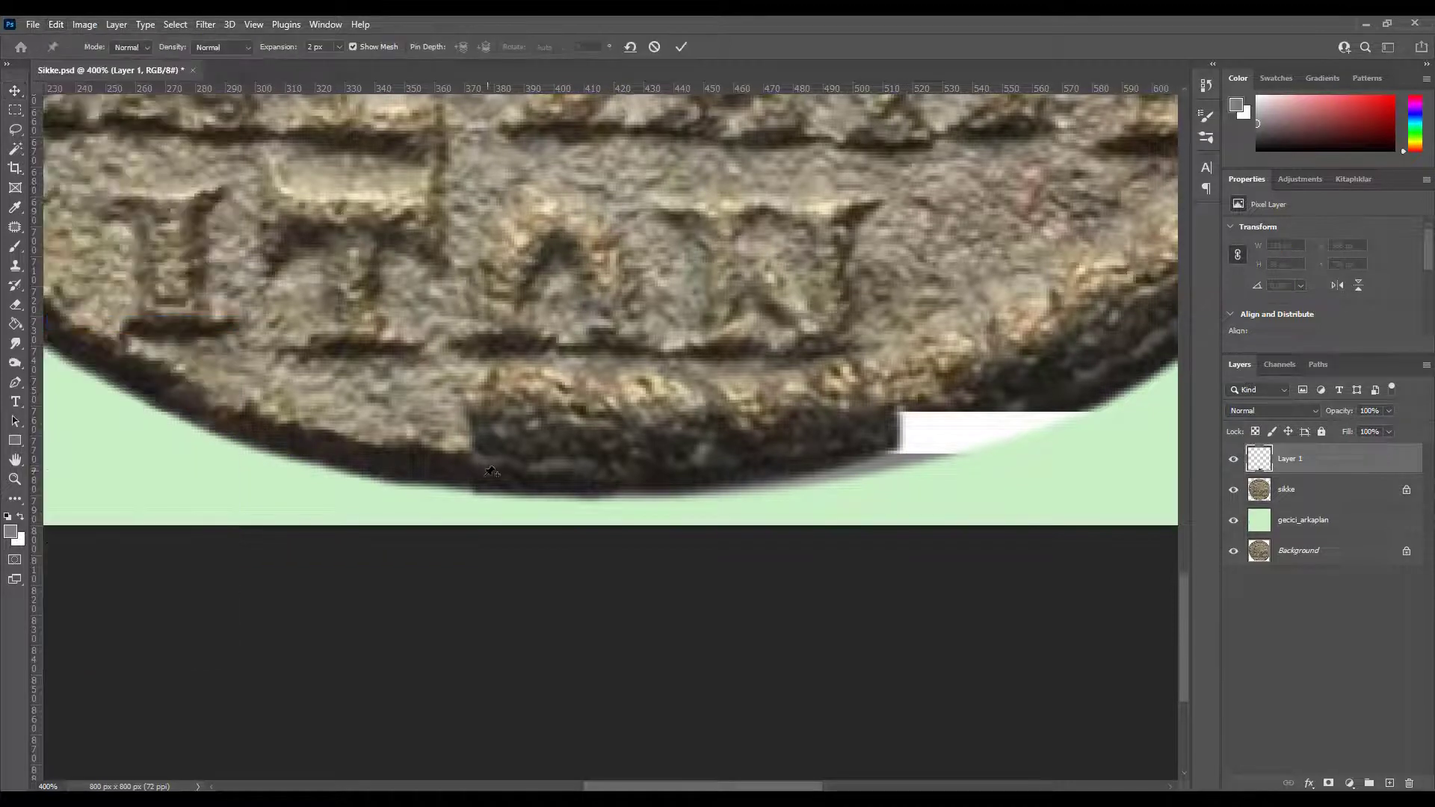
{"action": "left_click", "coordinate": [483, 484]}
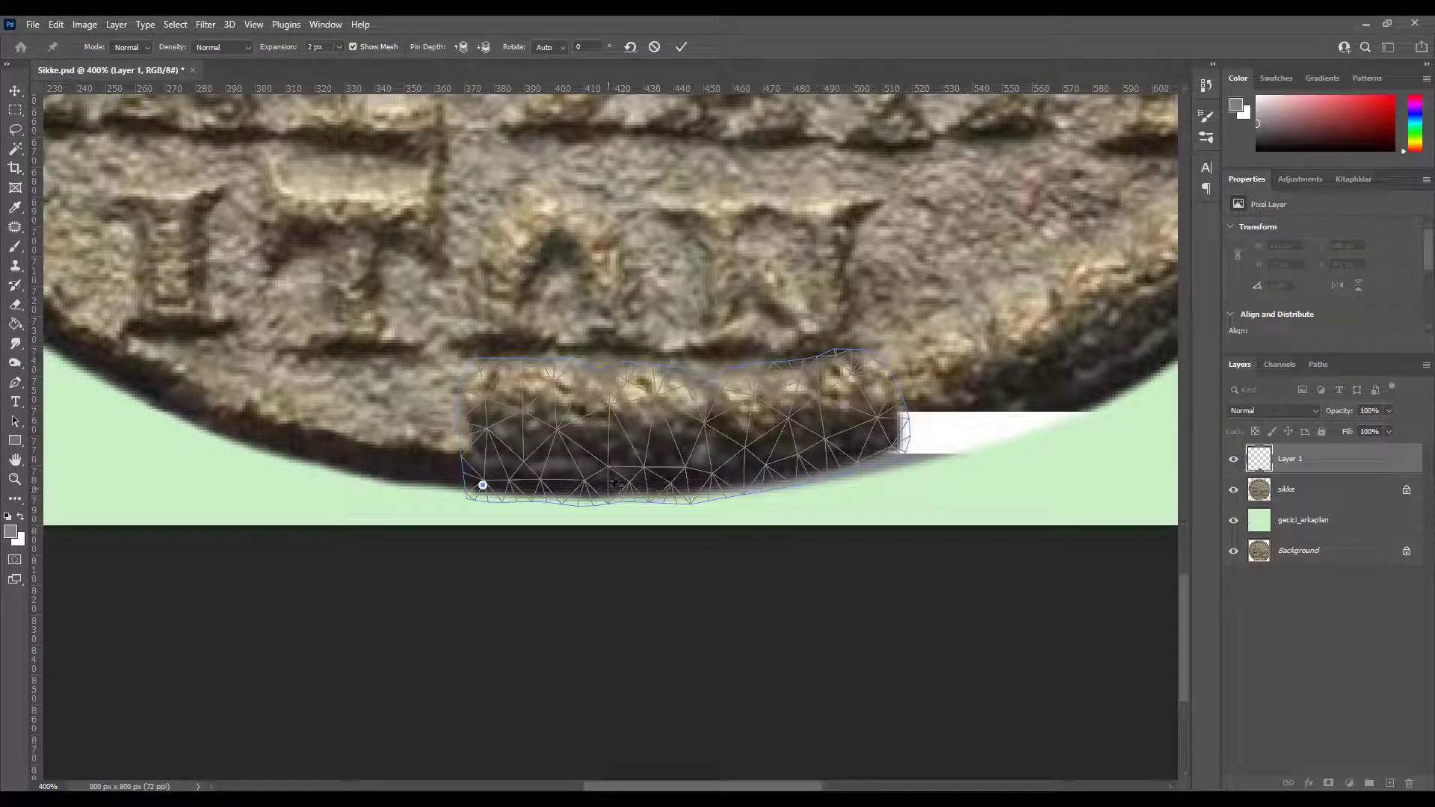
{"action": "left_click_drag", "start_coordinate": [592, 492], "coordinate": [588, 494]}
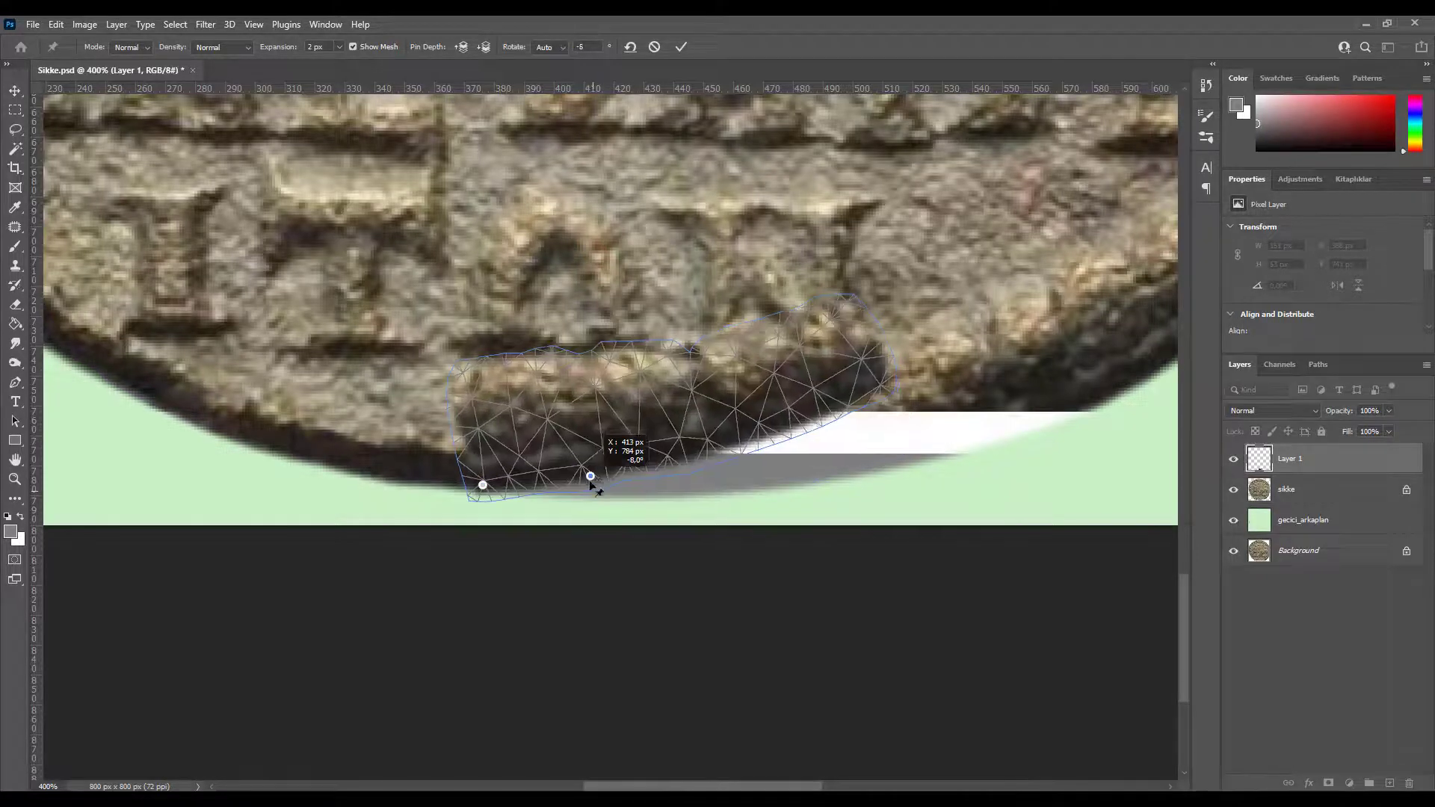
{"action": "left_click_drag", "start_coordinate": [679, 493], "coordinate": [676, 496]}
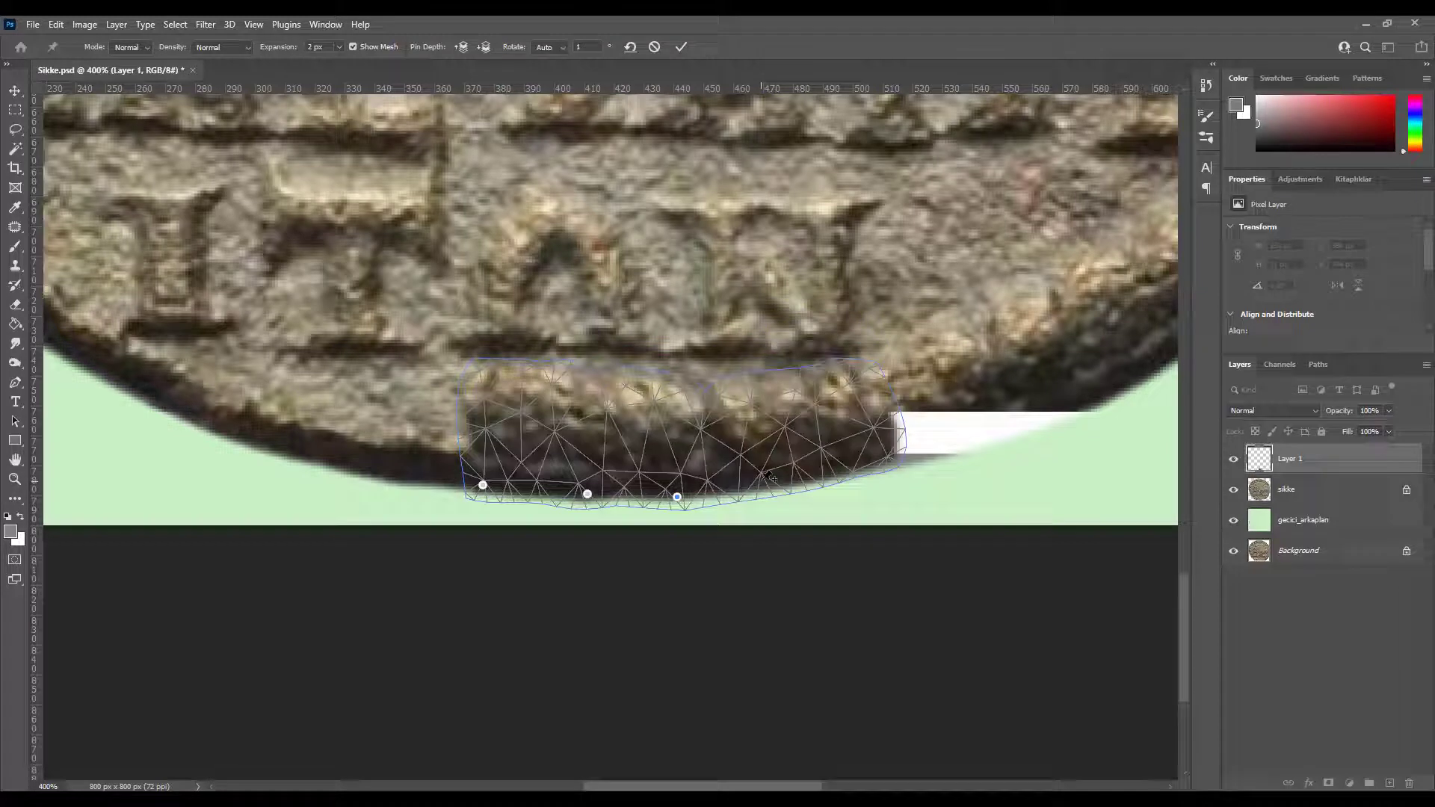
{"action": "left_click_drag", "start_coordinate": [760, 483], "coordinate": [887, 464]}
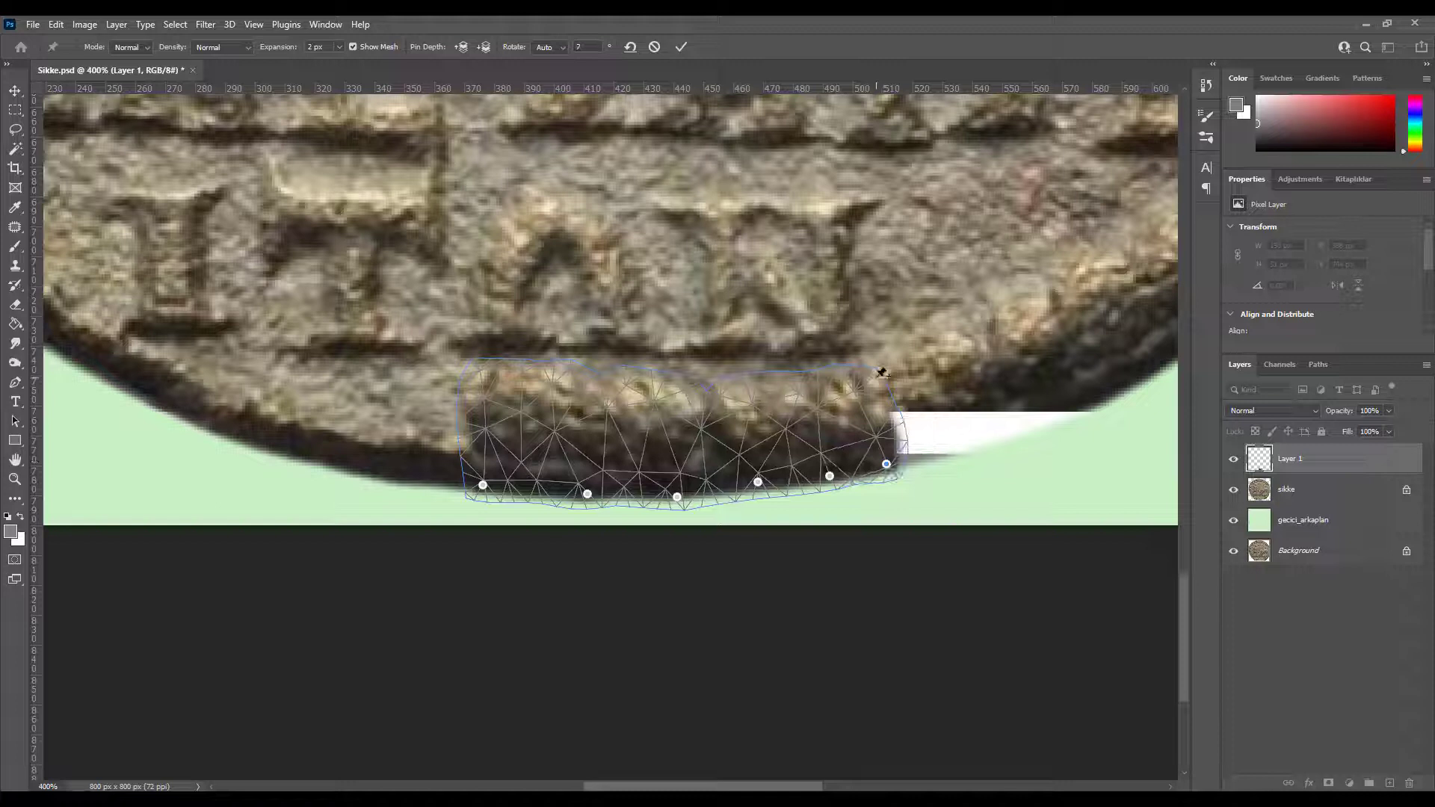
{"action": "left_click_drag", "start_coordinate": [875, 377], "coordinate": [865, 371]}
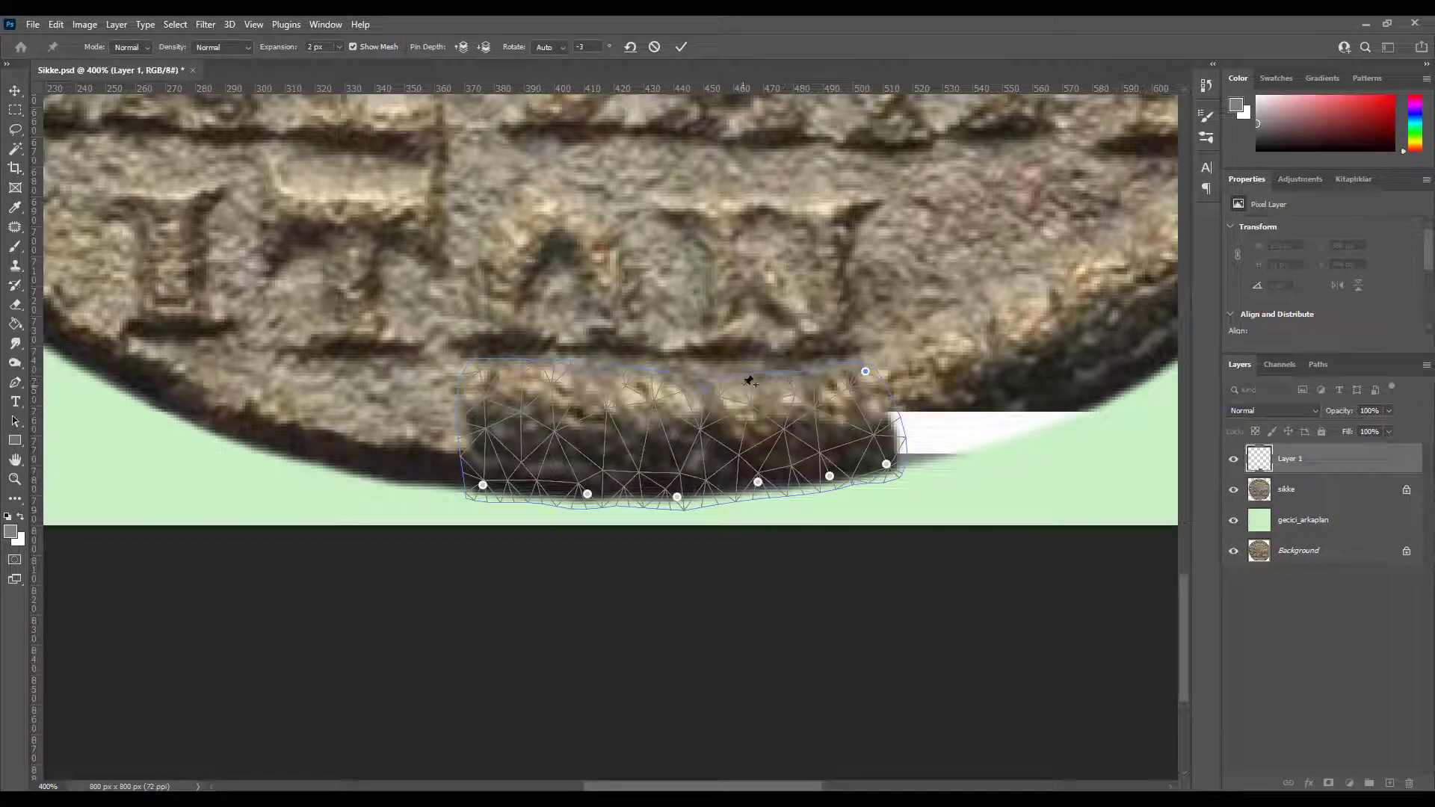
{"action": "left_click_drag", "start_coordinate": [748, 381], "coordinate": [745, 401]}
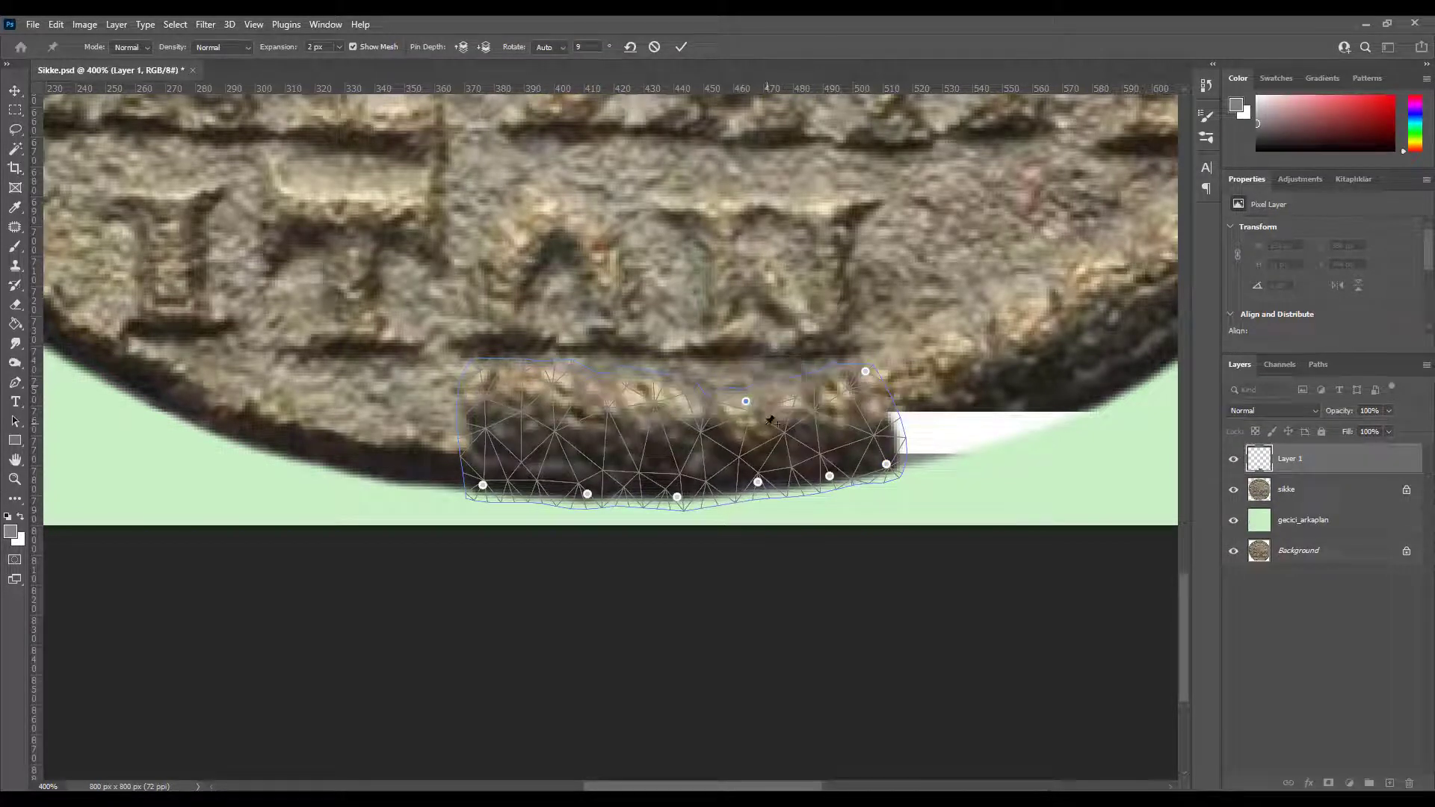
{"action": "left_click_drag", "start_coordinate": [650, 416], "coordinate": [650, 431]}
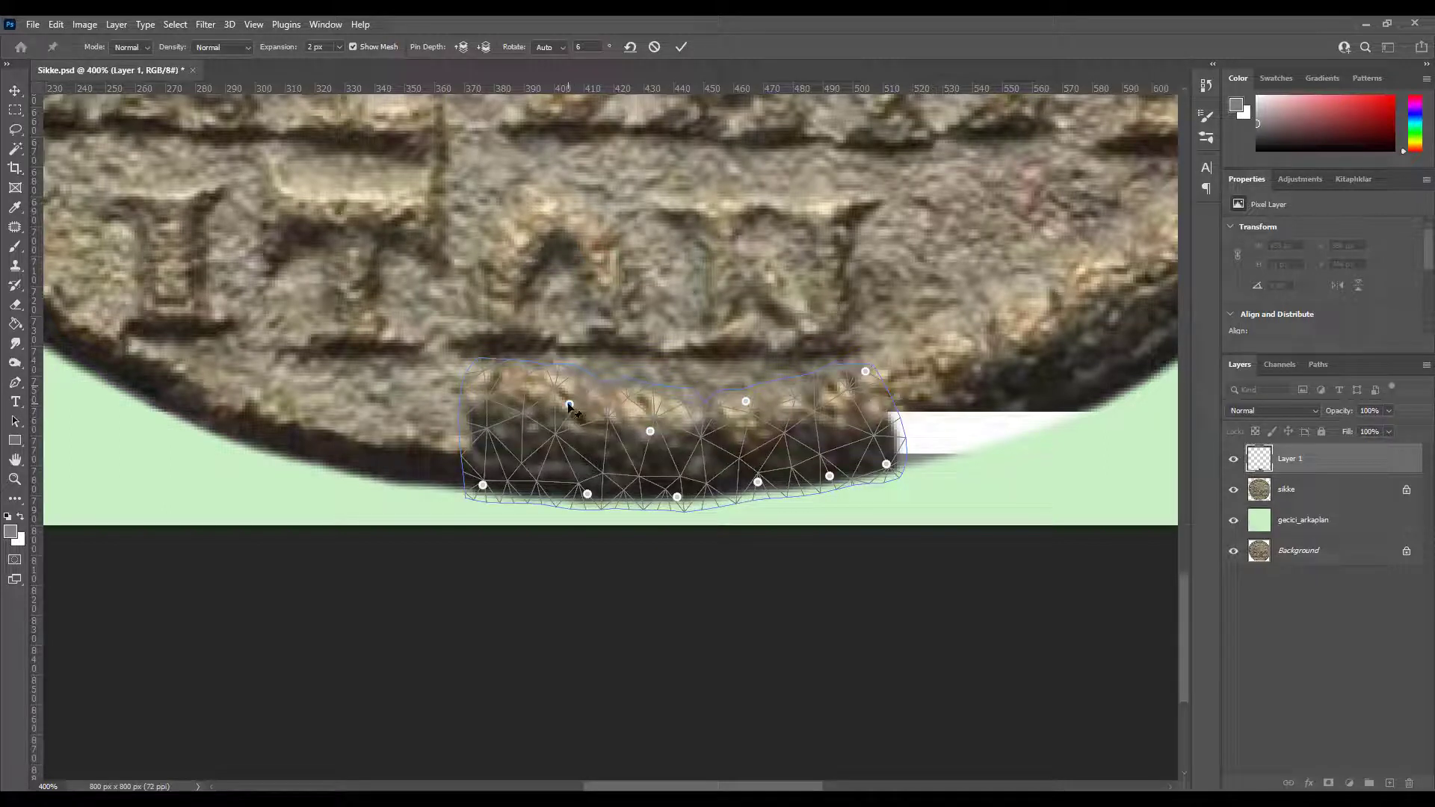
{"action": "left_click_drag", "start_coordinate": [576, 400], "coordinate": [569, 436]}
{"action": "left_click_drag", "start_coordinate": [512, 395], "coordinate": [501, 440]}
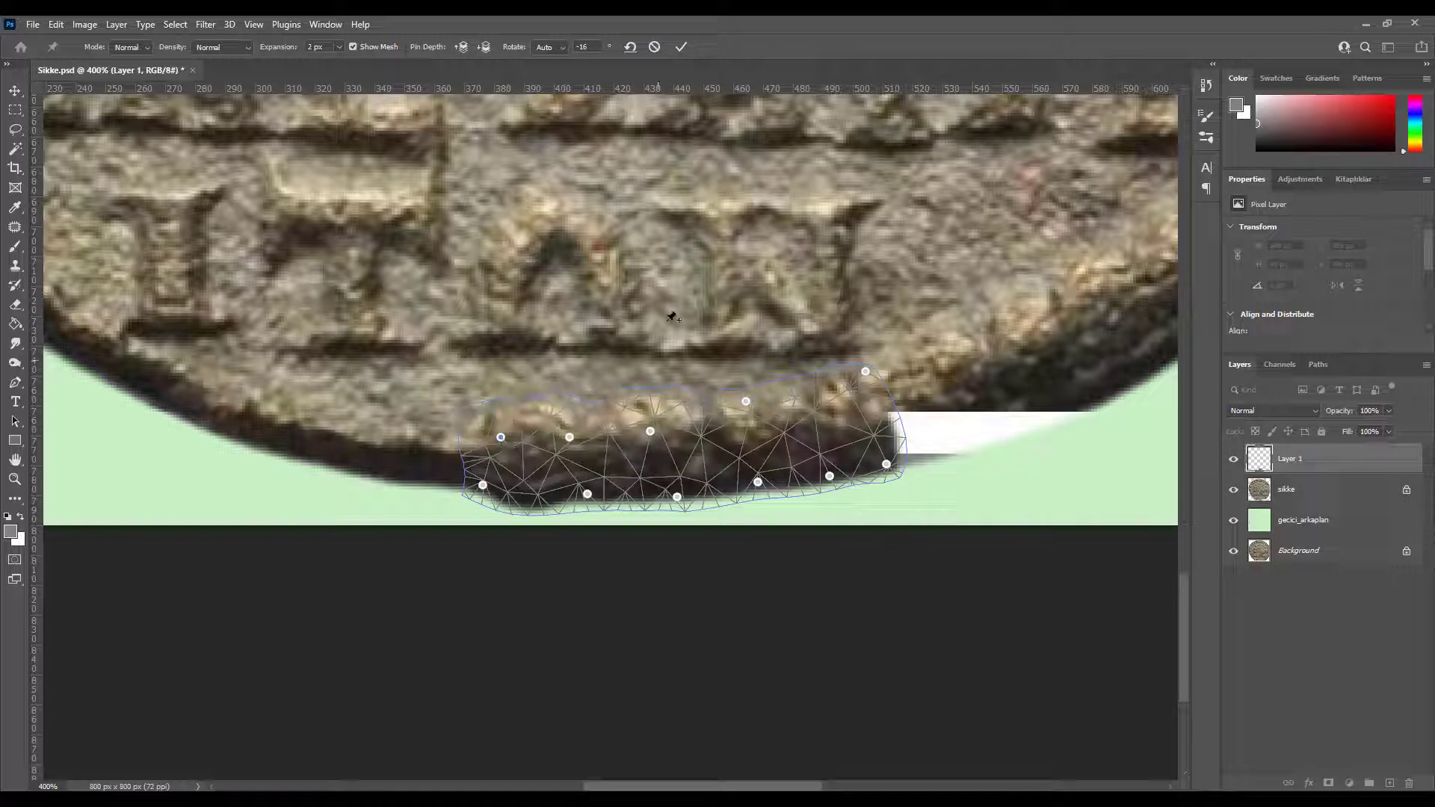
{"action": "left_click", "coordinate": [682, 47]}
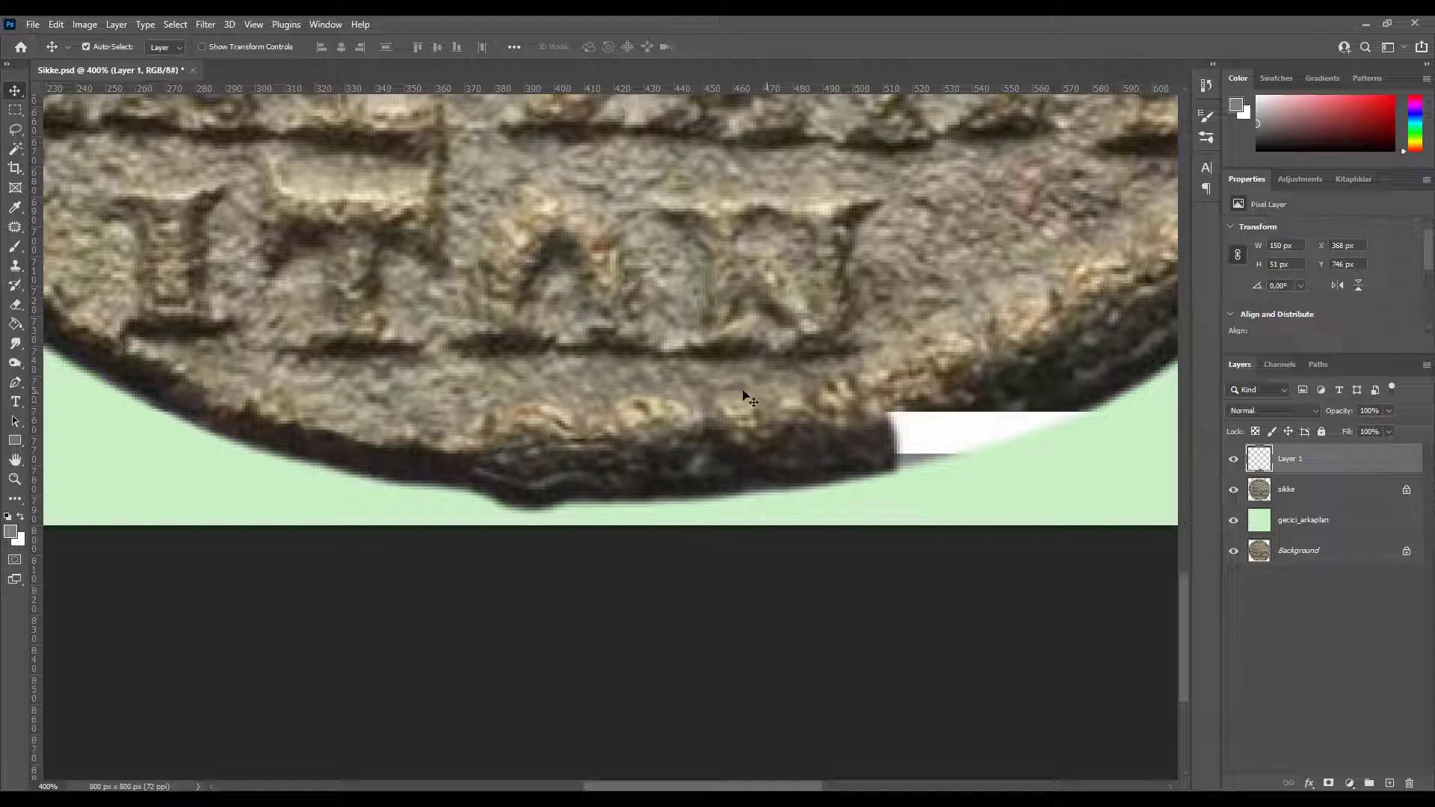
- Soft-erase the patch edges and darken it slightly with Hue/Saturation Lightness -5
{"action": "key", "text": "e"}
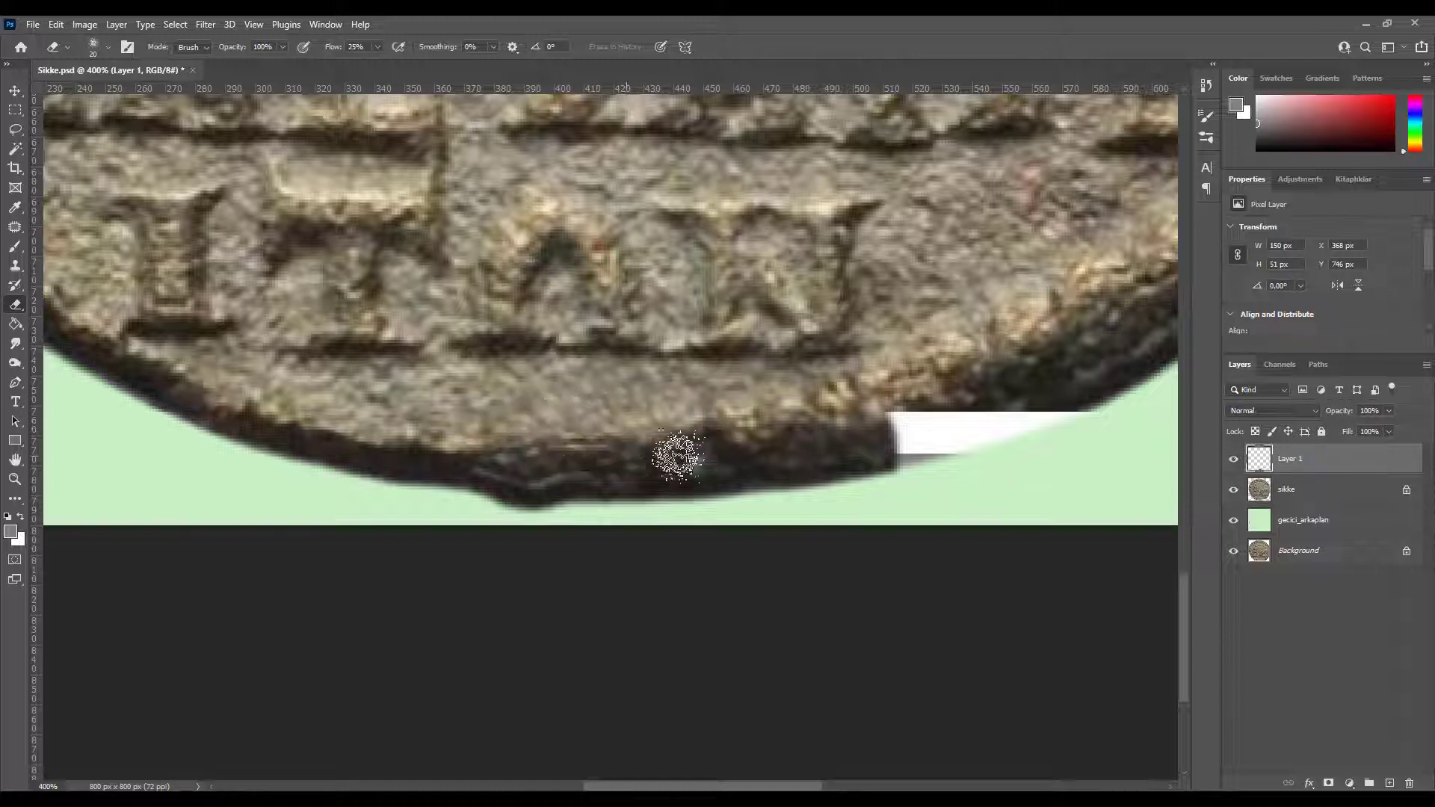
{"action": "key", "text": "ctrl+u"}
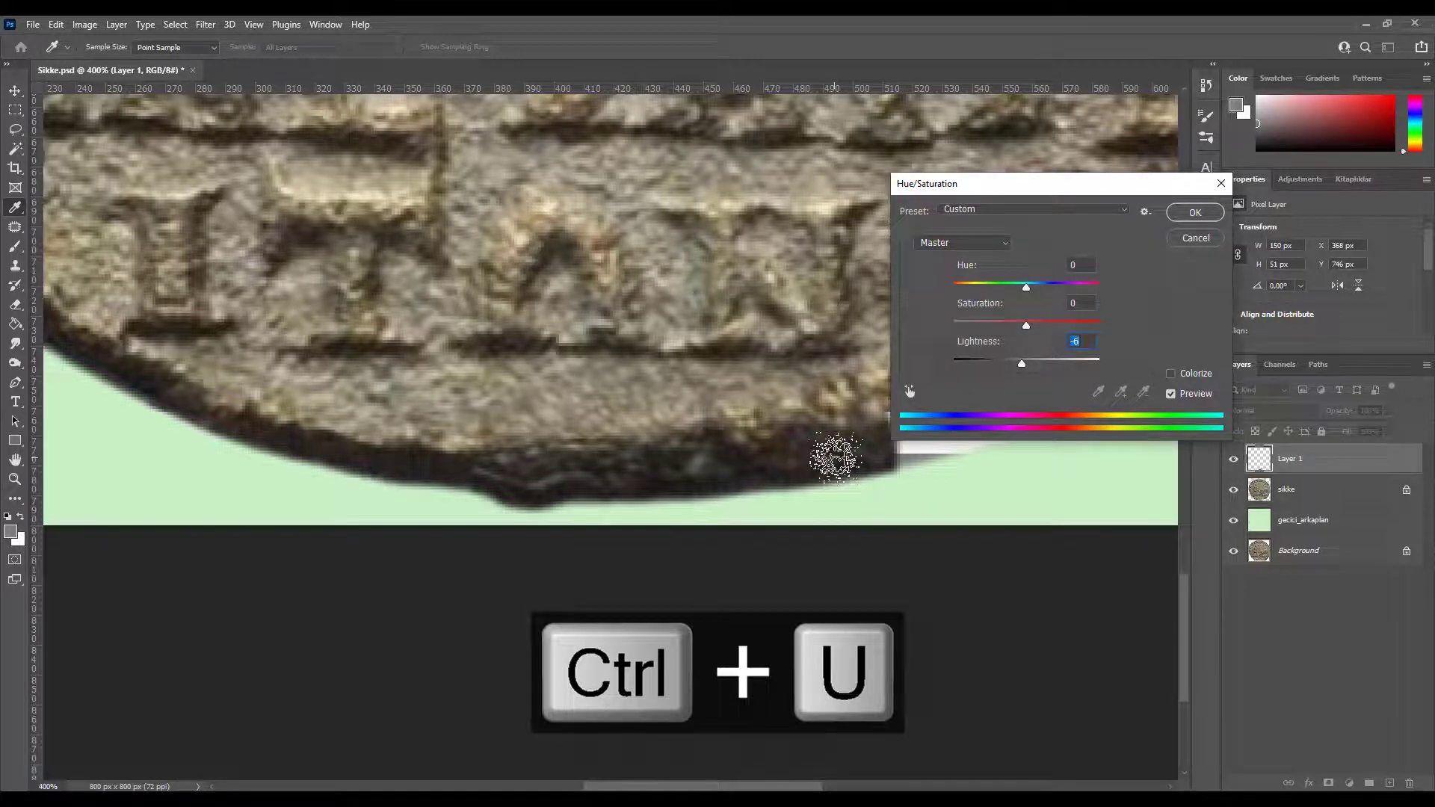
{"action": "key", "text": "Return"}
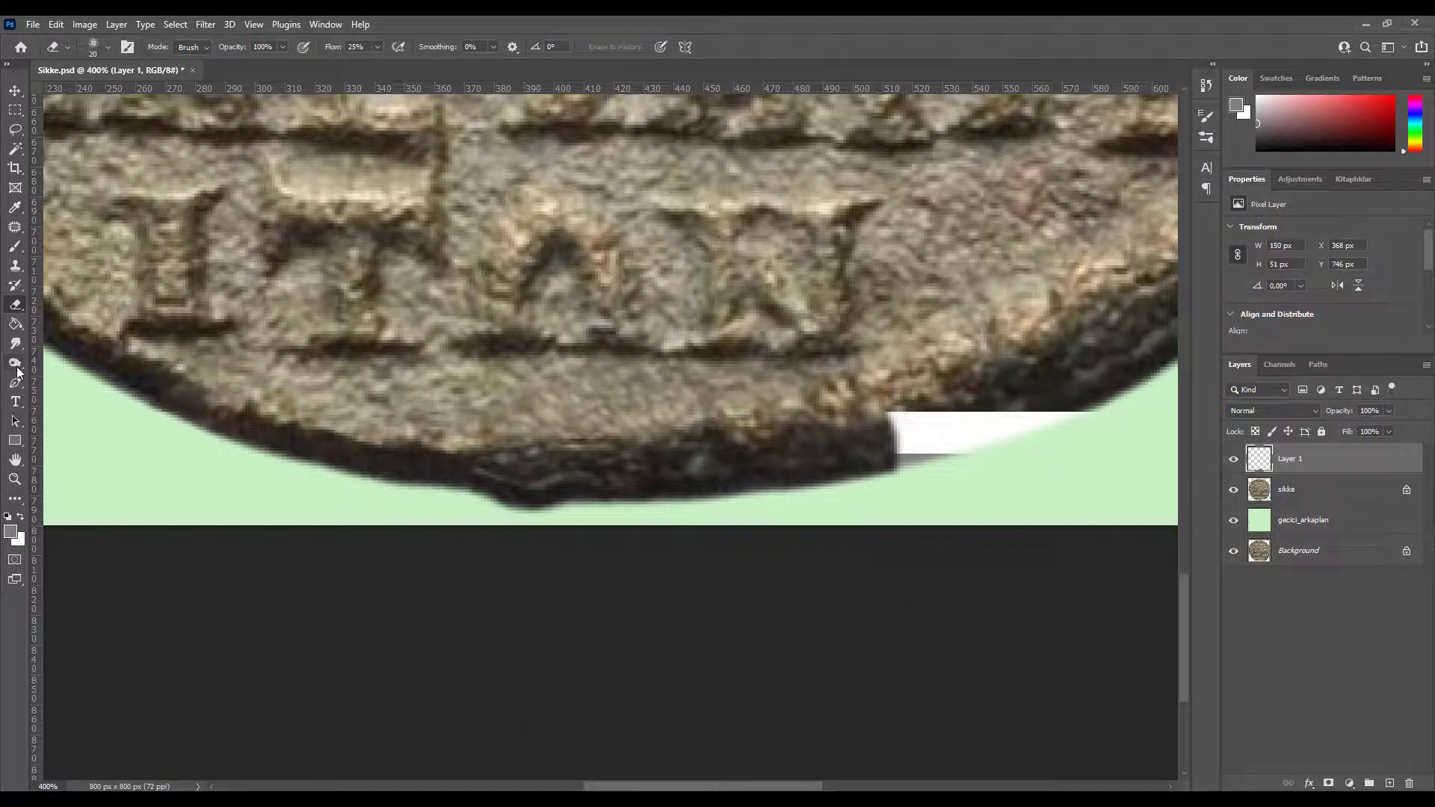
{"action": "left_click", "coordinate": [16, 364]}
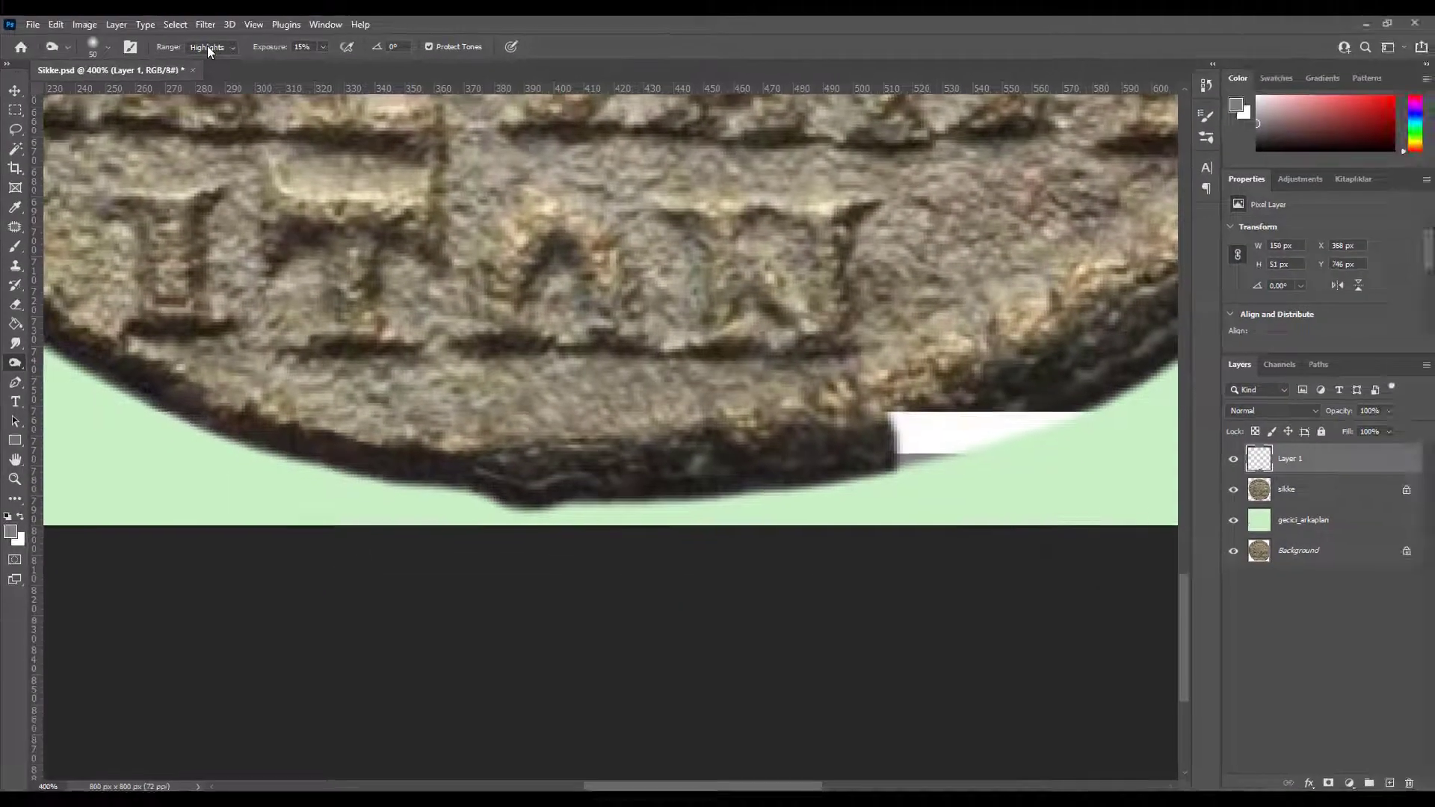
- Set the Burn tool range to Midtones with 20% exposure
{"action": "left_click", "coordinate": [415, 71]}
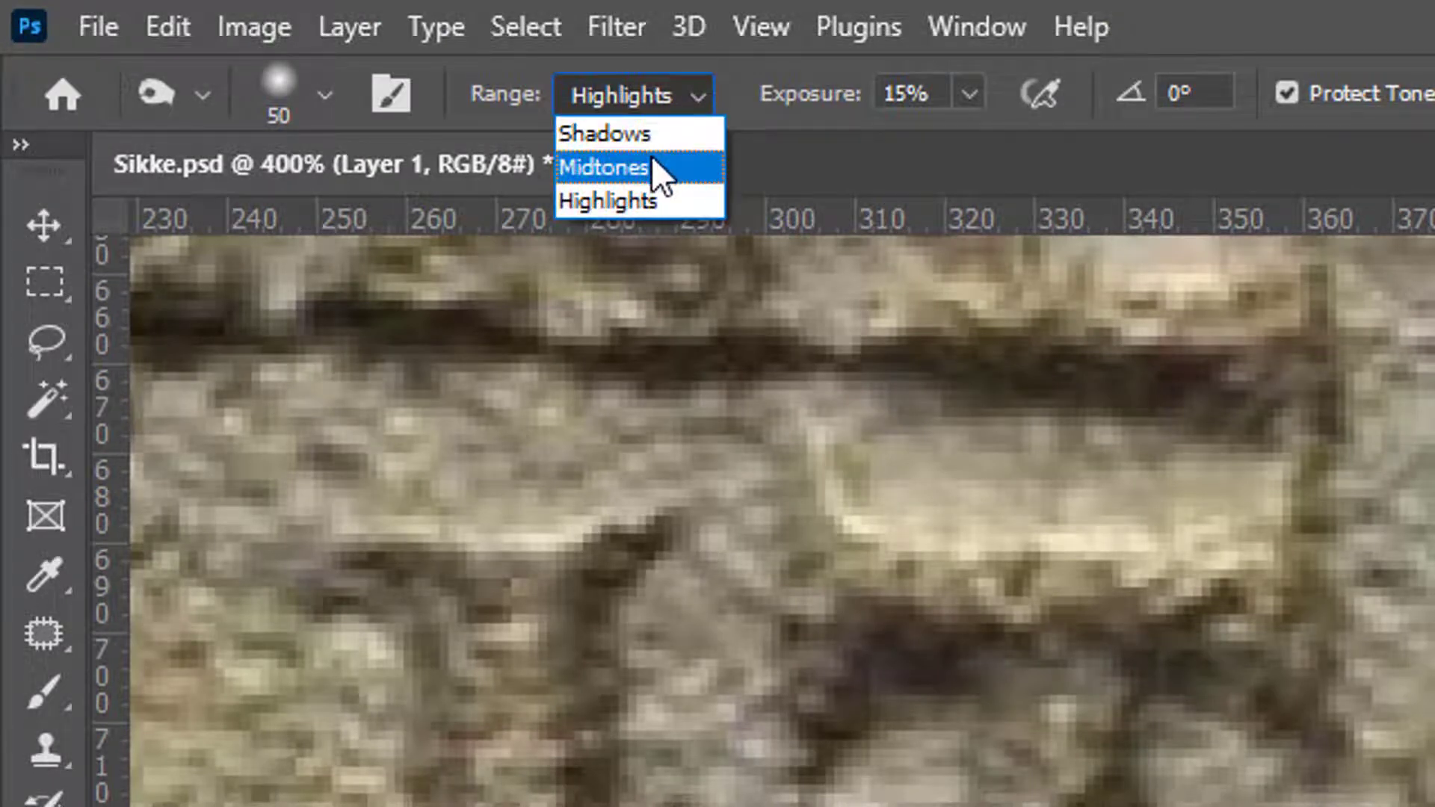
{"action": "left_click", "coordinate": [651, 168]}
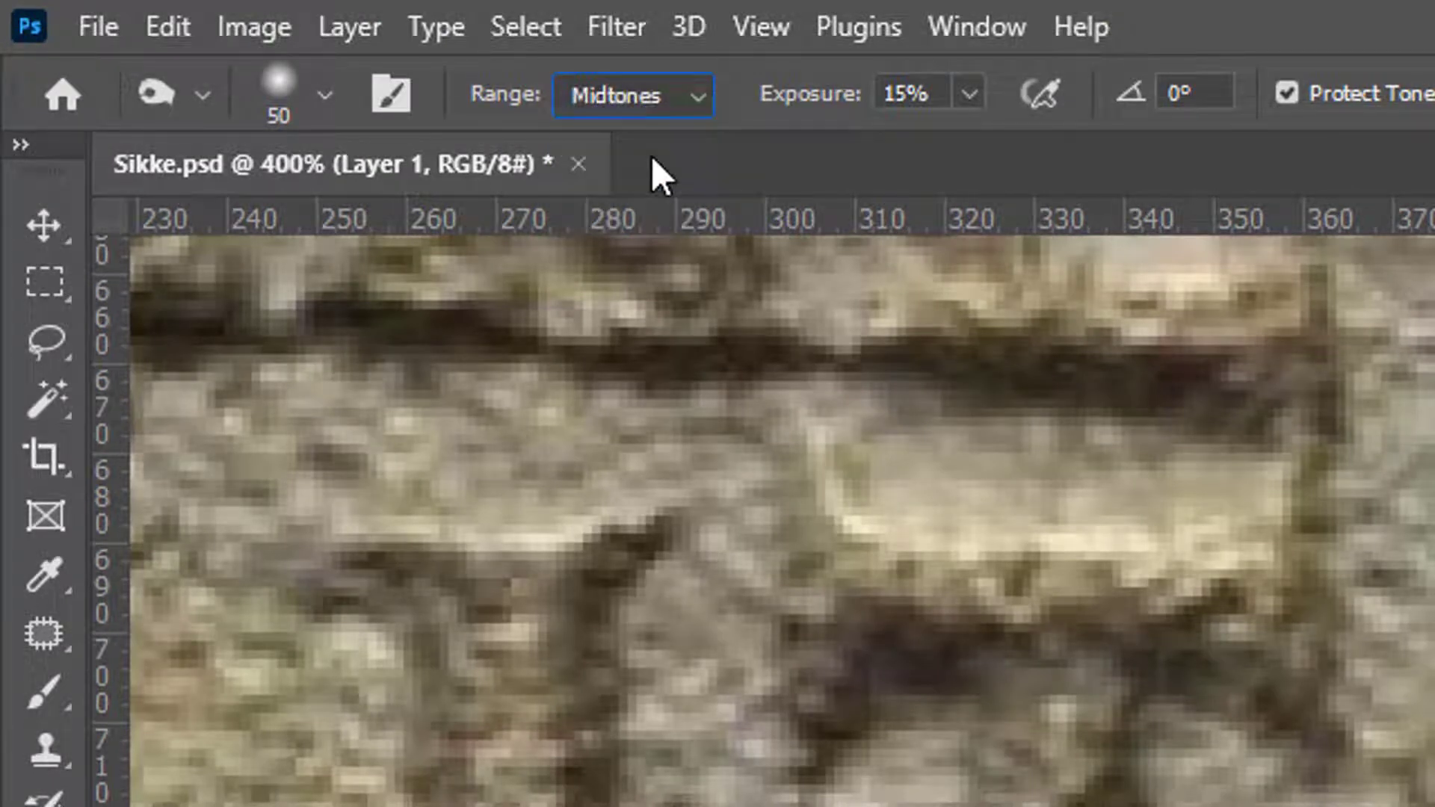
{"action": "double_click", "coordinate": [930, 97]}
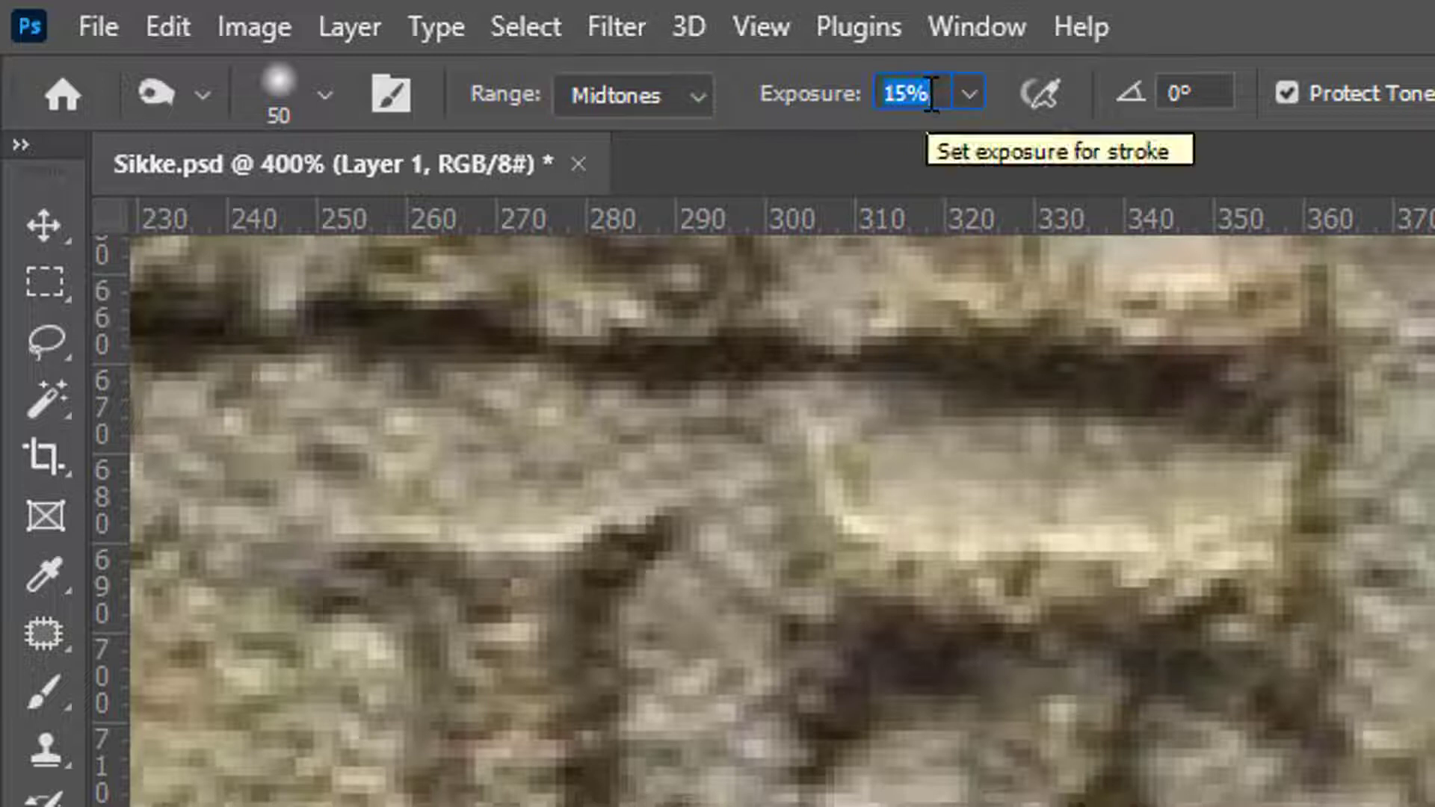
{"action": "type", "text": "20"}
{"action": "key", "text": "Return"}
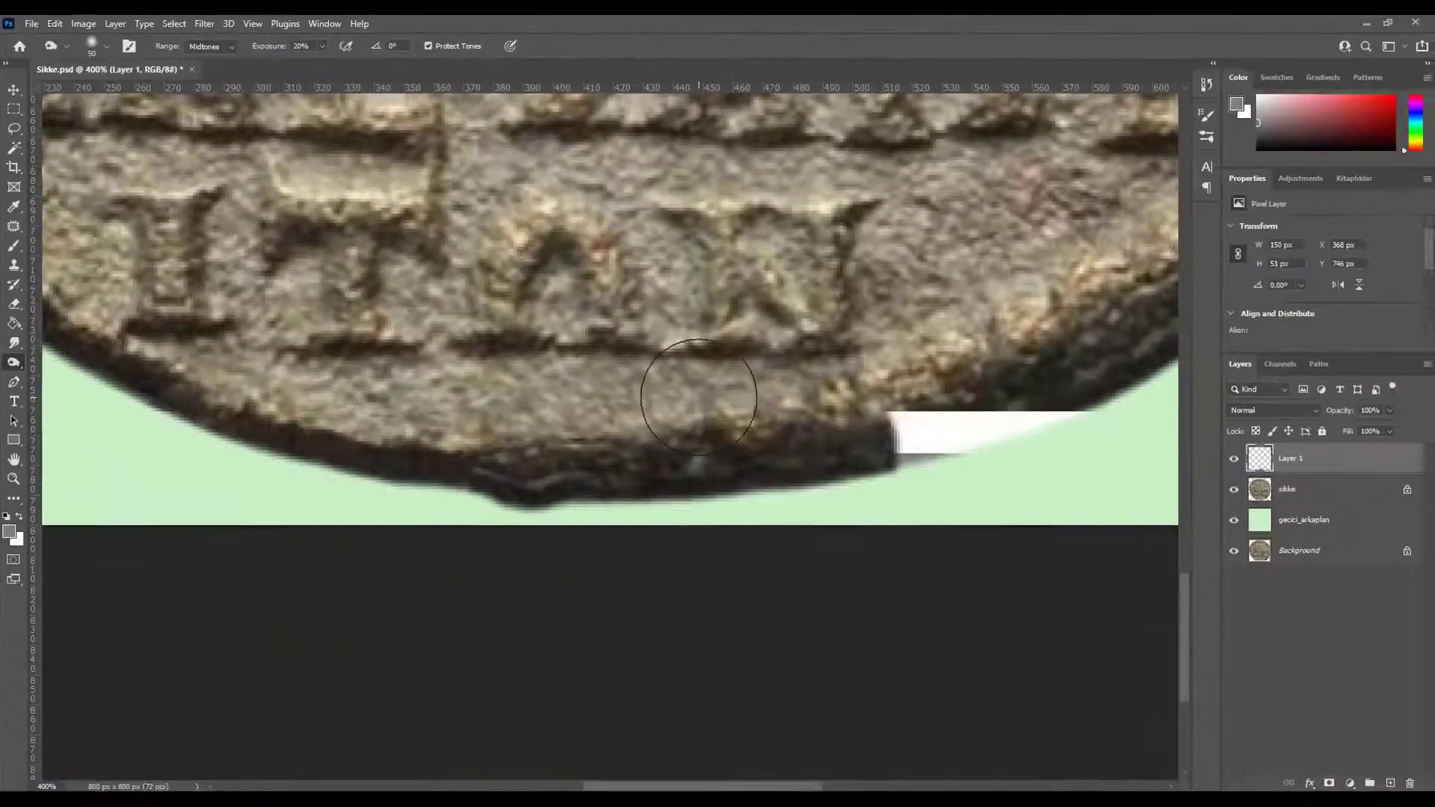
- Set the burn brush to 15 px size with 0% hardness
{"action": "right_click", "coordinate": [698, 396]}
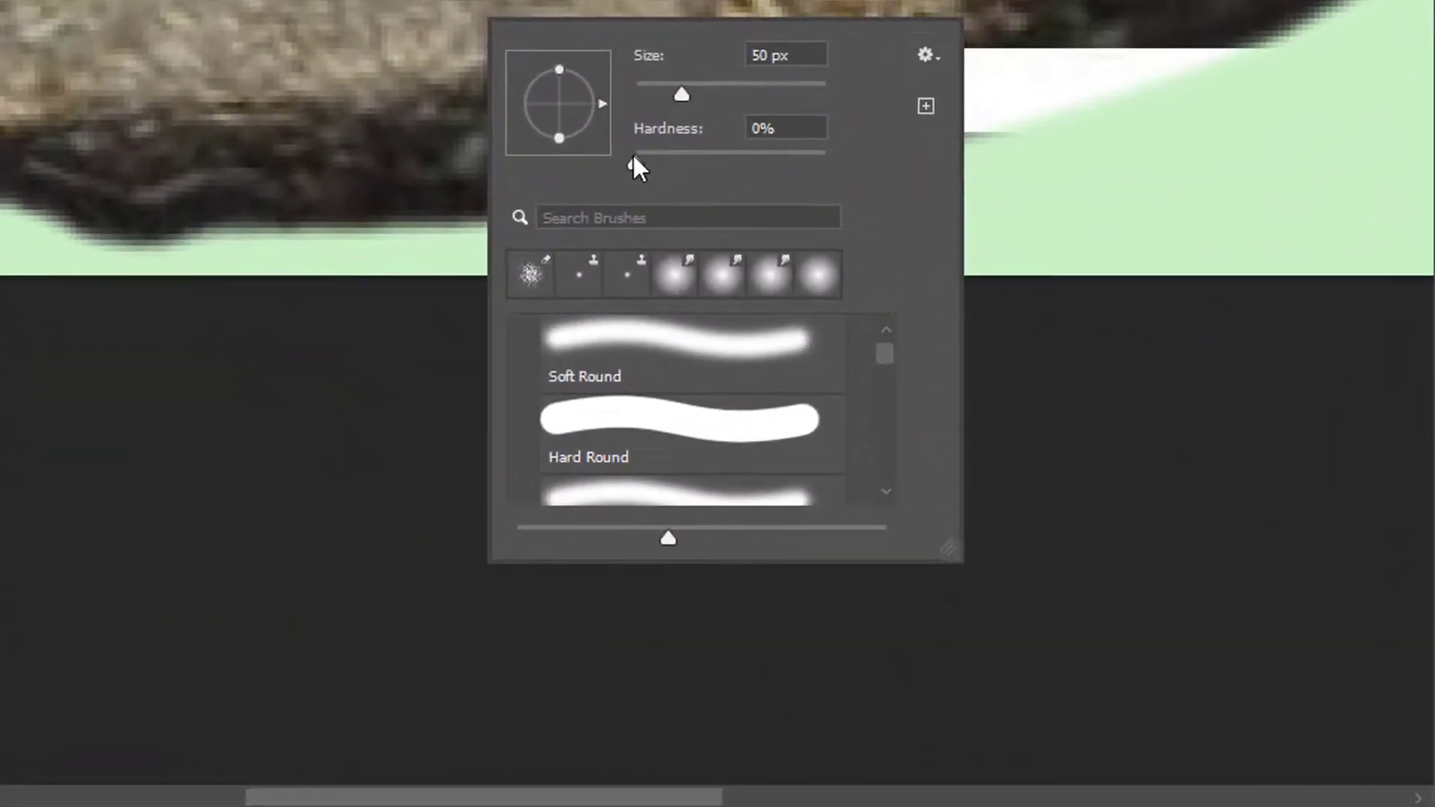
{"action": "left_click", "coordinate": [712, 125]}
{"action": "left_click", "coordinate": [682, 57]}
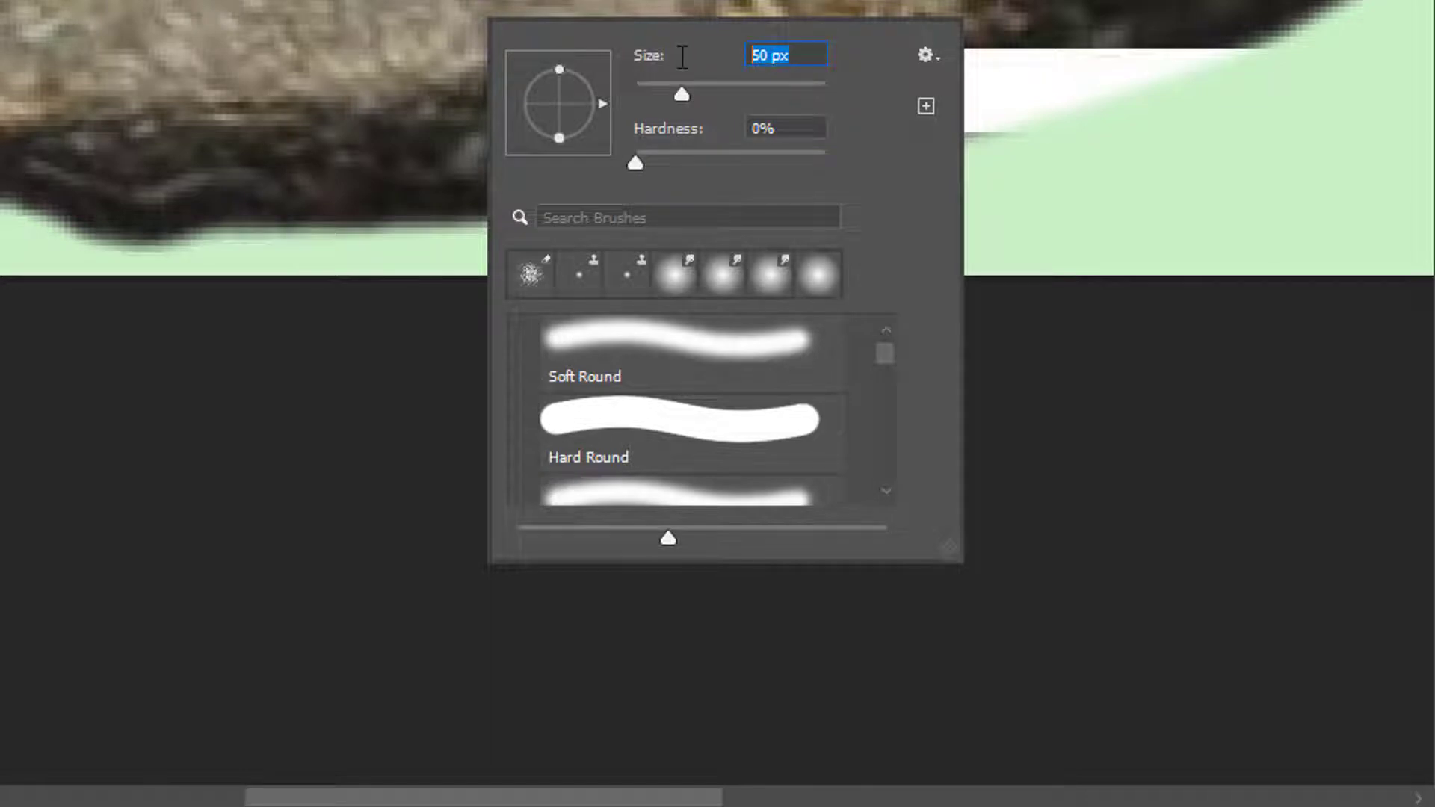
{"action": "type", "text": "15"}
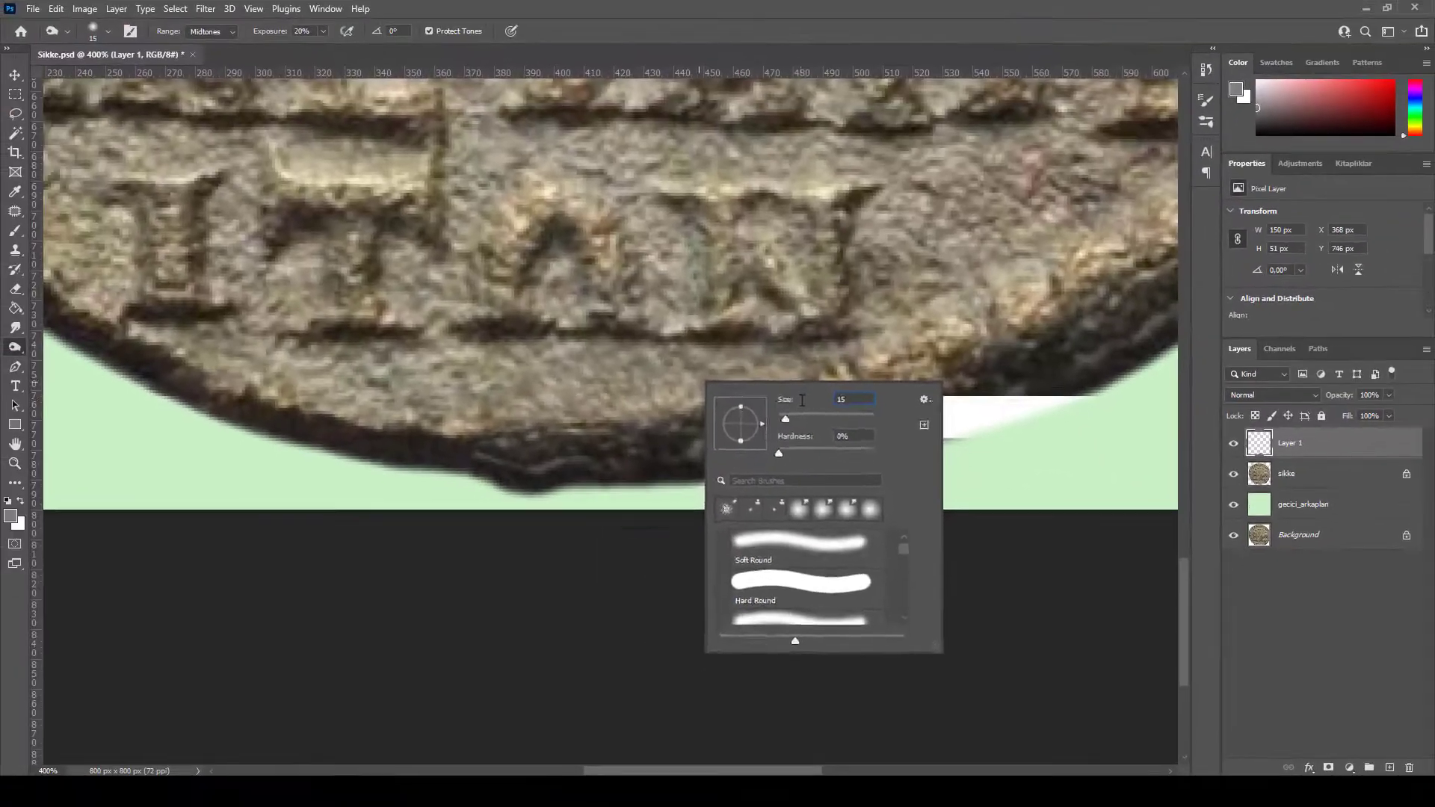
{"action": "key", "text": "Return"}
- Burn the lower rim in midtones and shadows to even out the patch seam, then clear the selection
{"action": "mouse_move", "coordinate": [553, 479]}
{"action": "left_mouse_down"}
{"action": "mouse_move", "coordinate": [682, 456]}
{"action": "mouse_move", "coordinate": [814, 456]}
{"action": "left_mouse_up"}
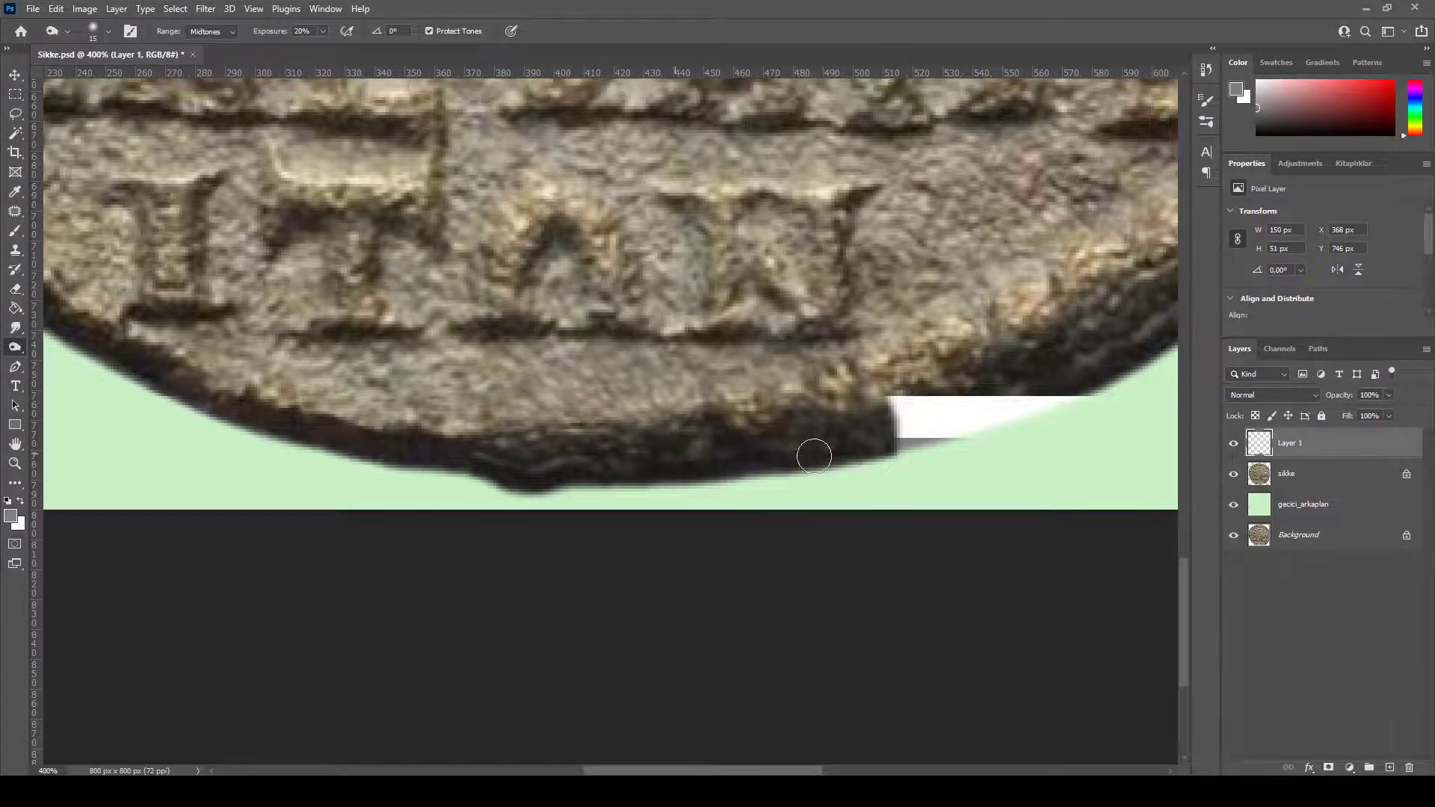
{"action": "mouse_move", "coordinate": [682, 482]}
{"action": "left_mouse_down"}
{"action": "mouse_move", "coordinate": [624, 464]}
{"action": "mouse_move", "coordinate": [889, 452]}
{"action": "mouse_move", "coordinate": [560, 468]}
{"action": "left_mouse_up"}
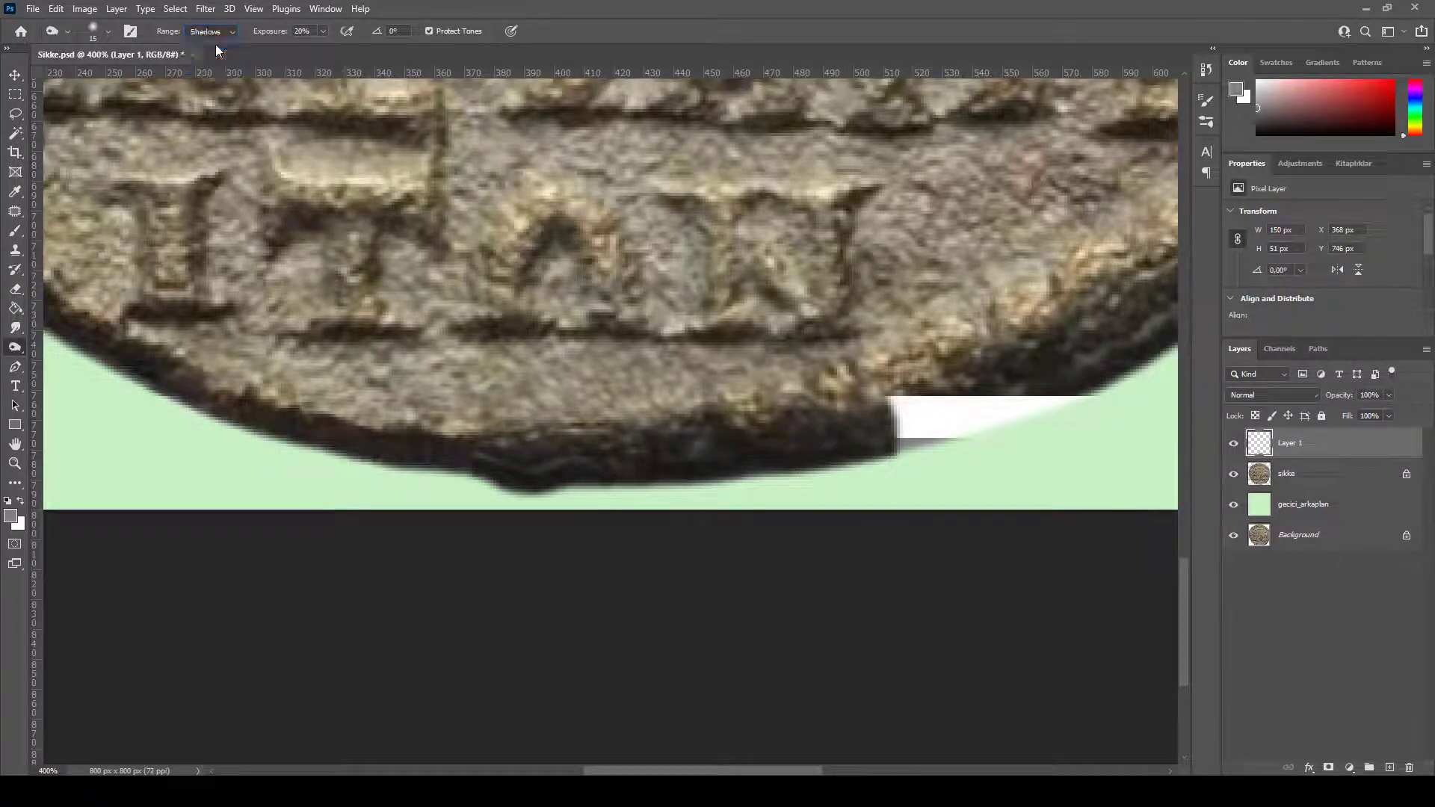
{"action": "mouse_move", "coordinate": [586, 458]}
{"action": "left_mouse_down"}
{"action": "mouse_move", "coordinate": [465, 467]}
{"action": "mouse_move", "coordinate": [593, 478]}
{"action": "mouse_move", "coordinate": [827, 451]}
{"action": "mouse_move", "coordinate": [514, 461]}
{"action": "mouse_move", "coordinate": [635, 476]}
{"action": "left_mouse_up"}
{"action": "mouse_move", "coordinate": [748, 471]}
{"action": "left_mouse_down"}
{"action": "mouse_move", "coordinate": [708, 438]}
{"action": "mouse_move", "coordinate": [753, 461]}
{"action": "left_mouse_up"}
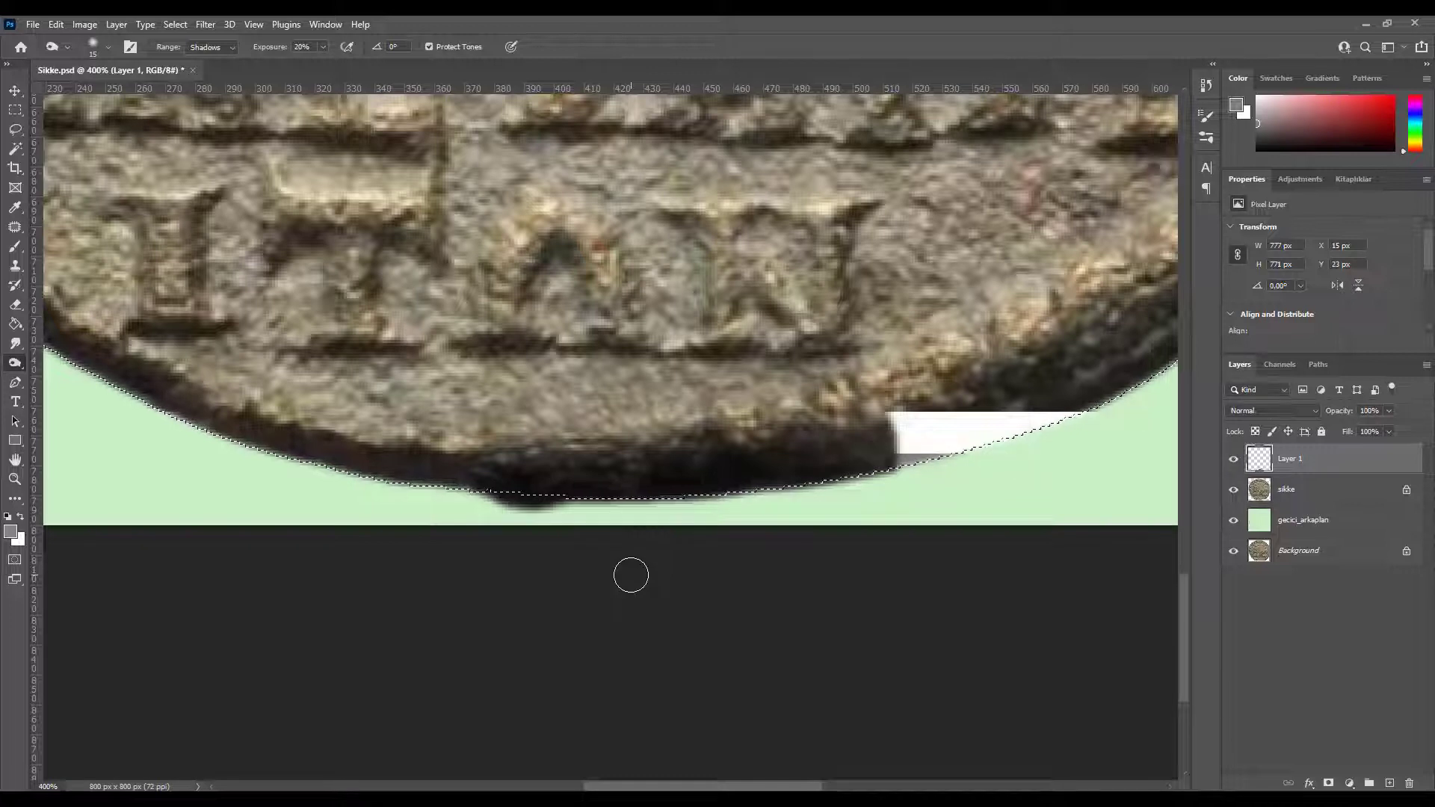
{"action": "key", "text": "ctrl+shift+i"}
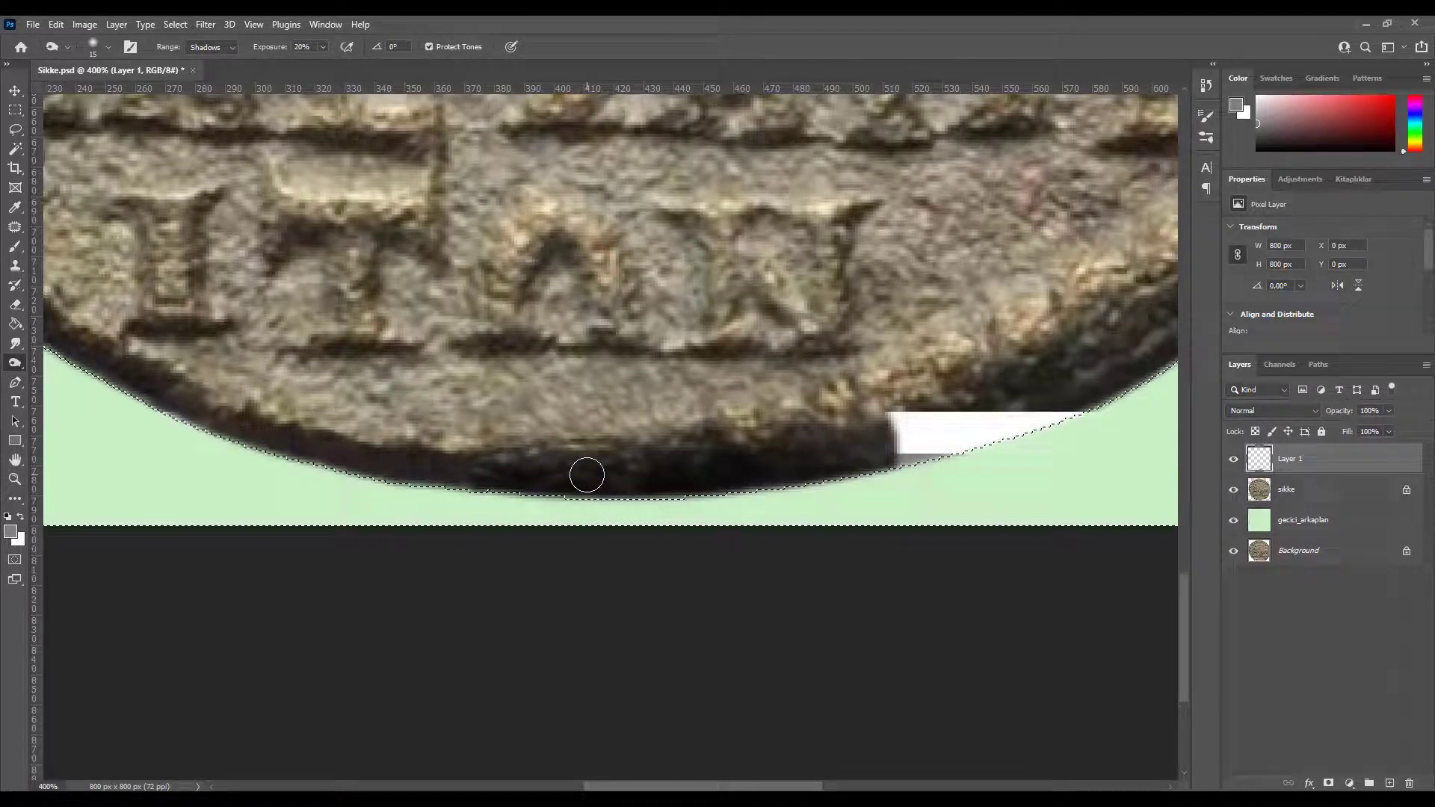
{"action": "key", "text": "ctrl+d"}
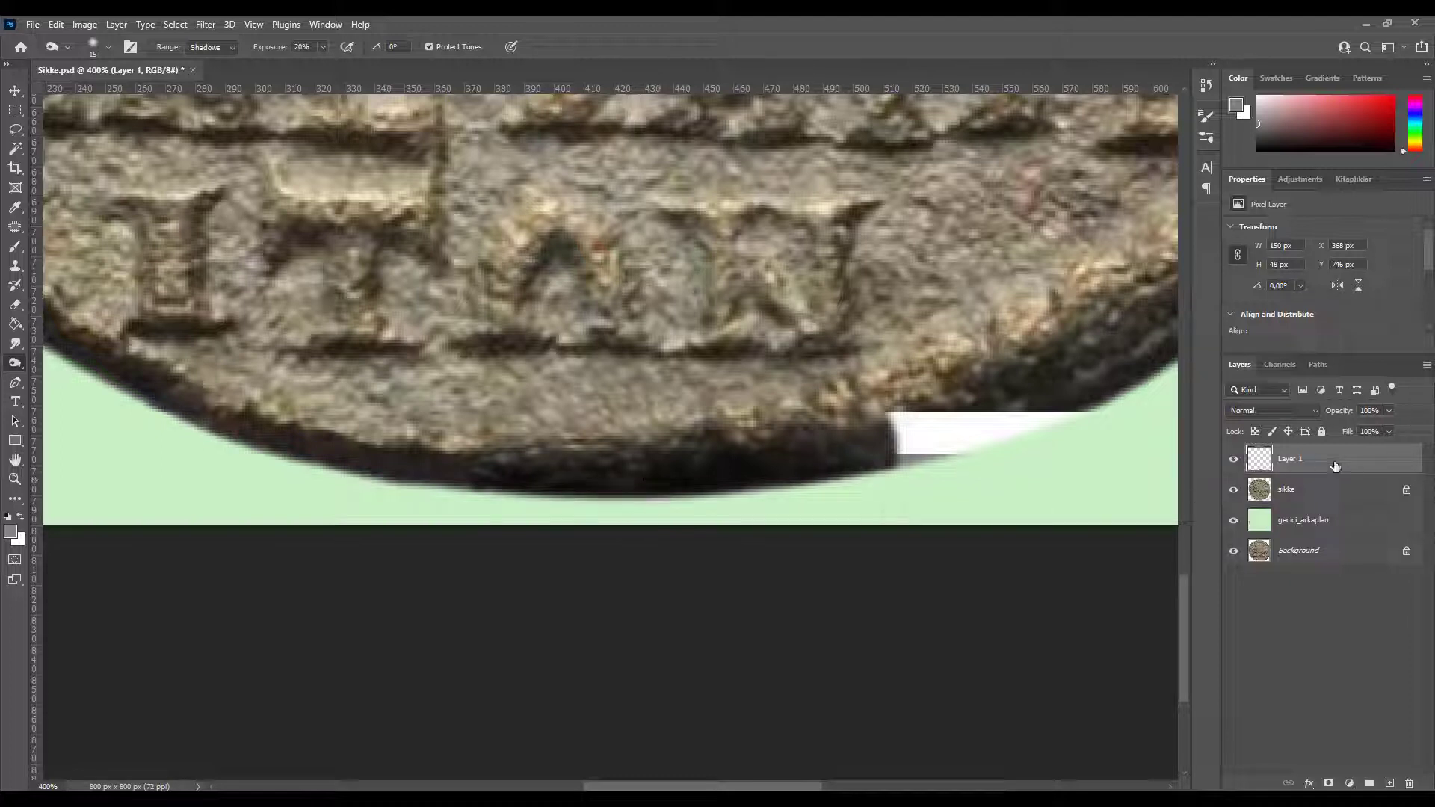
- Merge the patch into the sikke layer and clone dark rim texture along the coin's edge
{"action": "key", "text": "ctrl+e"}
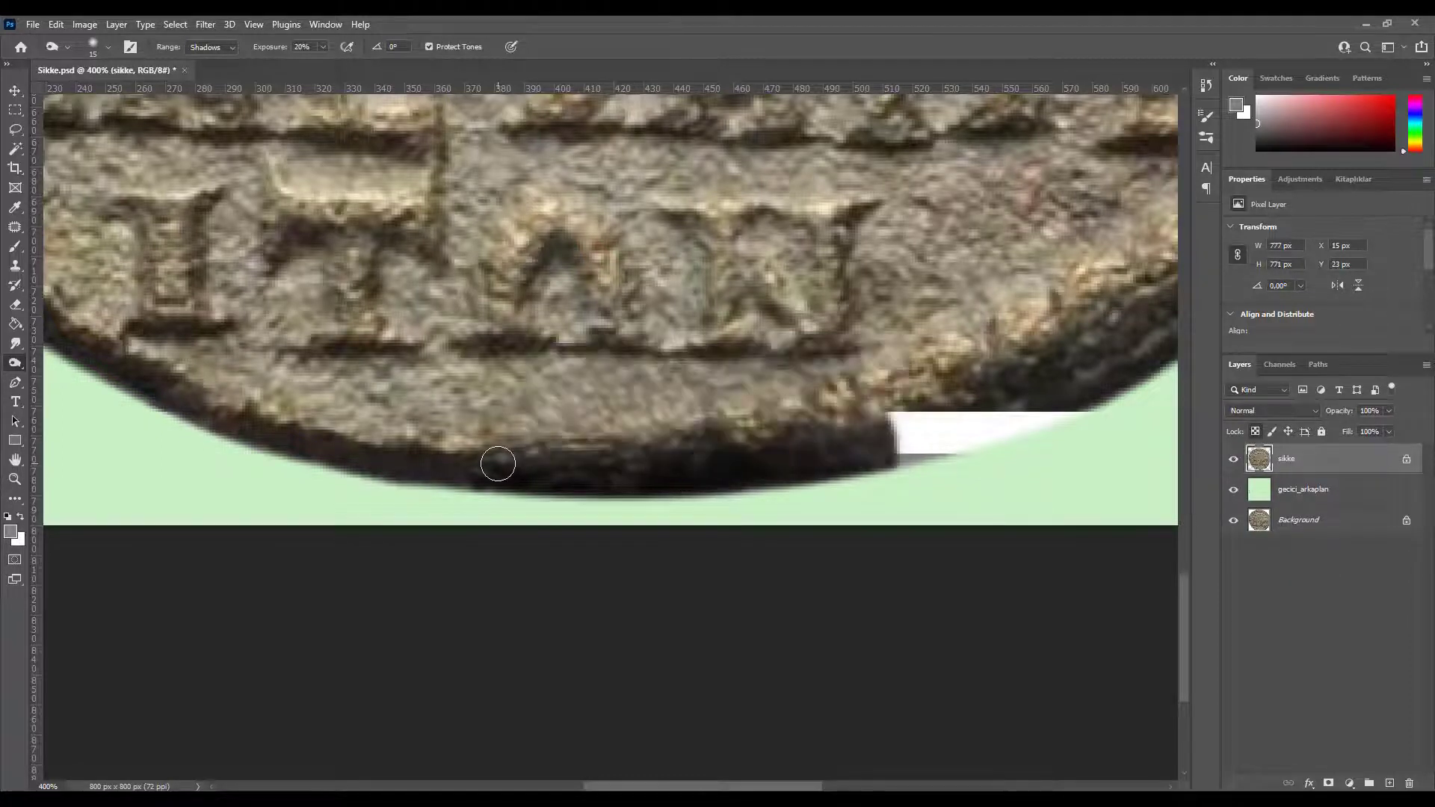
{"action": "key", "text": "s"}
{"action": "scroll", "coordinate": [515, 466], "scroll_direction": "left", "scroll_amount": 2}
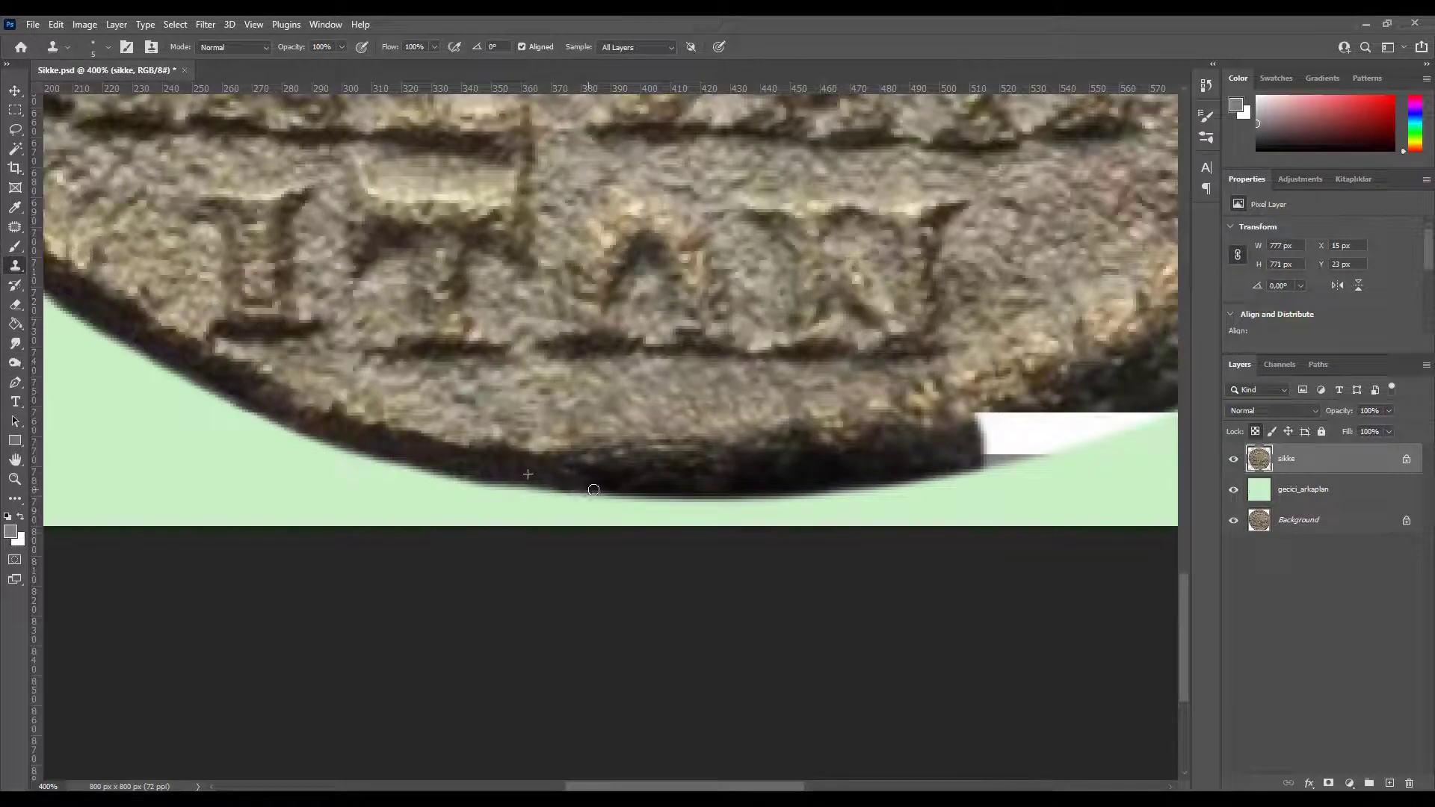
{"action": "scroll", "coordinate": [553, 508], "scroll_direction": "up", "scroll_amount": 1}
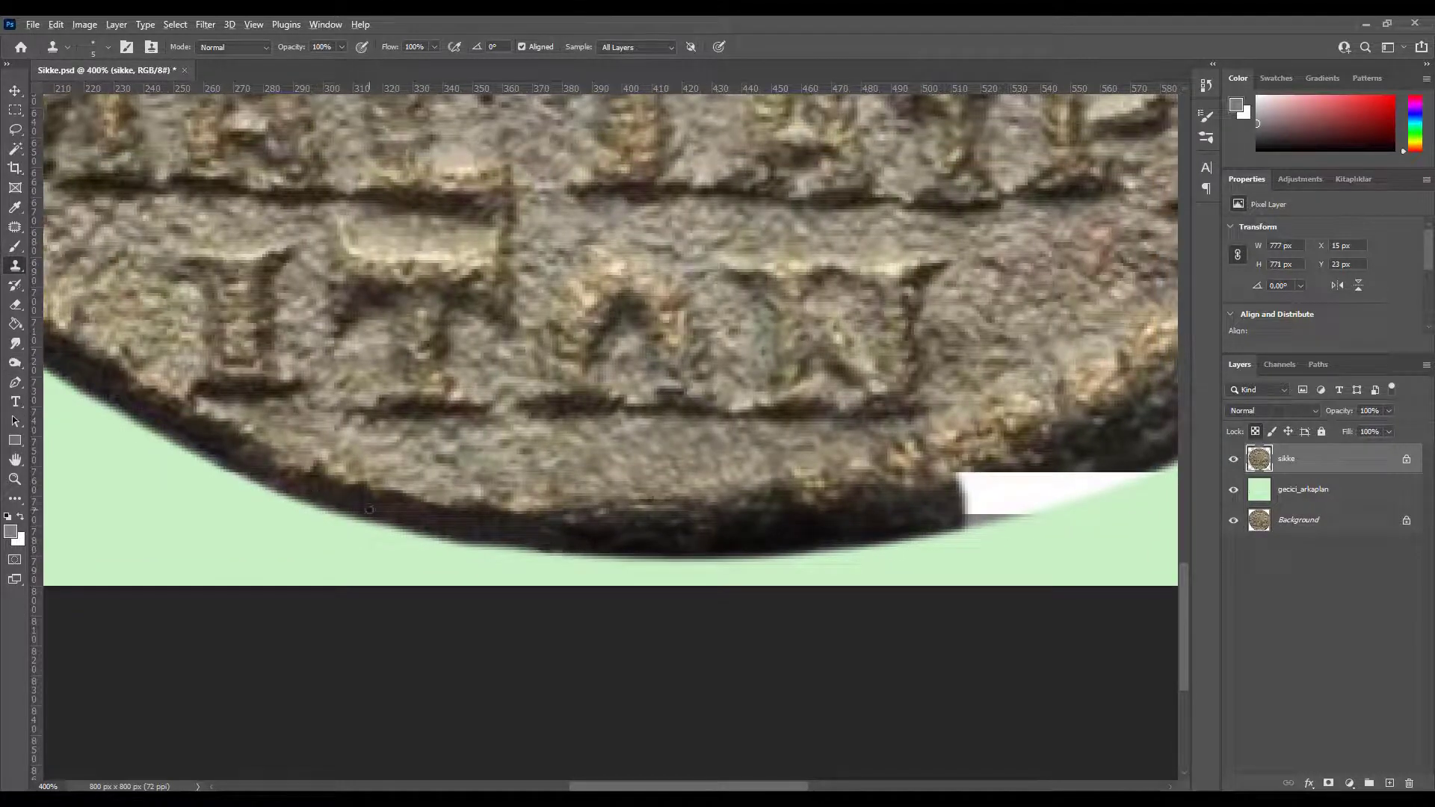
{"action": "scroll", "coordinate": [381, 508], "scroll_direction": "left", "scroll_amount": 3}
{"action": "scroll", "coordinate": [388, 508], "scroll_direction": "up", "scroll_amount": 1}
{"action": "left_click_drag", "start_coordinate": [410, 507], "coordinate": [462, 545]}
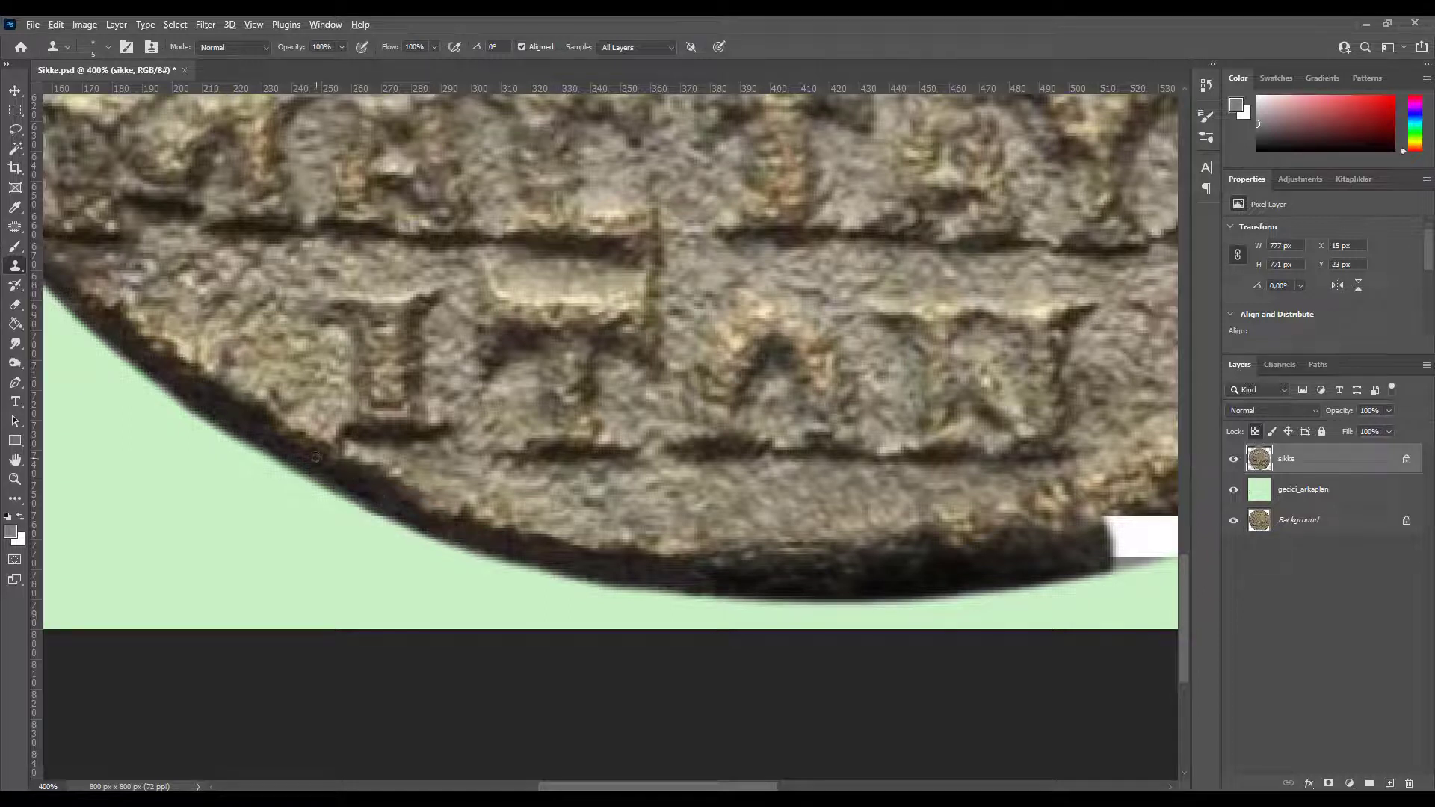
- Clone dark rim texture over the white gap in the lower rim until it's covered
{"action": "scroll", "coordinate": [660, 496], "scroll_direction": "right", "scroll_amount": 5}
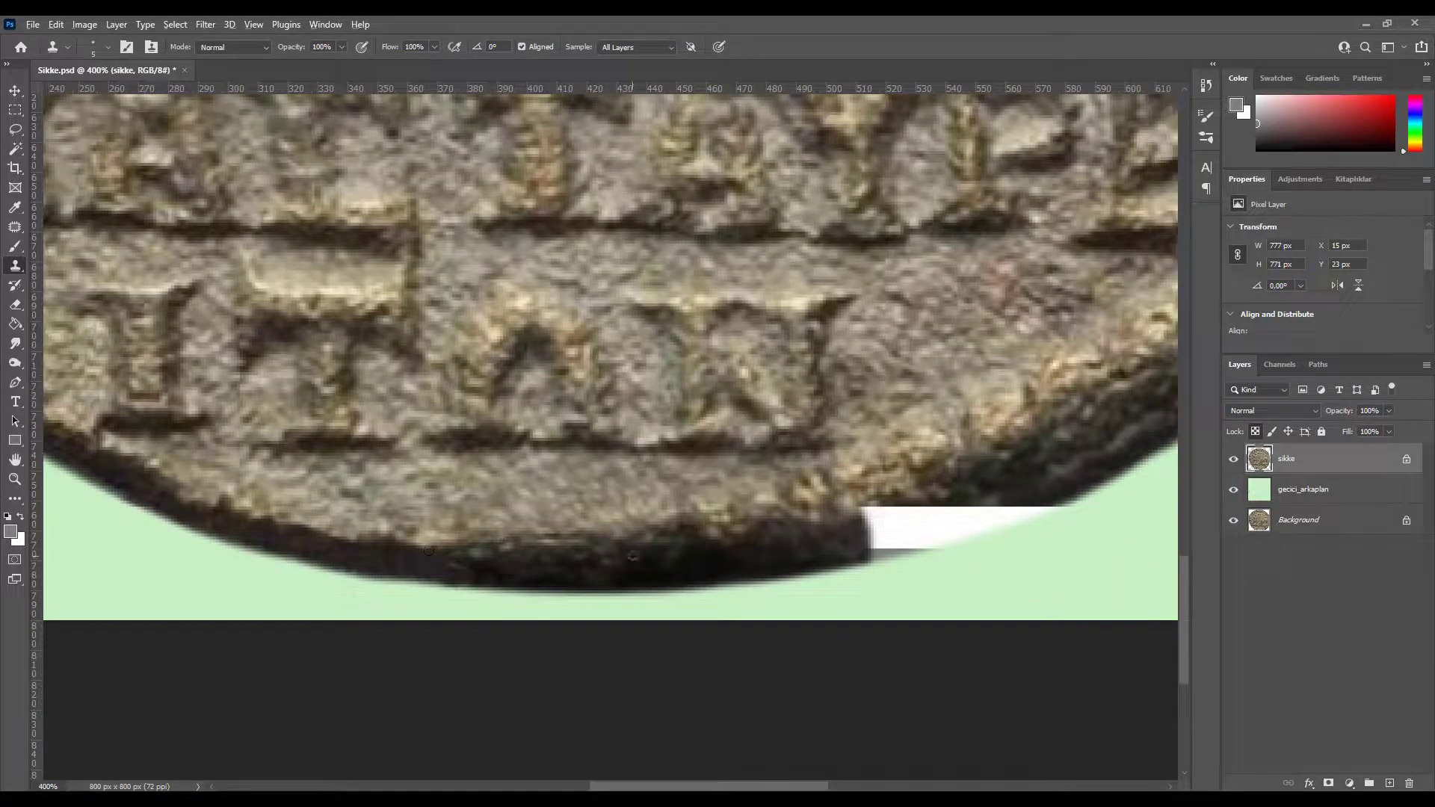
{"action": "scroll", "coordinate": [822, 509], "scroll_direction": "right", "scroll_amount": 3}
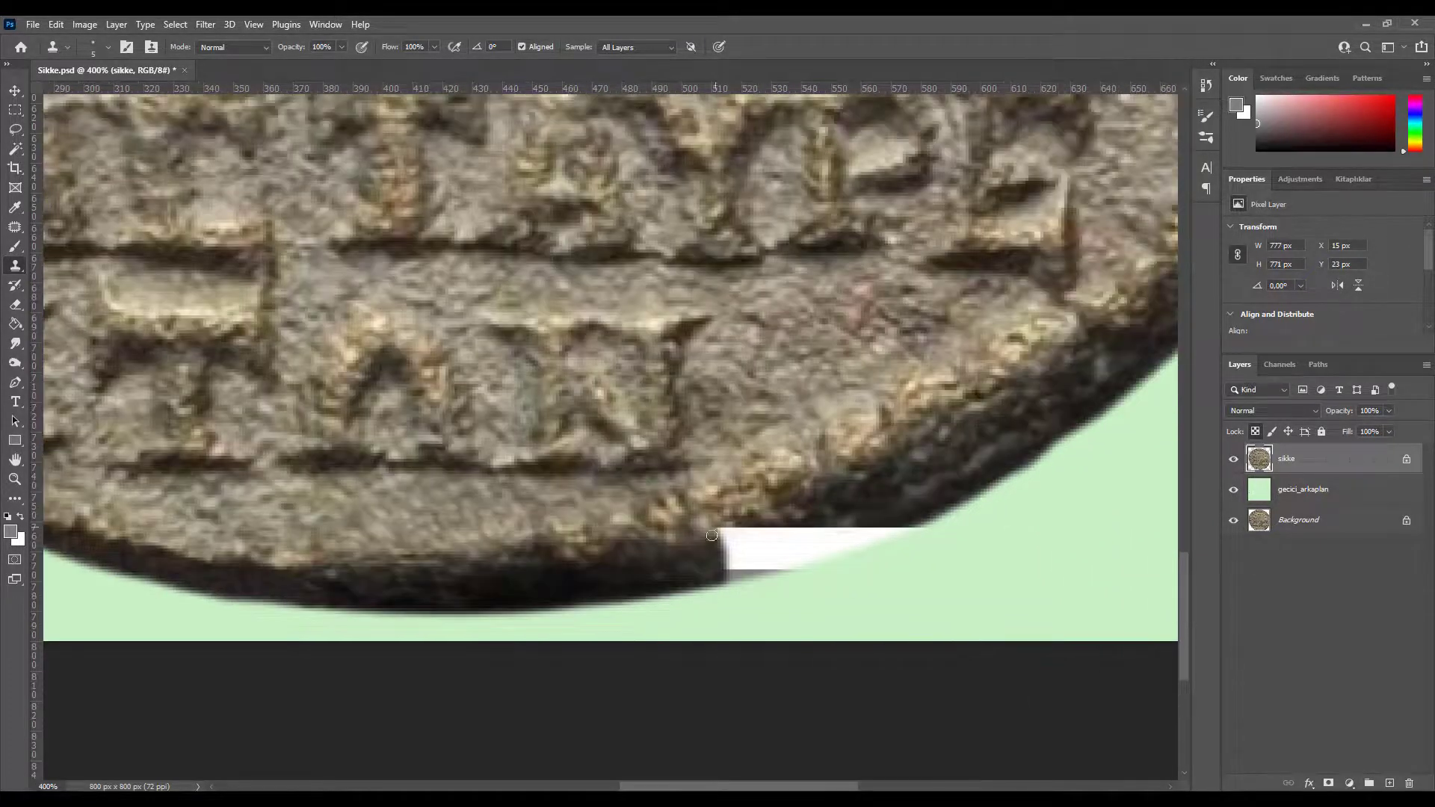
{"action": "mouse_move", "coordinate": [711, 535]}
{"action": "left_mouse_down"}
{"action": "mouse_move", "coordinate": [934, 499]}
{"action": "mouse_move", "coordinate": [896, 532]}
{"action": "left_mouse_up"}
{"action": "scroll", "coordinate": [822, 523], "scroll_direction": "left", "scroll_amount": 2}
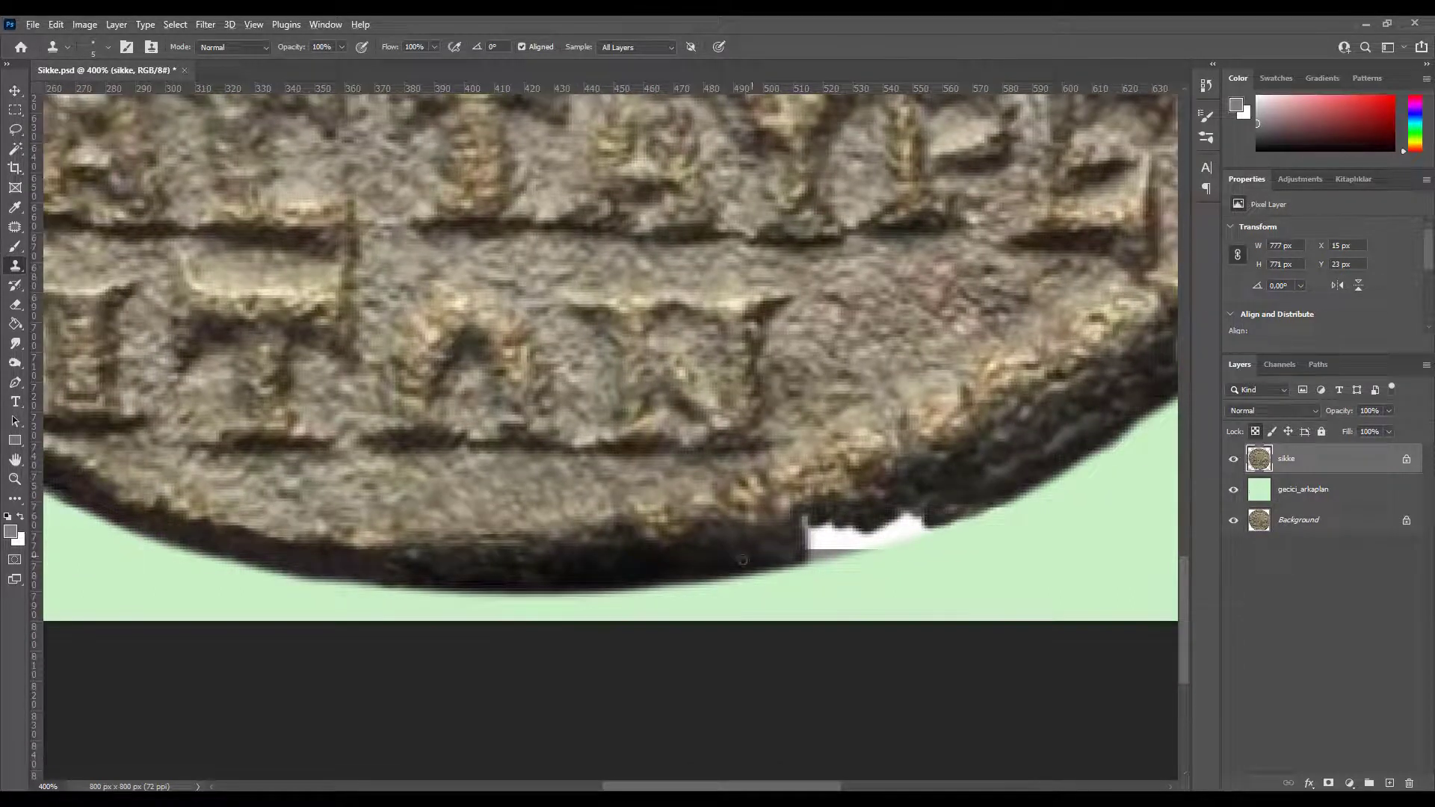
{"action": "left_click_drag", "start_coordinate": [743, 560], "coordinate": [919, 521]}
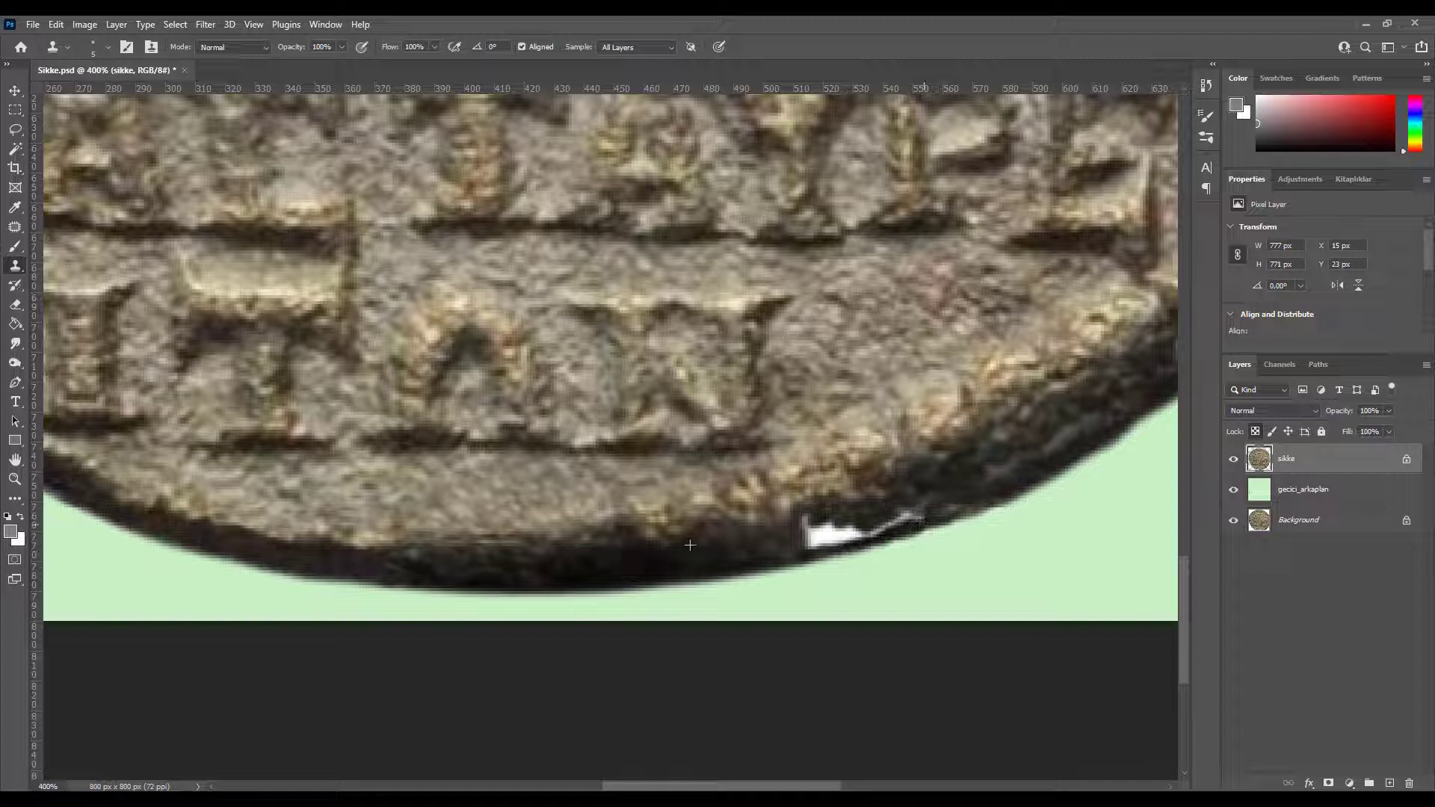
{"action": "mouse_move", "coordinate": [807, 532]}
{"action": "left_mouse_down"}
{"action": "mouse_move", "coordinate": [885, 525]}
{"action": "mouse_move", "coordinate": [788, 549]}
{"action": "left_mouse_up"}
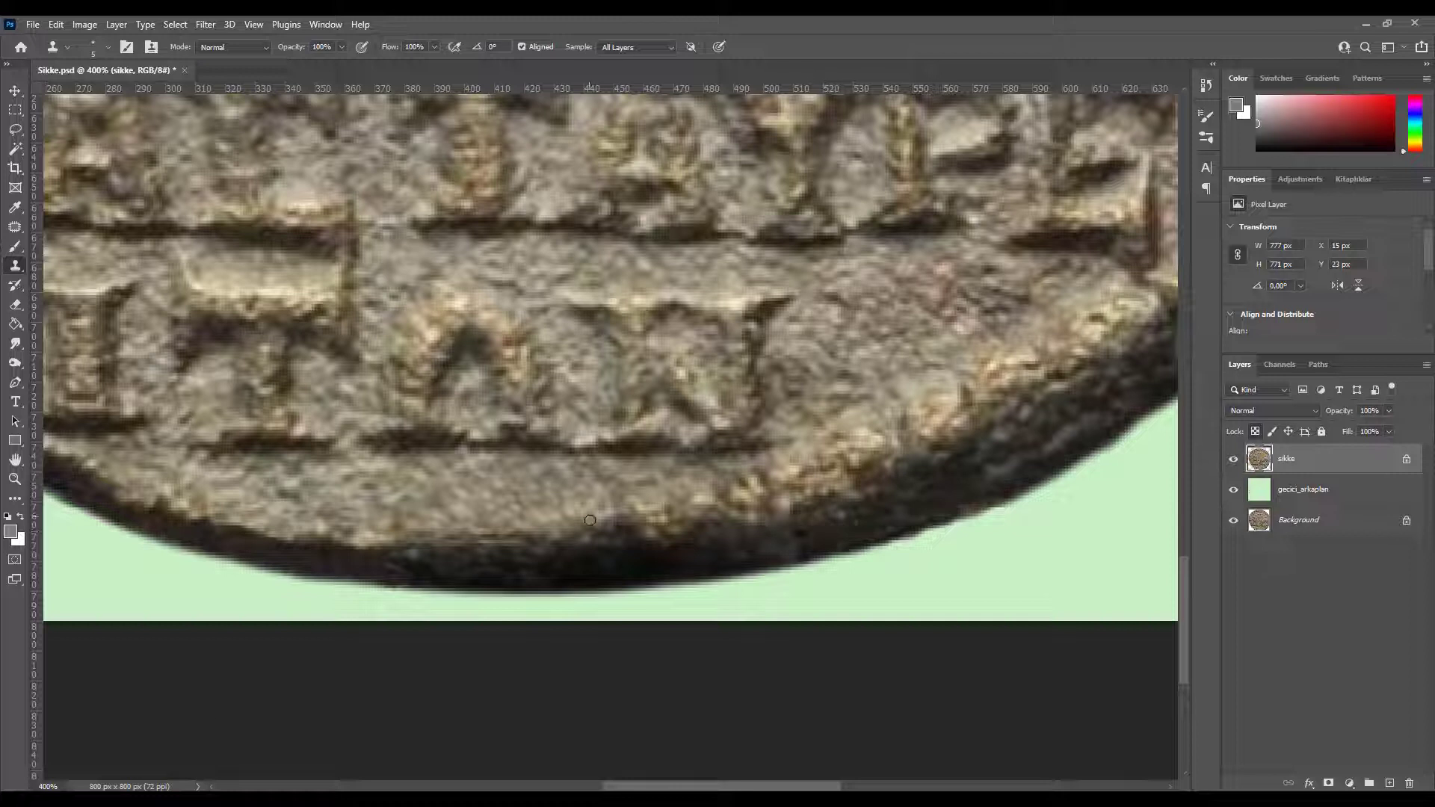
{"action": "scroll", "coordinate": [854, 528], "scroll_direction": "right", "scroll_amount": 2}
{"action": "scroll", "coordinate": [855, 529], "scroll_direction": "up", "scroll_amount": 1}
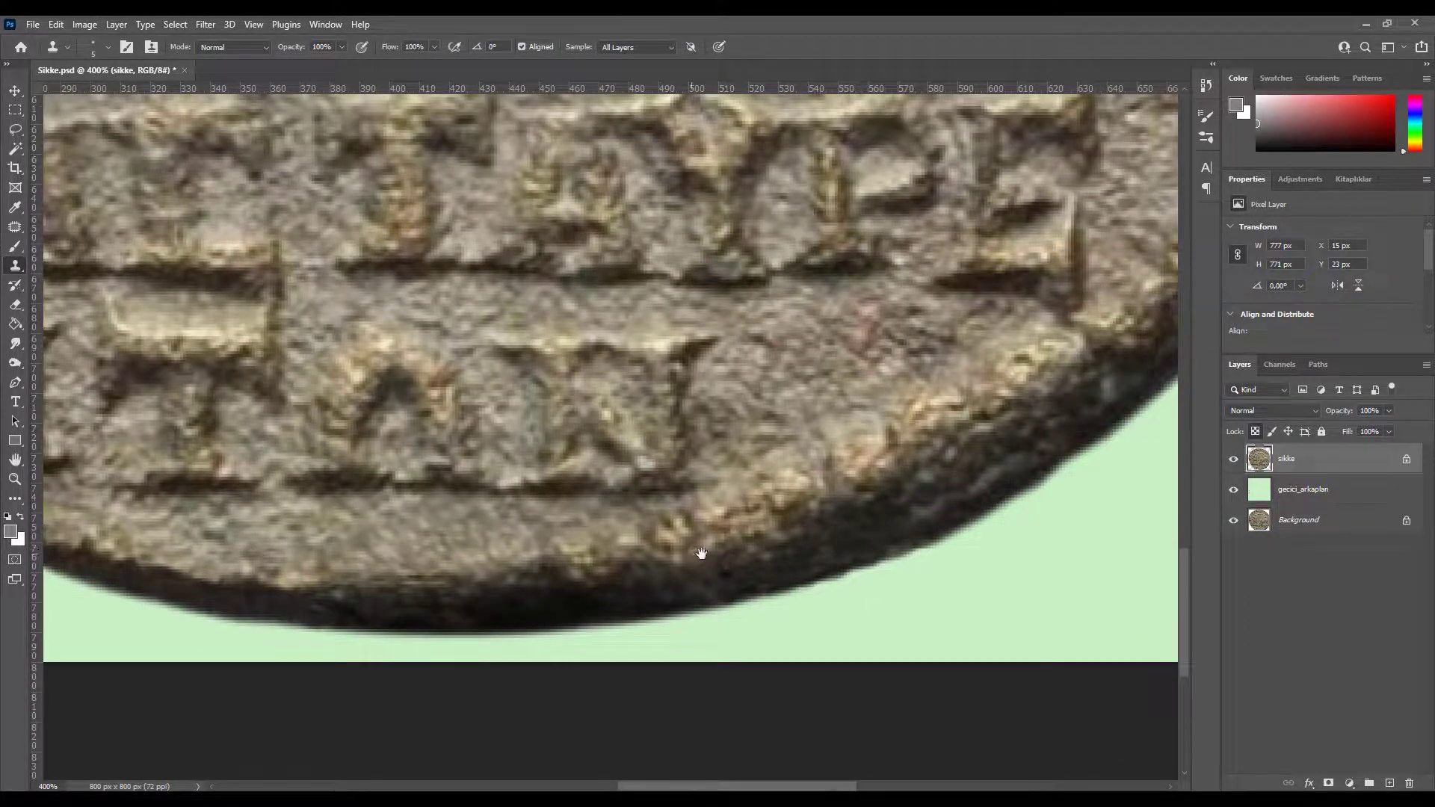
{"action": "scroll", "coordinate": [698, 551], "scroll_direction": "left", "scroll_amount": 2}
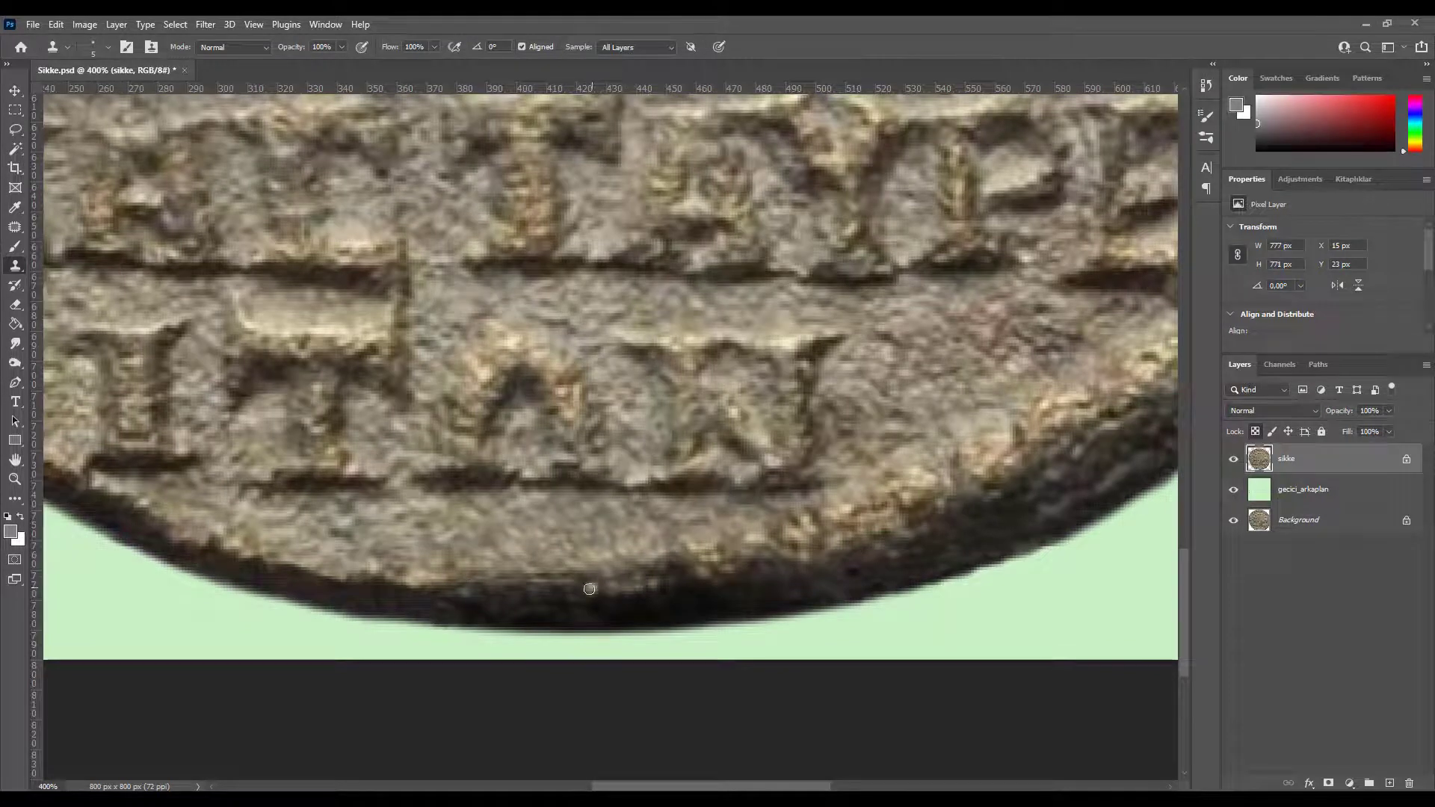
{"action": "scroll", "coordinate": [613, 587], "scroll_direction": "left", "scroll_amount": 1}
- Outline a rough spot above the lower rim, feather it and copy it to a new layer
{"action": "key", "text": "j"}
{"action": "mouse_move", "coordinate": [456, 532]}
{"action": "left_mouse_down"}
{"action": "mouse_move", "coordinate": [670, 513]}
{"action": "mouse_move", "coordinate": [457, 532]}
{"action": "left_mouse_up"}
{"action": "key", "text": "shift+F6"}
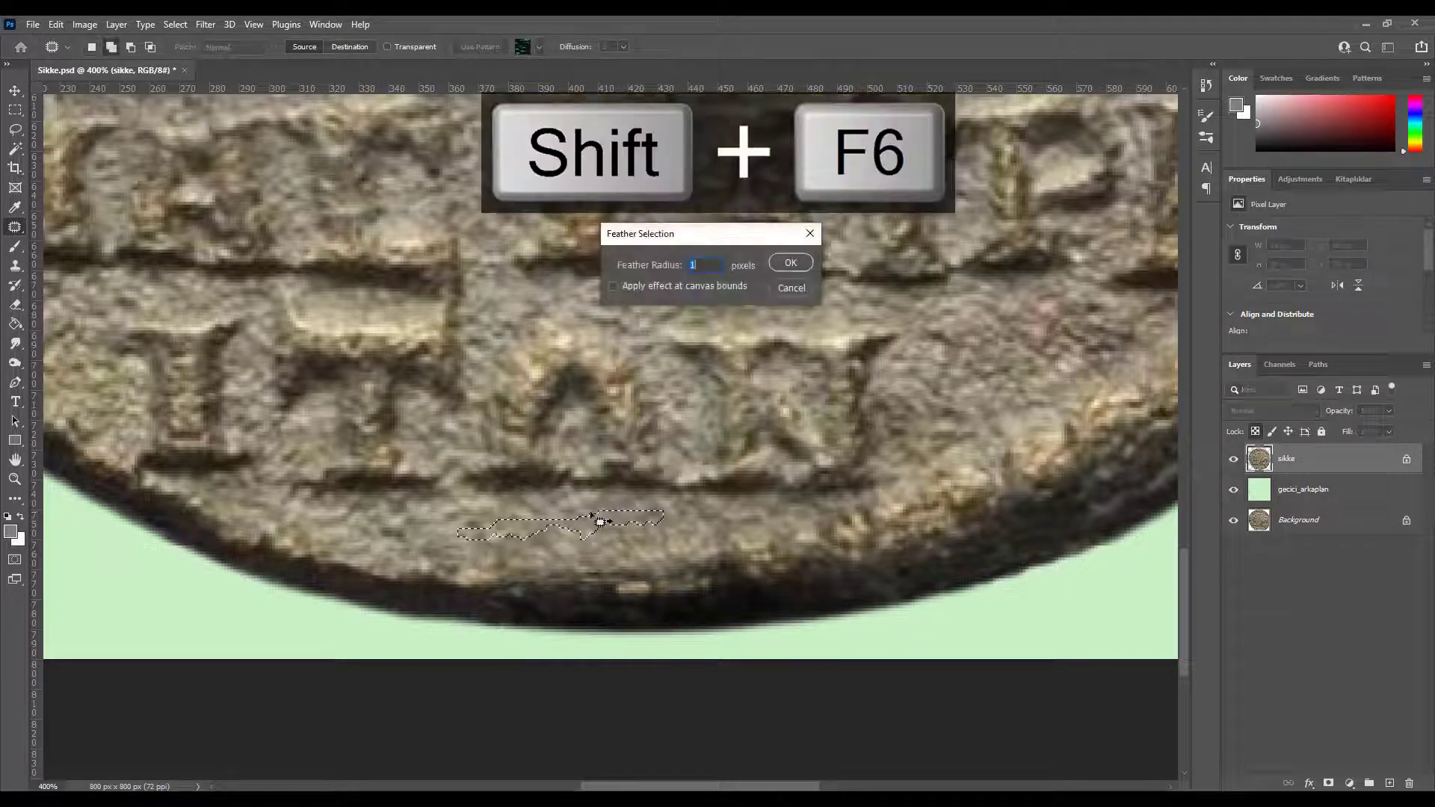
{"action": "key", "text": "Return"}
{"action": "key", "text": "ctrl+j"}
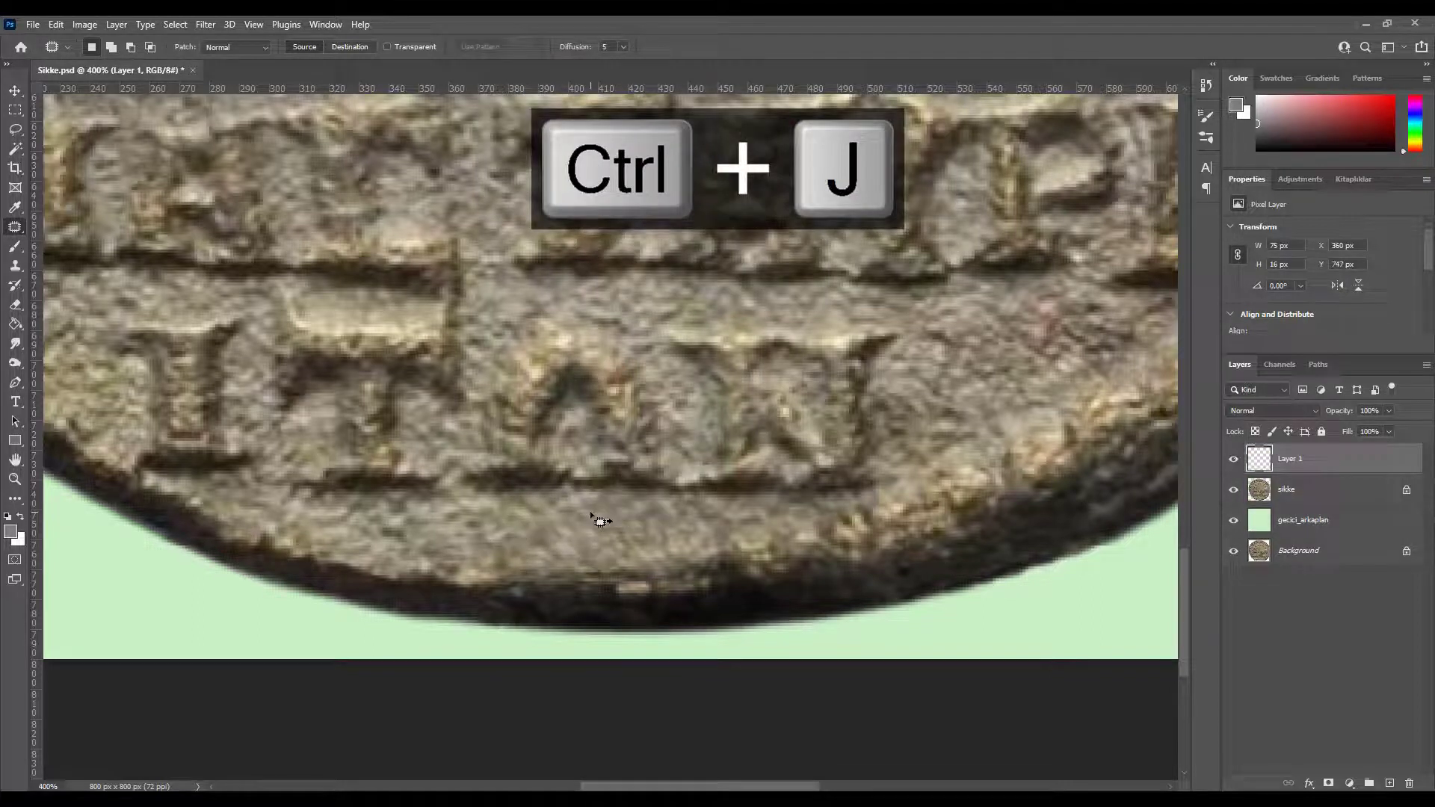
- Move the copied patch right and down onto the rim, then nudge it left and down
{"action": "key", "text": "v"}
{"action": "left_click", "coordinate": [577, 536]}
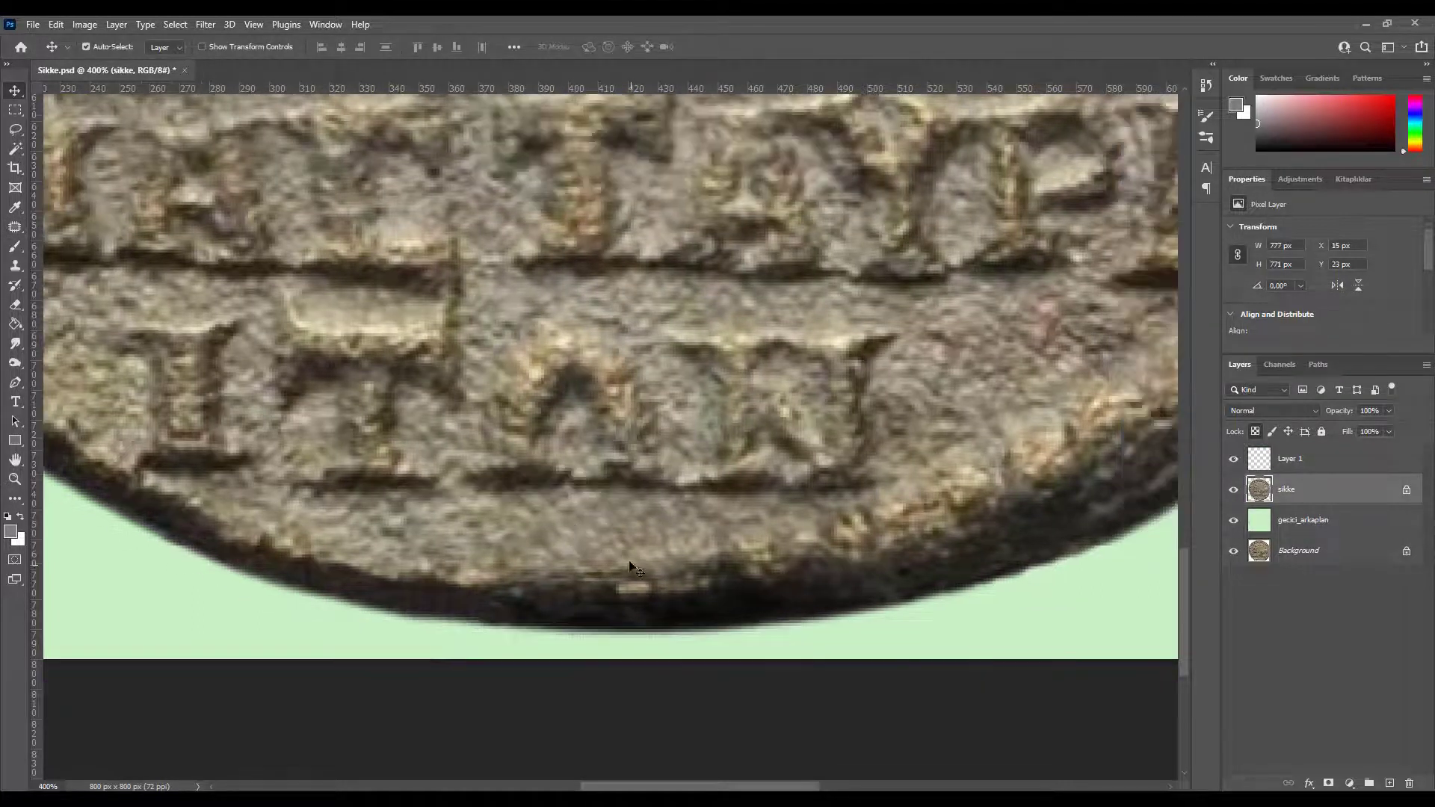
{"action": "left_click", "coordinate": [1315, 458]}
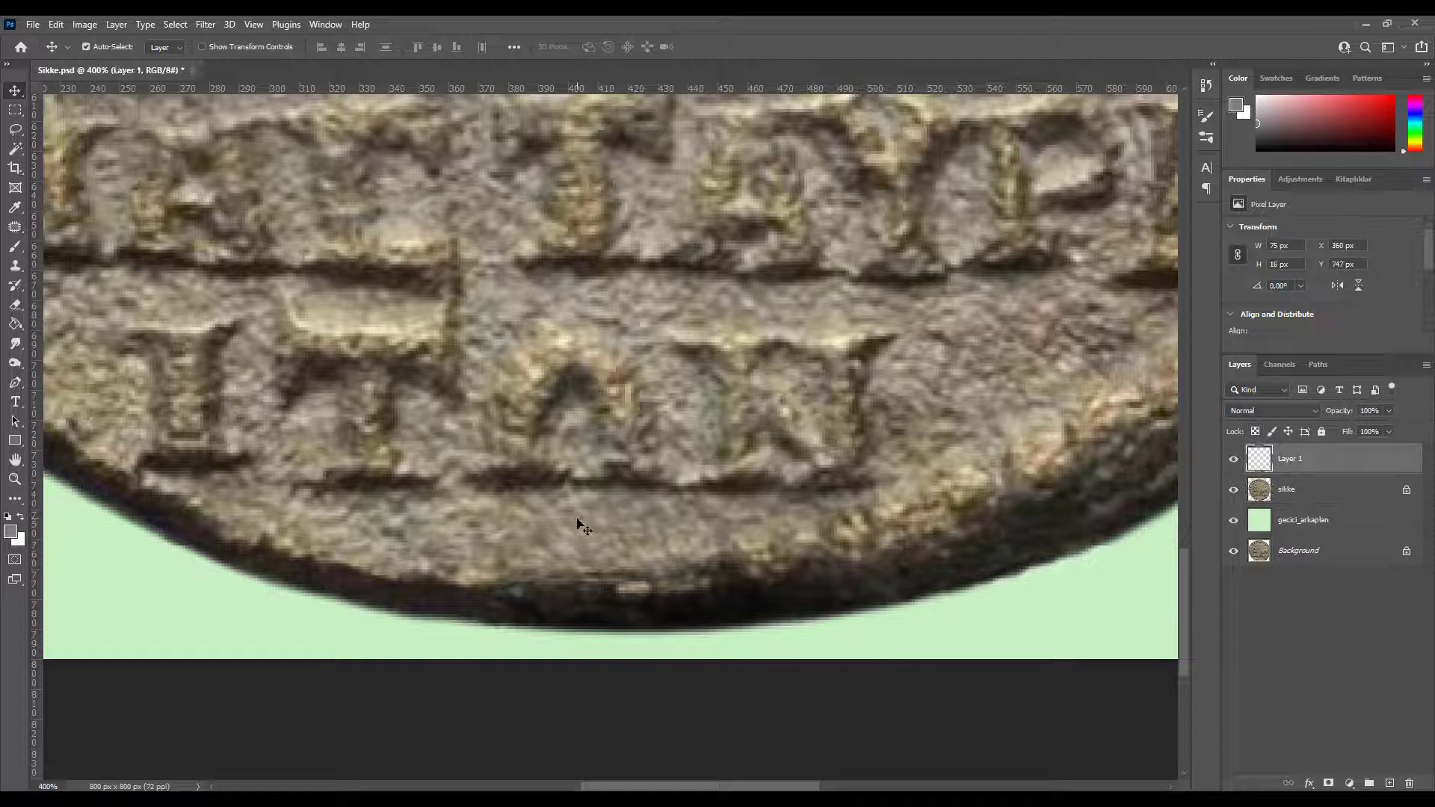
{"action": "key", "text": "ctrl+t"}
{"action": "left_click_drag", "start_coordinate": [581, 527], "coordinate": [700, 578]}
{"action": "key", "text": "Return"}
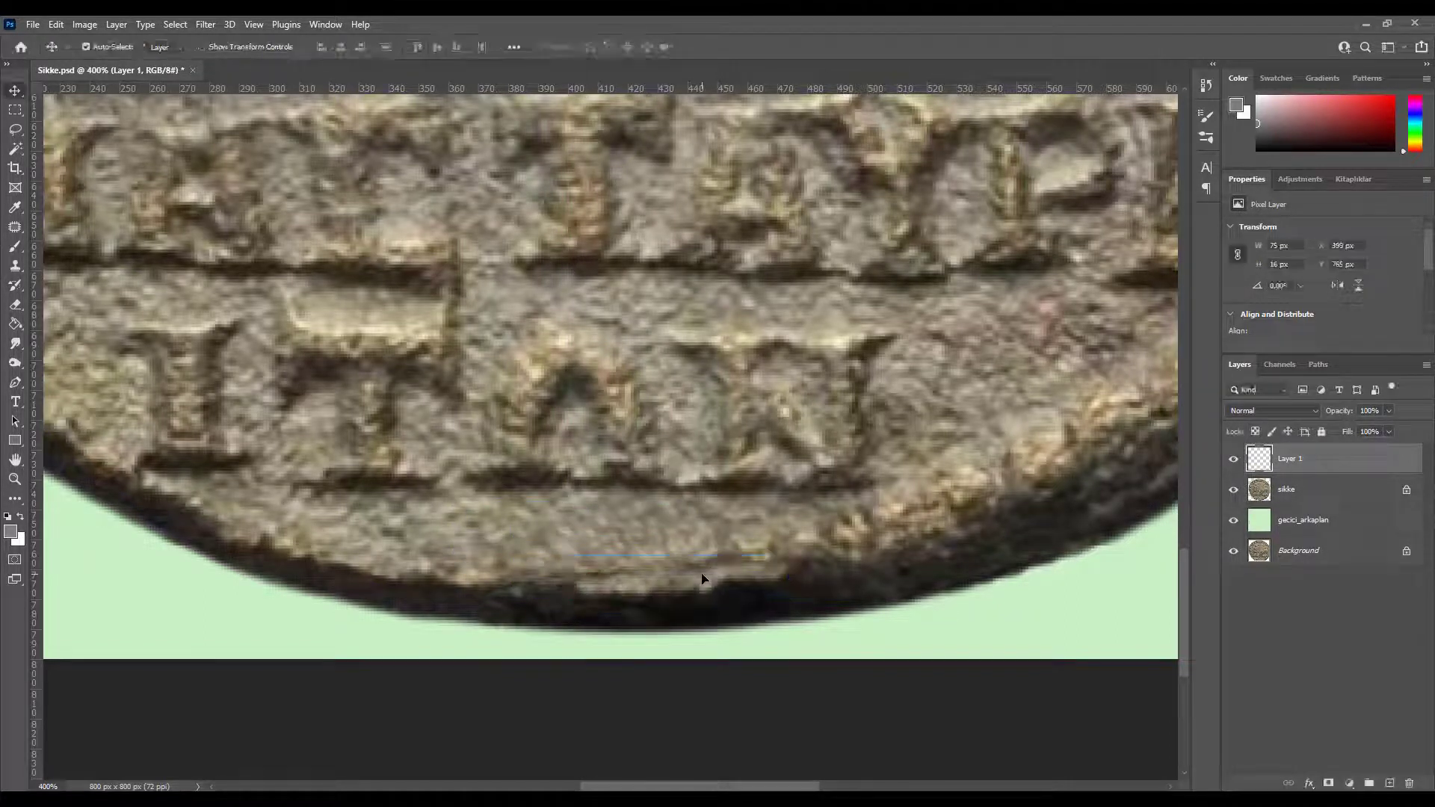
{"action": "key", "text": "Left"}
{"action": "key", "text": "Left"}
{"action": "key", "text": "Left"}
{"action": "key", "text": "Left"}
{"action": "key", "text": "Left"}
{"action": "key", "text": "Down"}
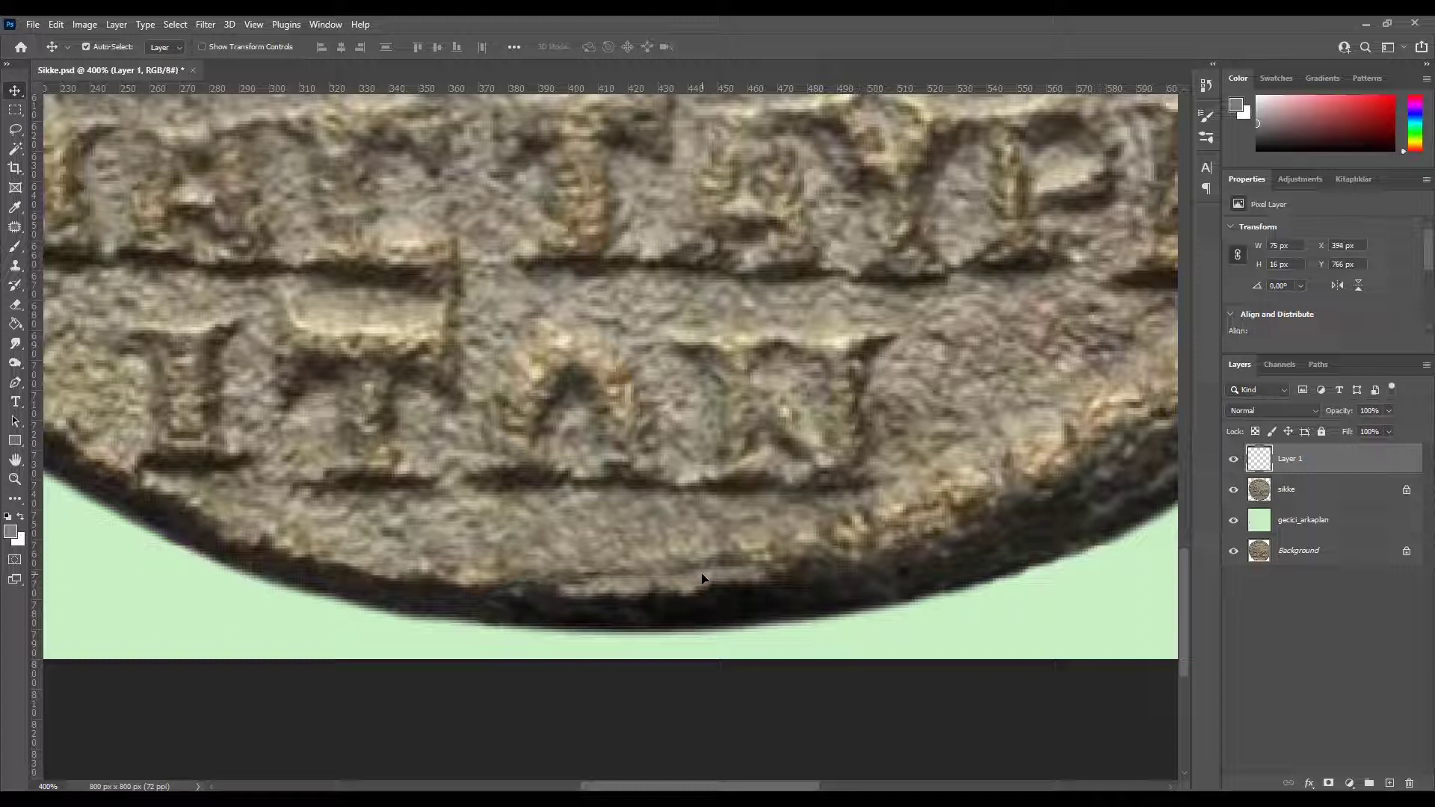
{"action": "key", "text": "Left"}
{"action": "key", "text": "Left"}
{"action": "key", "text": "Down"}
{"action": "key", "text": "Left"}
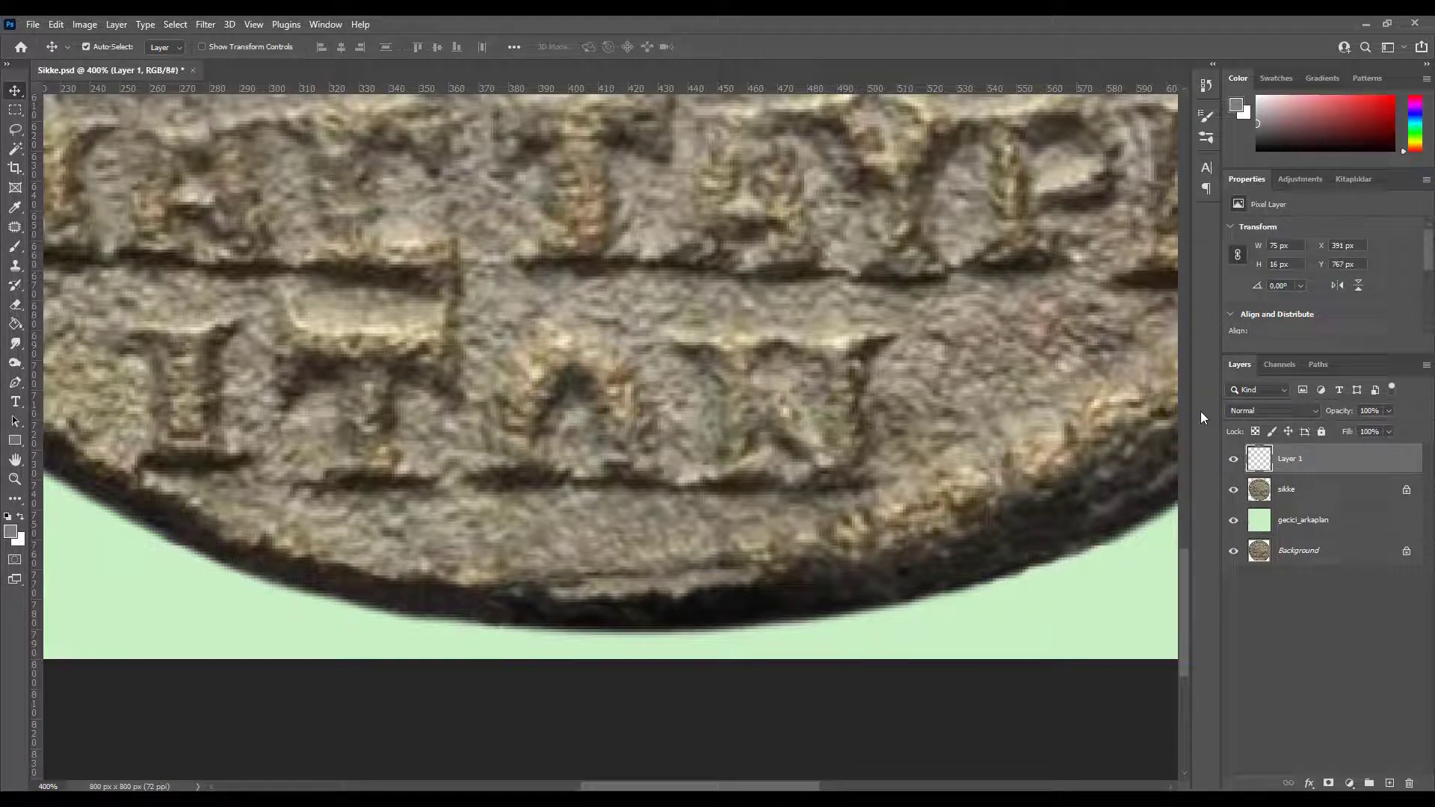
{"action": "left_click", "coordinate": [1245, 411]}
- Blend the rim patch in Color Dodge at 20% opacity, nudge it up, and merge into sikke
{"action": "key", "text": "Down"}
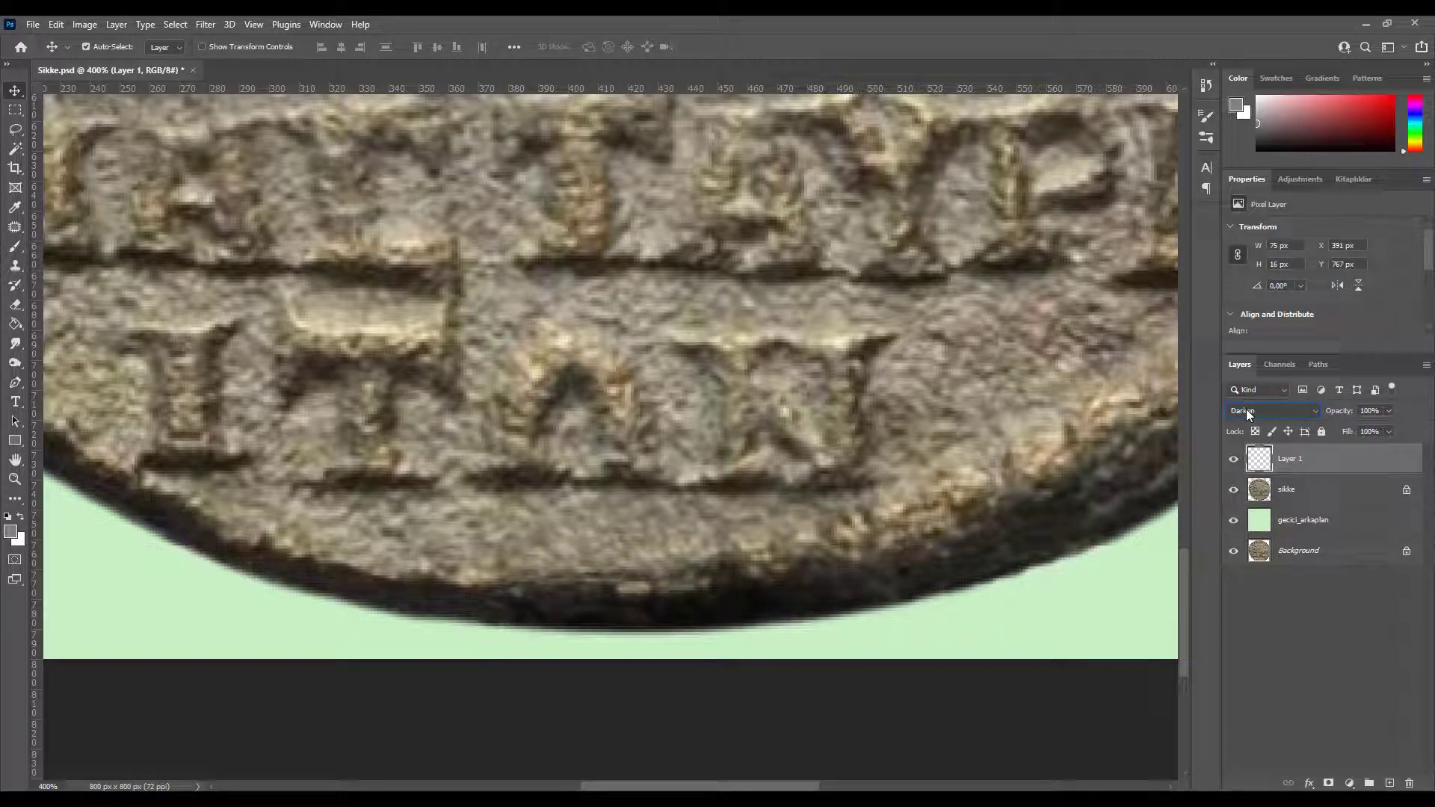
{"action": "key", "text": "Down"}
{"action": "key", "text": "Down"}
{"action": "key", "text": "Down"}
{"action": "key", "text": "Down"}
{"action": "key", "text": "Down"}
{"action": "key", "text": "Down"}
{"action": "key", "text": "Down"}
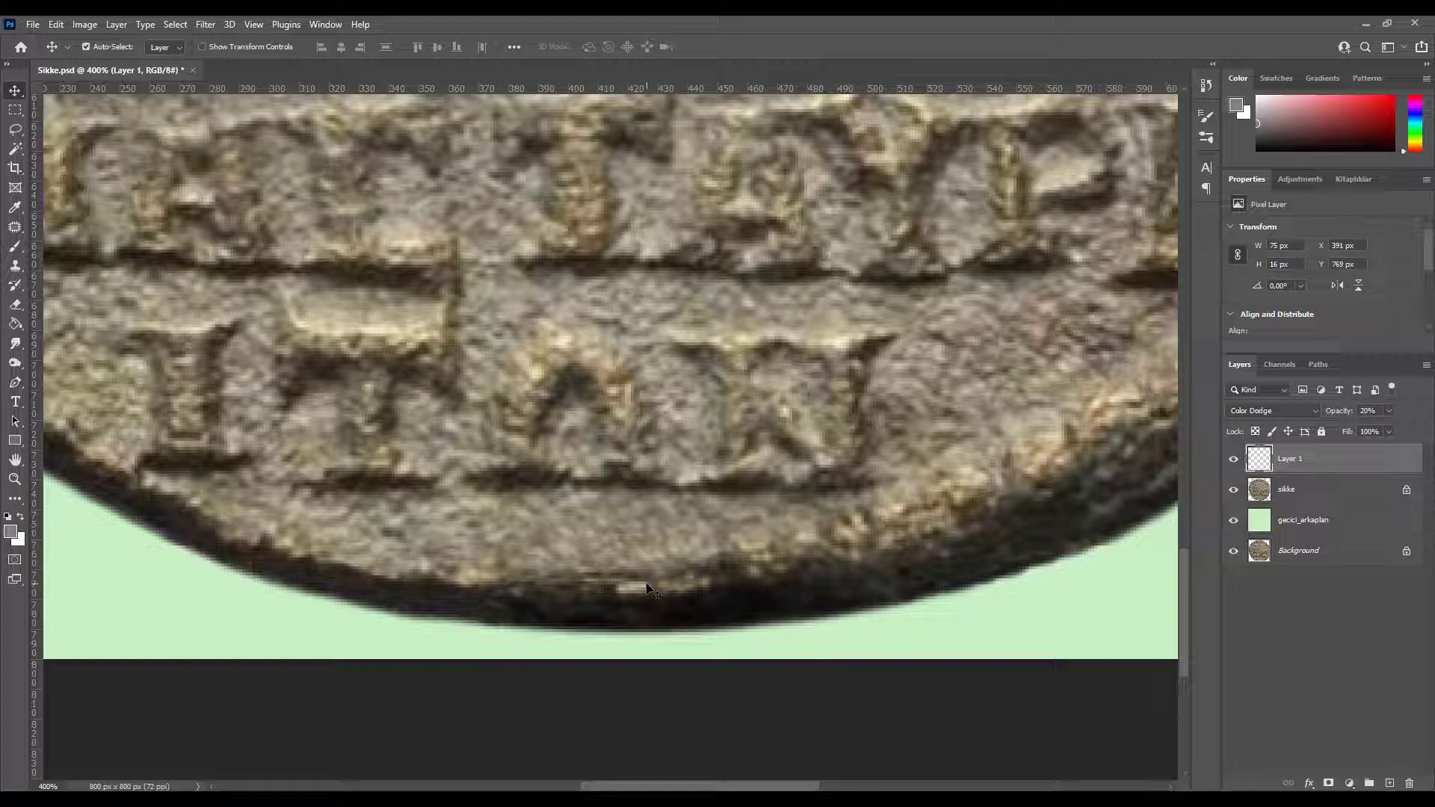
{"action": "key", "text": "Up"}
{"action": "key", "text": "Up"}
{"action": "key", "text": "Up"}
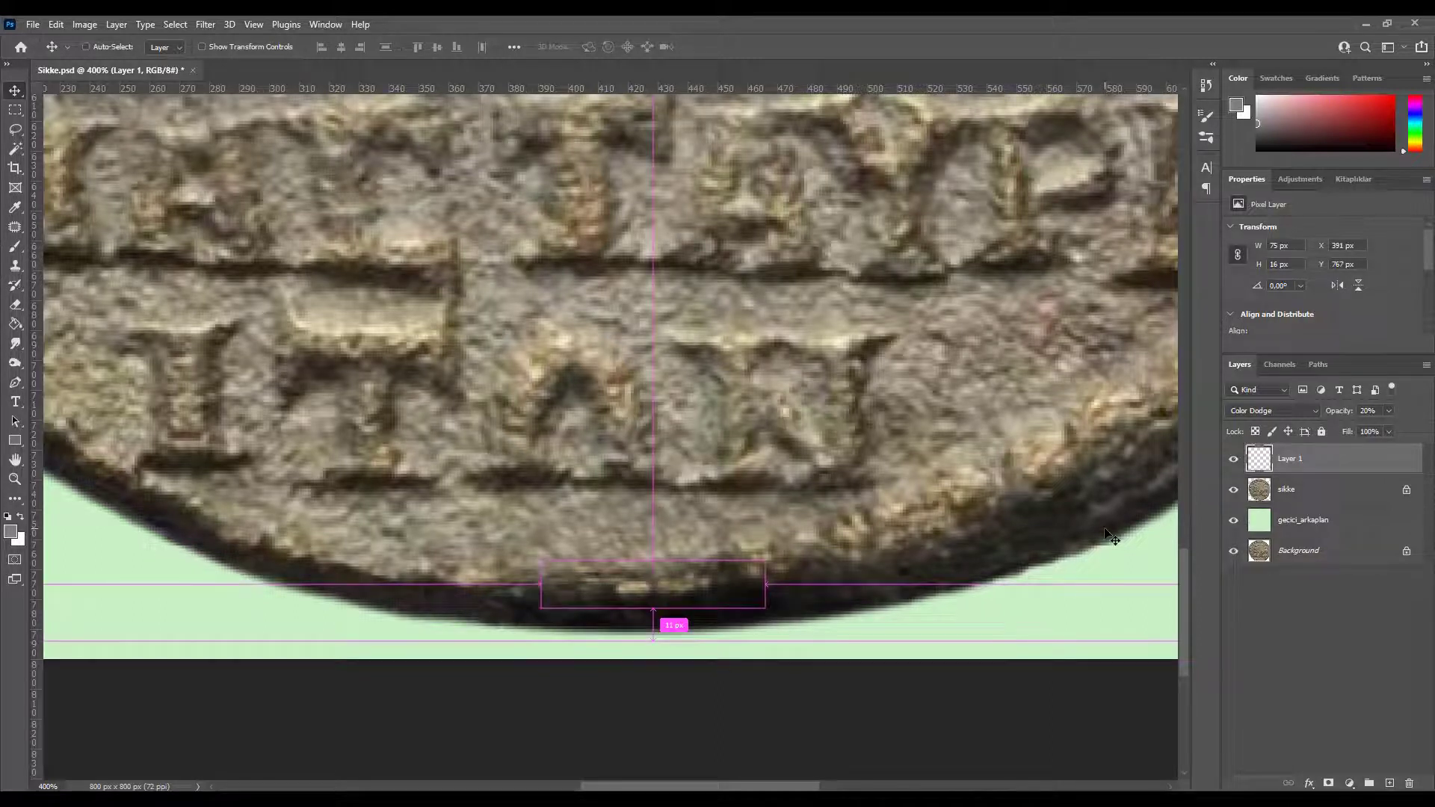
{"action": "key", "text": "ctrl+e"}
- Patch two seam areas along the lower rim with nearby rim texture
{"action": "key", "text": "j"}
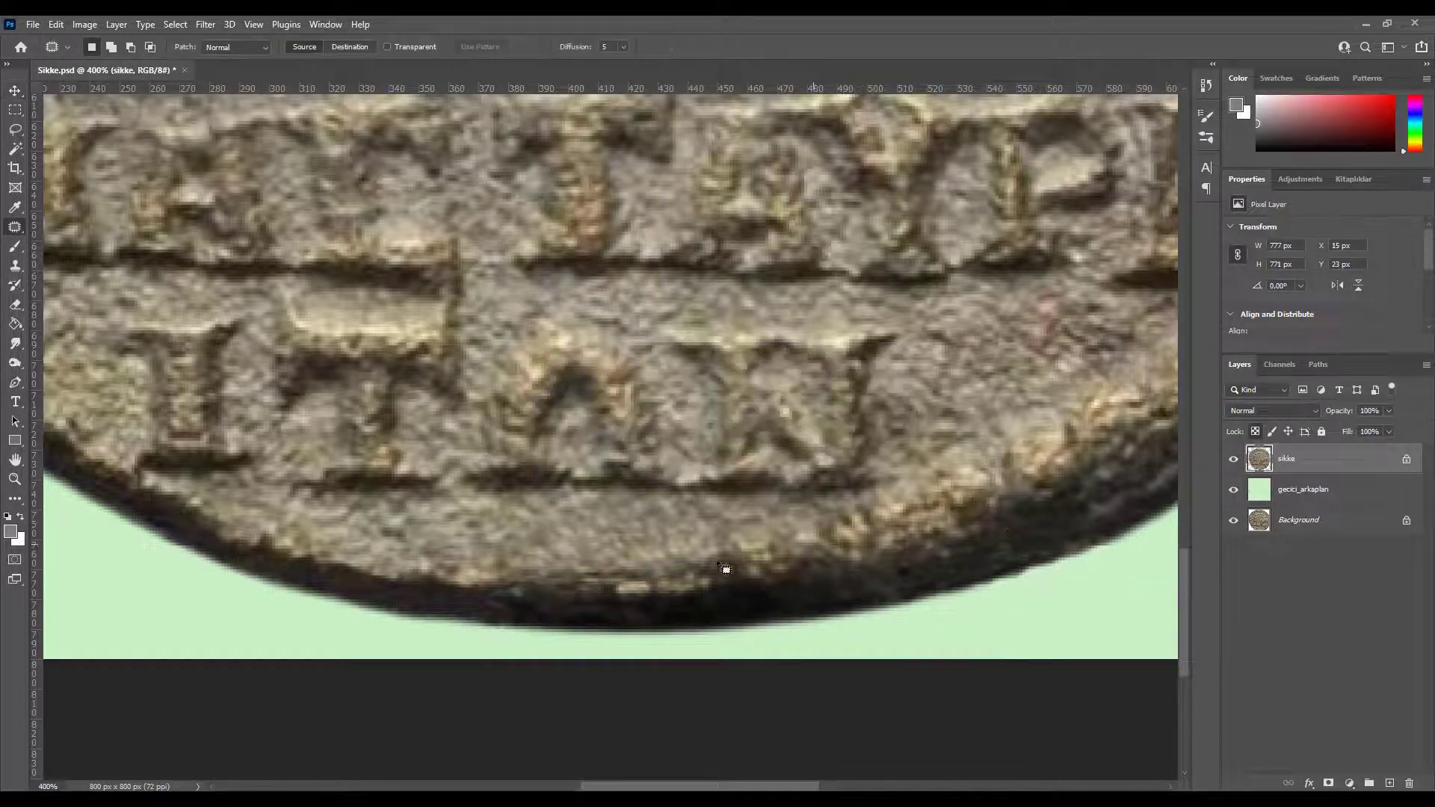
{"action": "mouse_move", "coordinate": [647, 586]}
{"action": "left_mouse_down"}
{"action": "mouse_move", "coordinate": [631, 593]}
{"action": "mouse_move", "coordinate": [777, 577]}
{"action": "left_mouse_up"}
{"action": "key", "text": "ctrl+d"}
{"action": "mouse_move", "coordinate": [690, 587]}
{"action": "left_mouse_down"}
{"action": "mouse_move", "coordinate": [649, 602]}
{"action": "mouse_move", "coordinate": [934, 534]}
{"action": "left_mouse_up"}
{"action": "key", "text": "ctrl+d"}
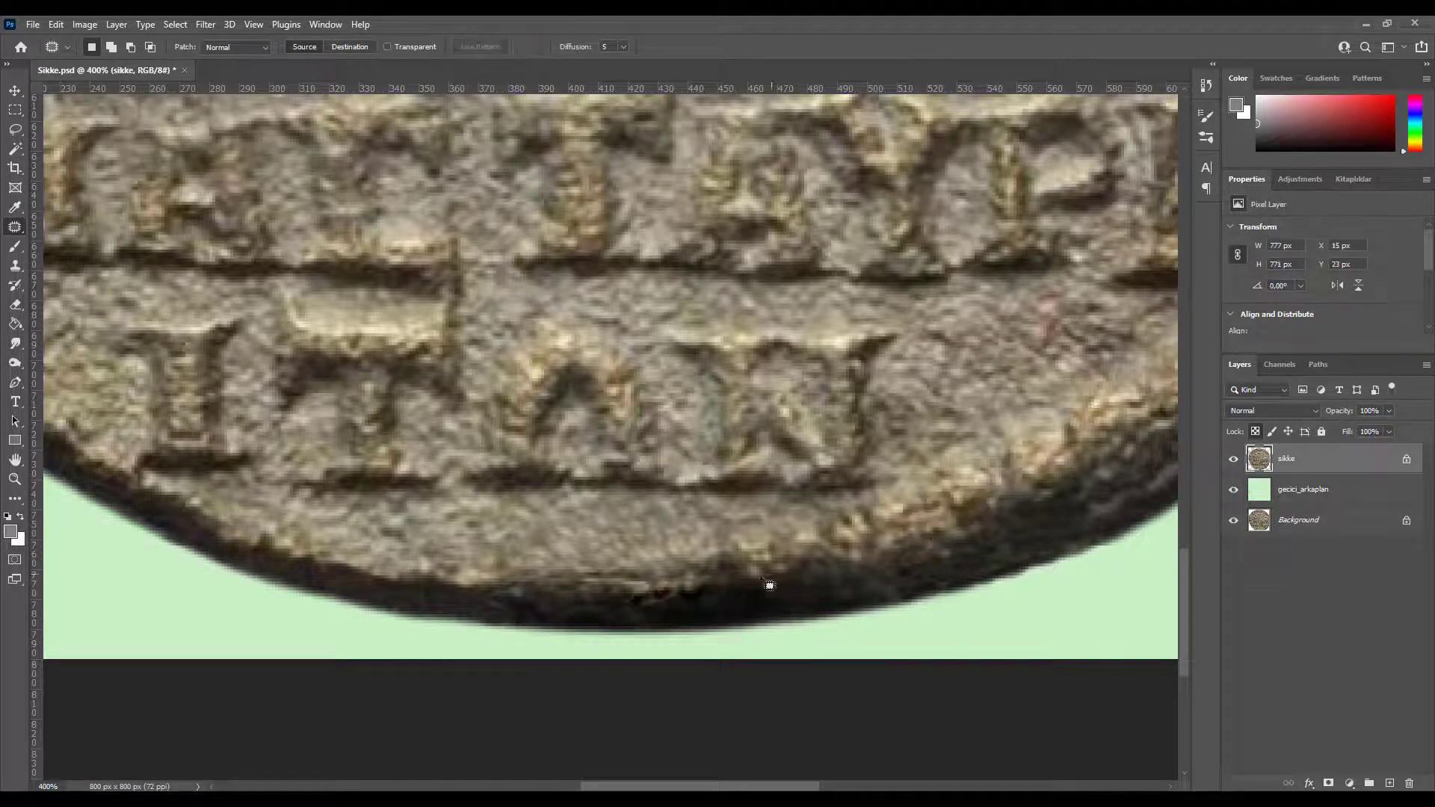
- Clone over the seam along the coin's dark lower edge
{"action": "key", "text": "s"}
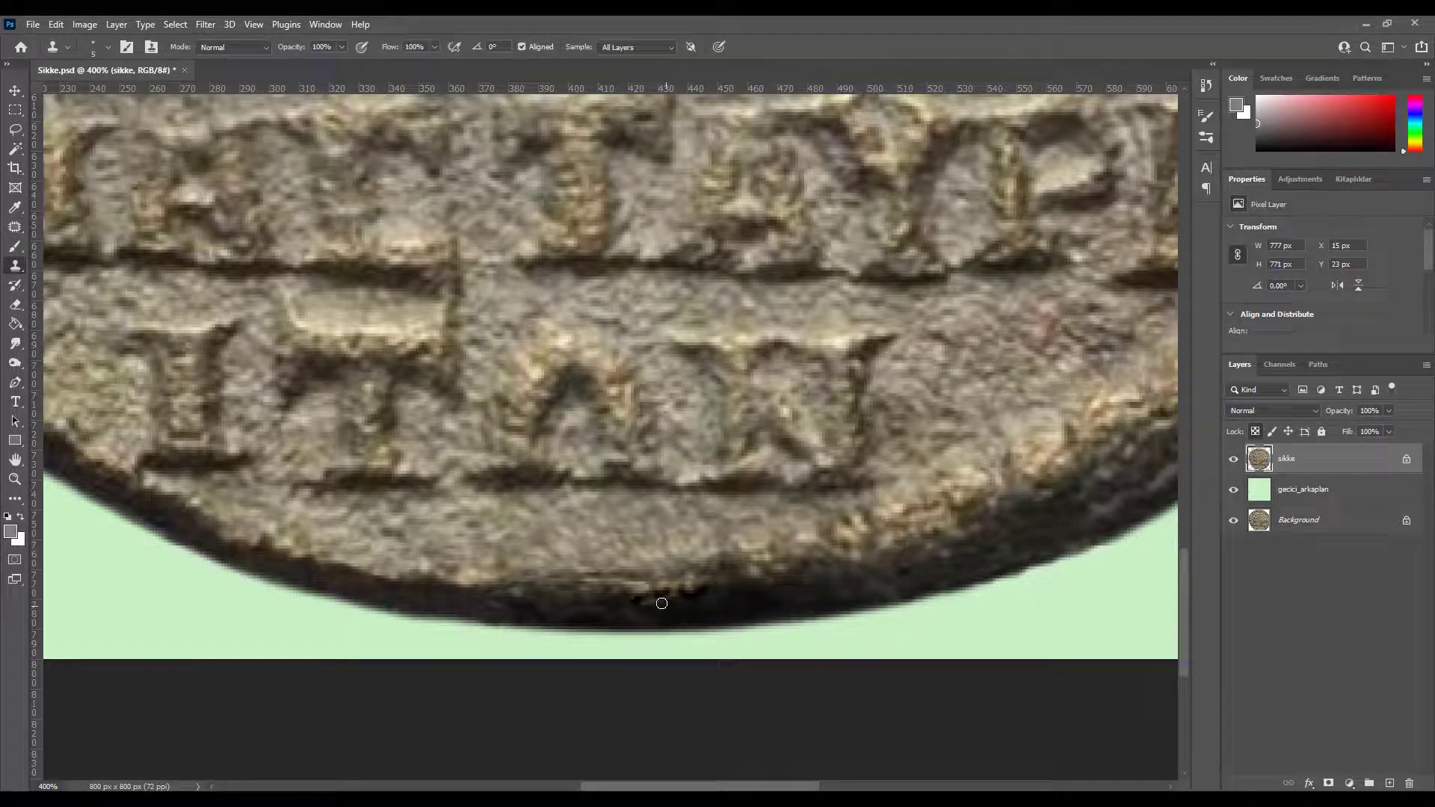
{"action": "key", "text": "ctrl+minus"}
{"action": "key", "text": "ctrl+minus"}
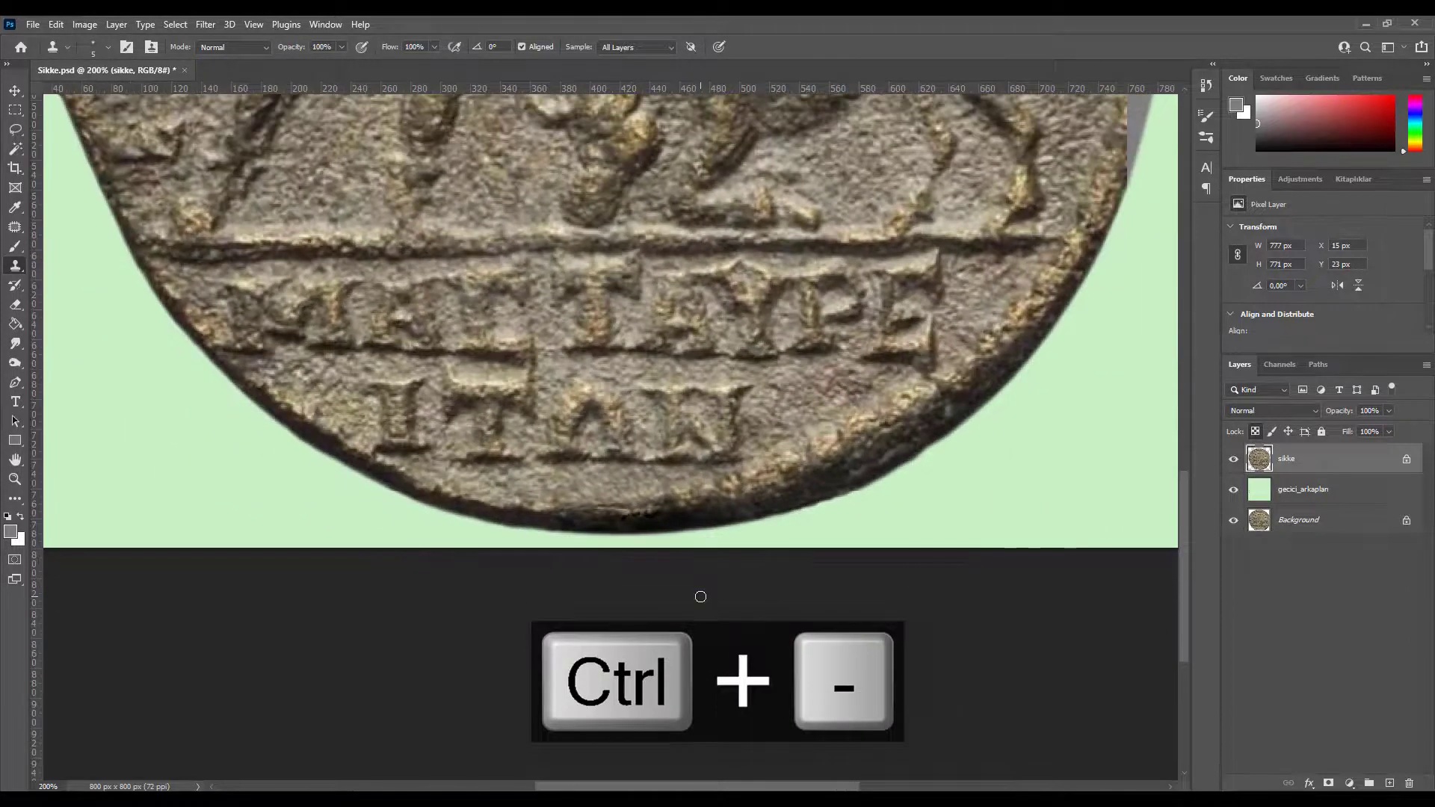
{"action": "mouse_move", "coordinate": [659, 429]}
{"action": "left_mouse_down"}
{"action": "mouse_move", "coordinate": [659, 521]}
{"action": "mouse_move", "coordinate": [738, 499]}
{"action": "mouse_move", "coordinate": [861, 428]}
{"action": "left_mouse_up"}
{"action": "key", "text": "ctrl+plus"}
{"action": "key", "text": "ctrl+plus"}
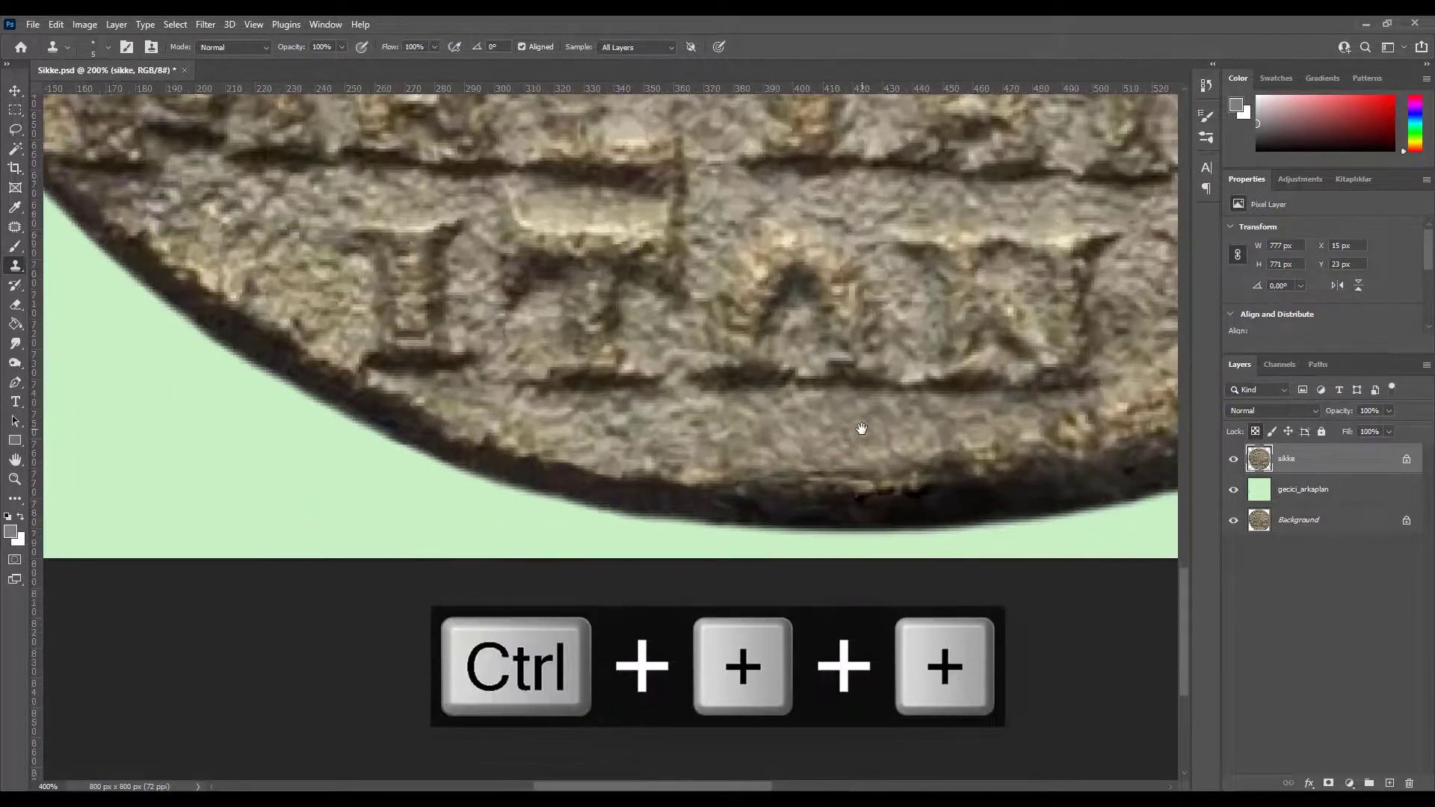
{"action": "key", "text": "ctrl+plus"}
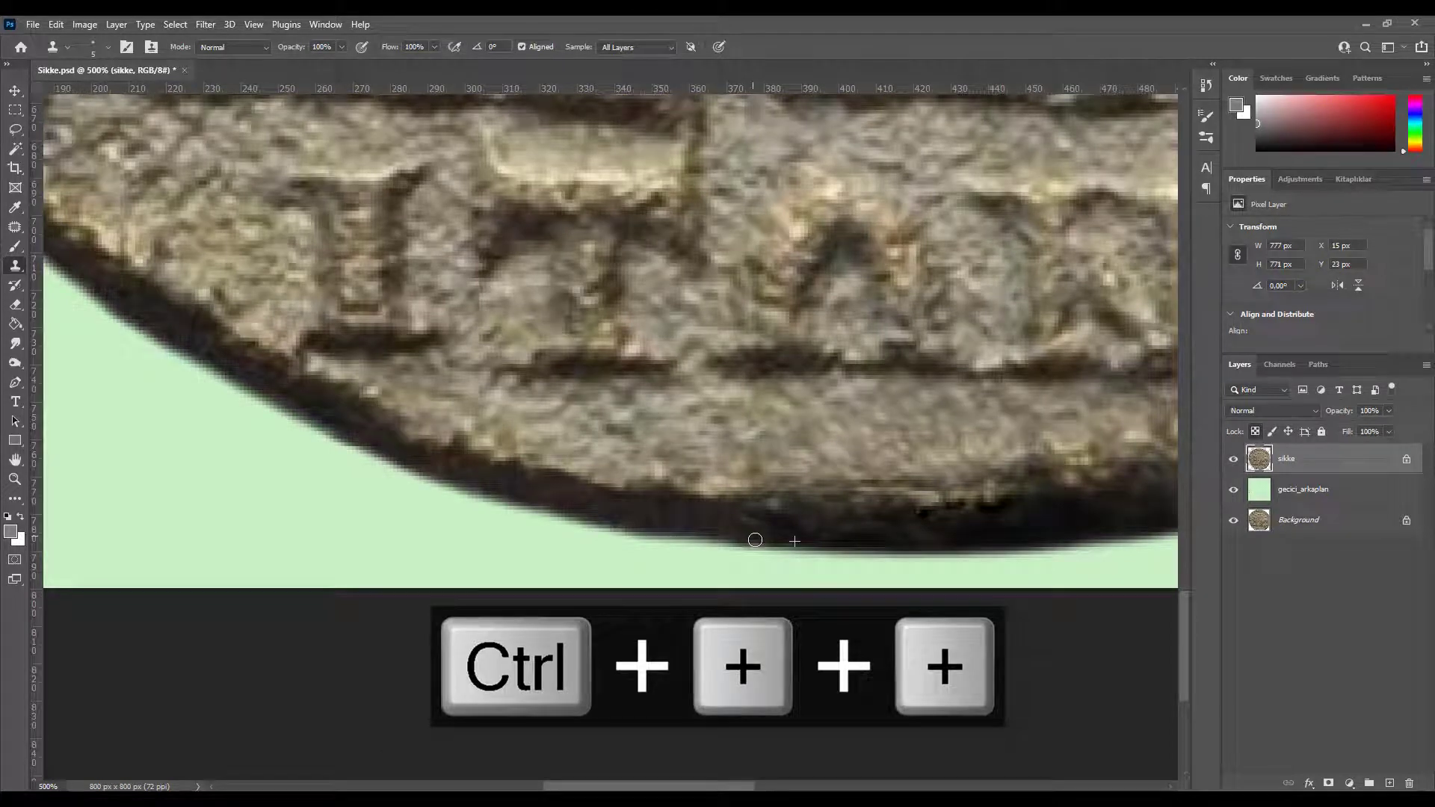
{"action": "left_click_drag", "start_coordinate": [755, 539], "coordinate": [818, 529]}
{"action": "key", "text": "ctrl+minus"}
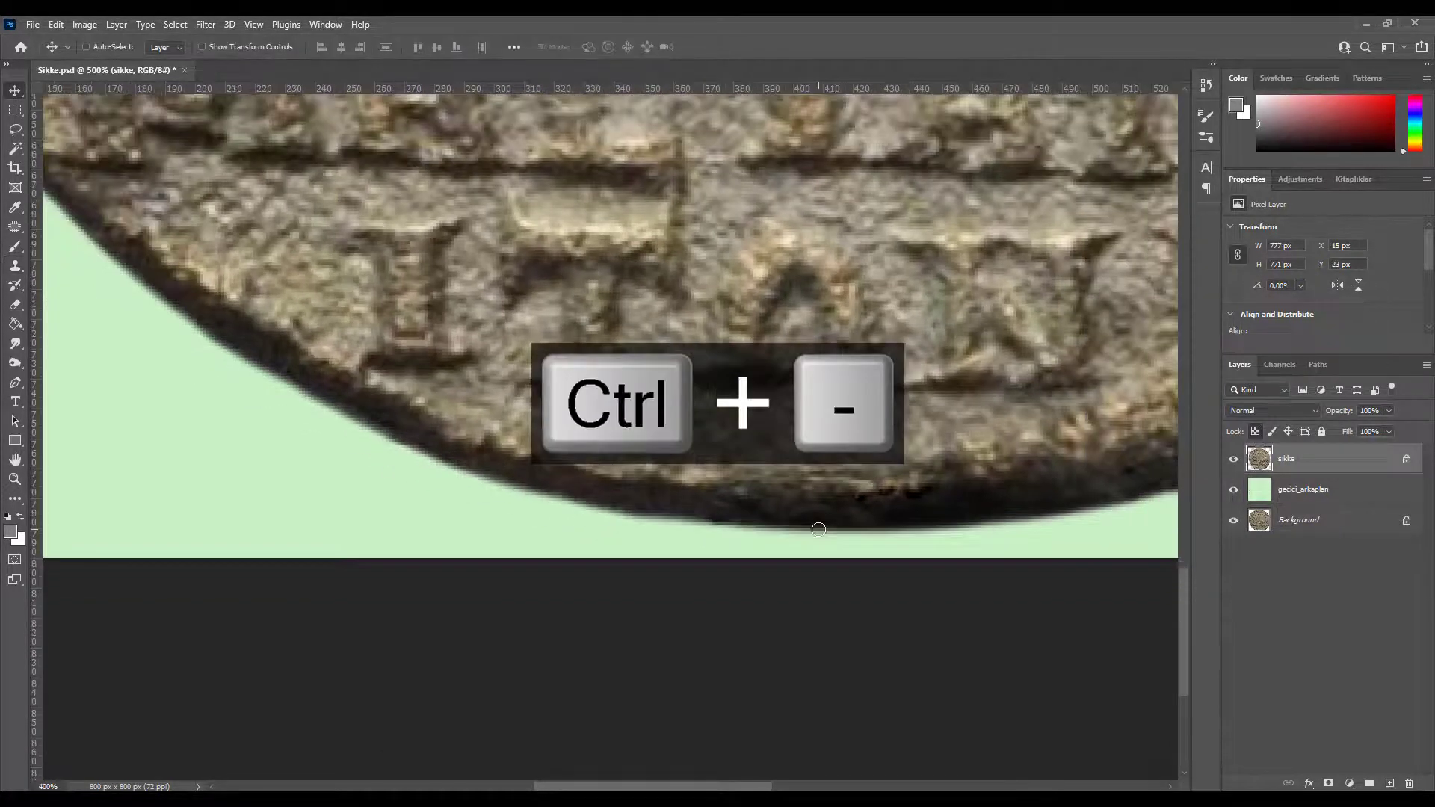
{"action": "key", "text": "ctrl+minus"}
{"action": "key", "text": "ctrl+minus"}
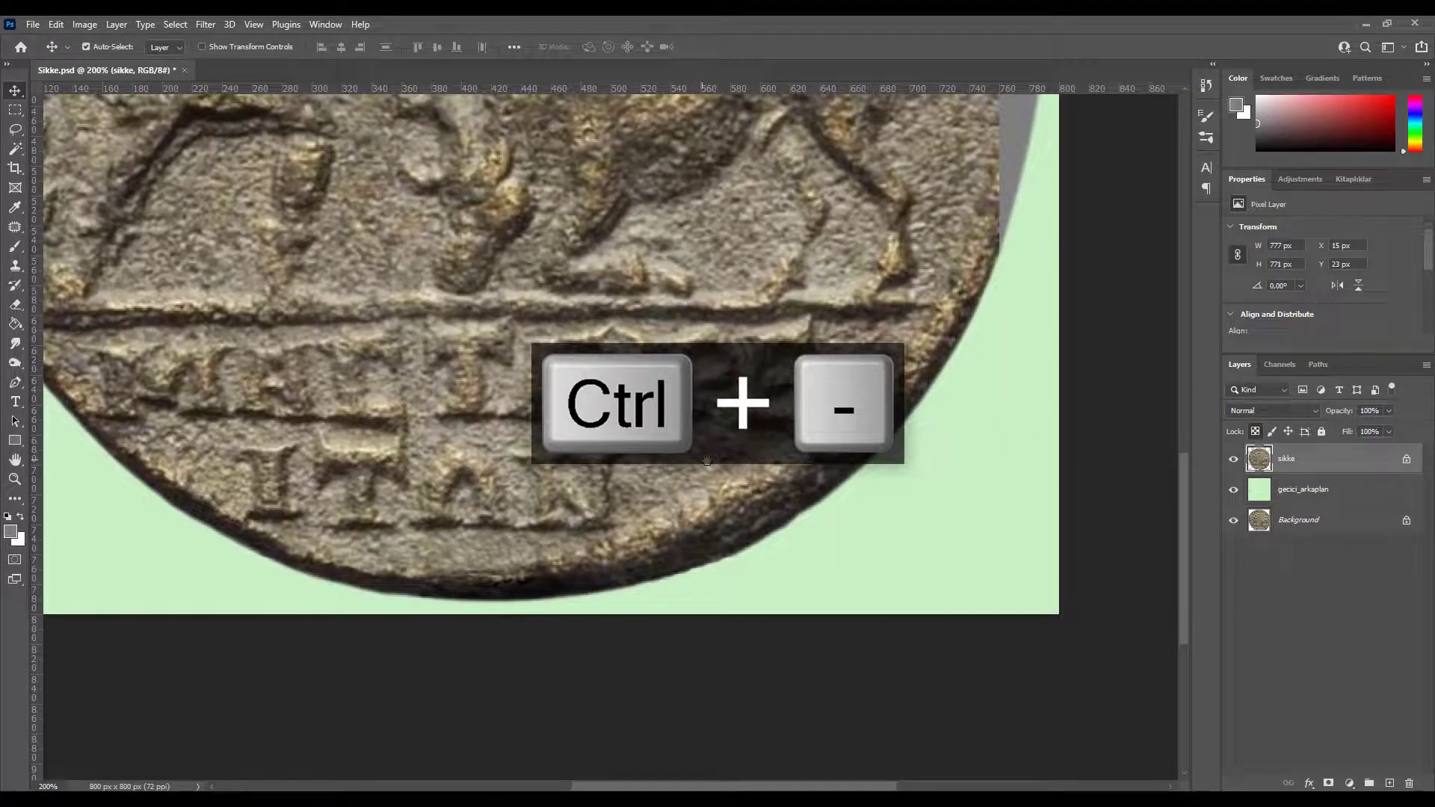
{"action": "left_click_drag", "start_coordinate": [706, 461], "coordinate": [766, 452]}
{"action": "key", "text": "s"}
{"action": "key", "text": "ctrl+plus"}
{"action": "left_click_drag", "start_coordinate": [92, 408], "coordinate": [109, 347]}
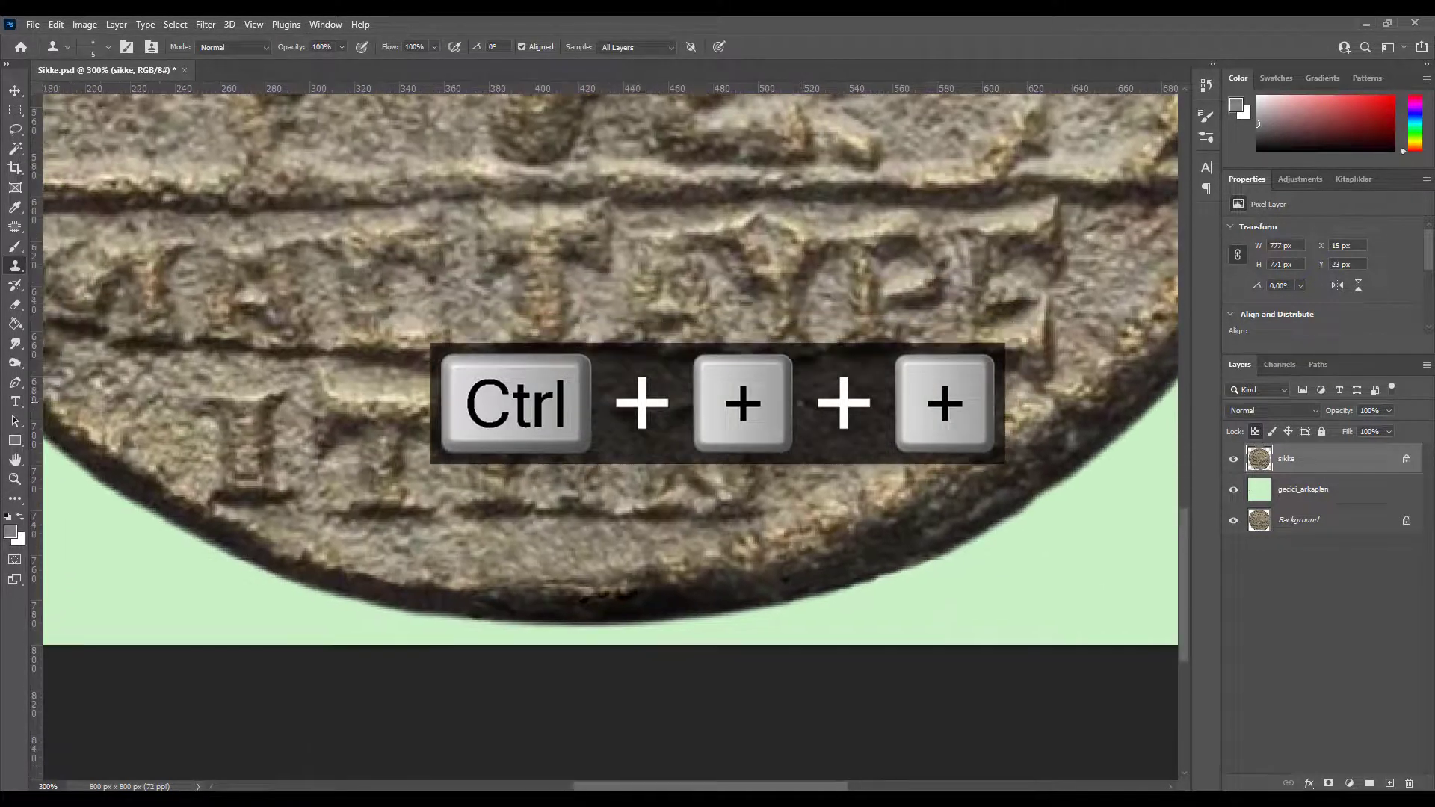
- Burn the coin's lower-right edge darker and review the whole coin
{"action": "left_click", "coordinate": [15, 366]}
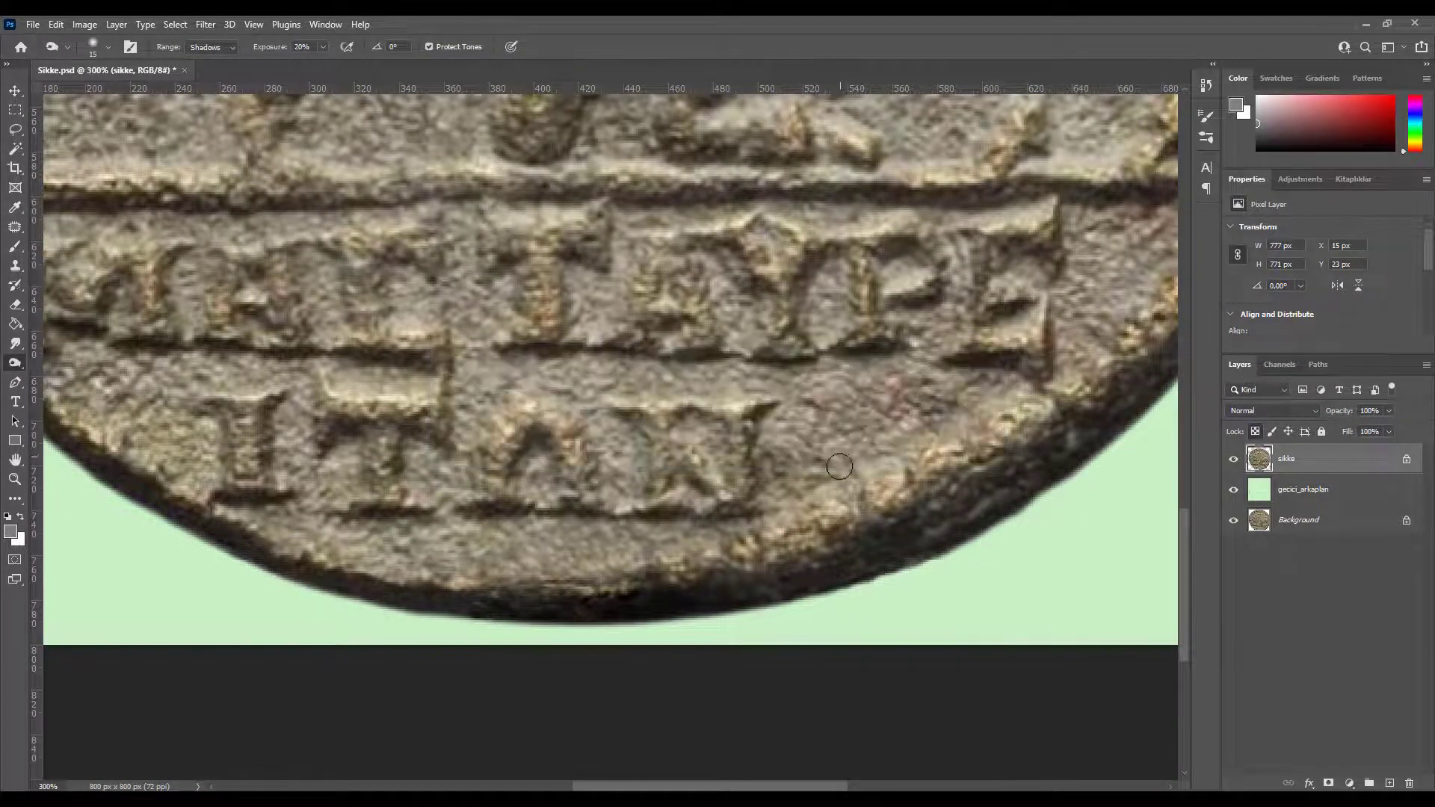
{"action": "mouse_move", "coordinate": [821, 582]}
{"action": "left_mouse_down"}
{"action": "mouse_move", "coordinate": [743, 583]}
{"action": "mouse_move", "coordinate": [996, 537]}
{"action": "left_mouse_up"}
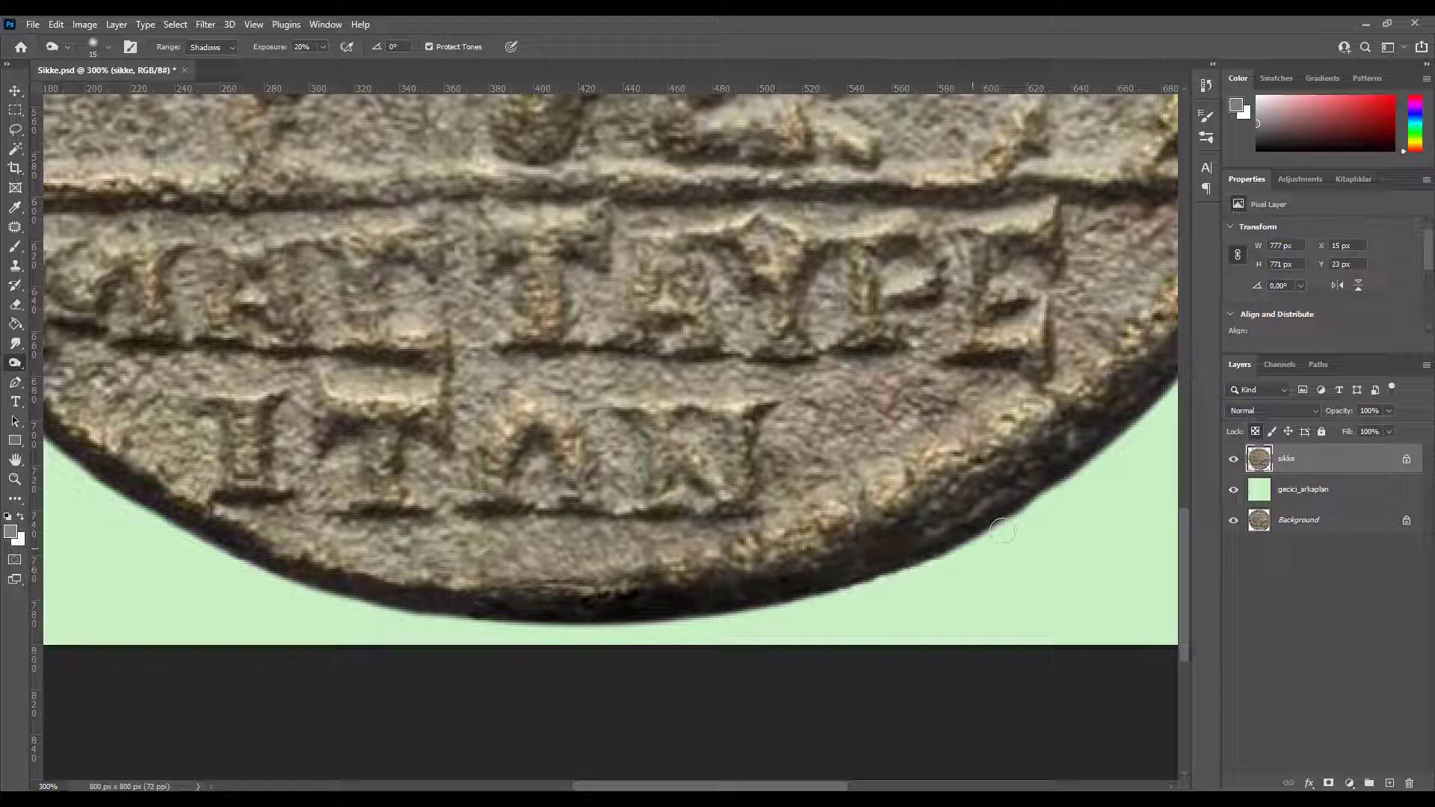
{"action": "key", "text": "v"}
{"action": "key", "text": "ctrl+minus"}
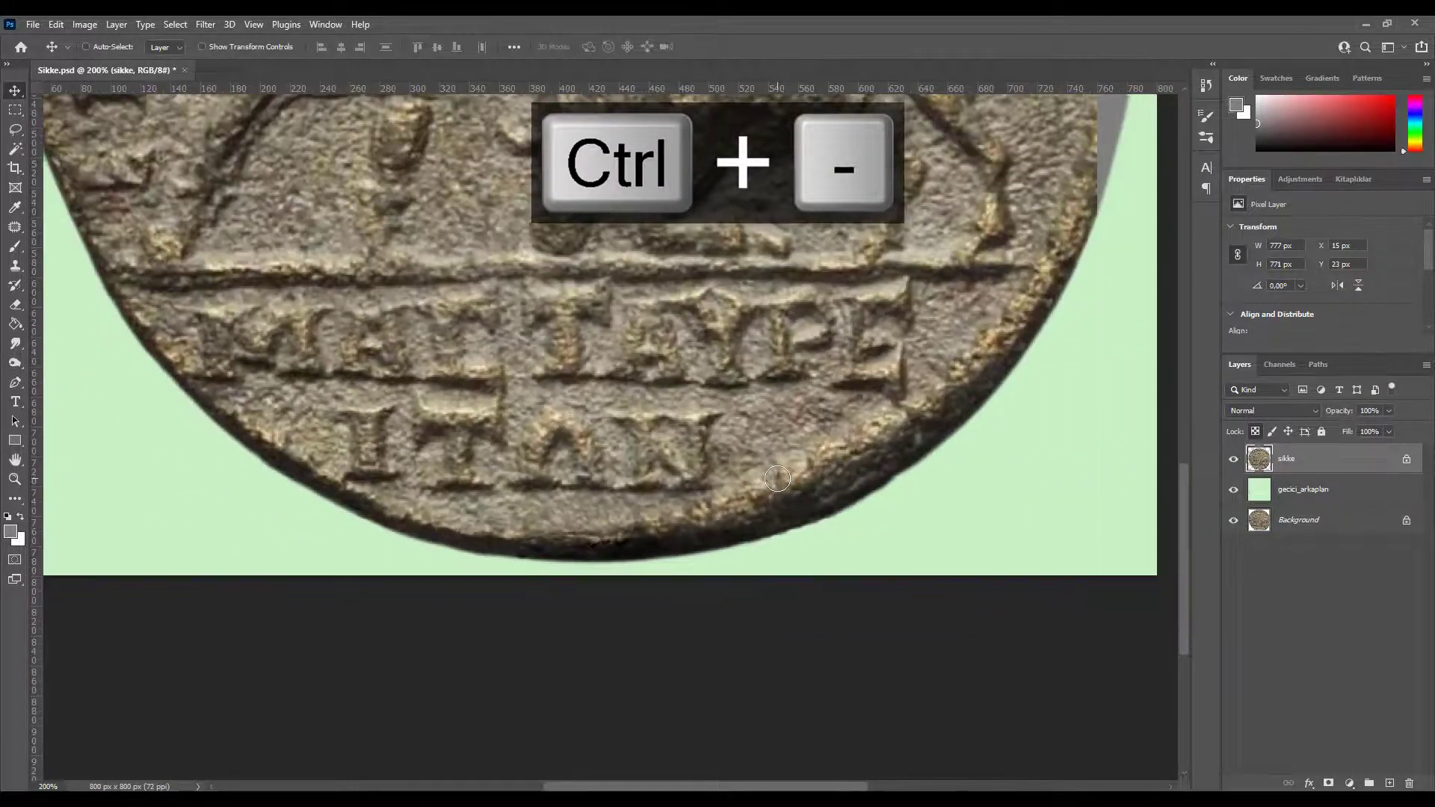
{"action": "key", "text": "ctrl+minus"}
{"action": "key", "text": "ctrl+minus"}
{"action": "key", "text": "ctrl+minus"}
{"action": "key", "text": "ctrl+plus"}
{"action": "key", "text": "ctrl+plus"}
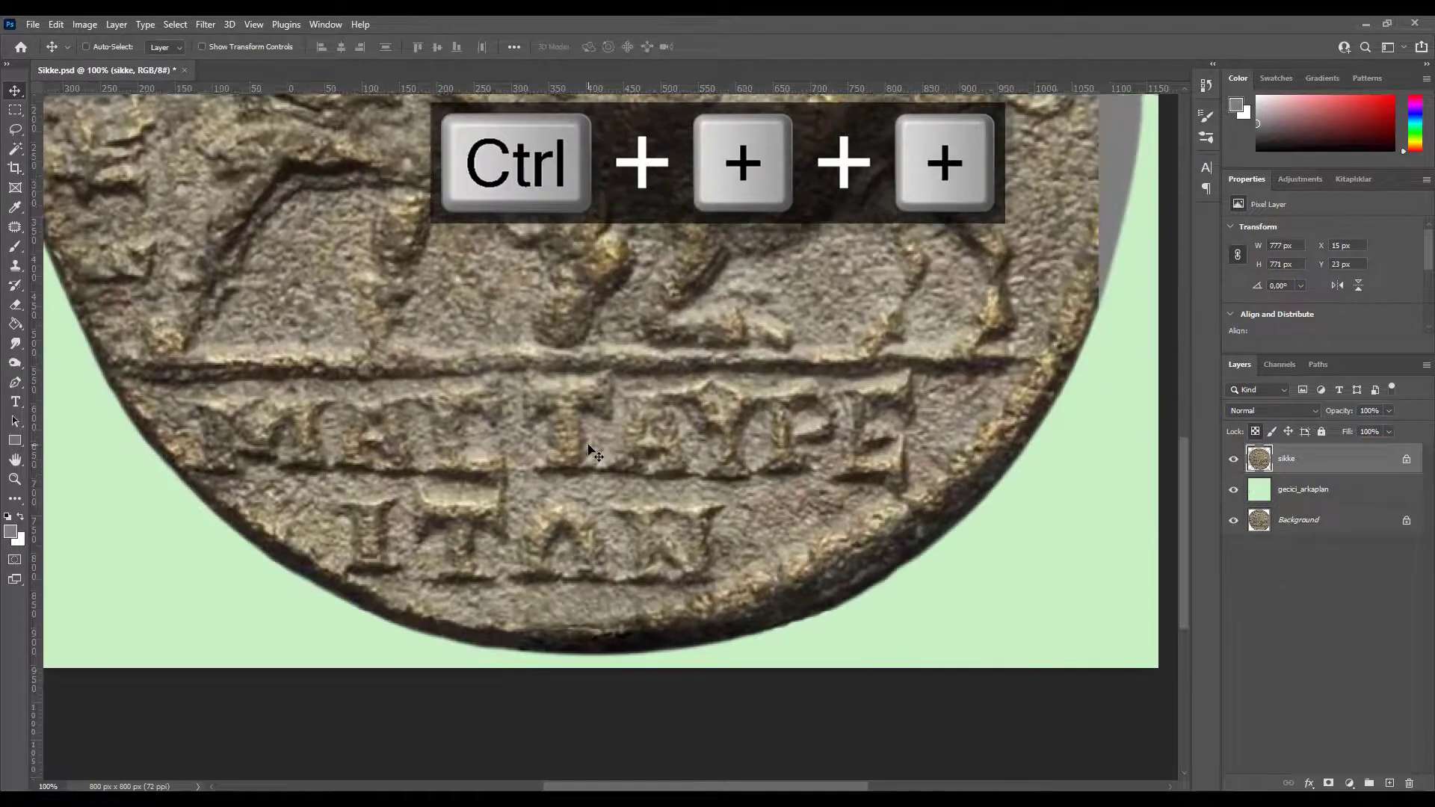
{"action": "key", "text": "ctrl+plus"}
- Save Sikke.psd and zoom in on the upper-right rim
{"action": "key", "text": "ctrl+s"}
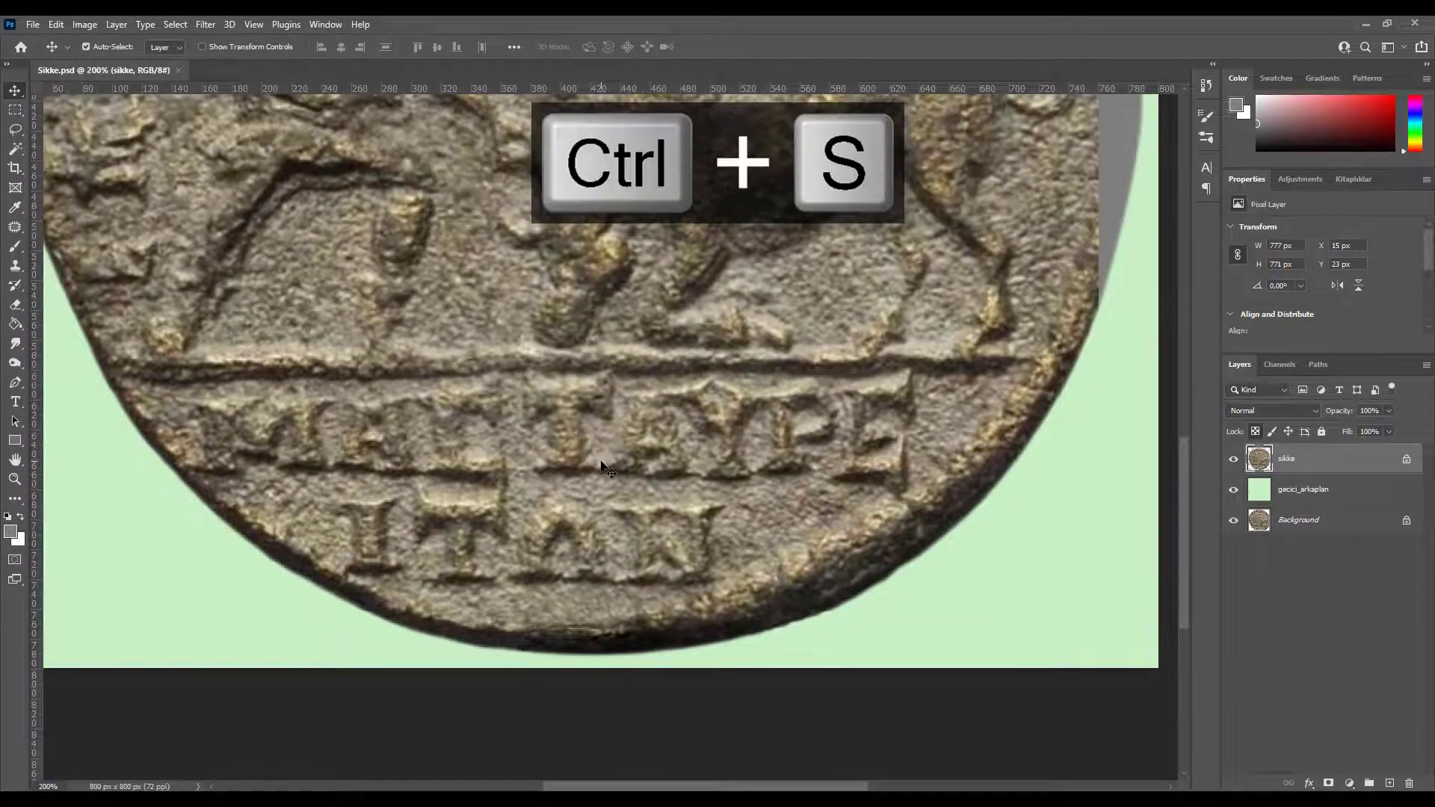
{"action": "scroll", "coordinate": [604, 469], "scroll_direction": "up", "scroll_amount": 5}
{"action": "scroll", "coordinate": [672, 419], "scroll_direction": "right", "scroll_amount": 5}
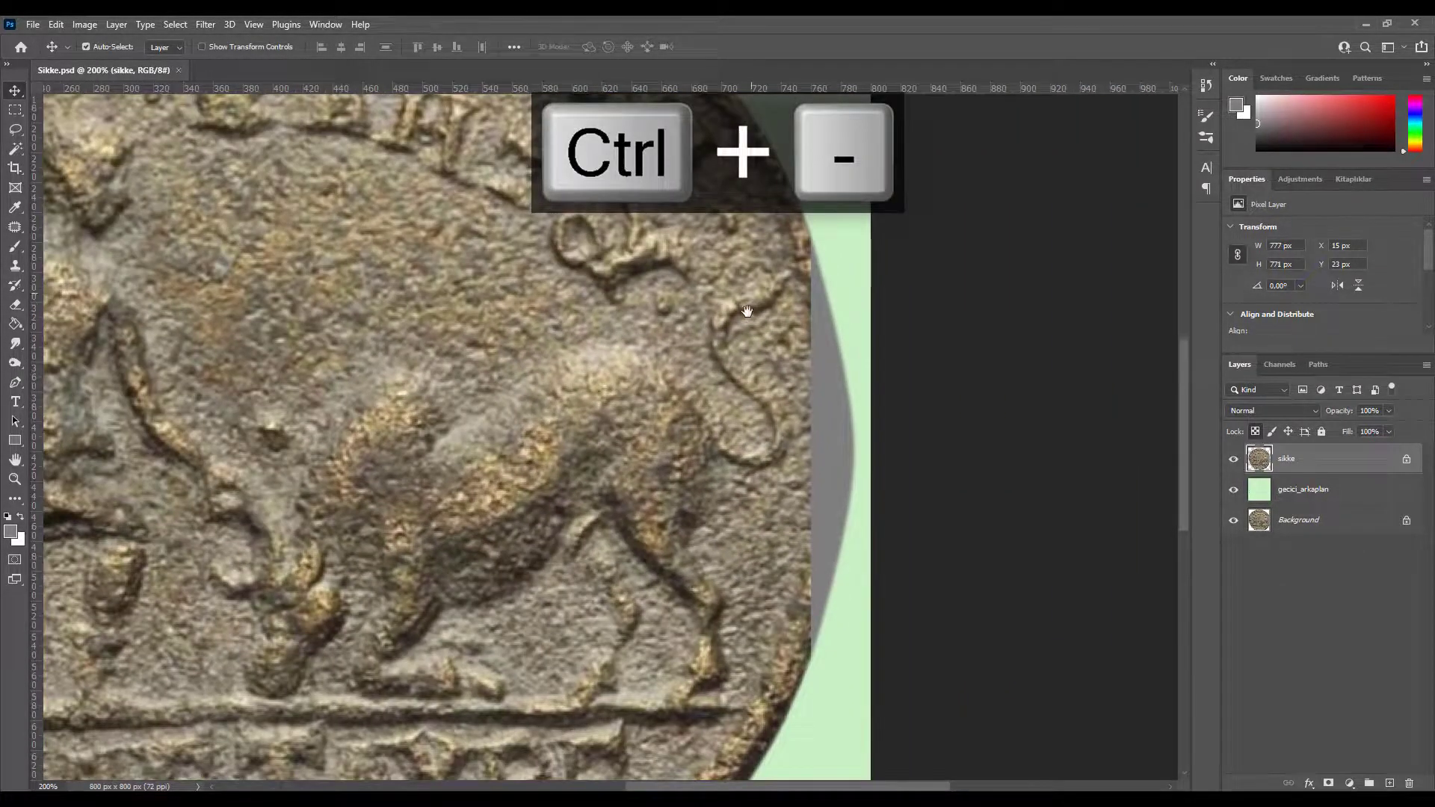
{"action": "key", "text": "ctrl+plus"}
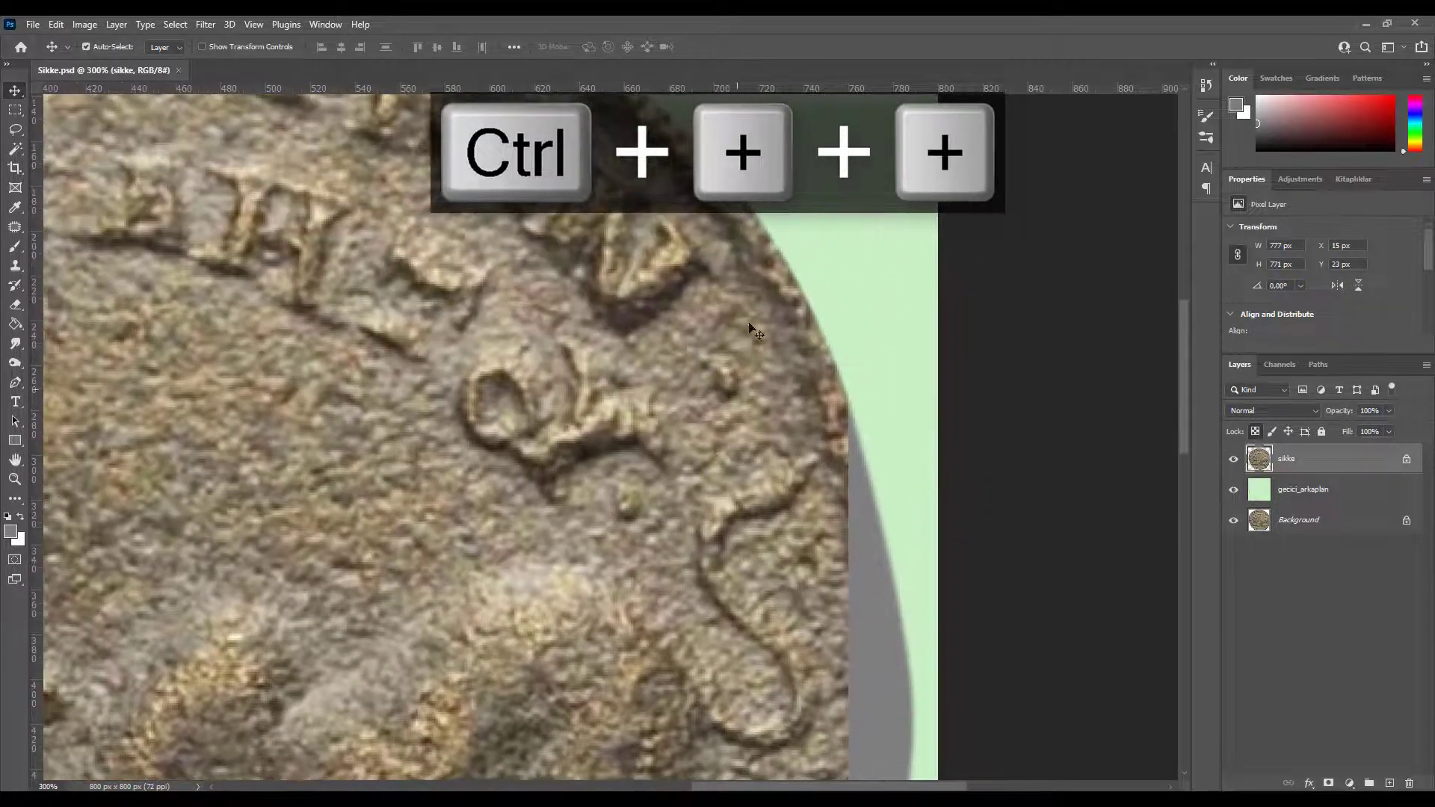
{"action": "key", "text": "p"}
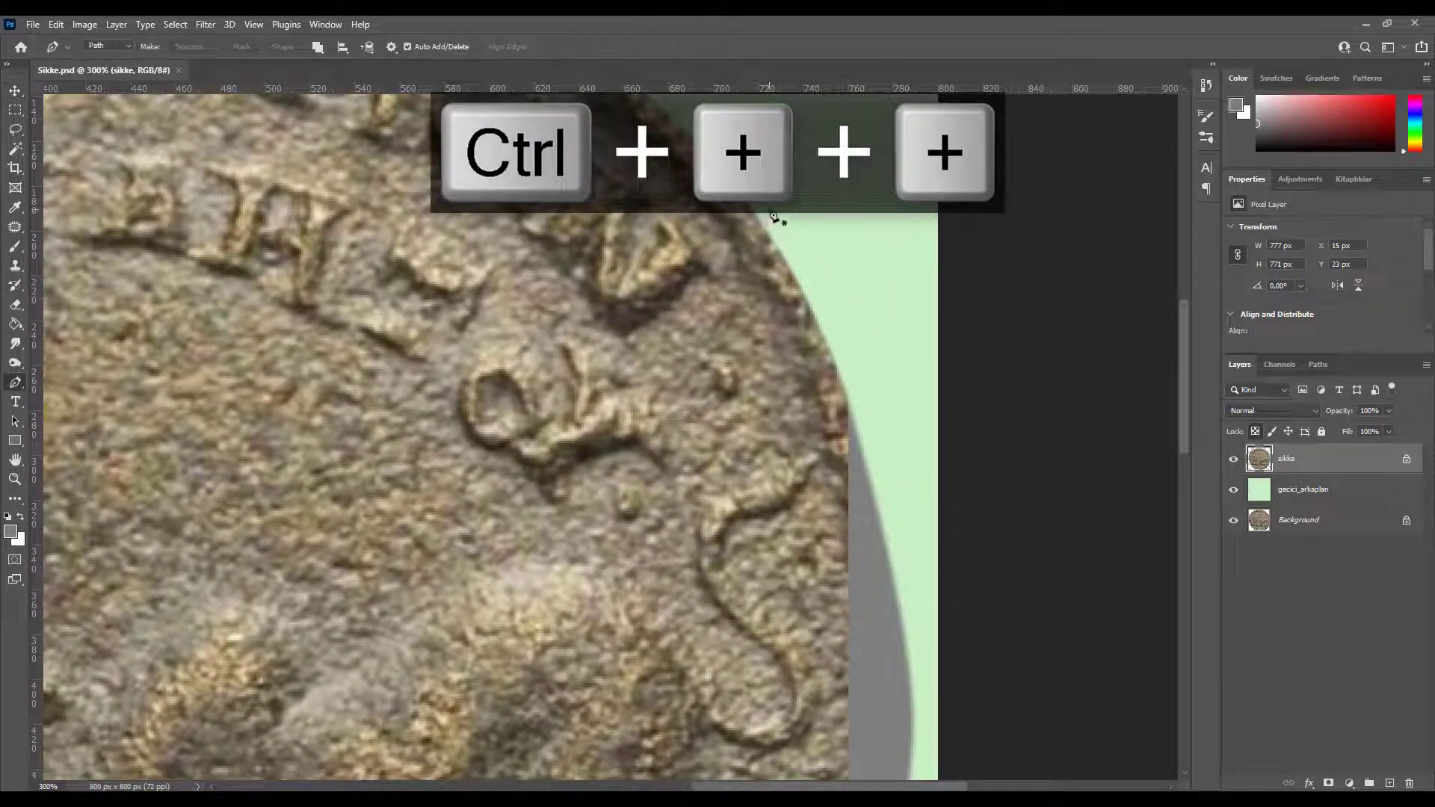
- Trace a rim fragment along the coin's right edge, feather it and copy it to a new layer
{"action": "left_click_drag", "start_coordinate": [756, 216], "coordinate": [743, 227]}
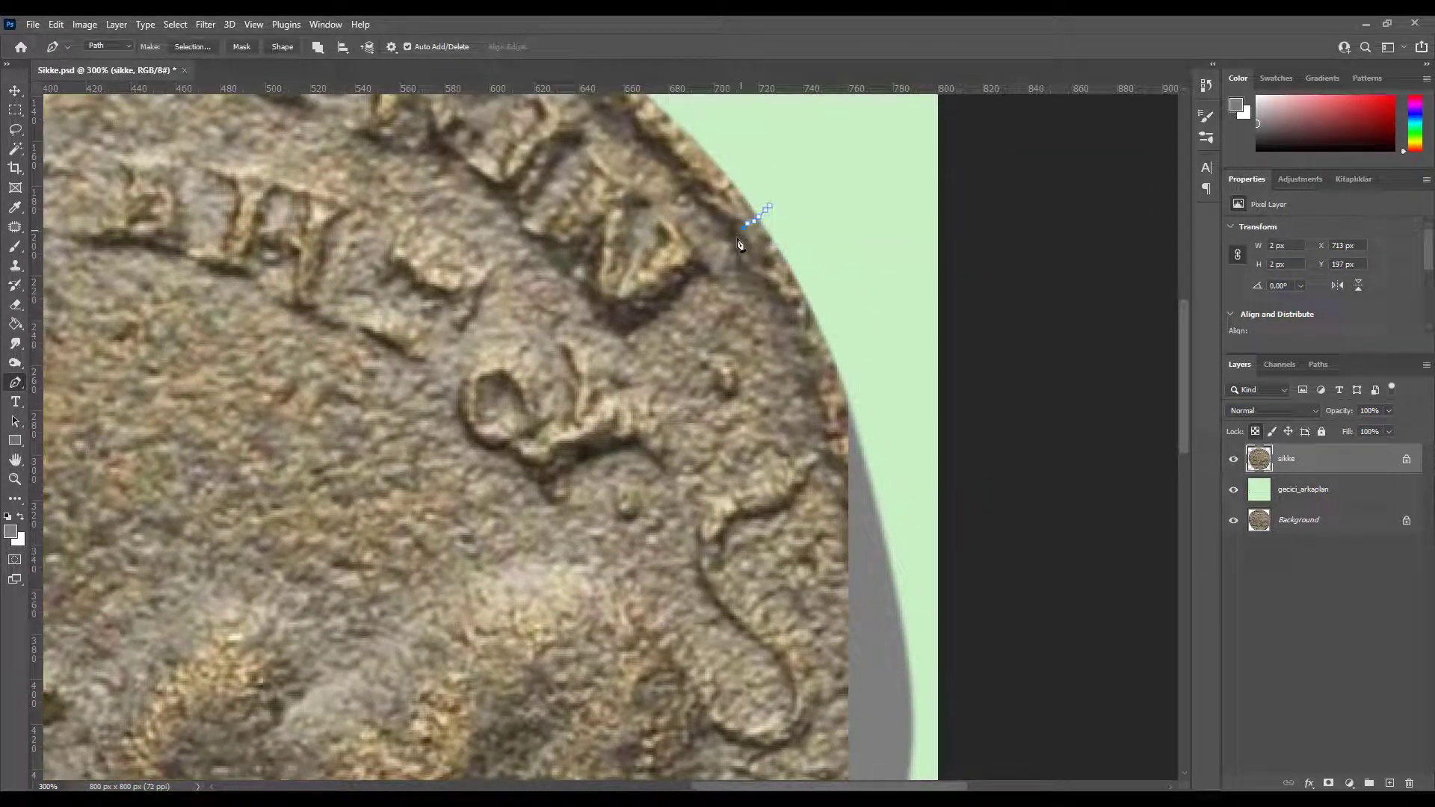
{"action": "left_click_drag", "start_coordinate": [743, 284], "coordinate": [759, 311]}
{"action": "left_click_drag", "start_coordinate": [804, 418], "coordinate": [842, 469]}
{"action": "left_click_drag", "start_coordinate": [850, 445], "coordinate": [842, 305]}
{"action": "key", "text": "ctrl+shift+Return"}
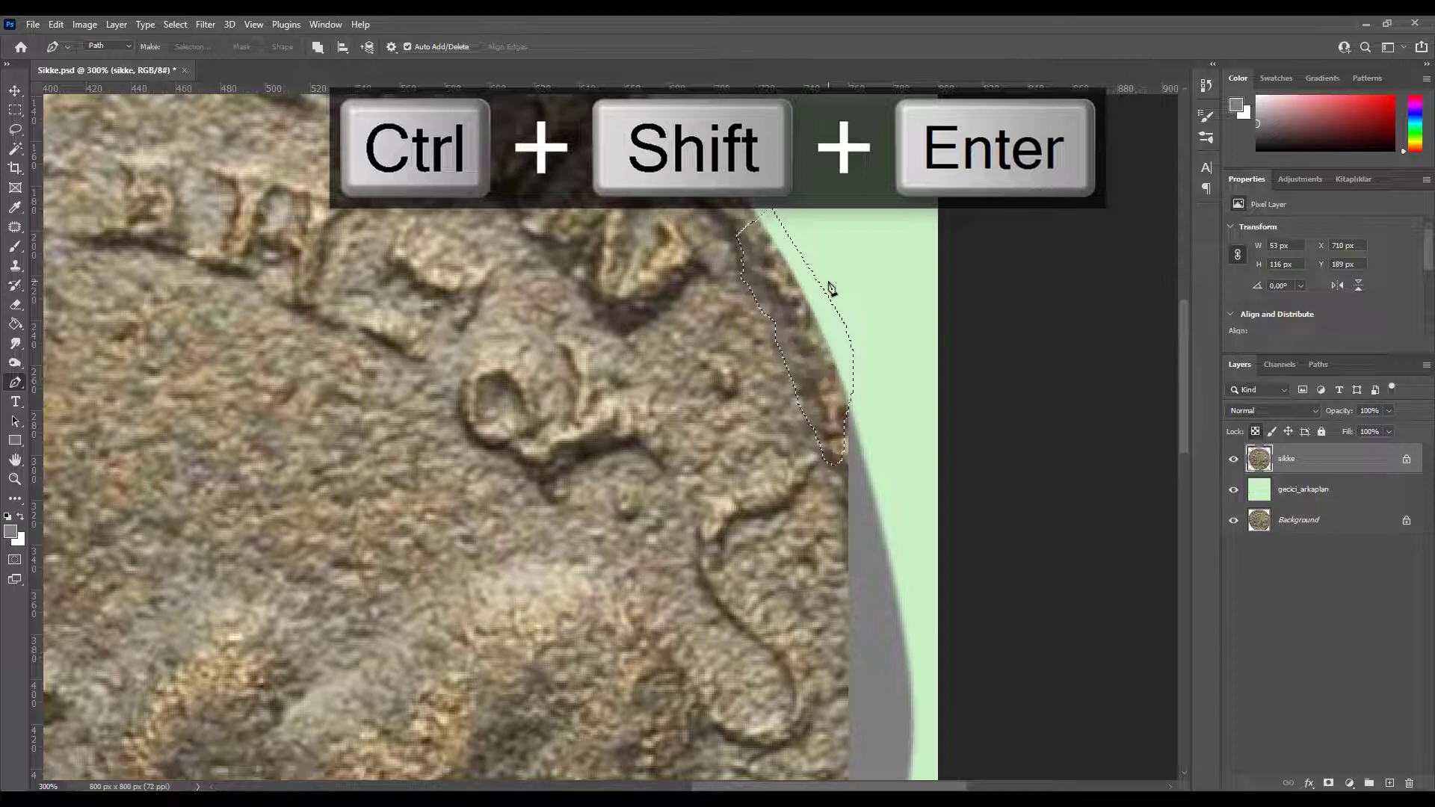
{"action": "key", "text": "shift+F6"}
{"action": "key", "text": "Return"}
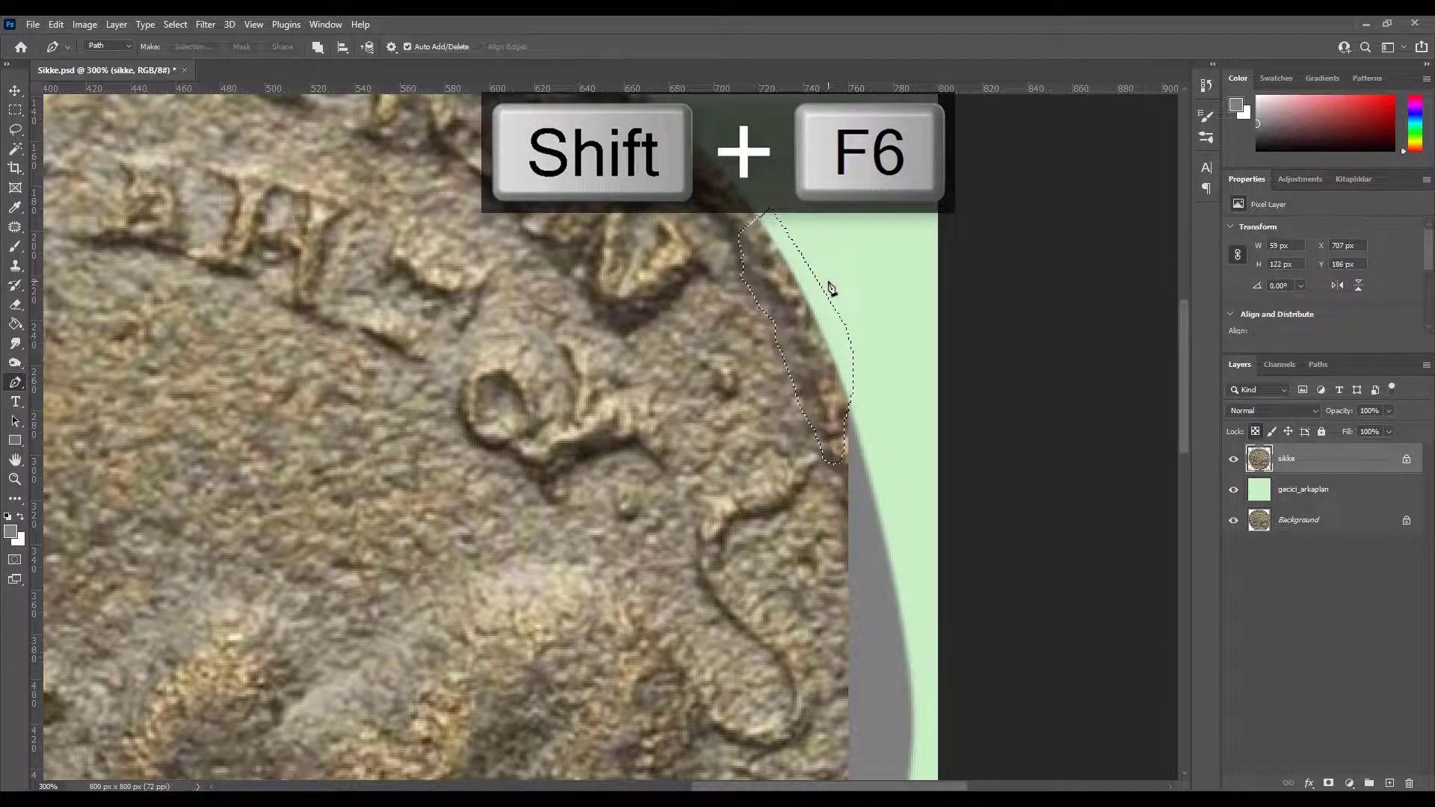
{"action": "key", "text": "ctrl+j"}
- Move the rim copy down the right edge and puppet-warp it with pins to follow the curve
{"action": "key", "text": "v"}
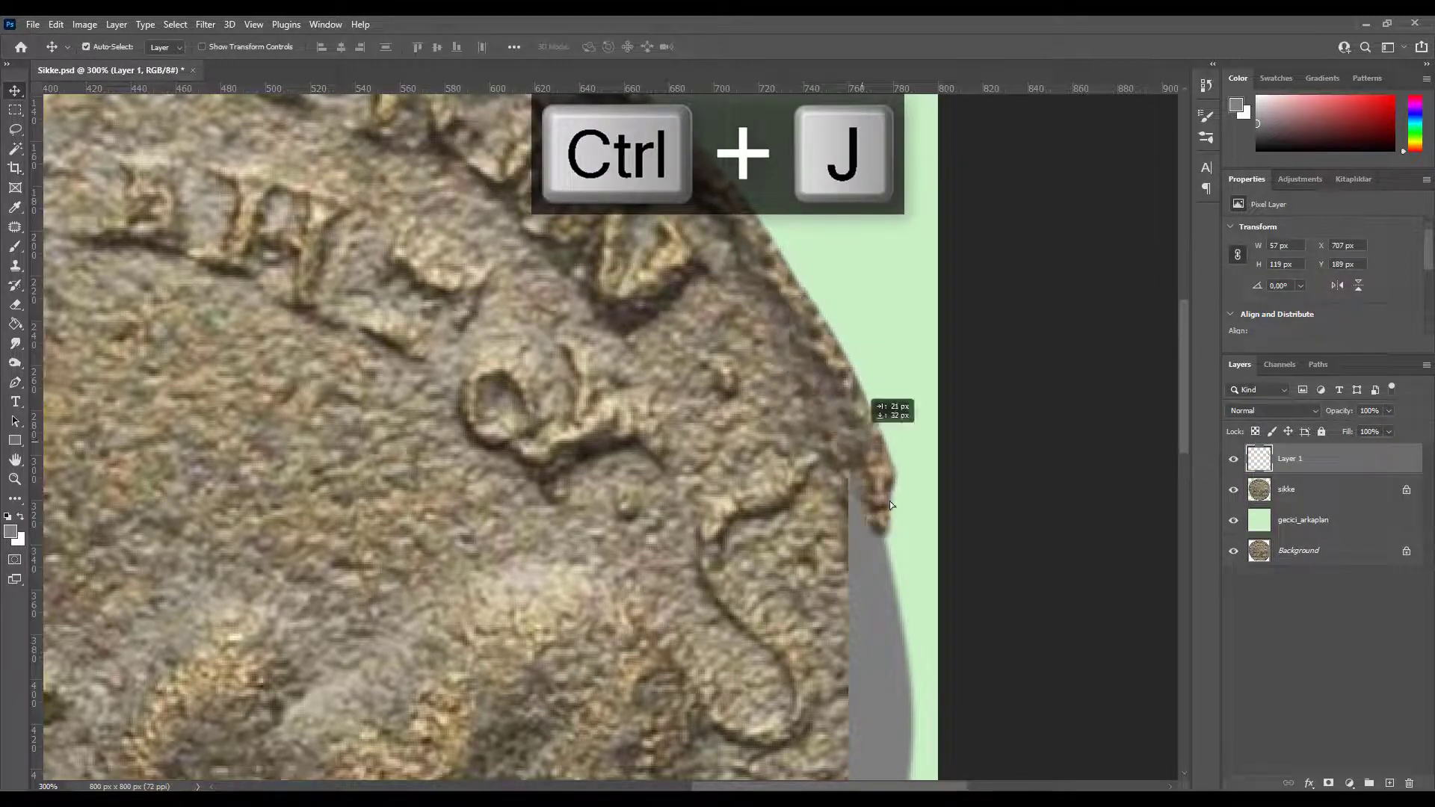
{"action": "left_click_drag", "start_coordinate": [797, 330], "coordinate": [889, 500]}
{"action": "left_click_drag", "start_coordinate": [840, 386], "coordinate": [826, 388]}
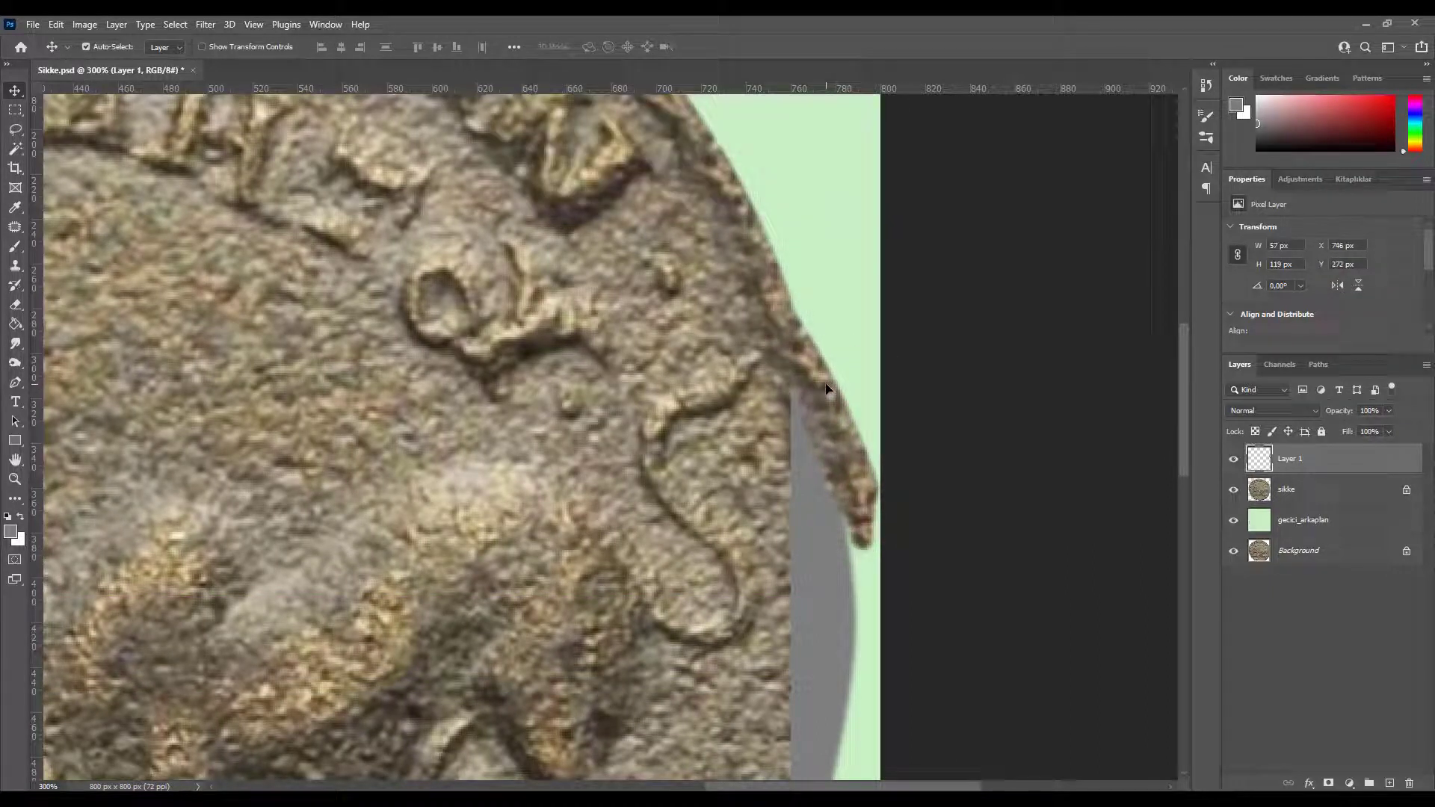
{"action": "left_click", "coordinate": [54, 24]}
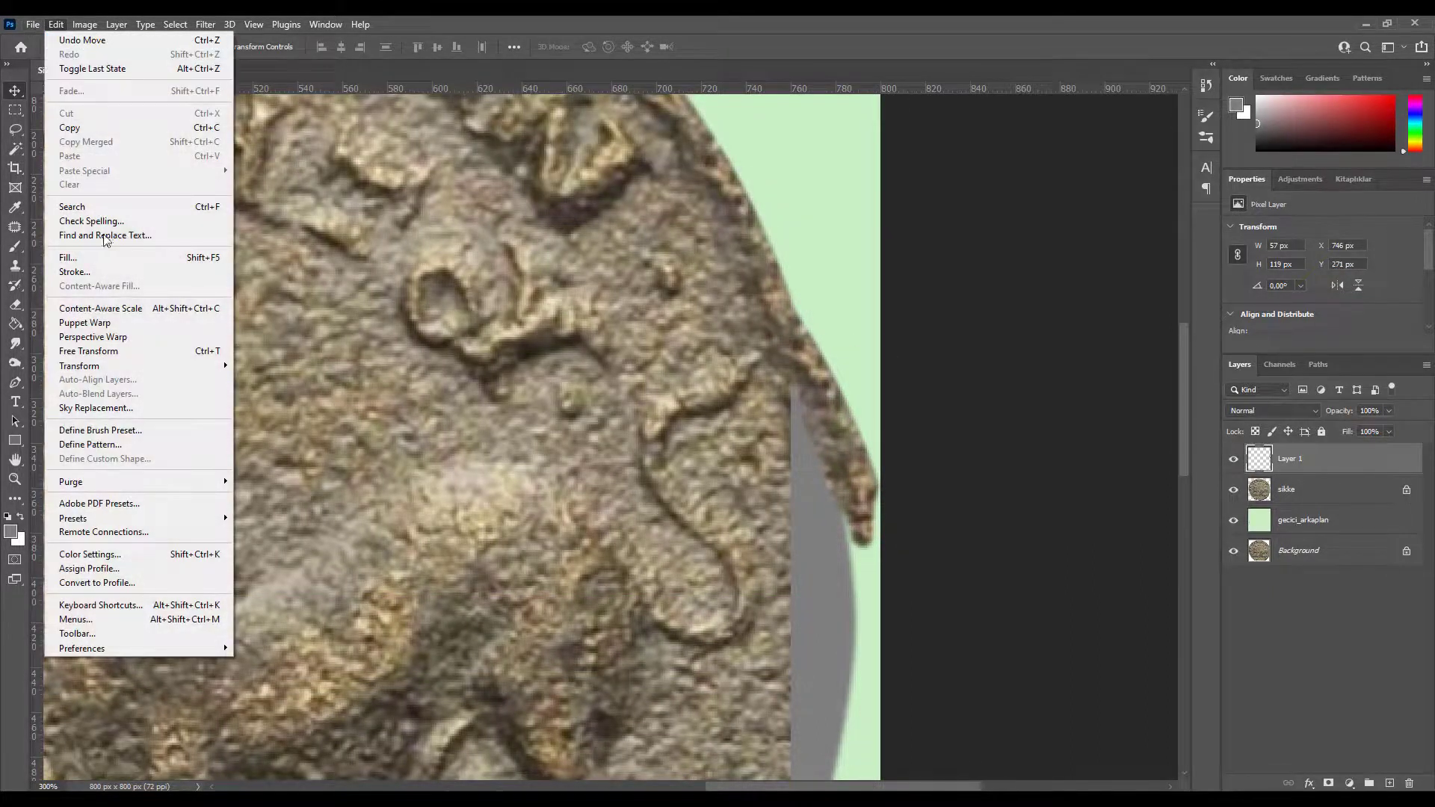
{"action": "left_click", "coordinate": [108, 323]}
{"action": "left_click", "coordinate": [794, 315]}
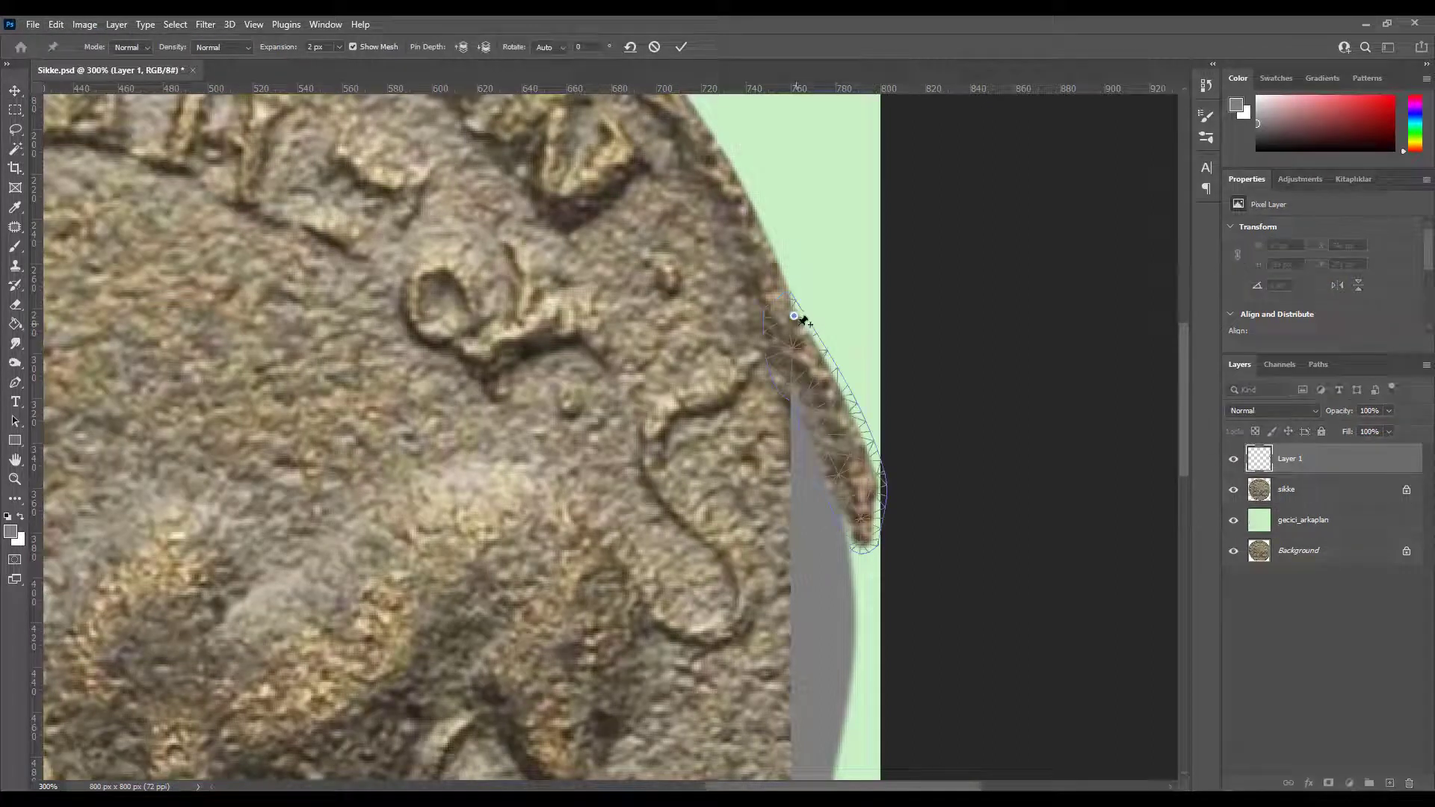
{"action": "left_click_drag", "start_coordinate": [841, 386], "coordinate": [820, 401]}
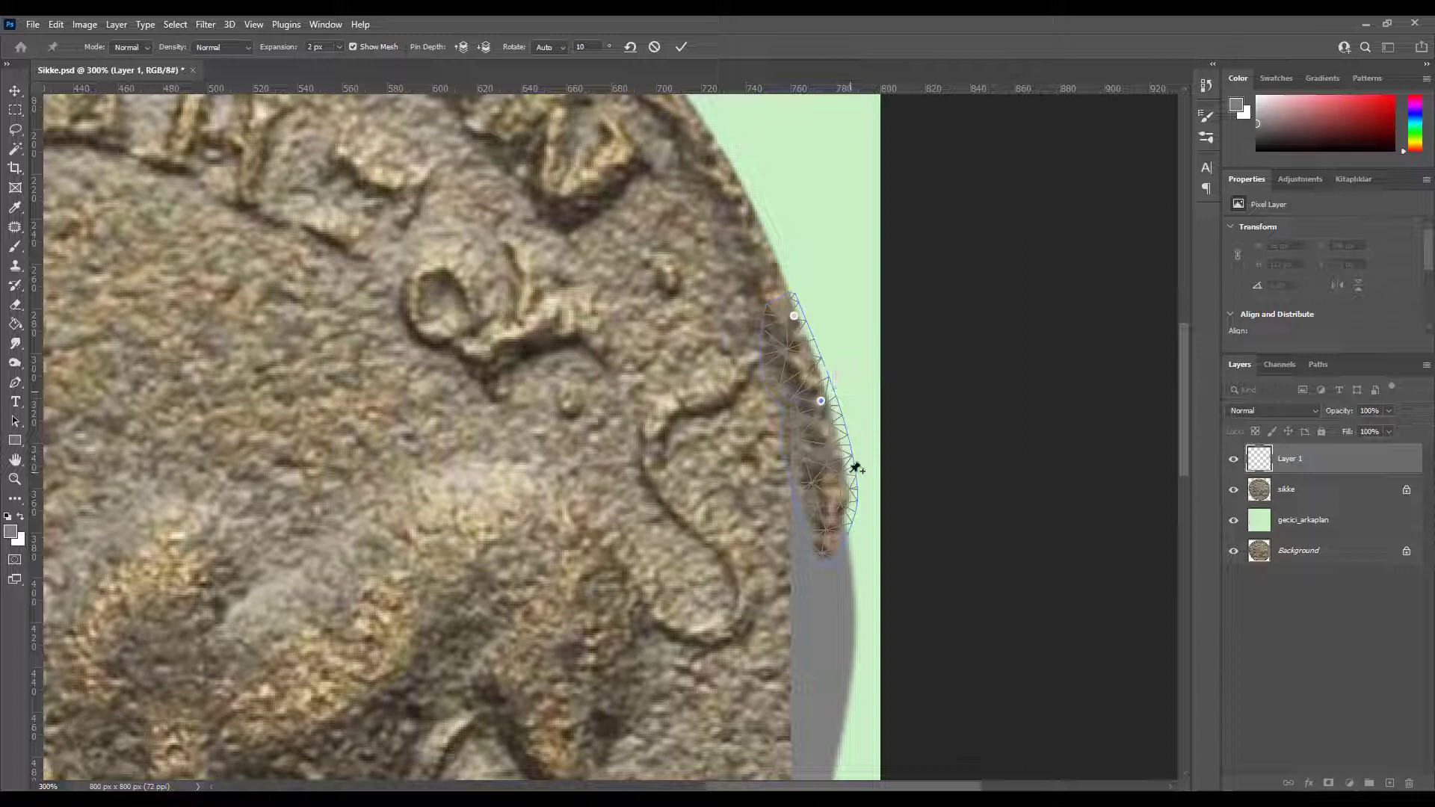
{"action": "left_click_drag", "start_coordinate": [848, 468], "coordinate": [838, 505]}
{"action": "left_click", "coordinate": [834, 505]}
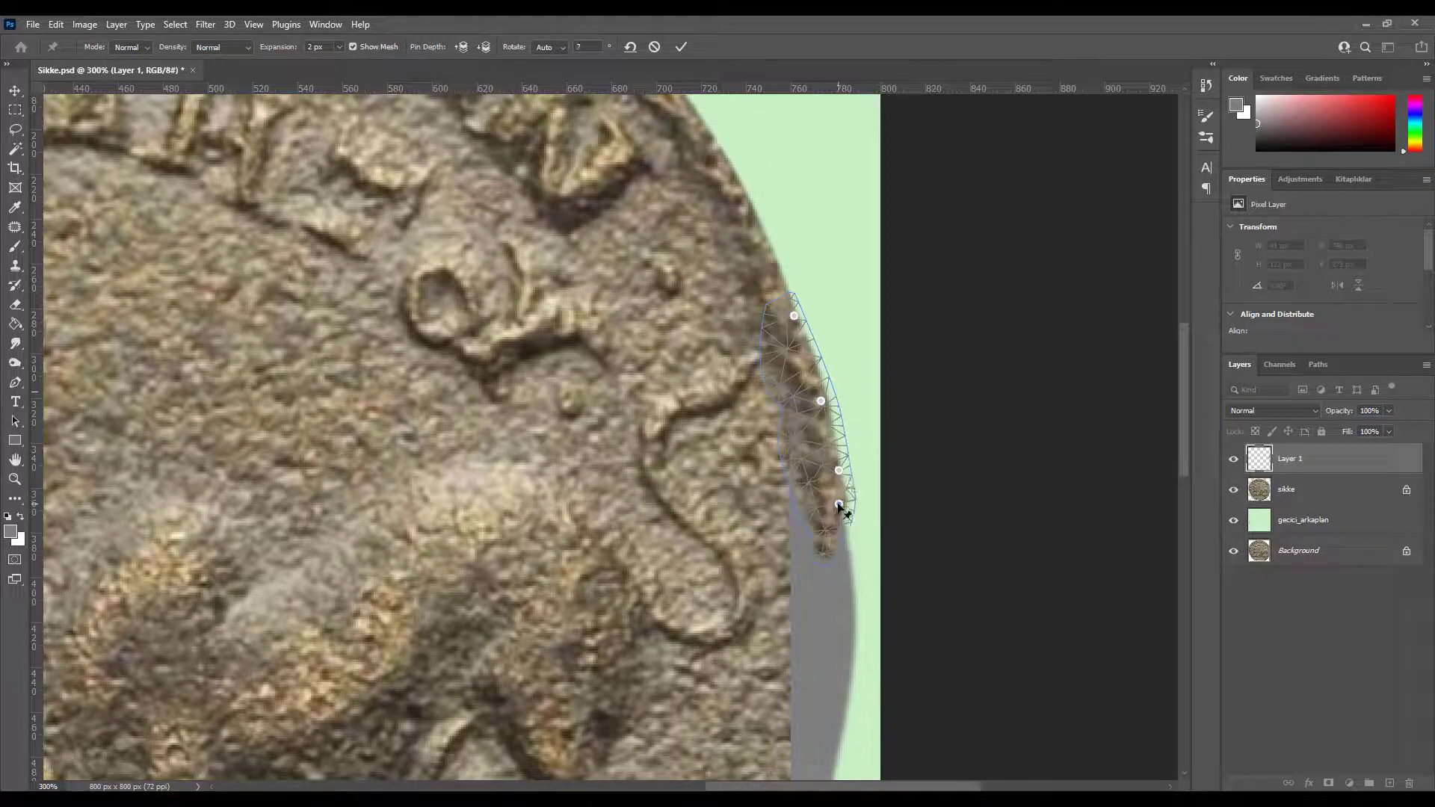
- Commit the warp on the previous rim patch
{"action": "key", "text": "Return"}
{"action": "scroll", "coordinate": [837, 502], "scroll_direction": "down", "scroll_amount": 5}
{"action": "scroll", "coordinate": [833, 478], "scroll_direction": "down", "scroll_amount": 2}
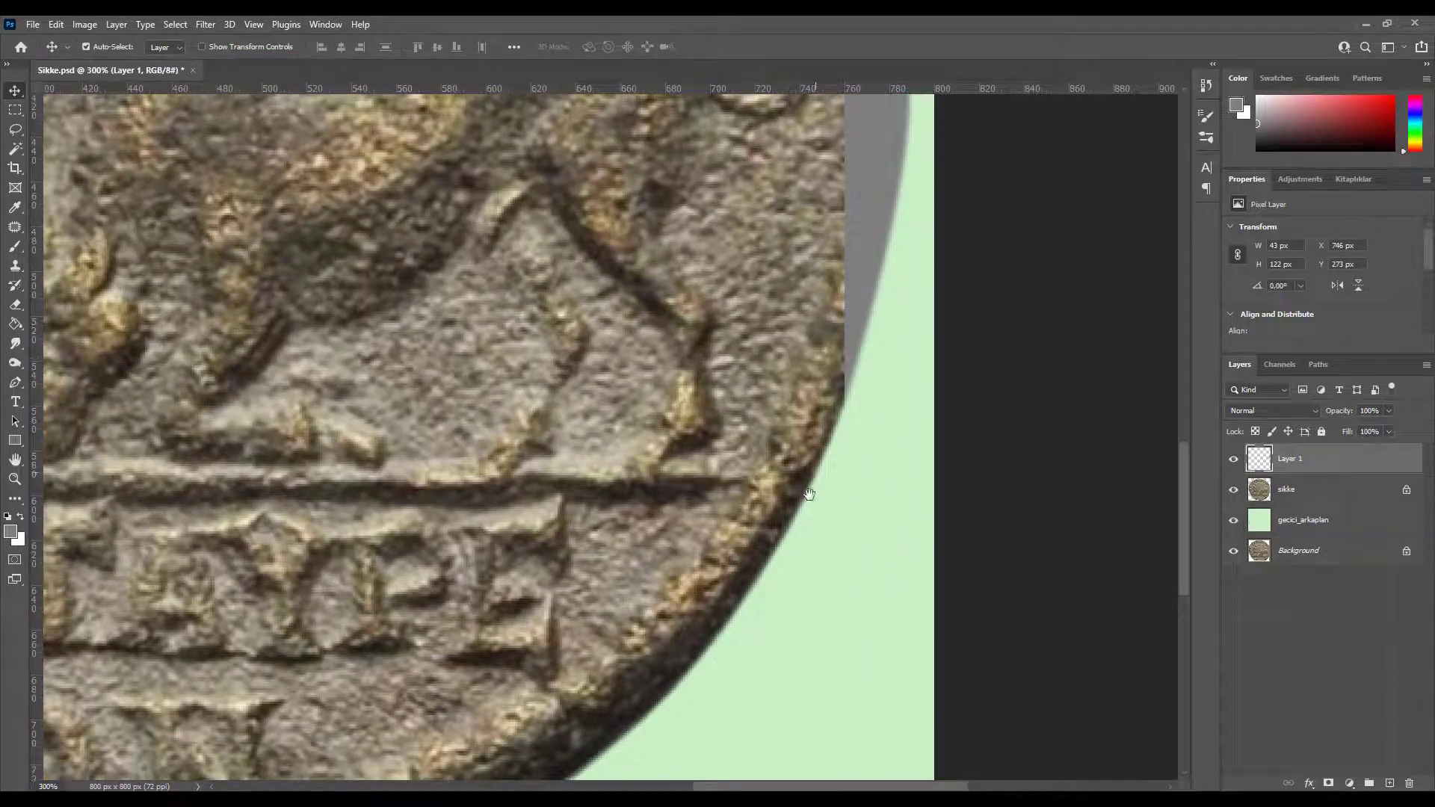
{"action": "scroll", "coordinate": [829, 463], "scroll_direction": "down", "scroll_amount": 1}
- On the sikke layer, trace an intact rim section with a Pen path
{"action": "left_click", "coordinate": [1300, 492]}
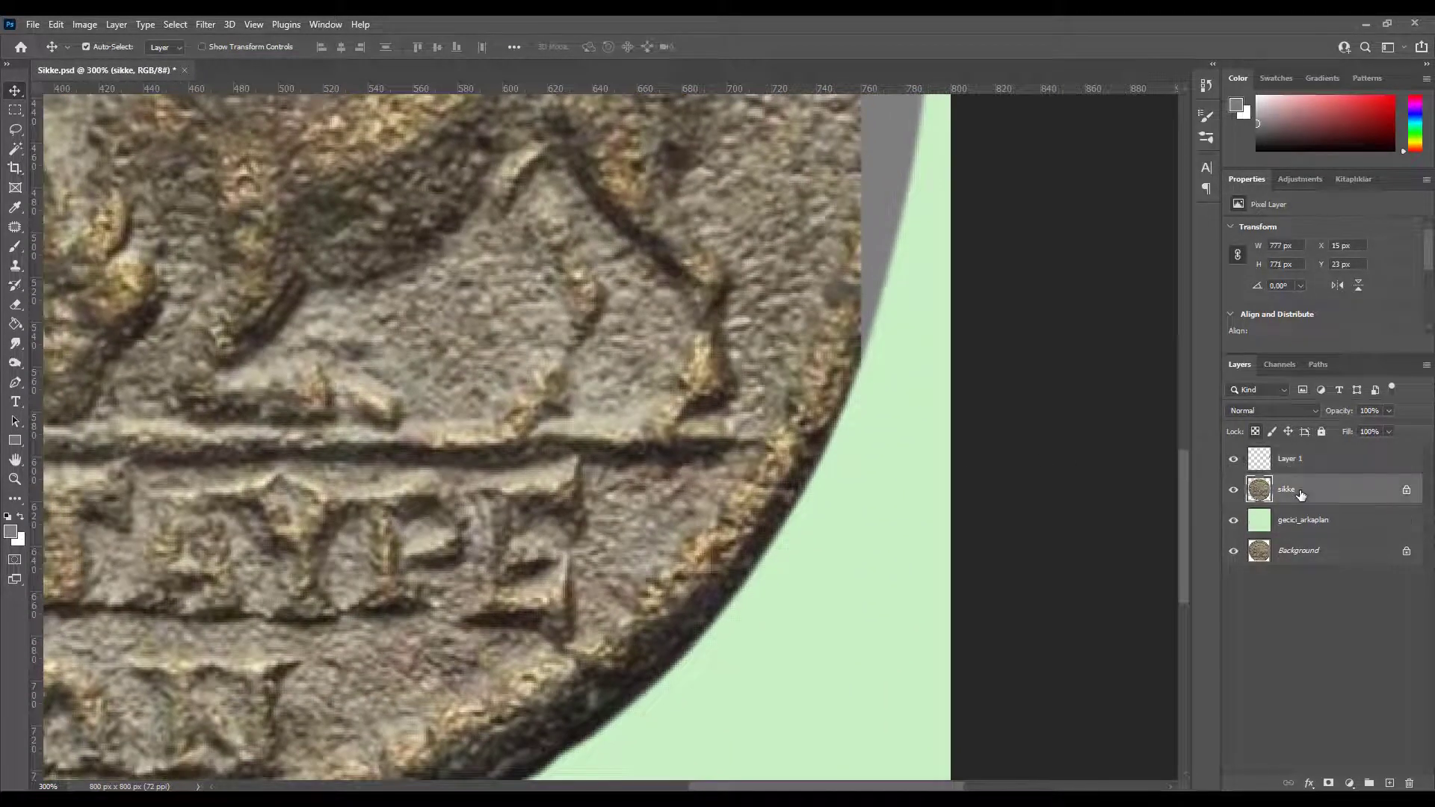
{"action": "key", "text": "p"}
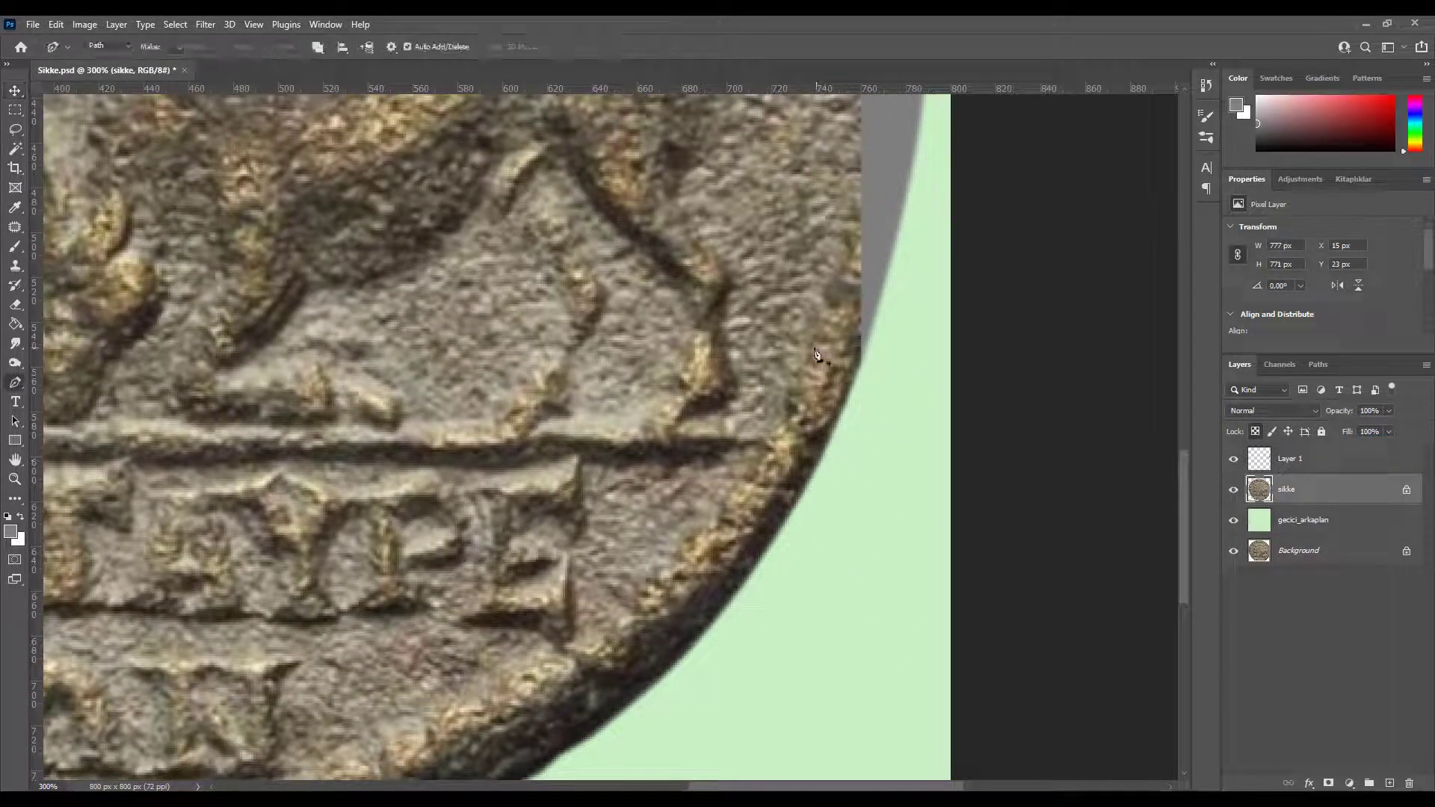
{"action": "left_click", "coordinate": [808, 348]}
{"action": "left_click_drag", "start_coordinate": [808, 353], "coordinate": [776, 436]}
{"action": "left_click", "coordinate": [763, 448]}
{"action": "left_click", "coordinate": [759, 457]}
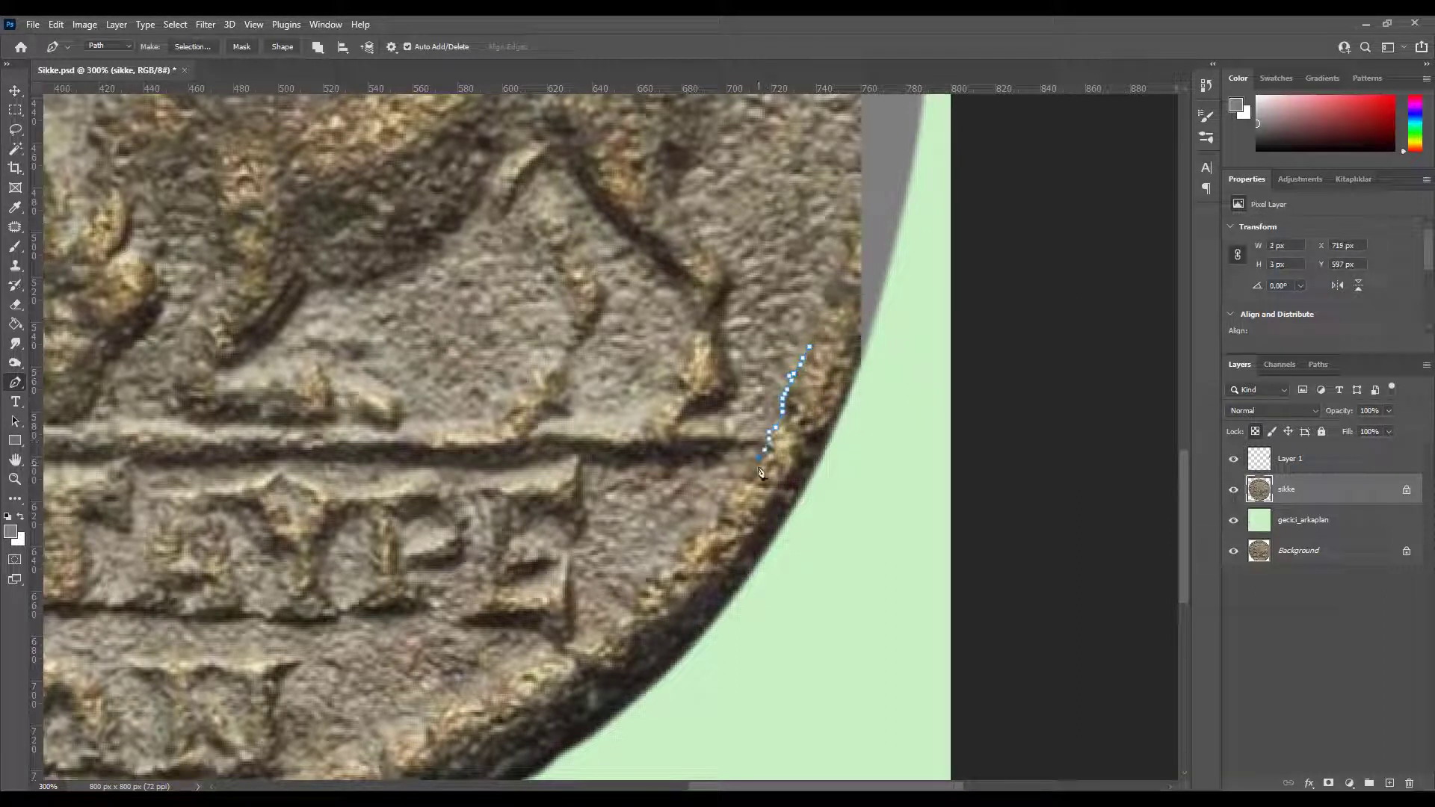
{"action": "left_click_drag", "start_coordinate": [720, 521], "coordinate": [677, 572]}
{"action": "left_click", "coordinate": [679, 566]}
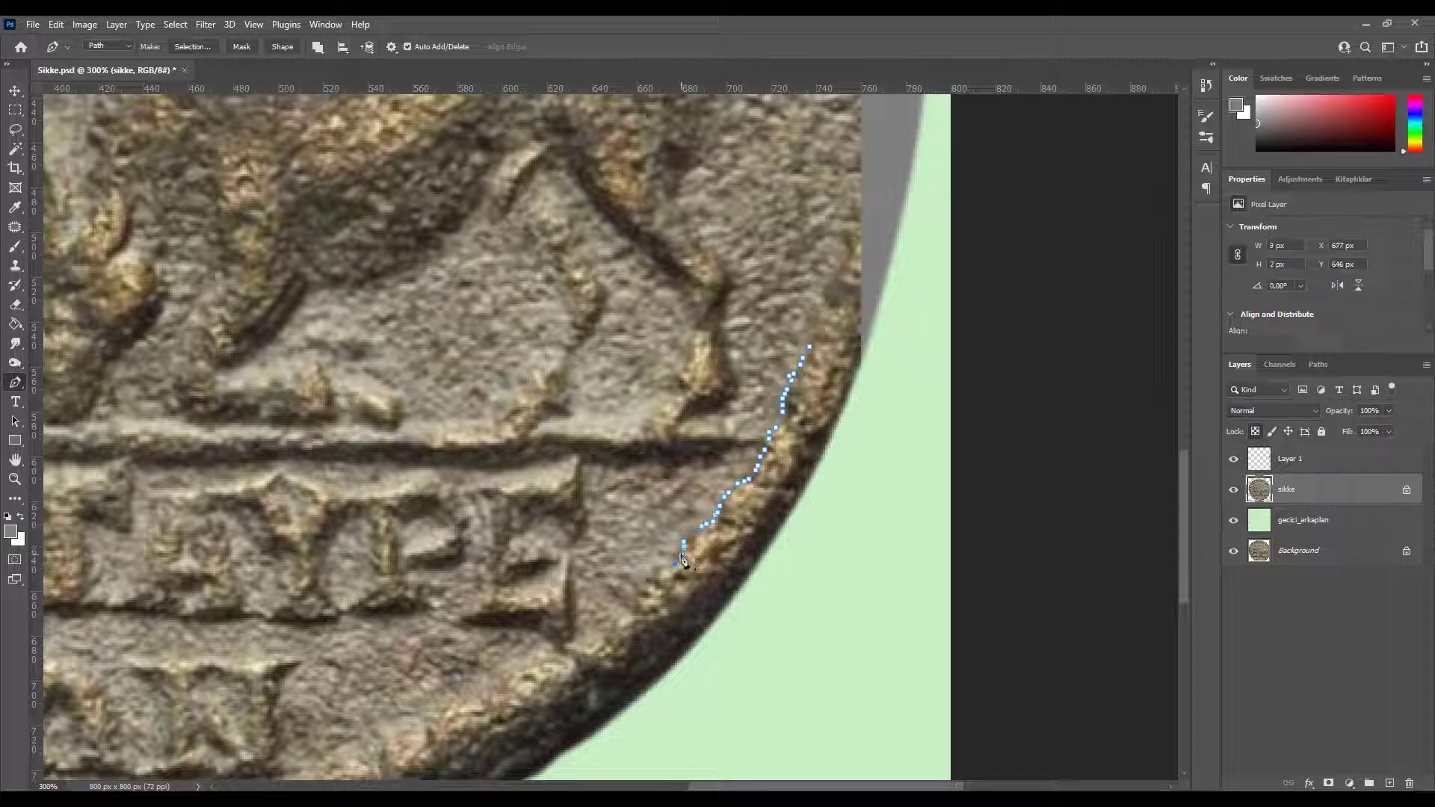
{"action": "left_click", "coordinate": [657, 574]}
{"action": "mouse_move", "coordinate": [632, 617]}
{"action": "left_mouse_down"}
{"action": "mouse_move", "coordinate": [647, 633]}
{"action": "mouse_move", "coordinate": [855, 443]}
{"action": "mouse_move", "coordinate": [854, 366]}
{"action": "mouse_move", "coordinate": [816, 335]}
{"action": "left_mouse_up"}
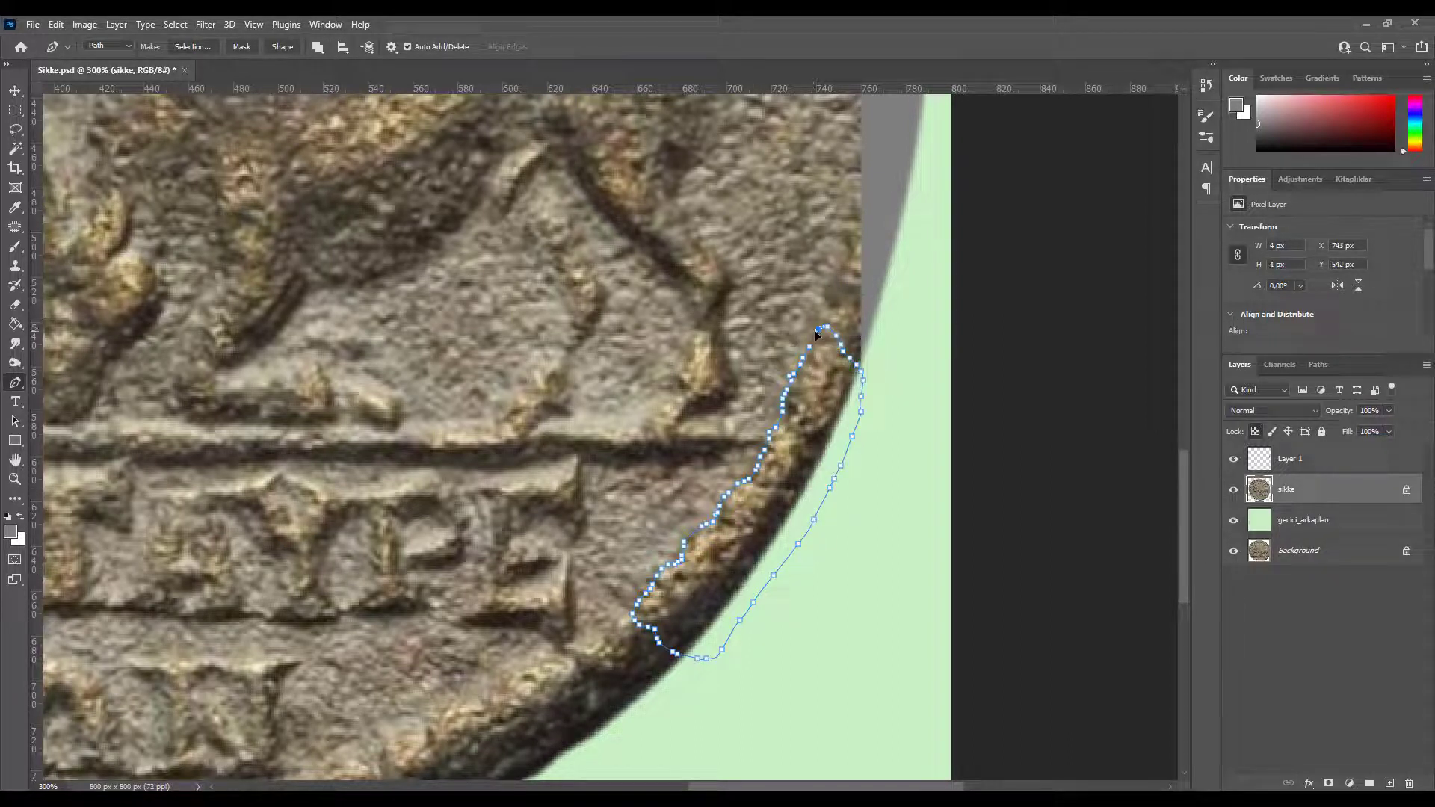
- Make the path a 1 px feathered selection and copy it to Layer 2
{"action": "key", "text": "ctrl+shift+Return"}
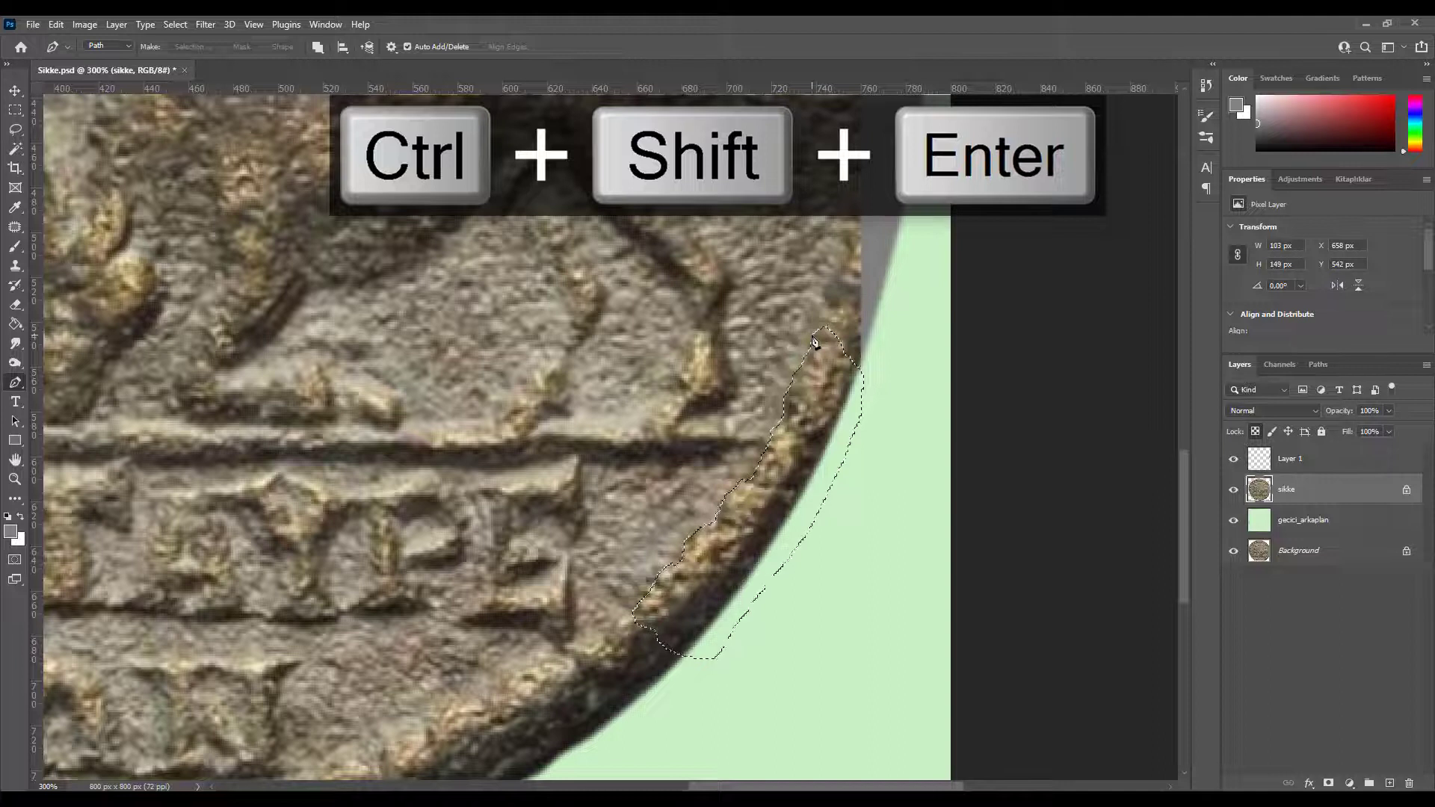
{"action": "key", "text": "shift+F6"}
{"action": "key", "text": "Return"}
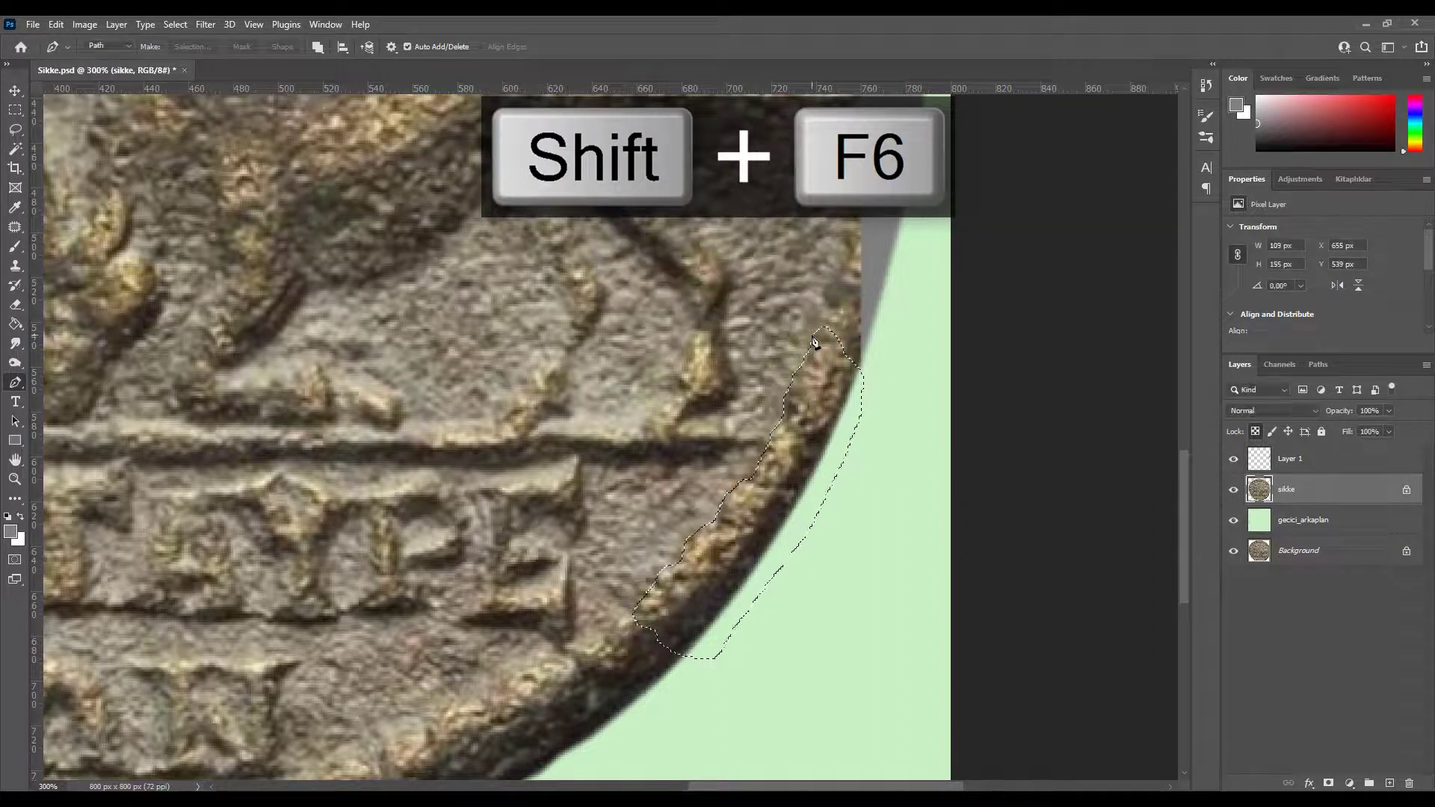
{"action": "key", "text": "ctrl+j"}
- Move the copied rim piece up and rotate it about -24° toward the damaged edge
{"action": "key", "text": "v"}
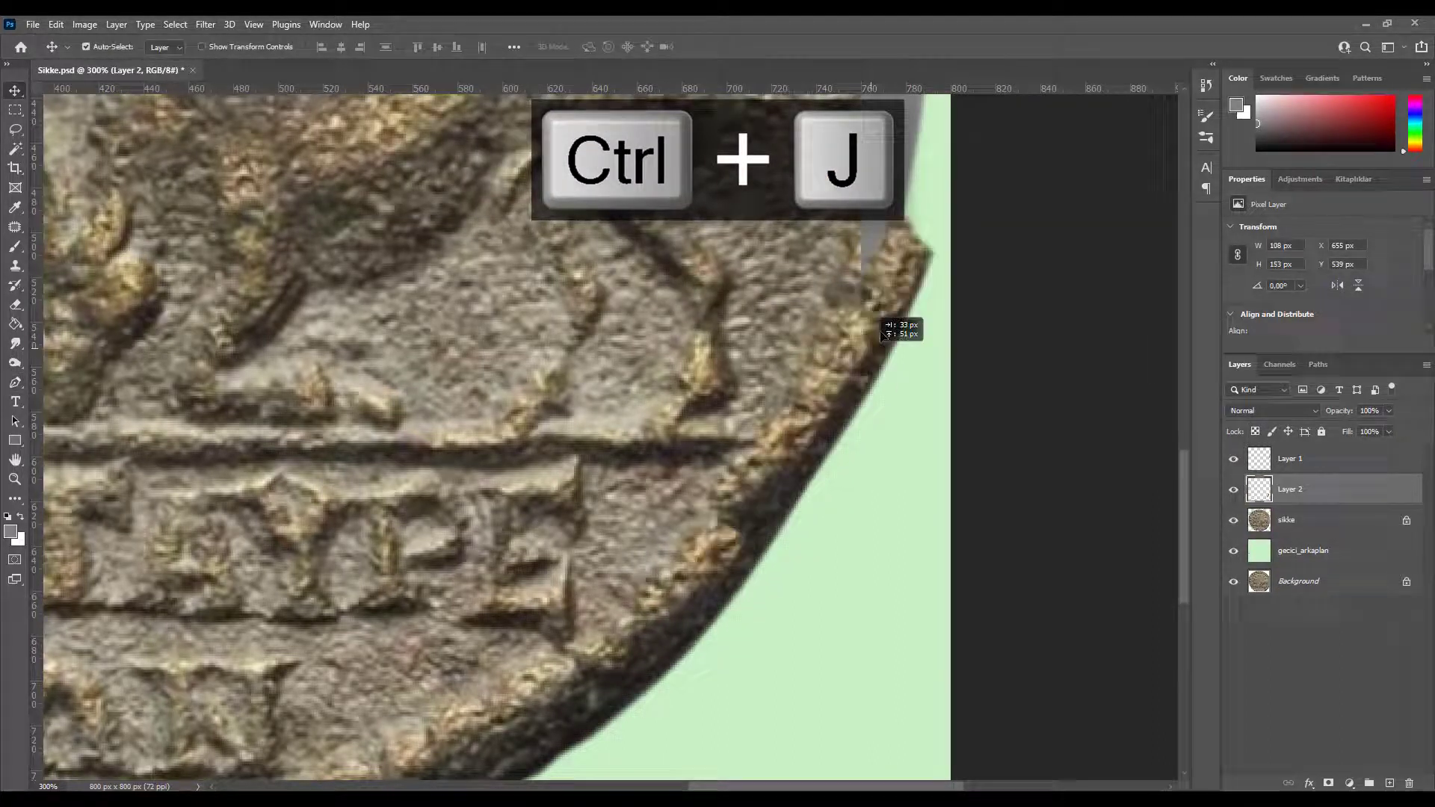
{"action": "mouse_move", "coordinate": [897, 327]}
{"action": "left_mouse_down"}
{"action": "mouse_move", "coordinate": [717, 575]}
{"action": "mouse_move", "coordinate": [687, 481]}
{"action": "left_mouse_up"}
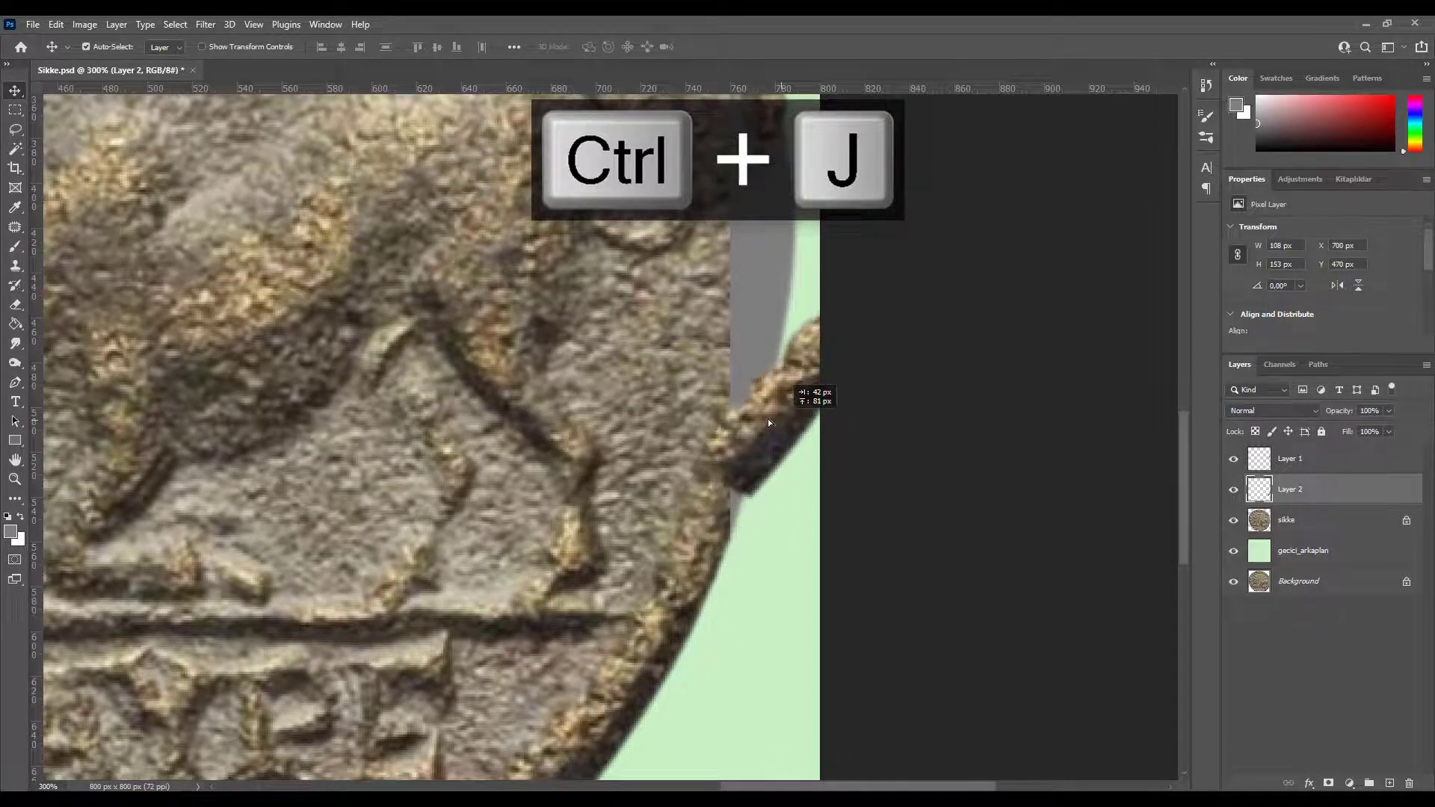
{"action": "key", "text": "ctrl+t"}
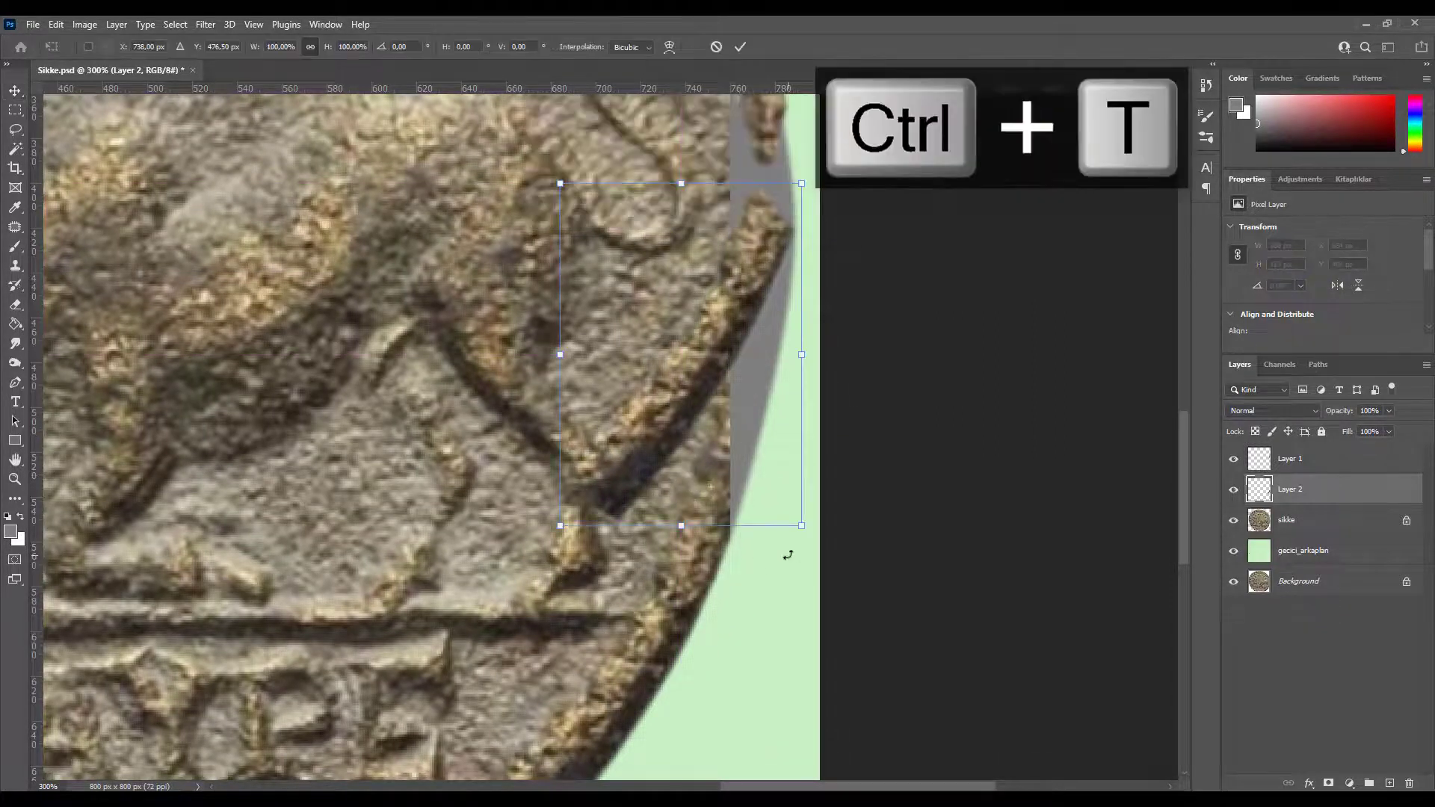
{"action": "left_click_drag", "start_coordinate": [784, 551], "coordinate": [889, 531]}
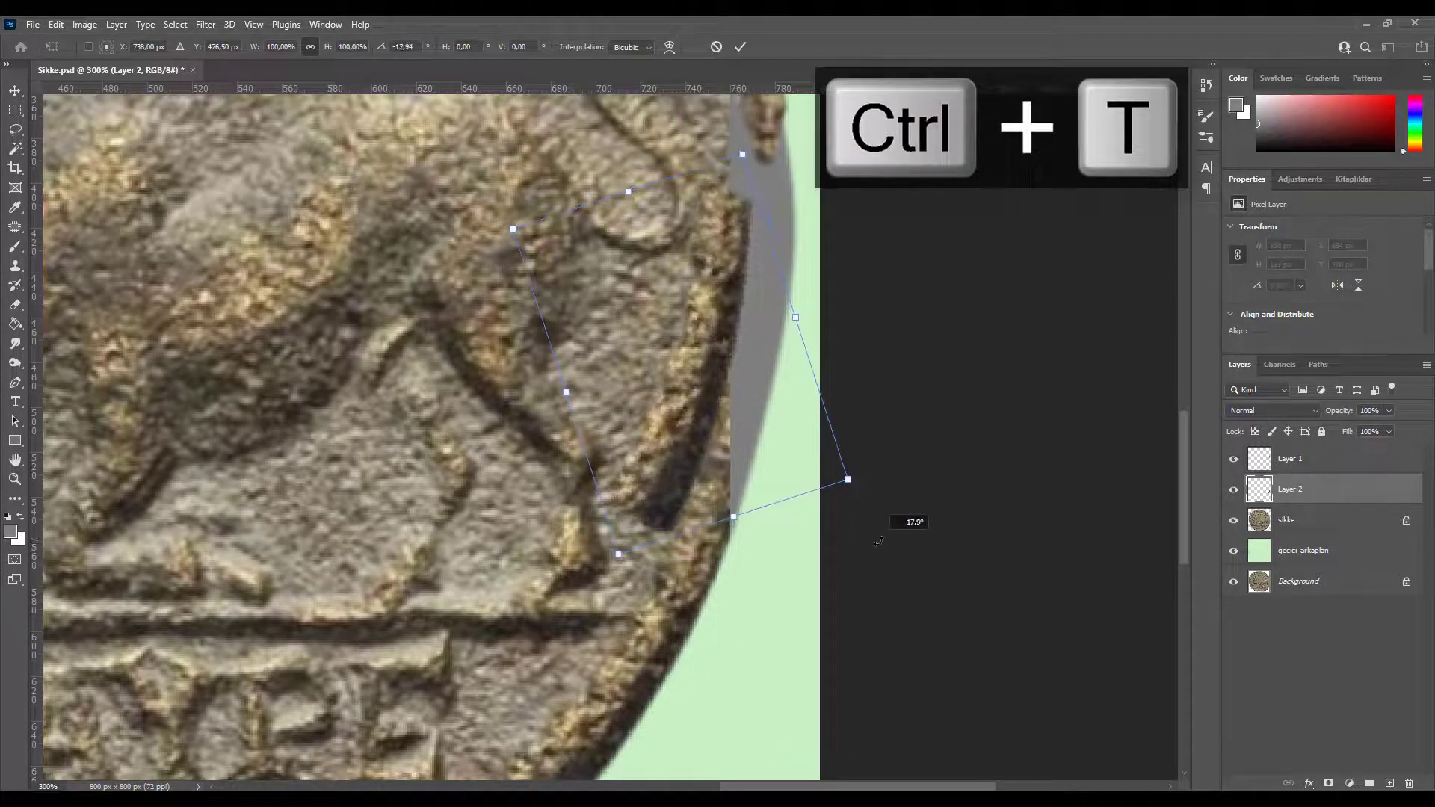
{"action": "left_click_drag", "start_coordinate": [682, 447], "coordinate": [737, 442]}
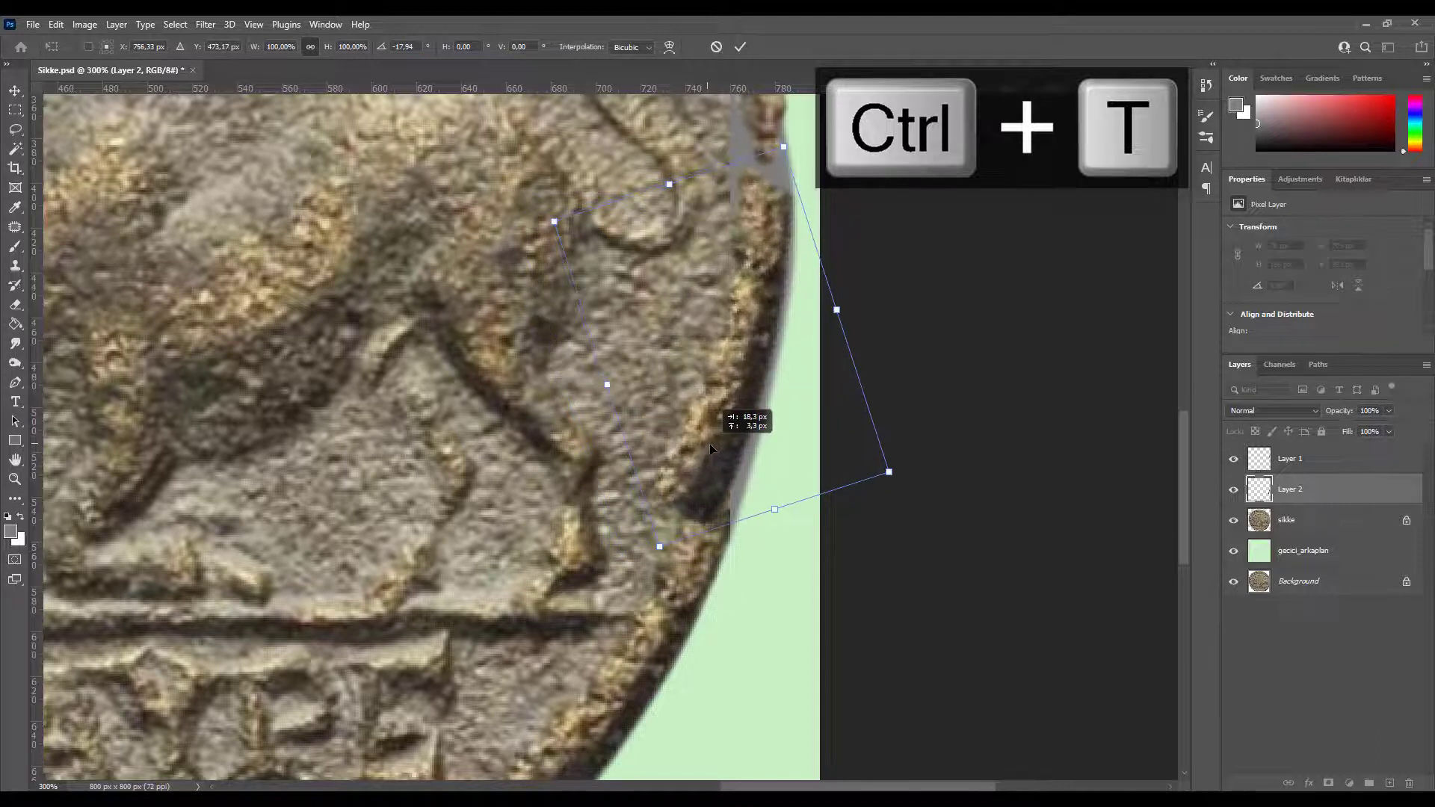
{"action": "left_click_drag", "start_coordinate": [914, 494], "coordinate": [943, 486]}
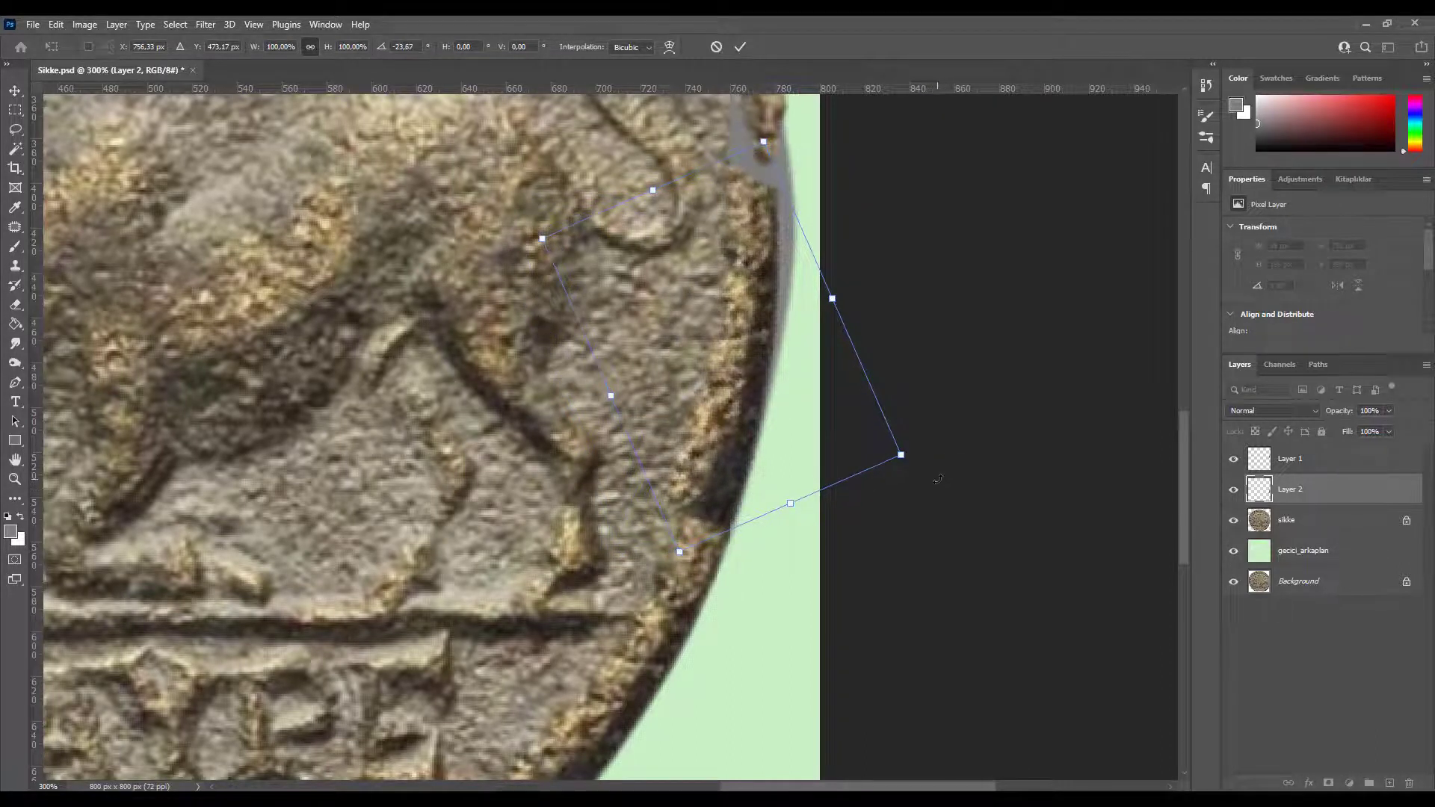
{"action": "key", "text": "Return"}
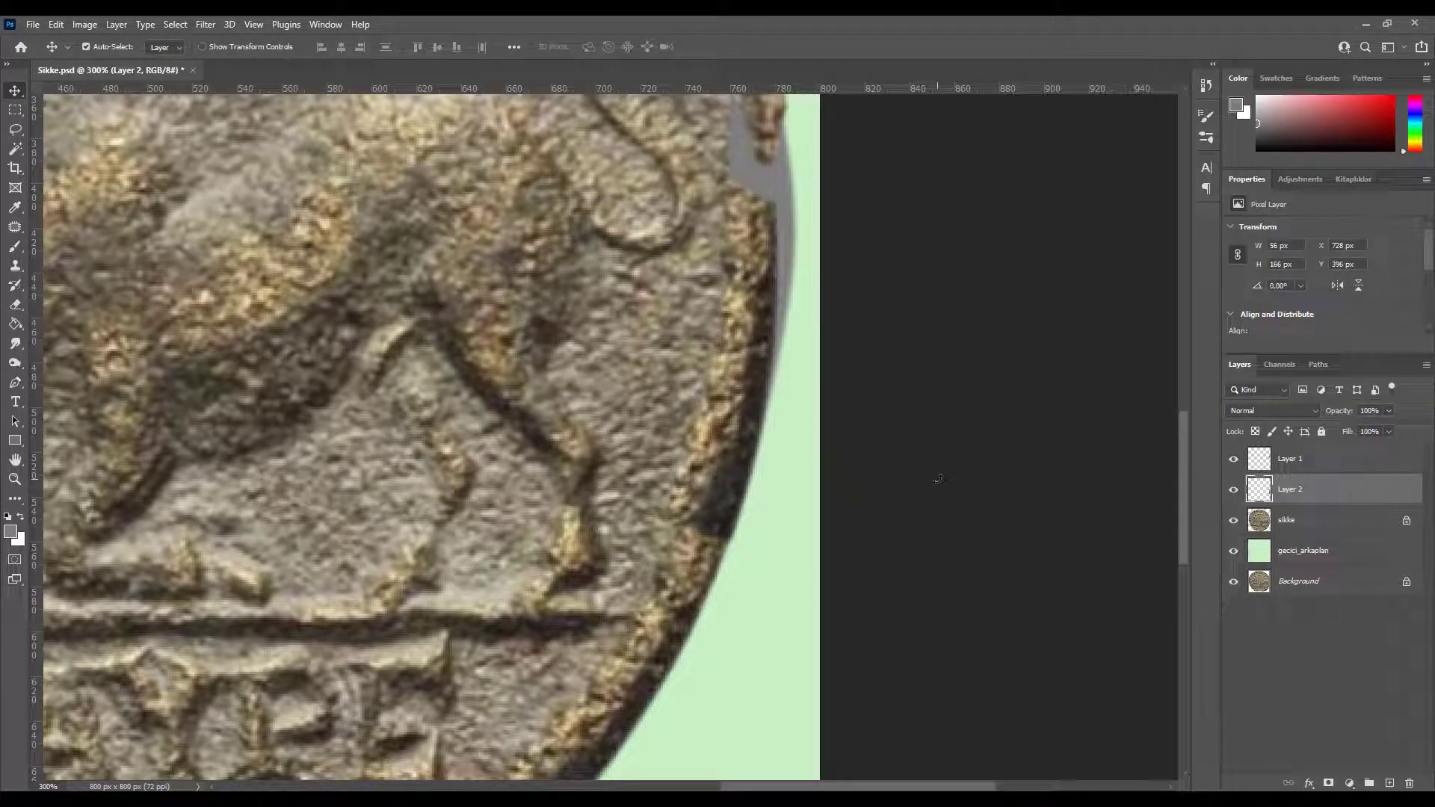
- Nudge the Layer 2 rim patch and Puppet Warp it to hug the coin's edge
{"action": "key", "text": "Left"}
{"action": "key", "text": "Down"}
{"action": "key", "text": "Down"}
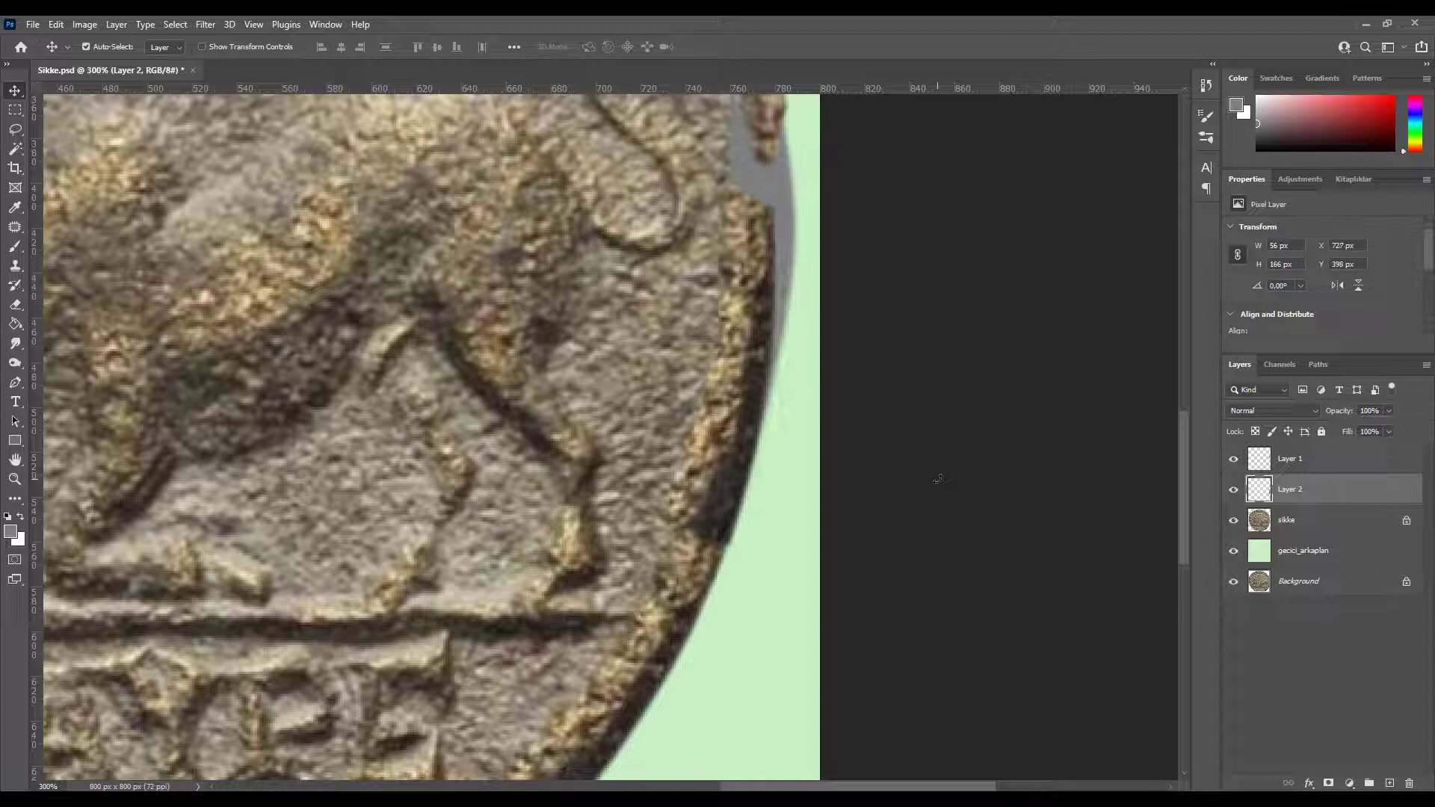
{"action": "left_click", "coordinate": [58, 25]}
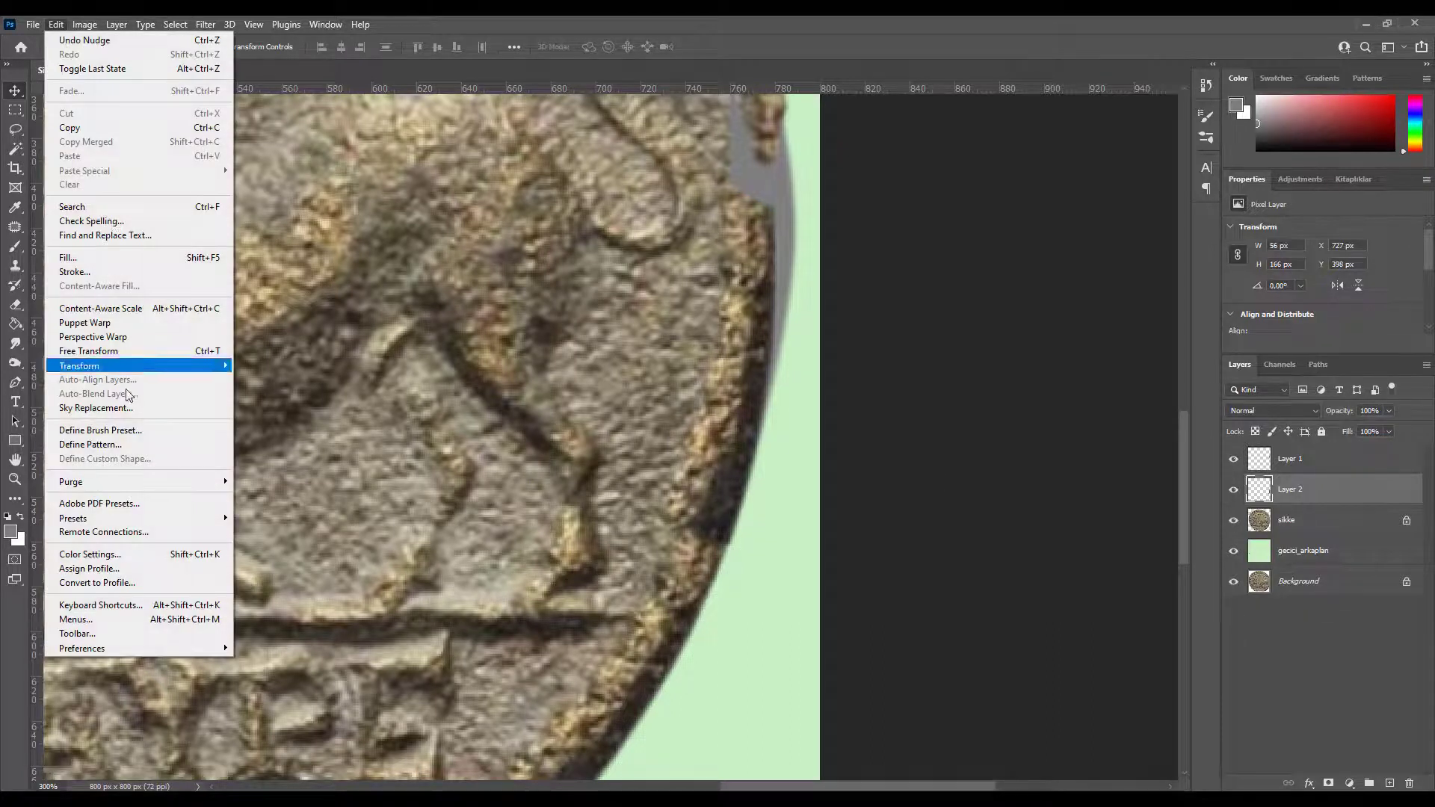
{"action": "left_click", "coordinate": [139, 323]}
{"action": "left_click", "coordinate": [723, 534]}
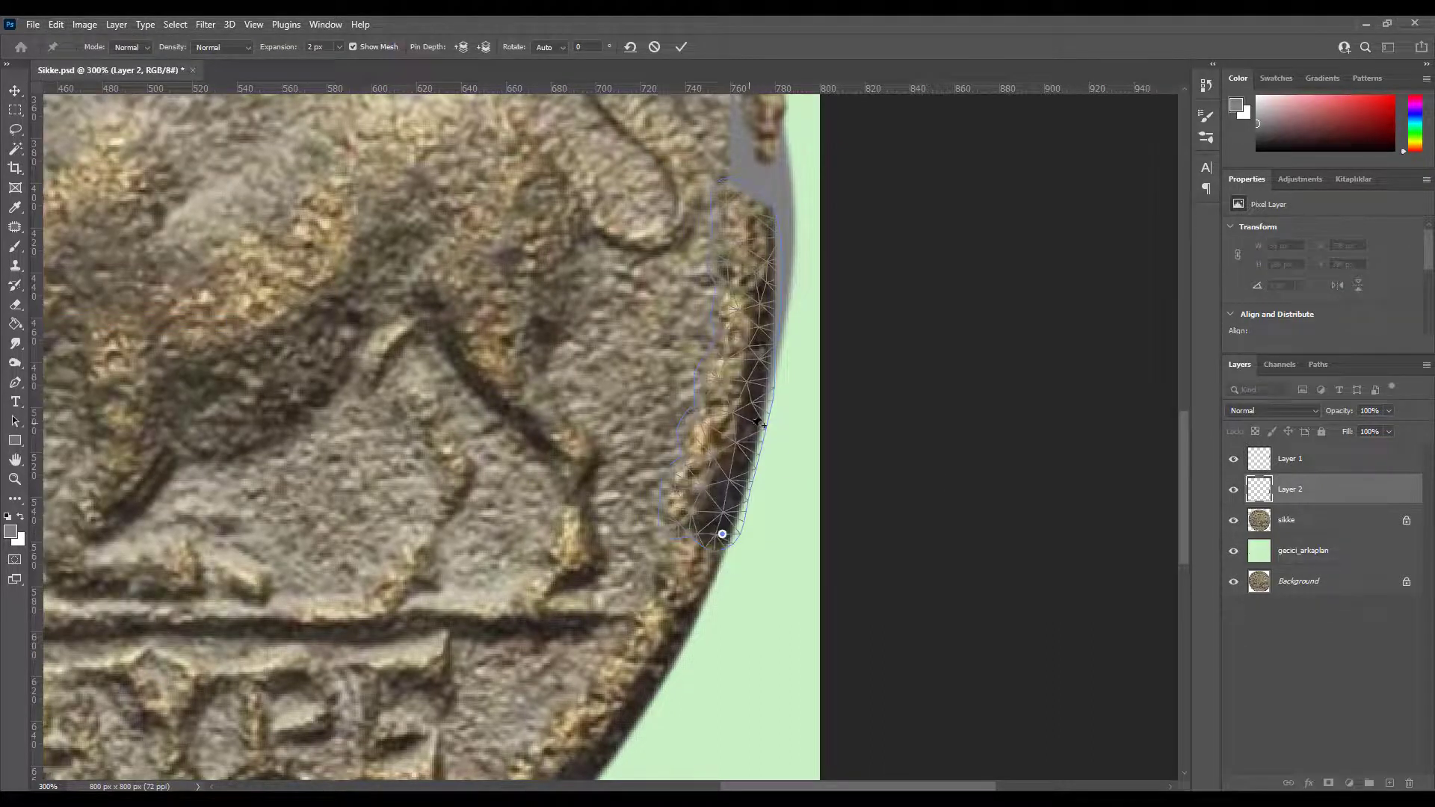
{"action": "left_click_drag", "start_coordinate": [751, 428], "coordinate": [753, 433]}
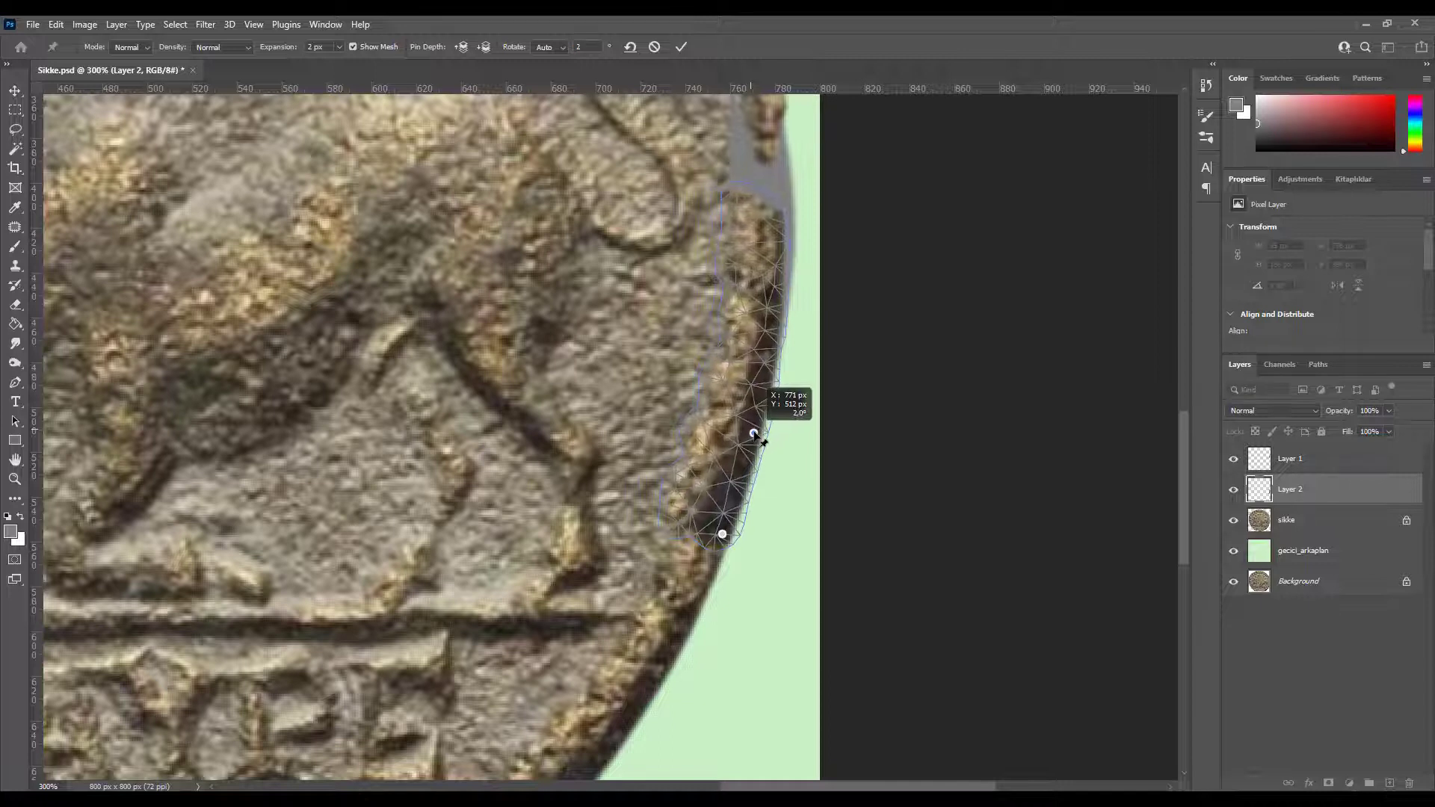
{"action": "left_click_drag", "start_coordinate": [771, 327], "coordinate": [778, 327]}
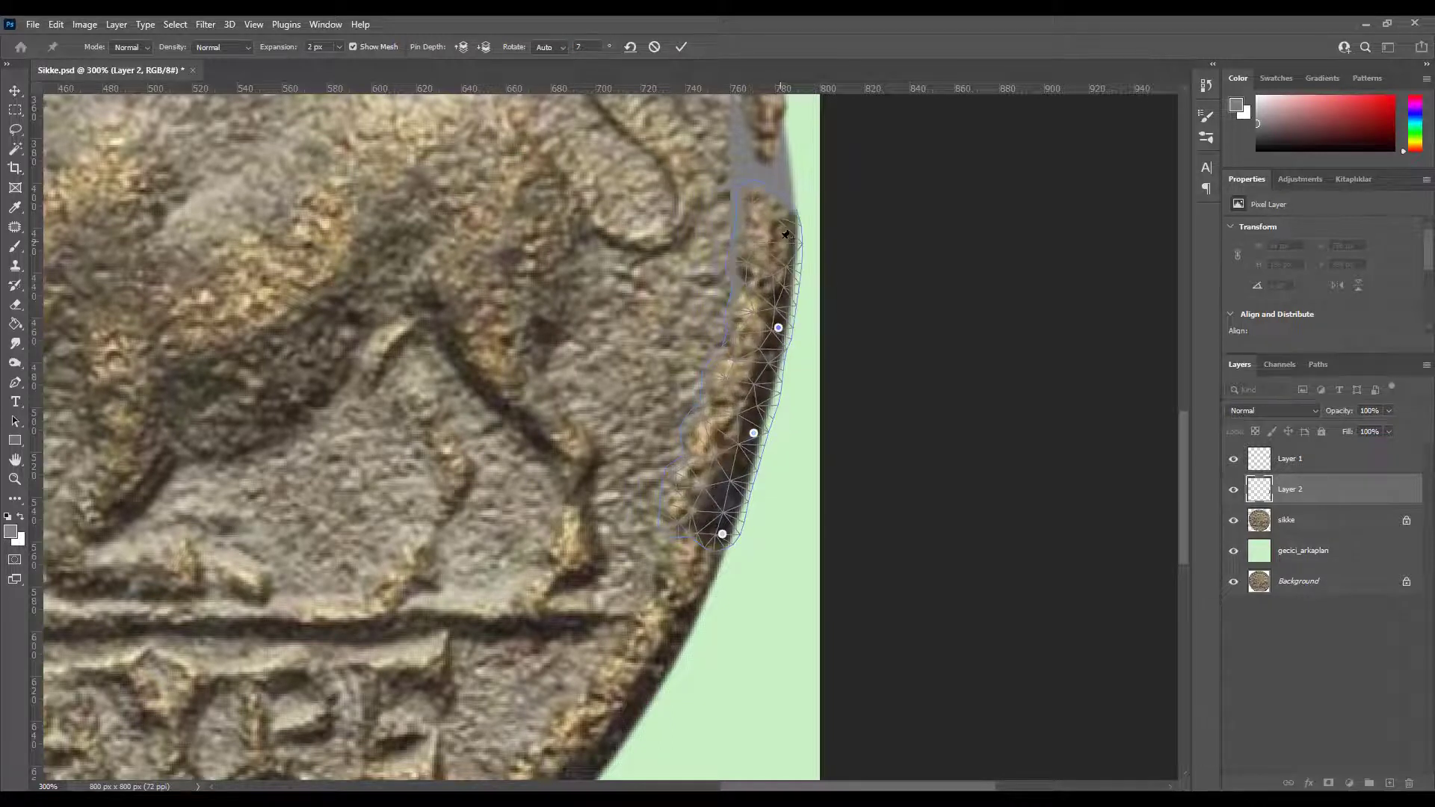
{"action": "left_click_drag", "start_coordinate": [787, 230], "coordinate": [784, 229]}
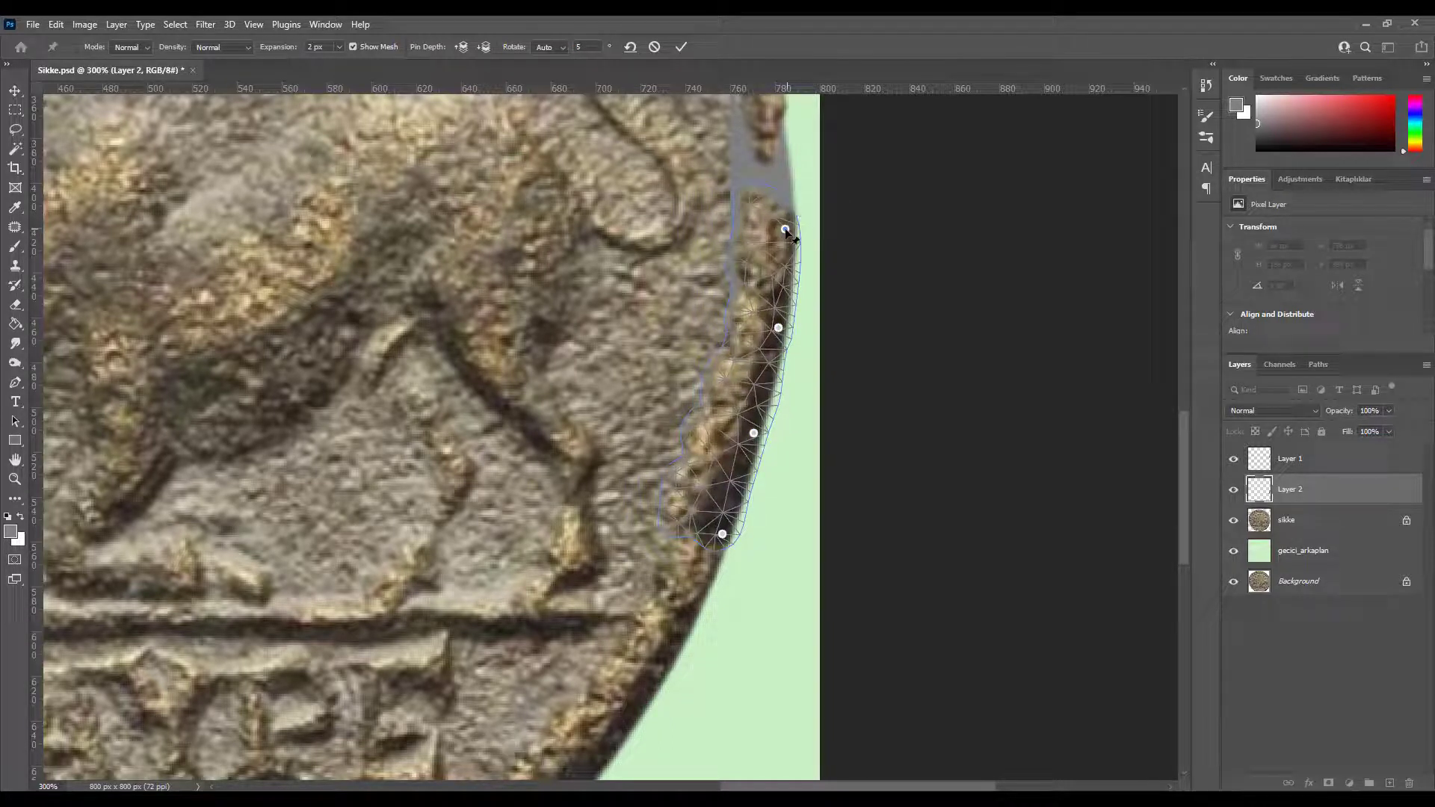
{"action": "key", "text": "Return"}
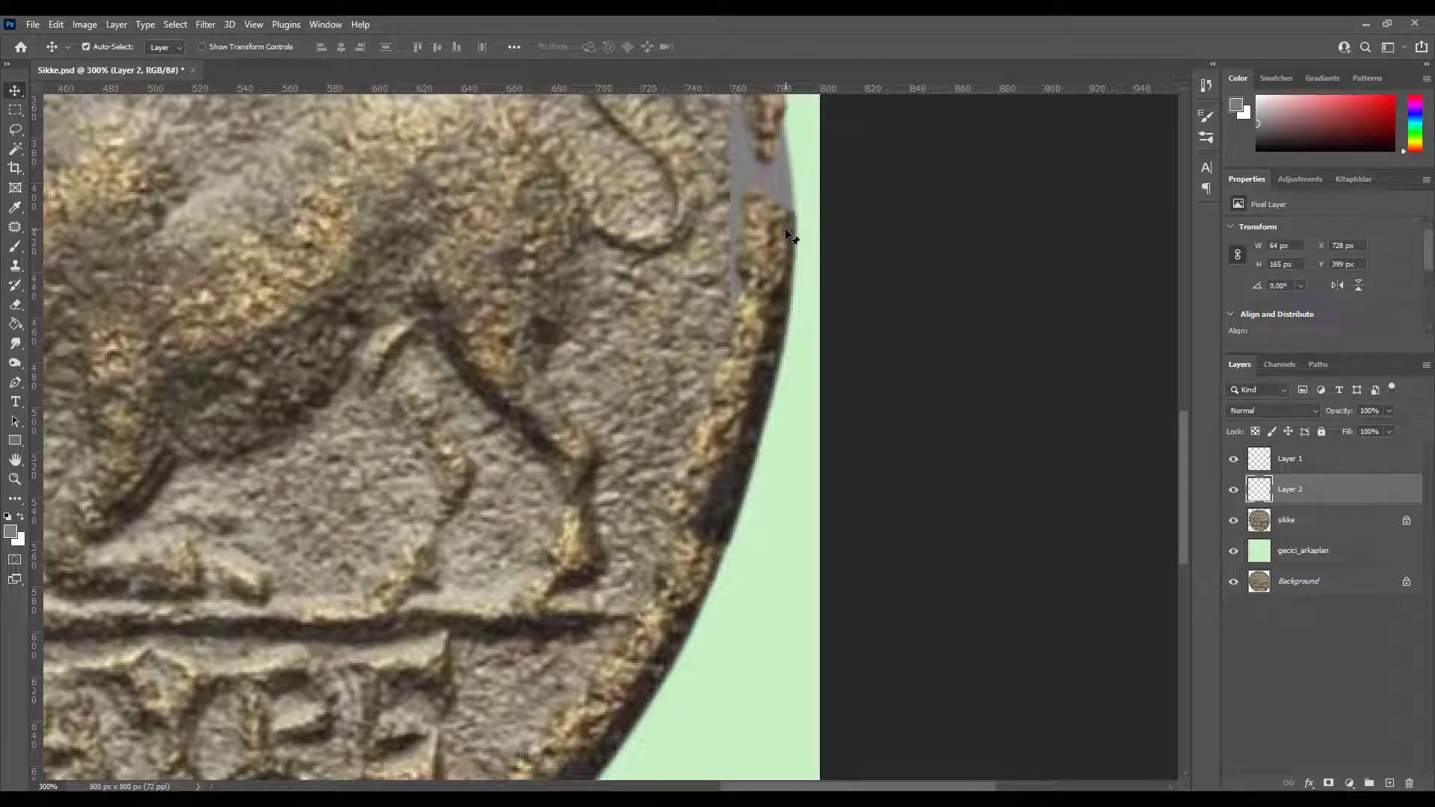
- Select the Dodge Tool and set its brush size to 15 px
{"action": "left_click_drag", "start_coordinate": [800, 359], "coordinate": [780, 339]}
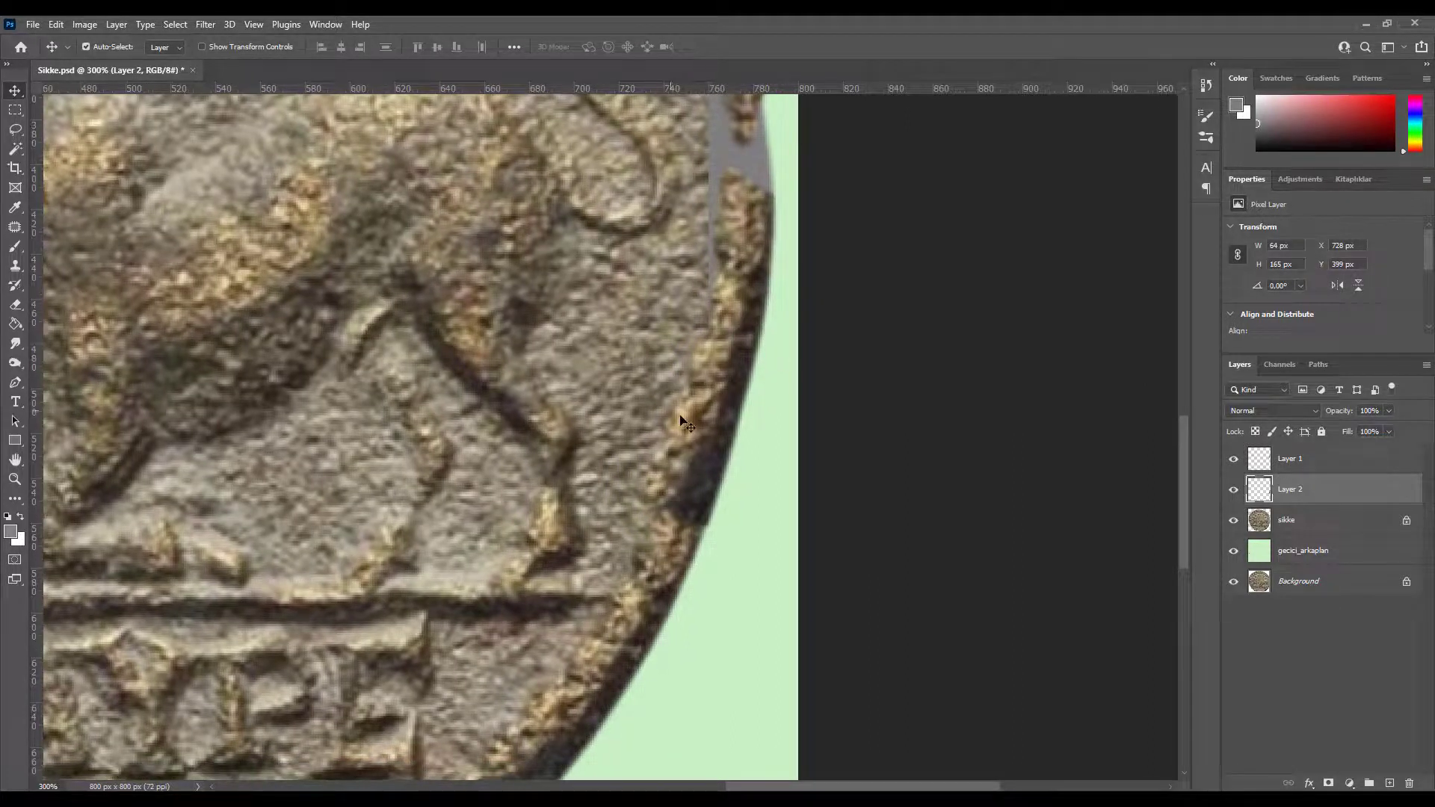
{"action": "key", "text": "o"}
{"action": "right_click", "coordinate": [15, 368]}
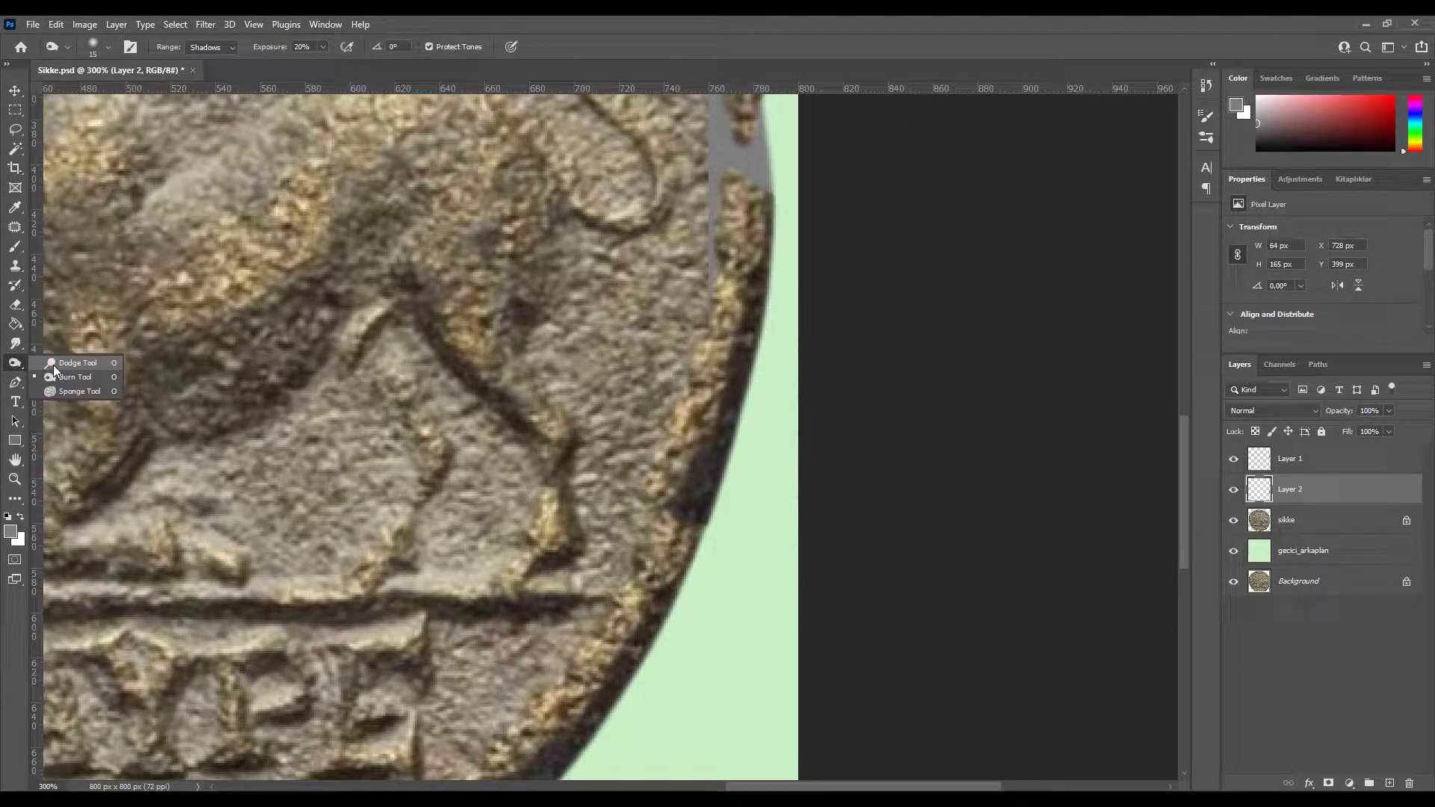
{"action": "left_click", "coordinate": [66, 364]}
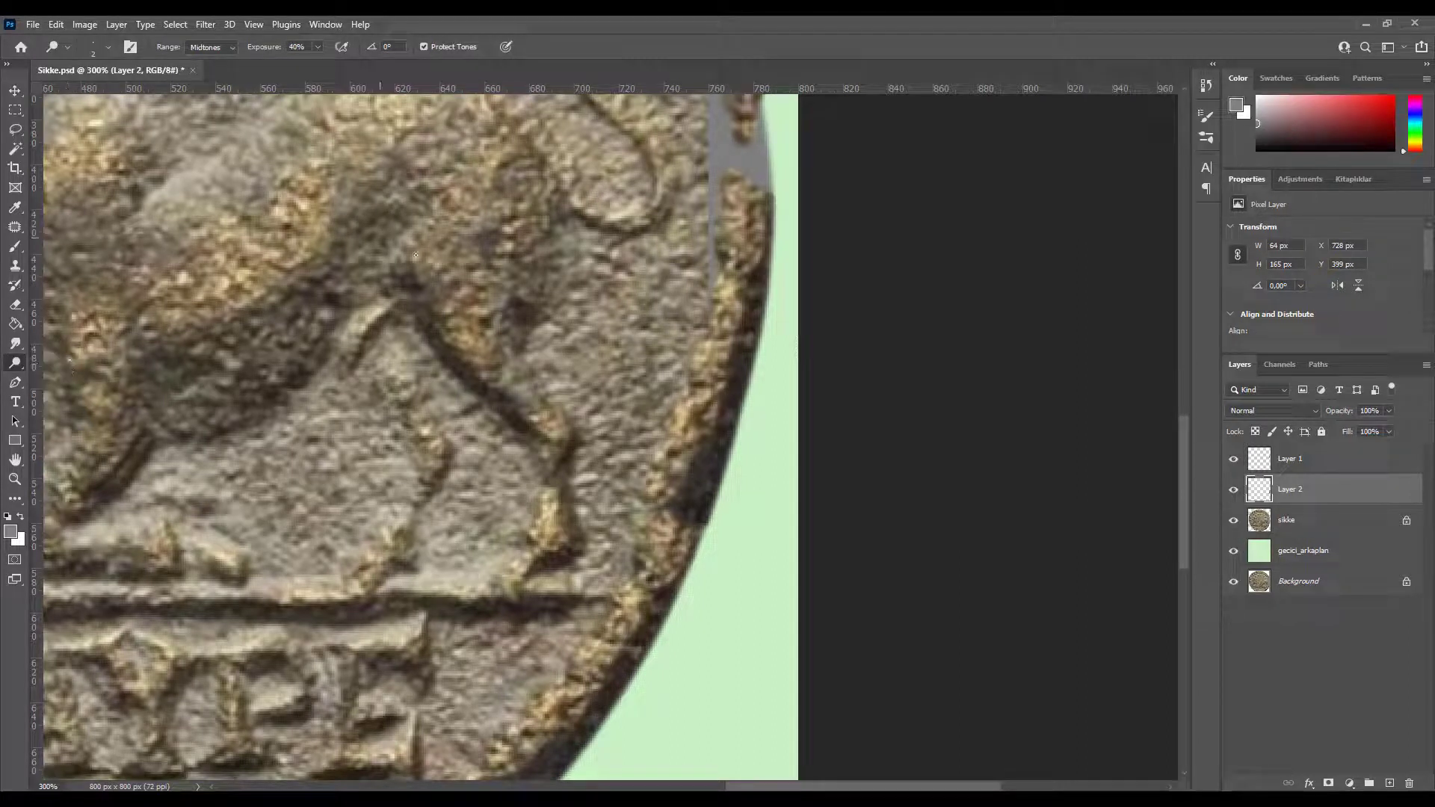
{"action": "right_click", "coordinate": [544, 305]}
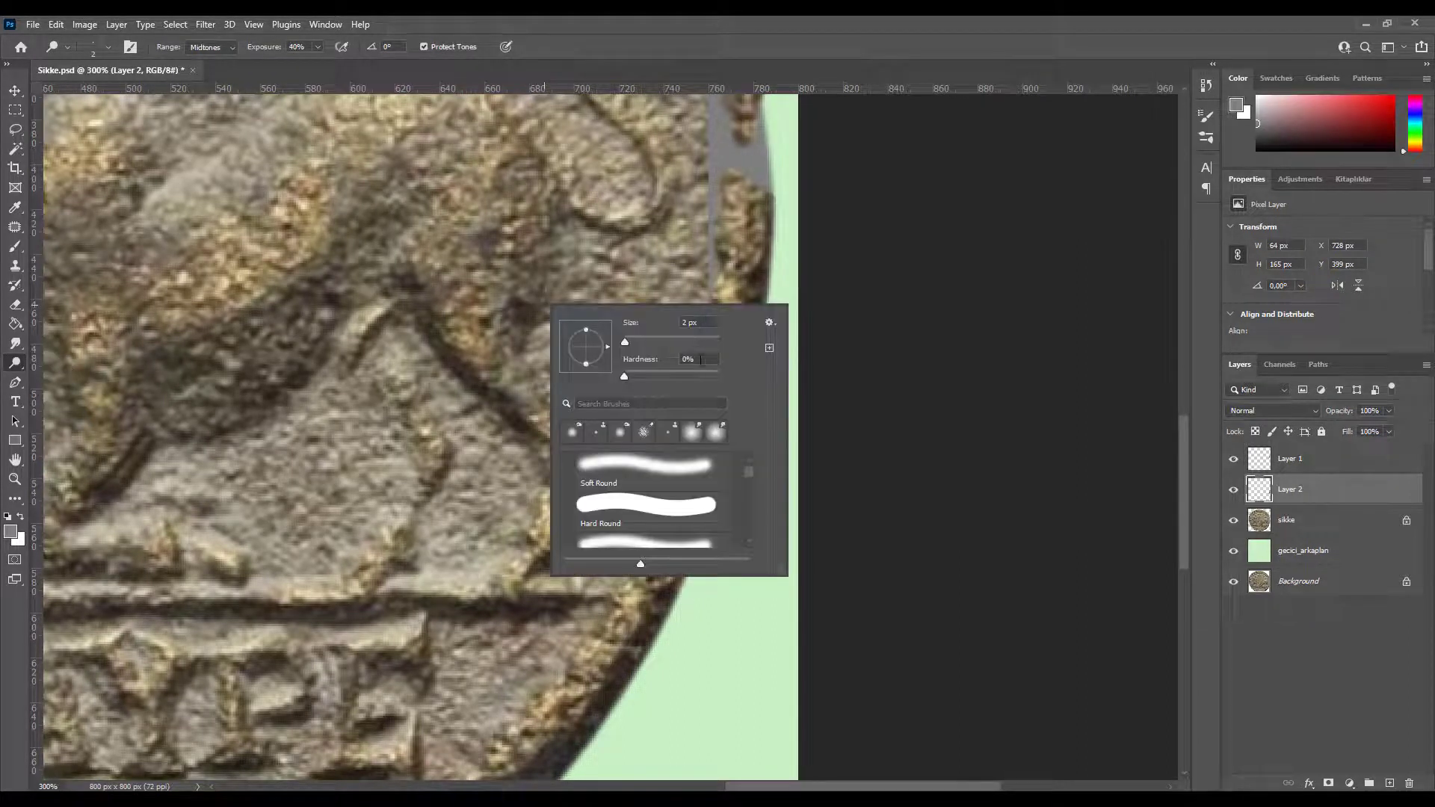
{"action": "type", "text": "15"}
{"action": "key", "text": "Return"}
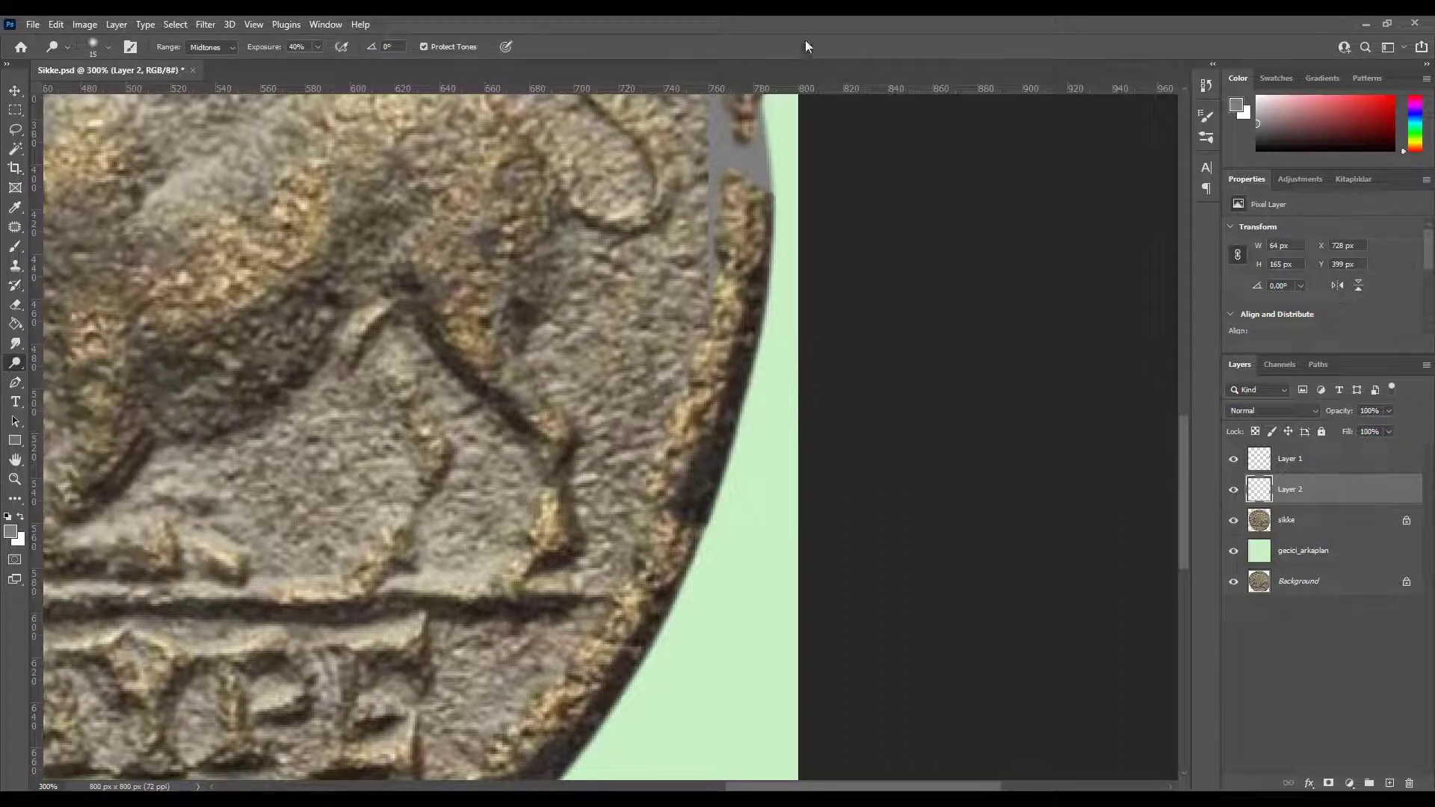
- Dodge the coin's right rim, first in Midtones, then in Shadows
{"action": "key", "text": "ctrl+plus"}
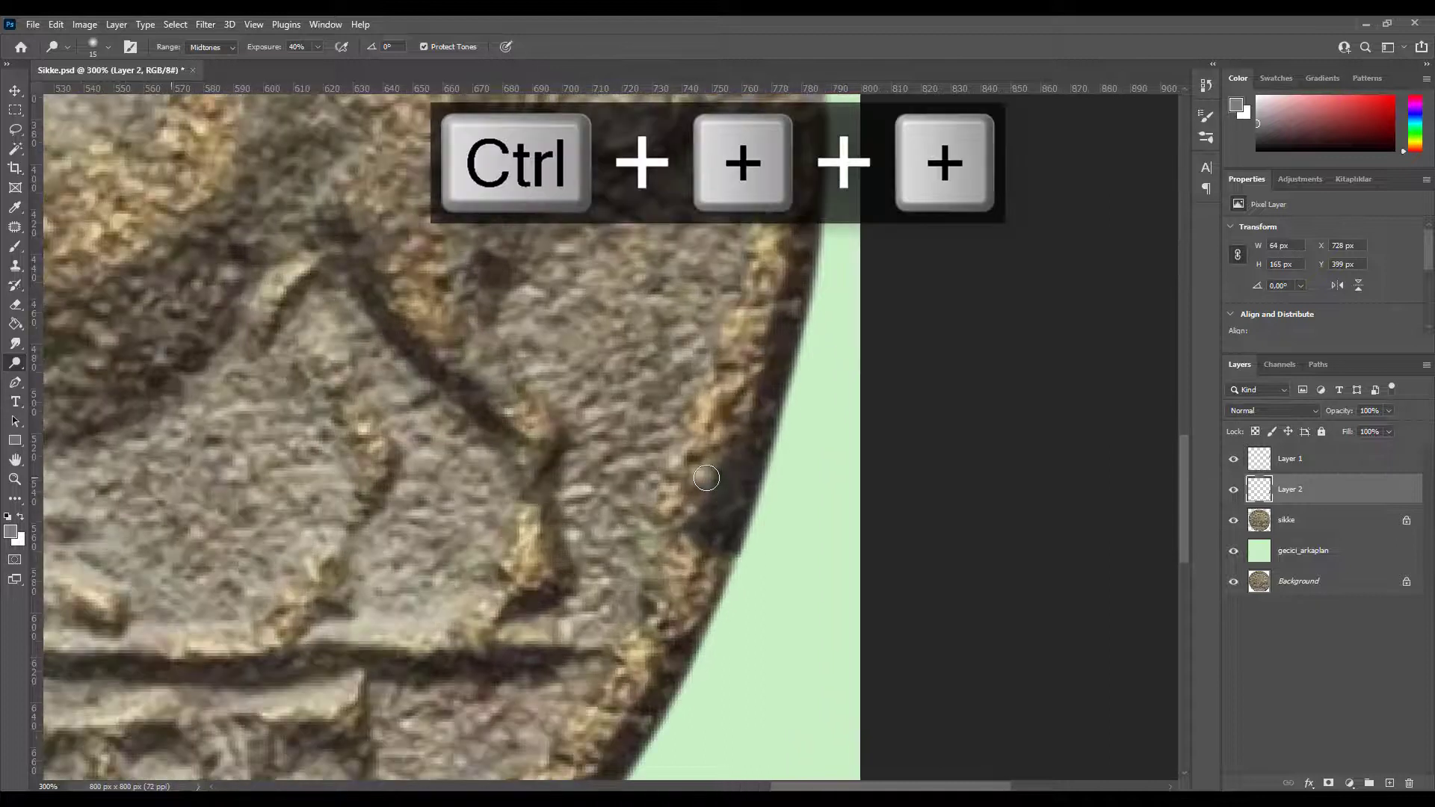
{"action": "left_click_drag", "start_coordinate": [705, 506], "coordinate": [719, 545]}
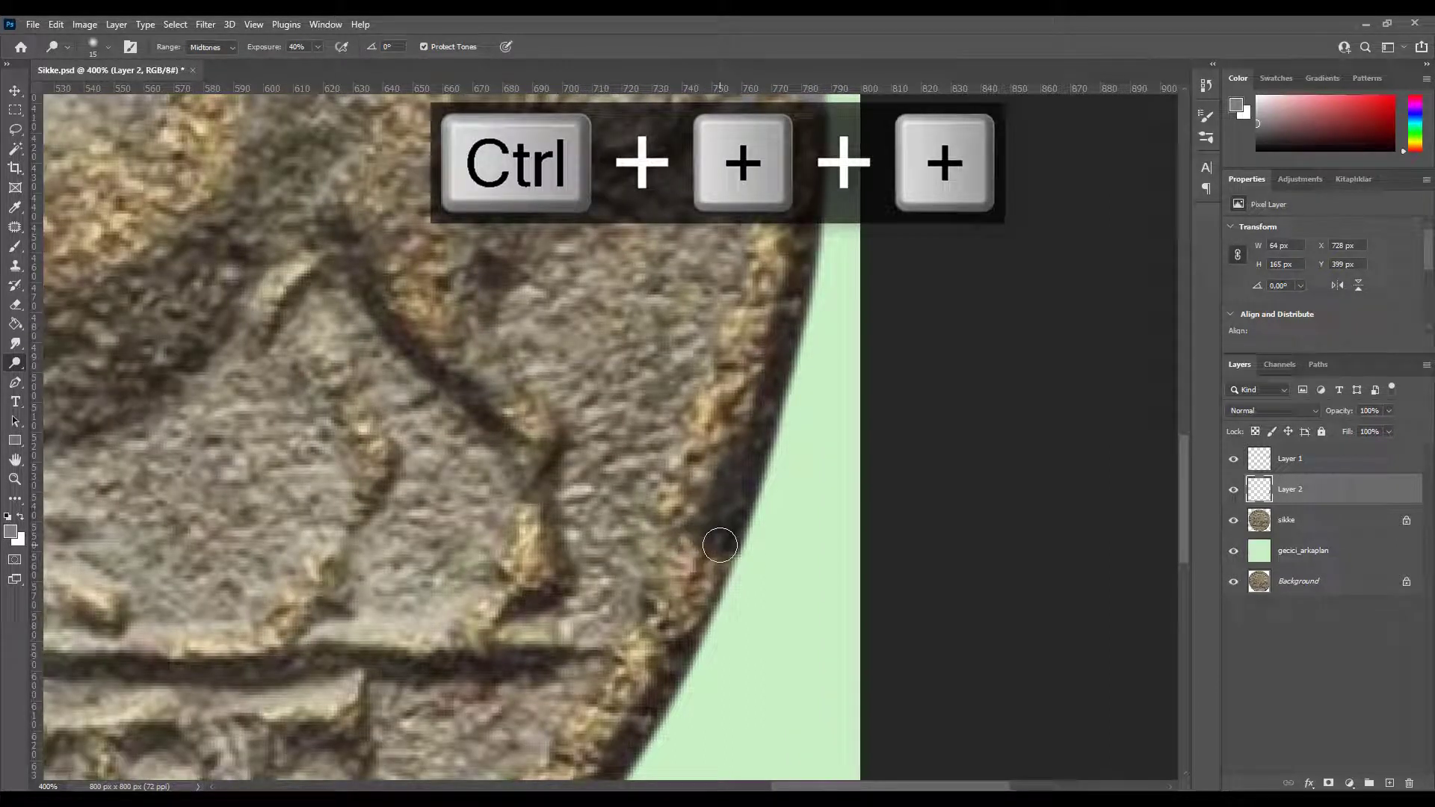
{"action": "left_click", "coordinate": [1233, 490]}
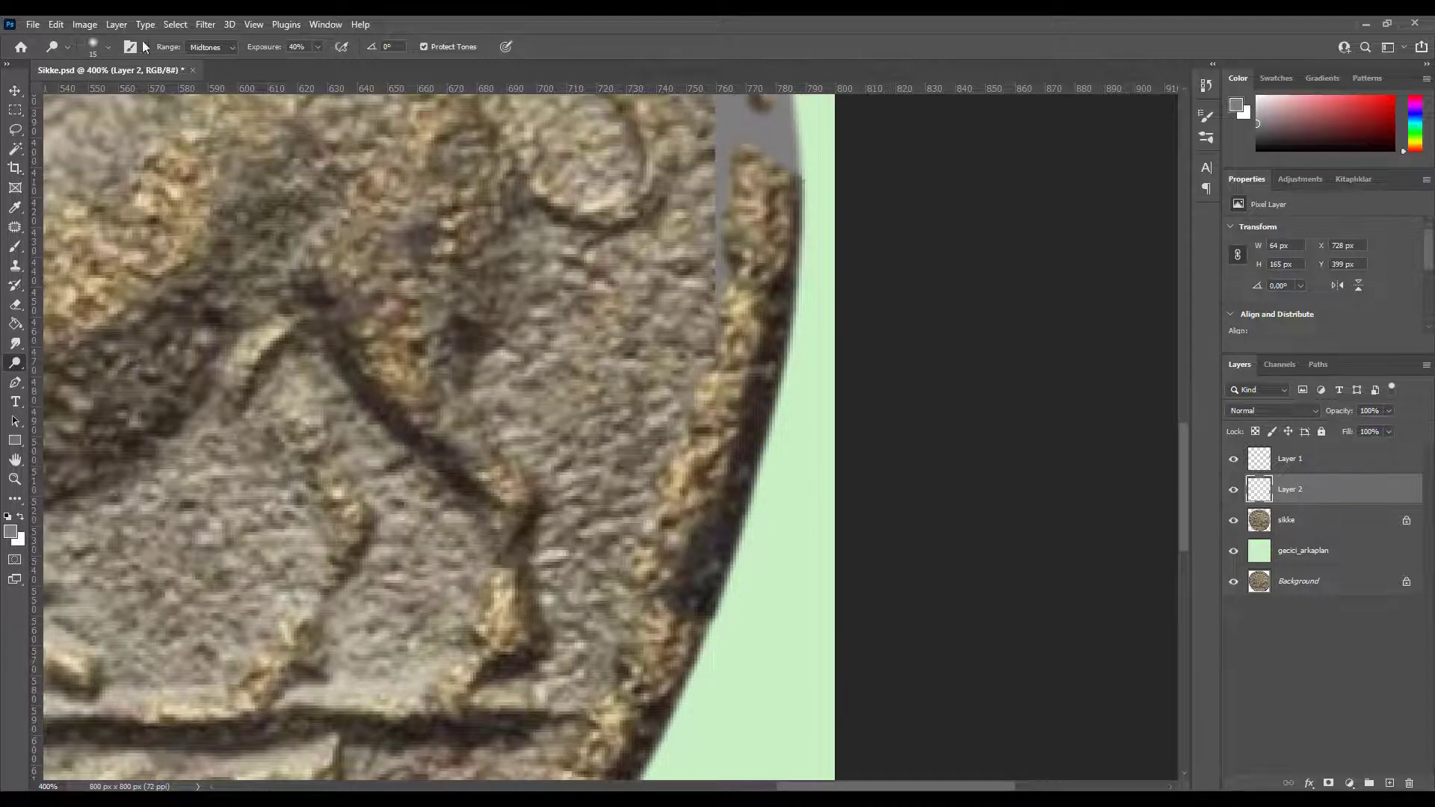
{"action": "left_click", "coordinate": [211, 48]}
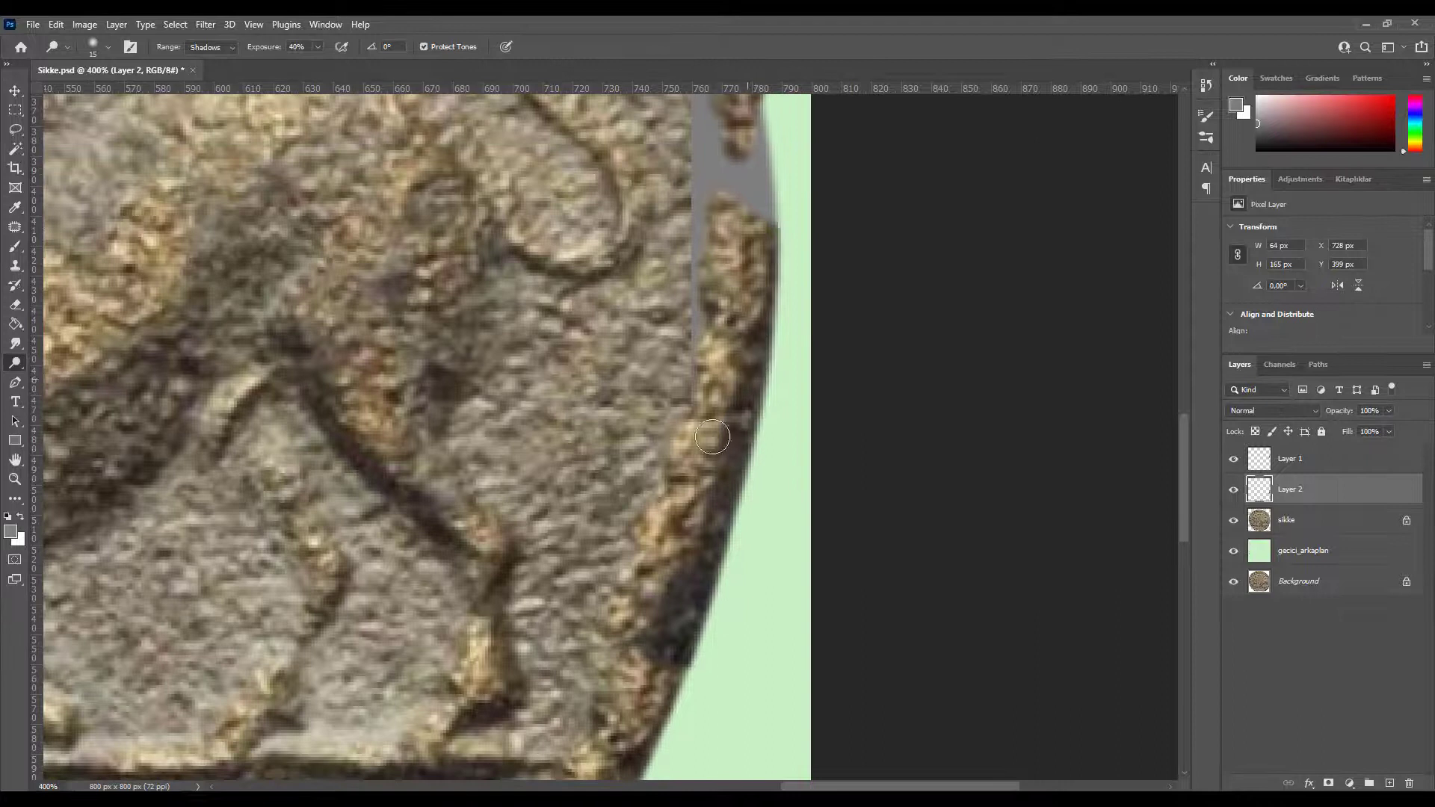
{"action": "left_click_drag", "start_coordinate": [698, 577], "coordinate": [711, 452]}
- Raise the rim patch's saturation to +4 with Hue/Saturation
{"action": "key", "text": "ctrl+u"}
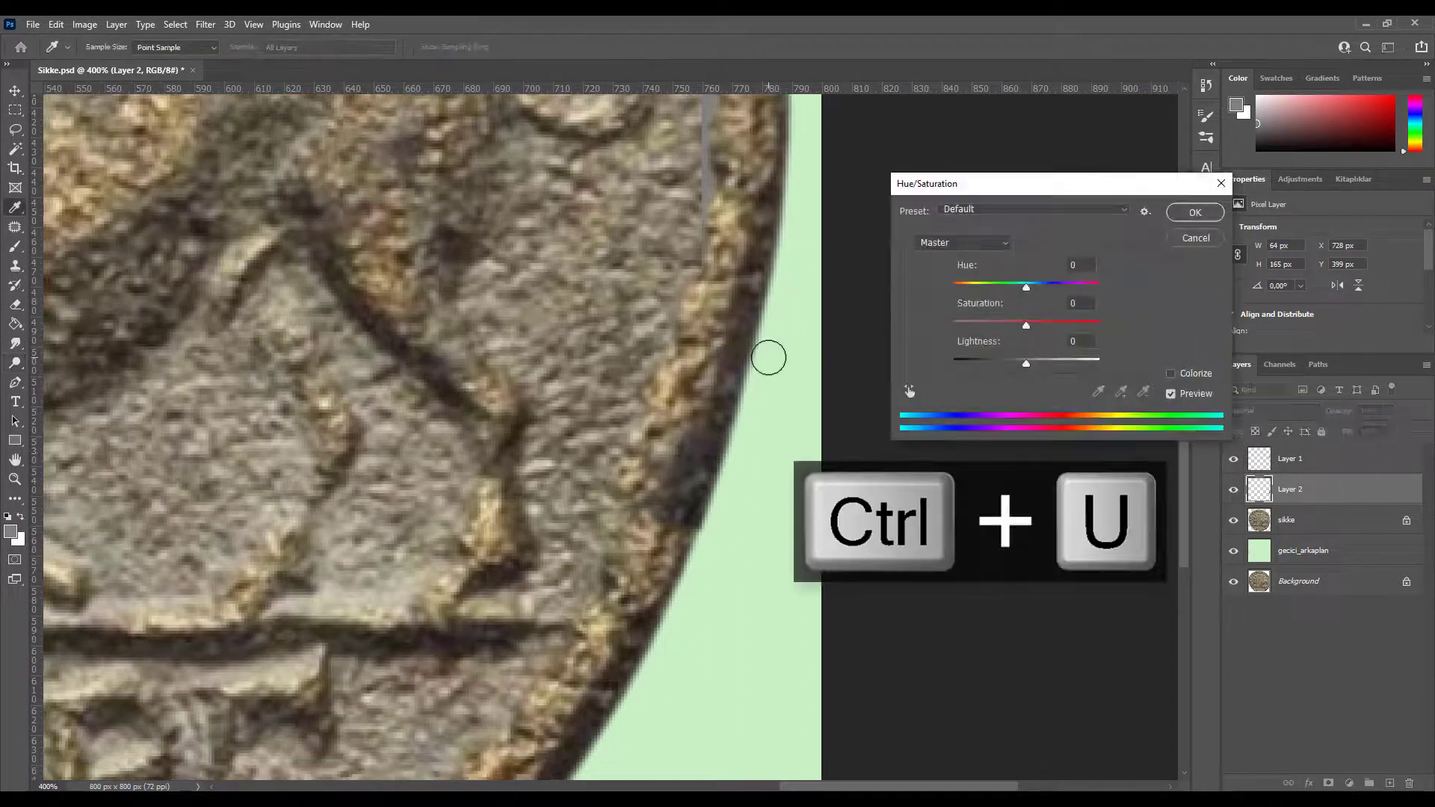
{"action": "key", "text": "Up"}
{"action": "key", "text": "Up"}
{"action": "key", "text": "Up"}
{"action": "key", "text": "Return"}
{"action": "key", "text": "ctrl+minus"}
{"action": "left_click_drag", "start_coordinate": [730, 377], "coordinate": [729, 407]}
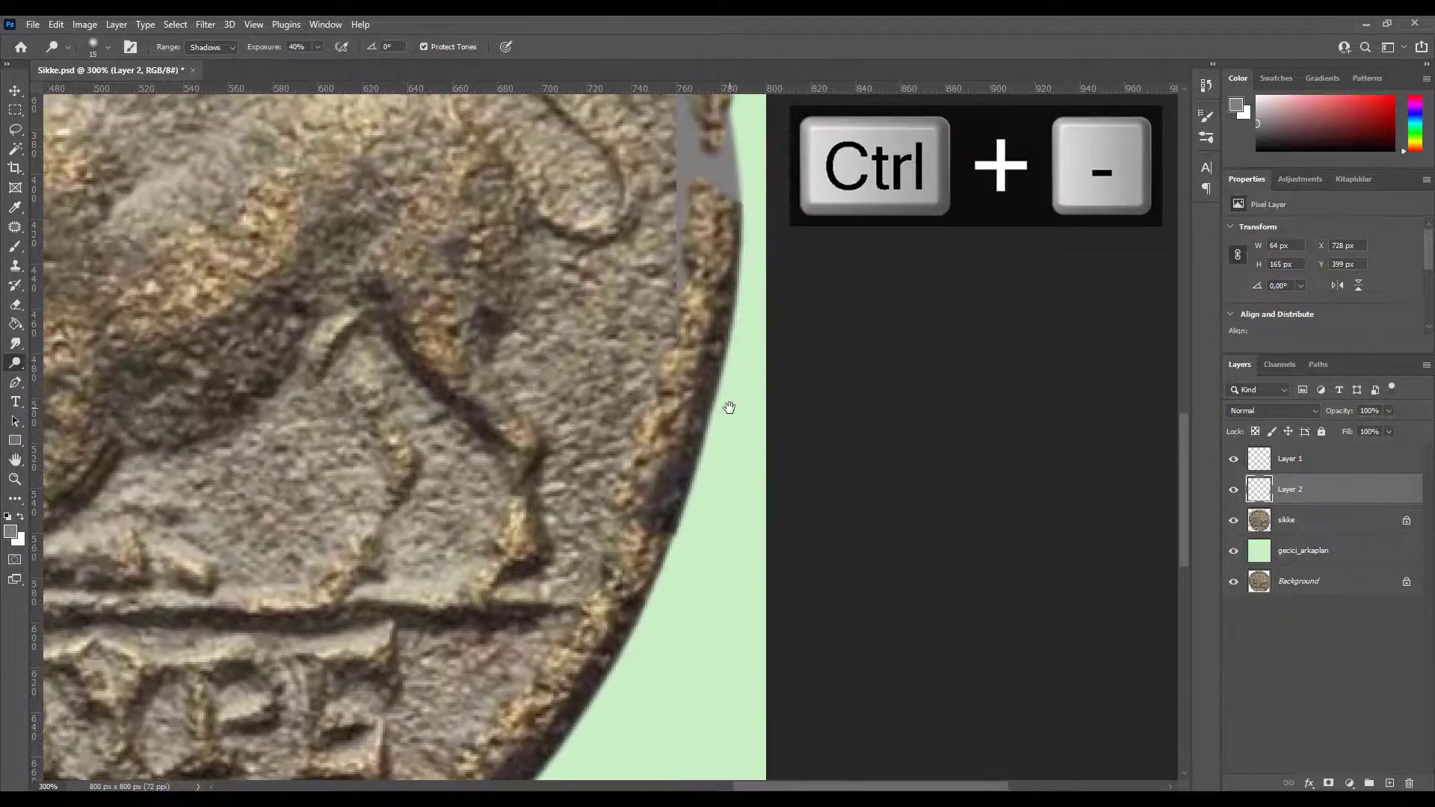
- Merge the patch into sikke and clone-stamp texture over the coin's right edge
{"action": "key", "text": "ctrl+e"}
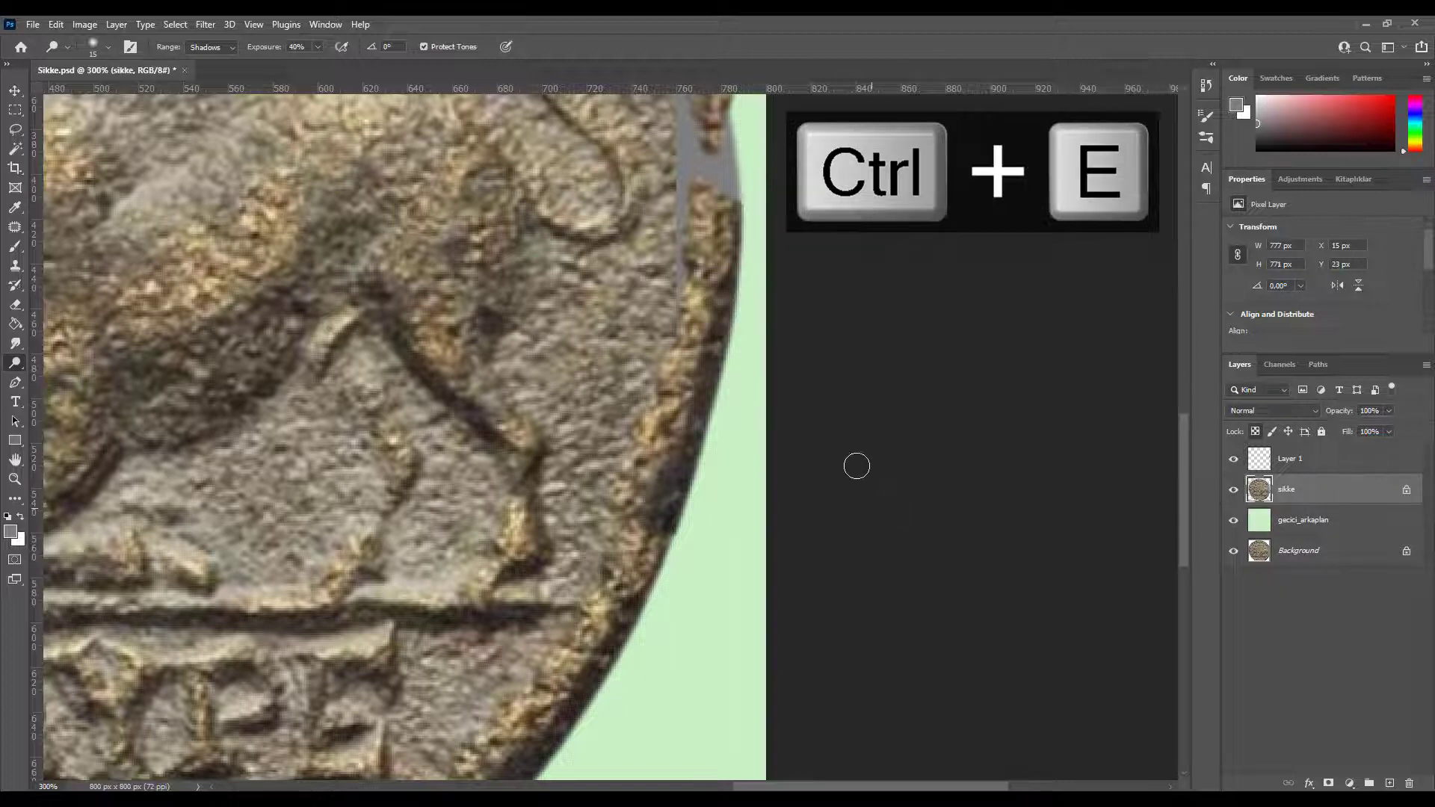
{"action": "left_click_drag", "start_coordinate": [732, 373], "coordinate": [724, 348]}
{"action": "key", "text": "s"}
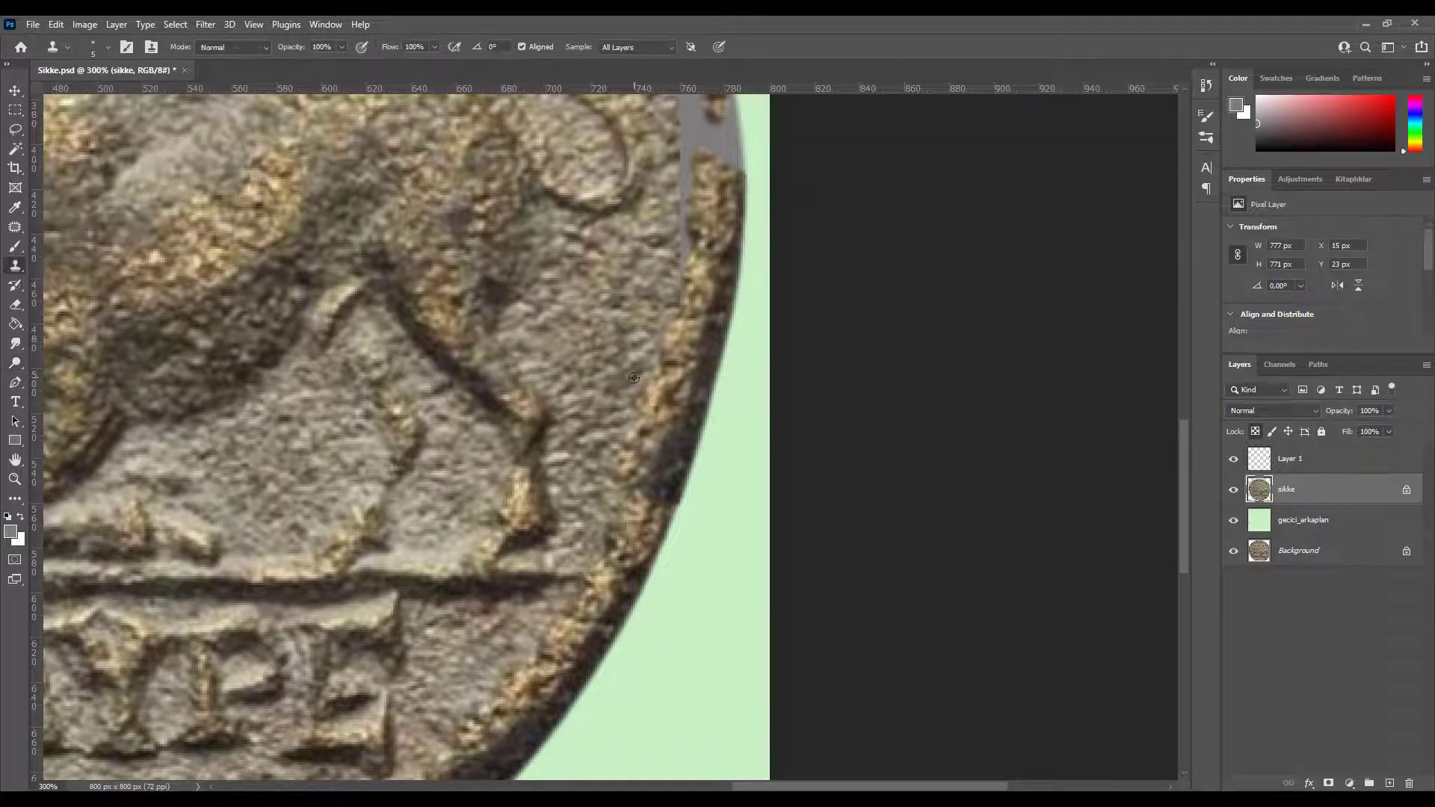
{"action": "left_click_drag", "start_coordinate": [665, 410], "coordinate": [630, 407]}
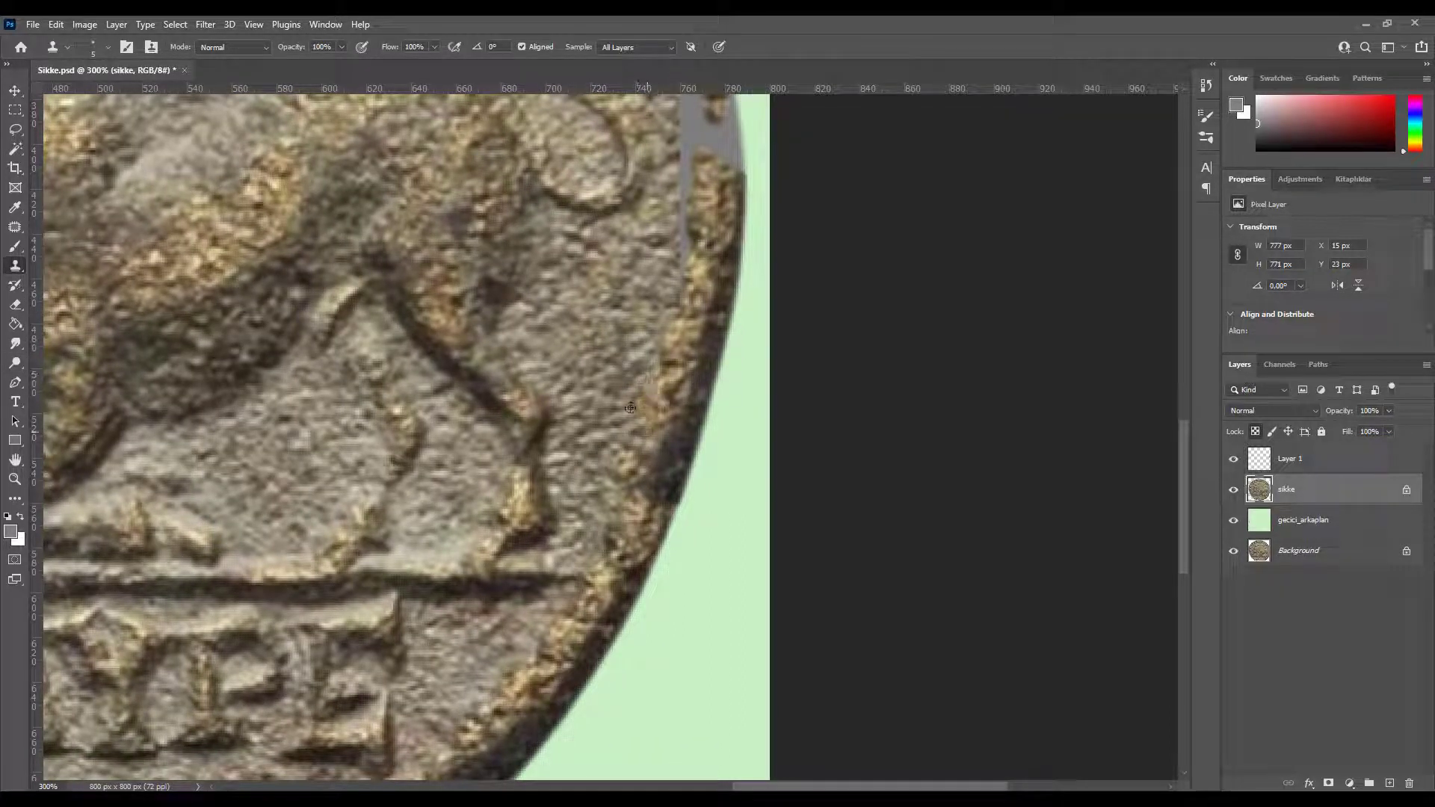
{"action": "left_click_drag", "start_coordinate": [624, 466], "coordinate": [659, 500]}
{"action": "left_click", "coordinate": [637, 514], "text": "alt"}
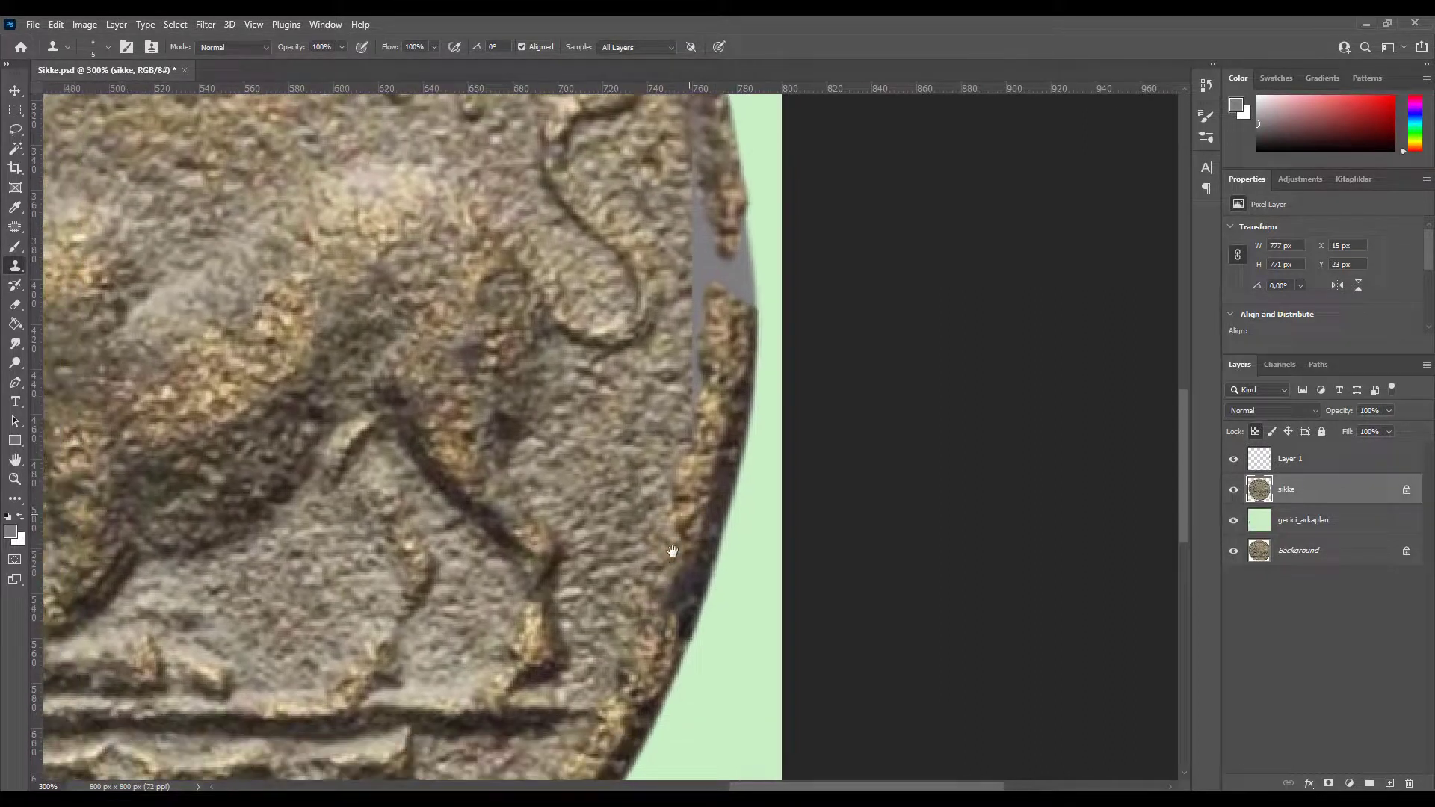
- Trace the chipped rim strip with a freeform pen path at 400% zoom
{"action": "key", "text": "ctrl+plus"}
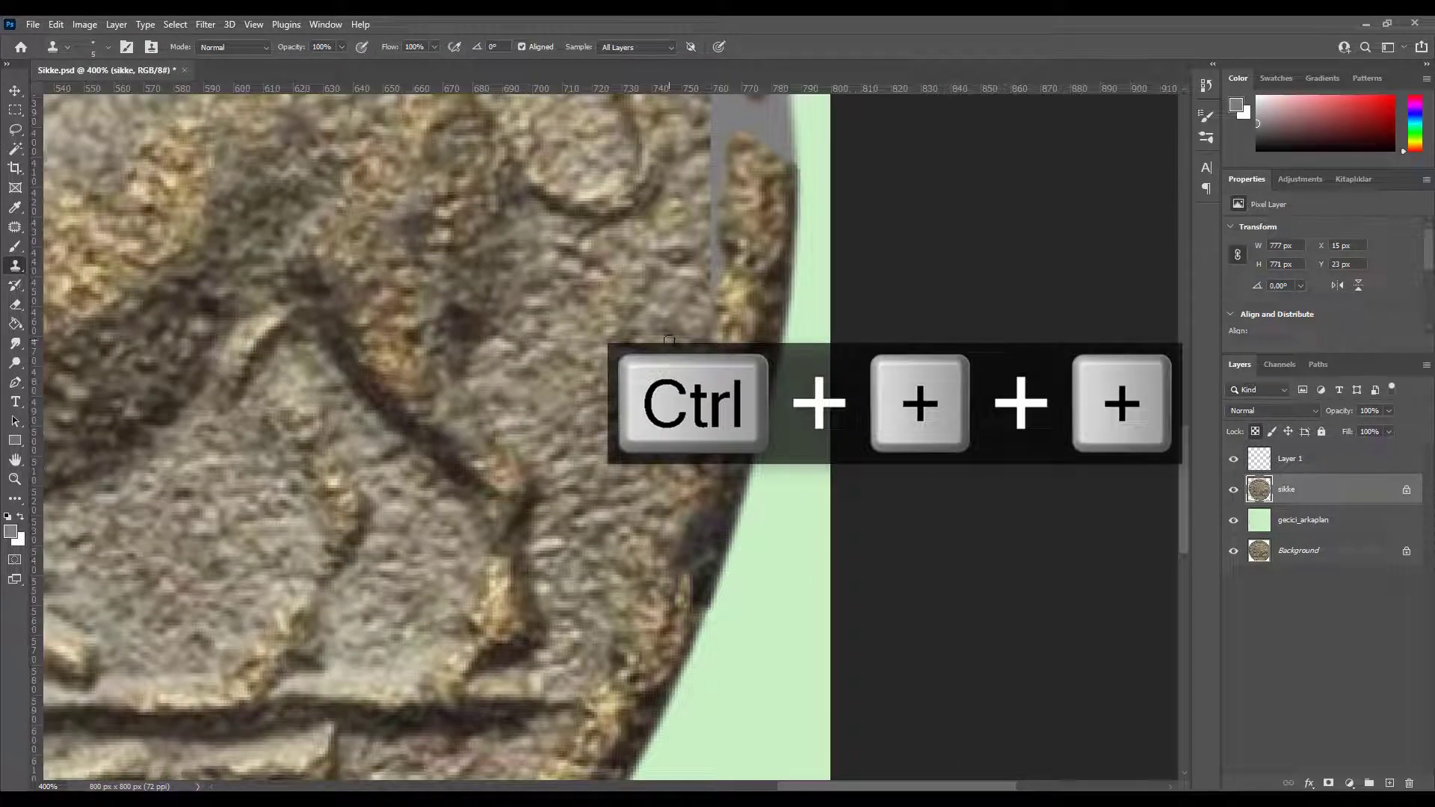
{"action": "key", "text": "p"}
{"action": "mouse_move", "coordinate": [784, 224]}
{"action": "left_mouse_down"}
{"action": "mouse_move", "coordinate": [771, 352]}
{"action": "mouse_move", "coordinate": [671, 562]}
{"action": "mouse_move", "coordinate": [760, 277]}
{"action": "mouse_move", "coordinate": [768, 181]}
{"action": "left_mouse_up"}
- Turn the rim path into a selection feathered by 1 px
{"action": "key", "text": "ctrl+shift+Return"}
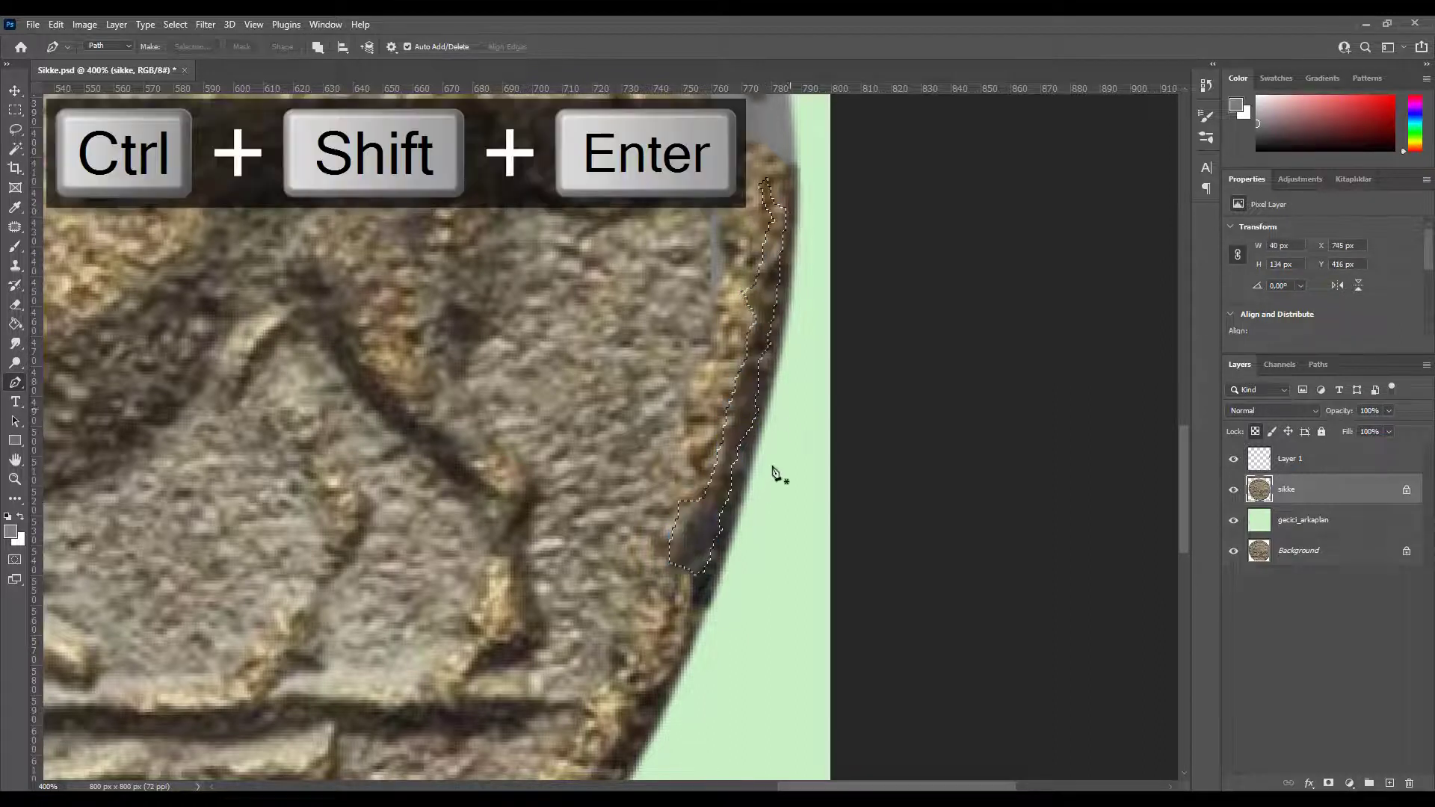
{"action": "key", "text": "shift+F6"}
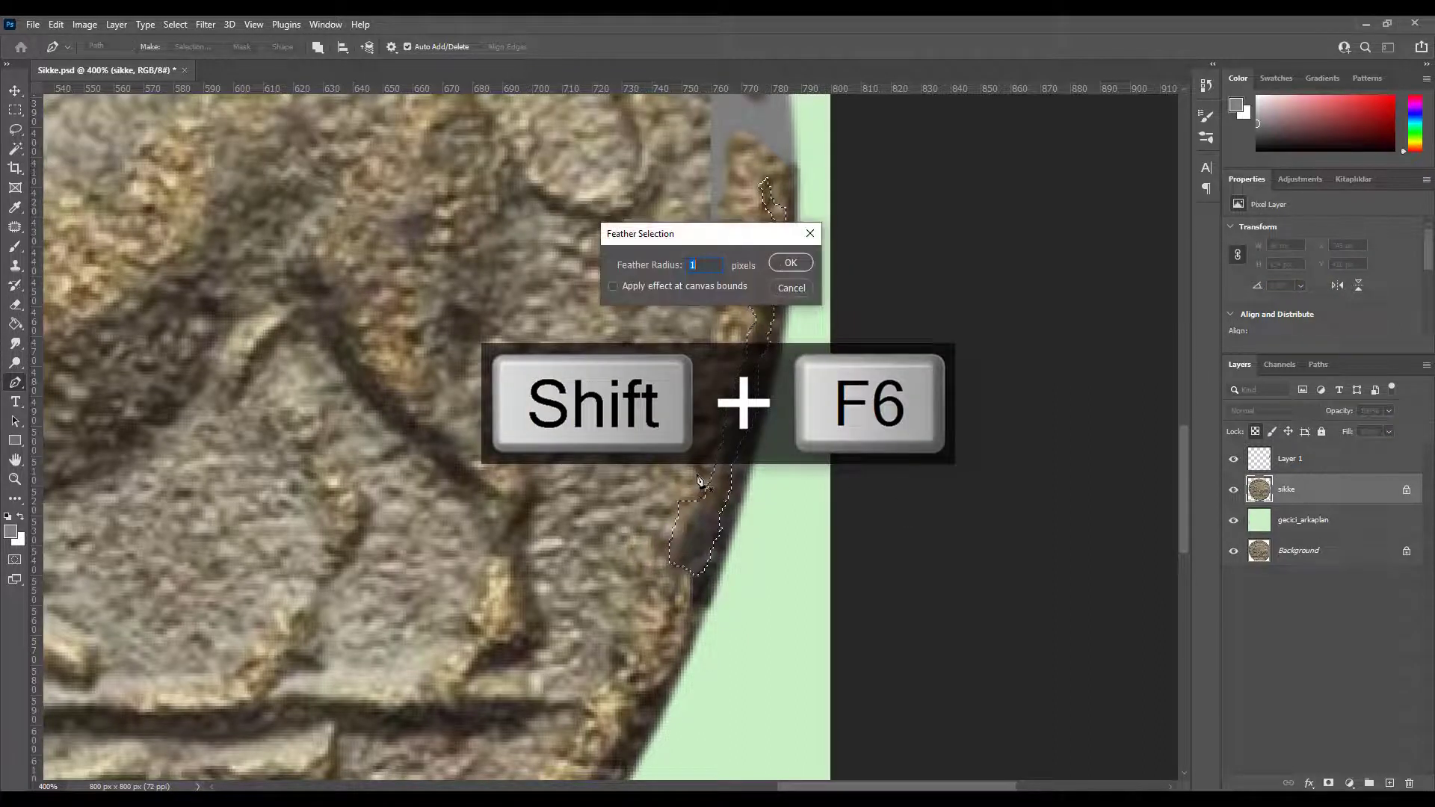
{"action": "key", "text": "Return"}
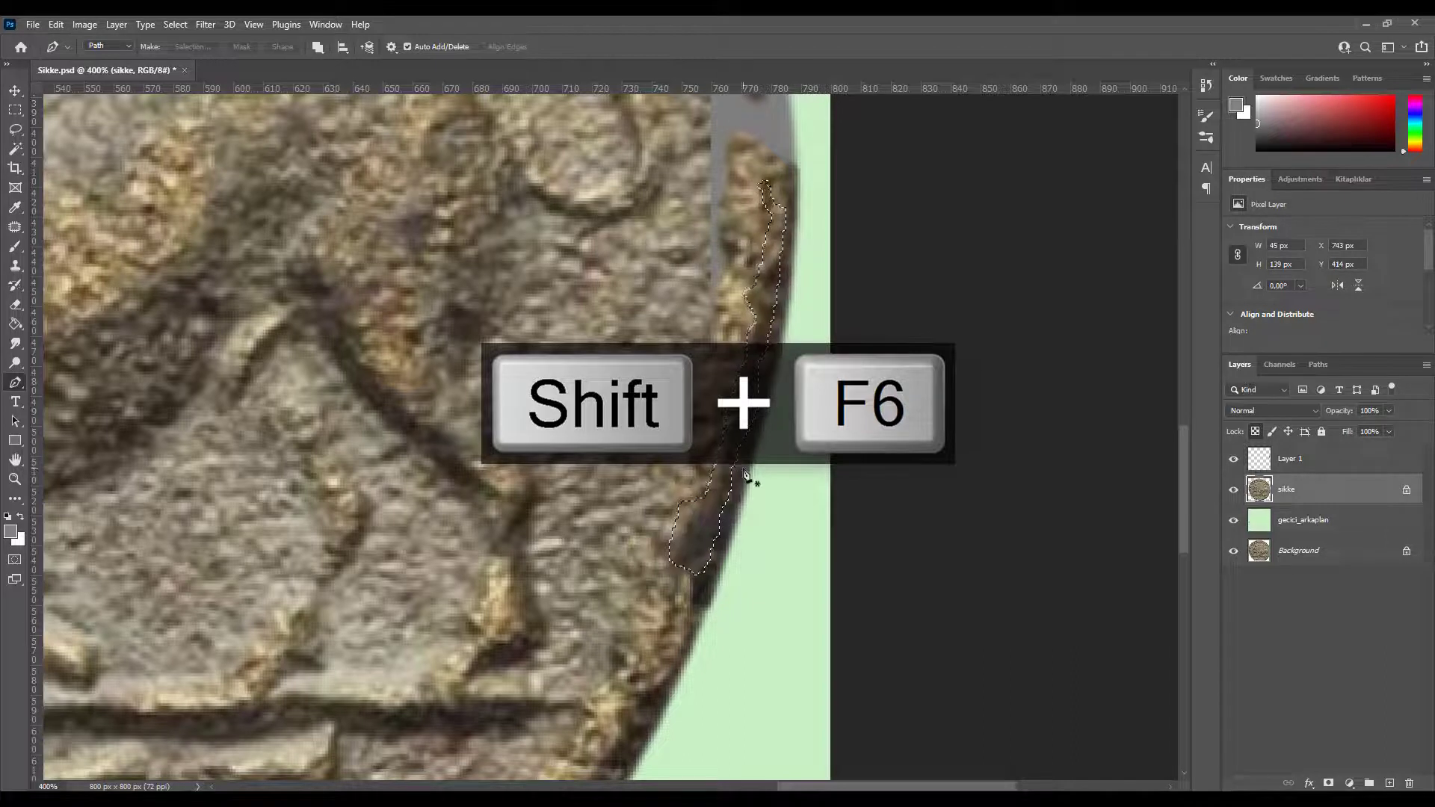
- Move the selection onto intact coin texture beside the chipped rim
{"action": "key", "text": "m"}
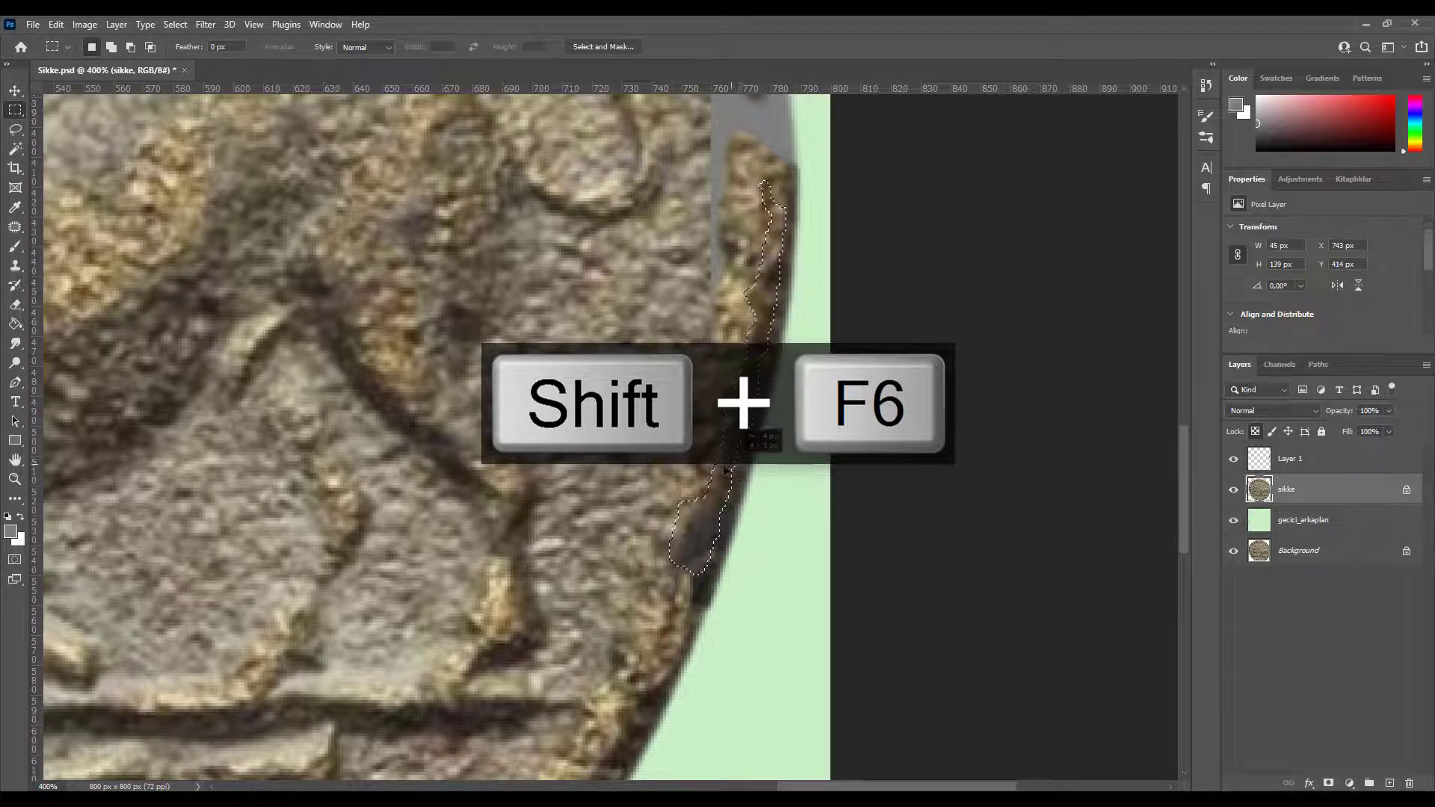
{"action": "left_click_drag", "start_coordinate": [725, 470], "coordinate": [612, 527]}
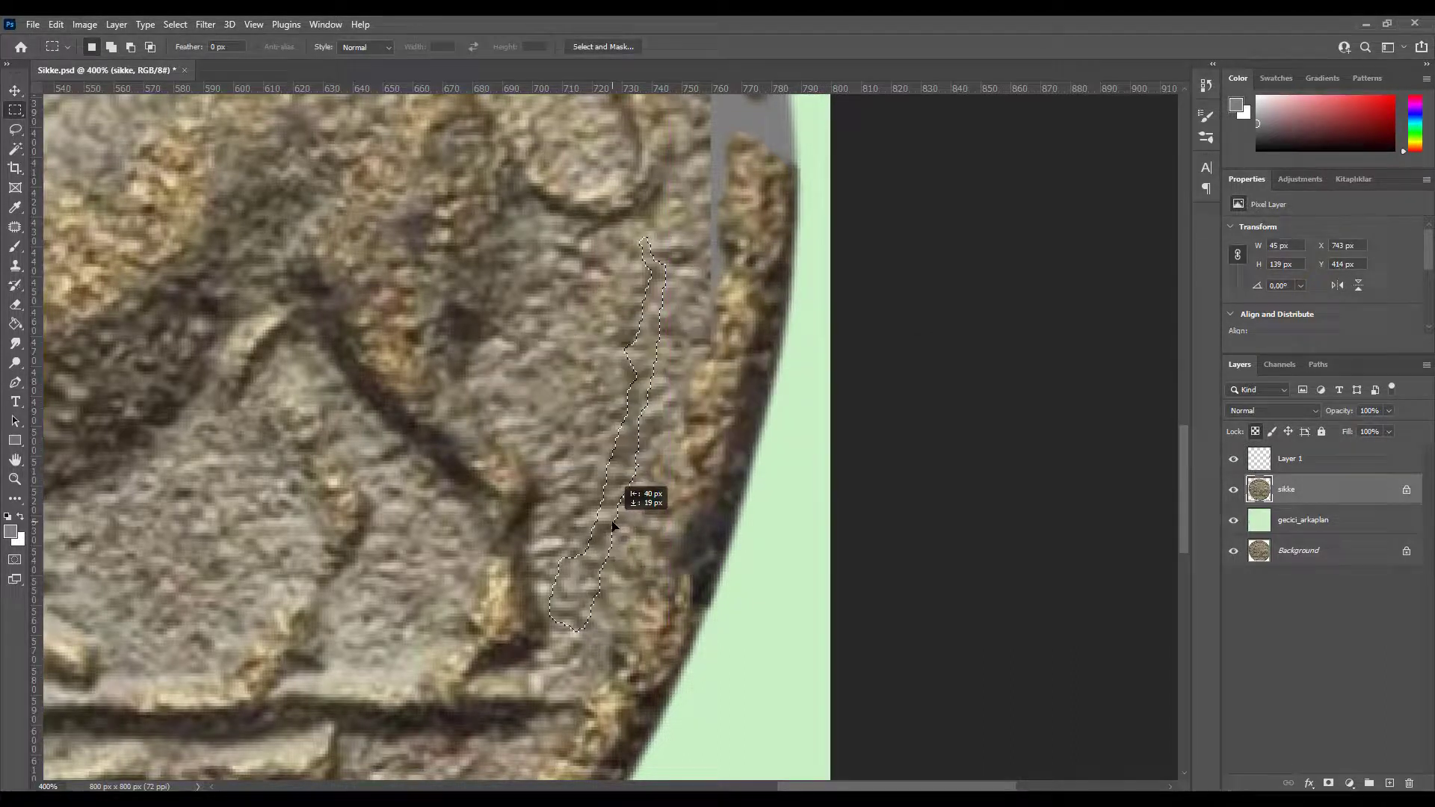
{"action": "key", "text": "ctrl+minus"}
{"action": "key", "text": "ctrl+minus"}
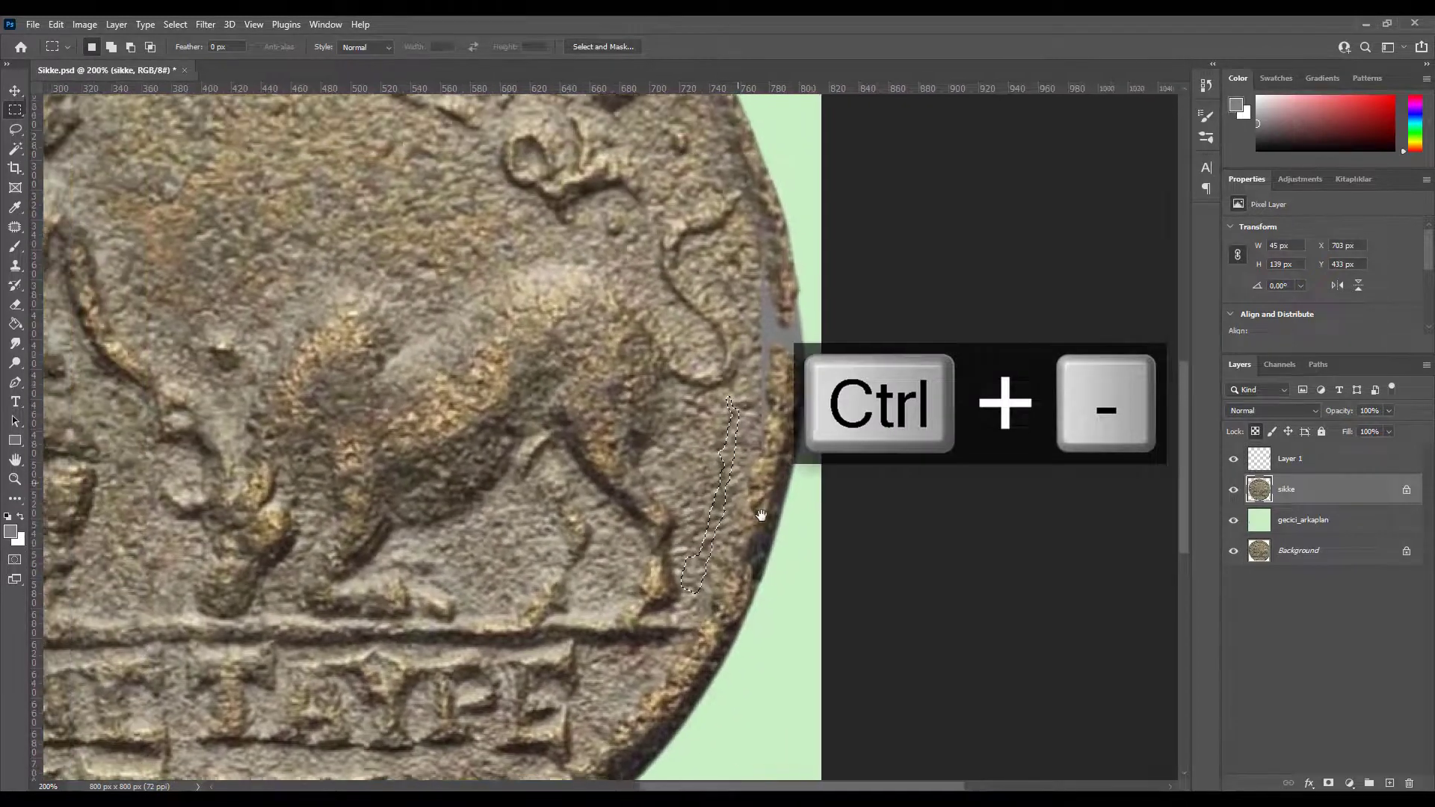
{"action": "left_click_drag", "start_coordinate": [761, 516], "coordinate": [706, 502]}
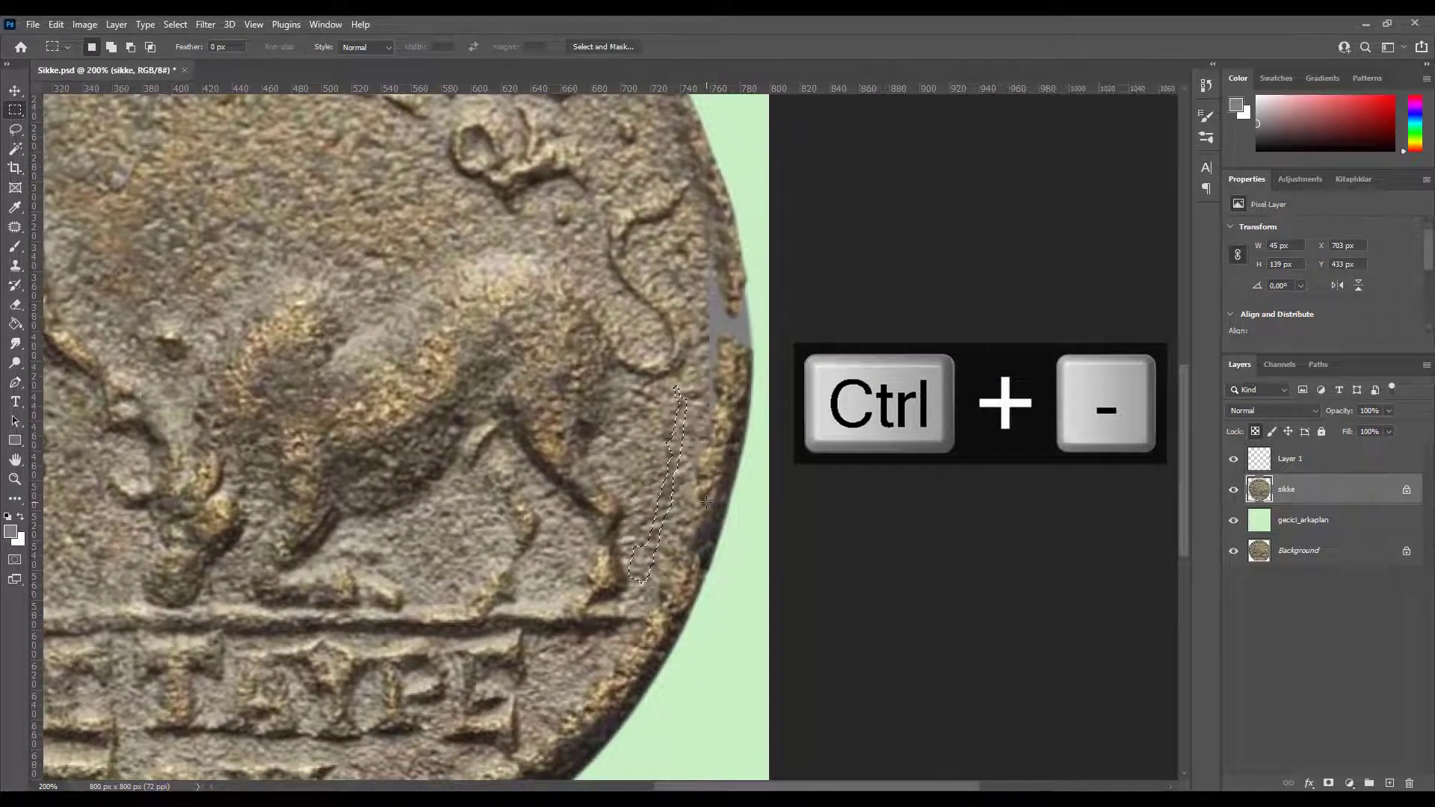
{"action": "key", "text": "ctrl+plus"}
{"action": "key", "text": "ctrl+plus"}
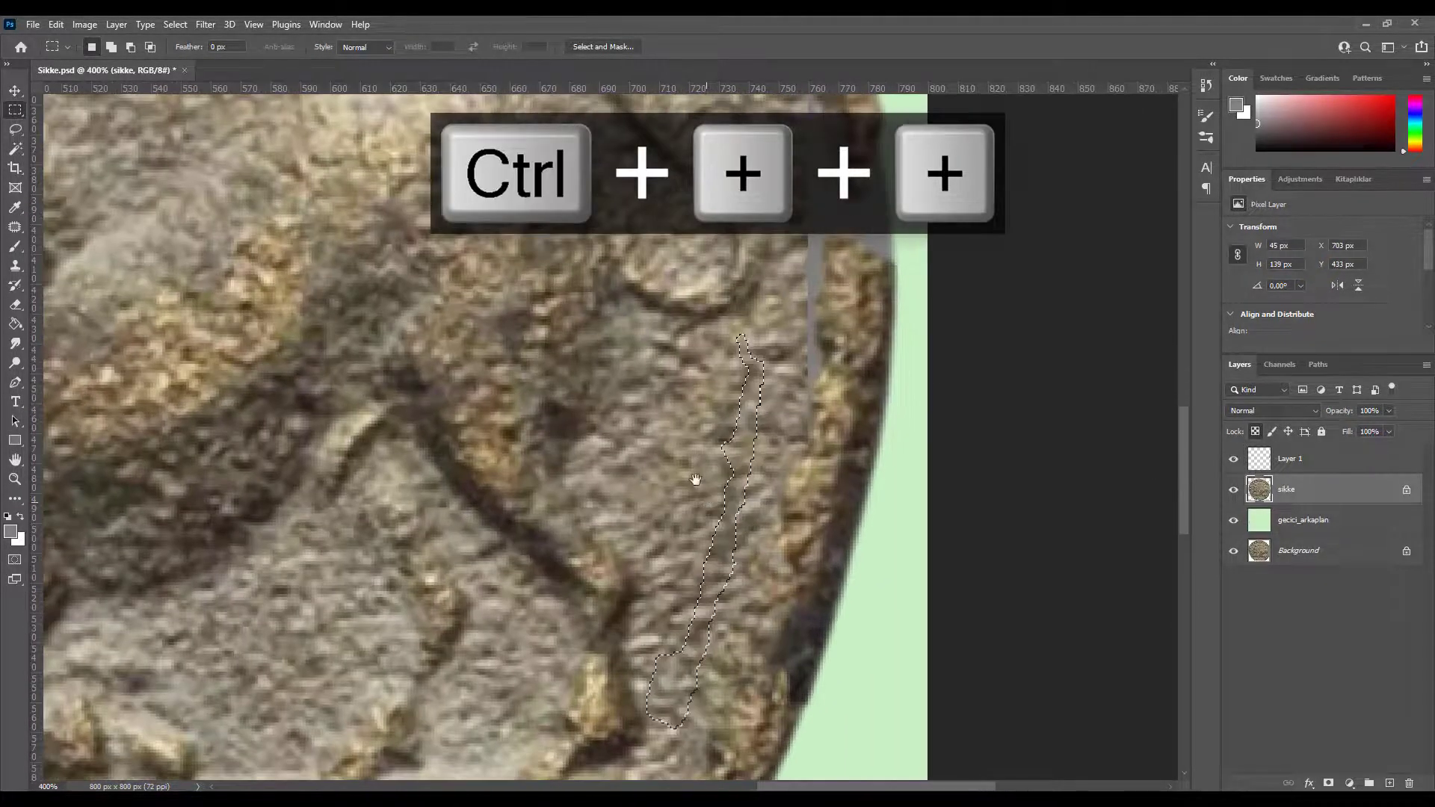
{"action": "left_click_drag", "start_coordinate": [695, 479], "coordinate": [620, 366]}
- Copy the selected texture to Layer 2 and shift it 25 px right over the chip
{"action": "key", "text": "ctrl+j"}
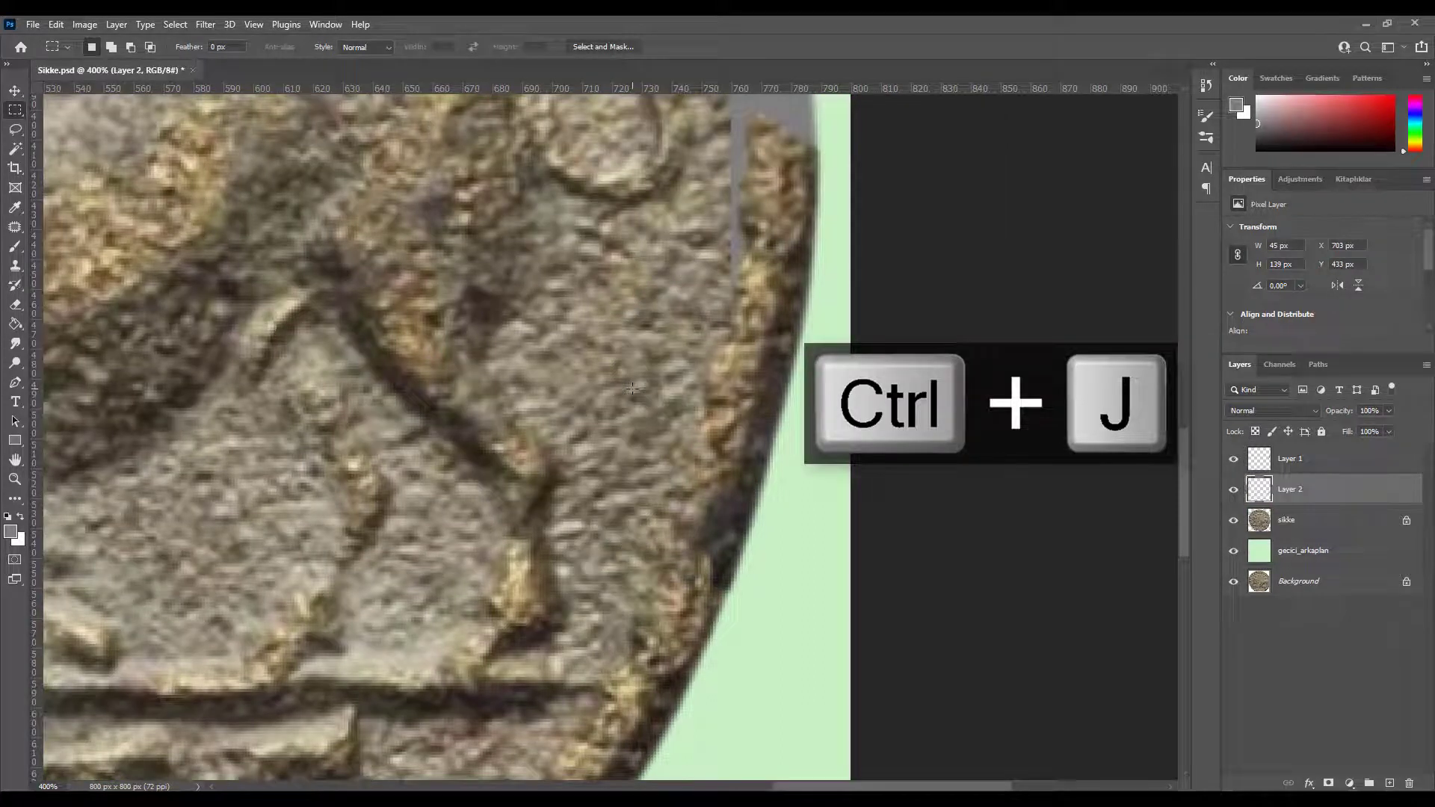
{"action": "key", "text": "v"}
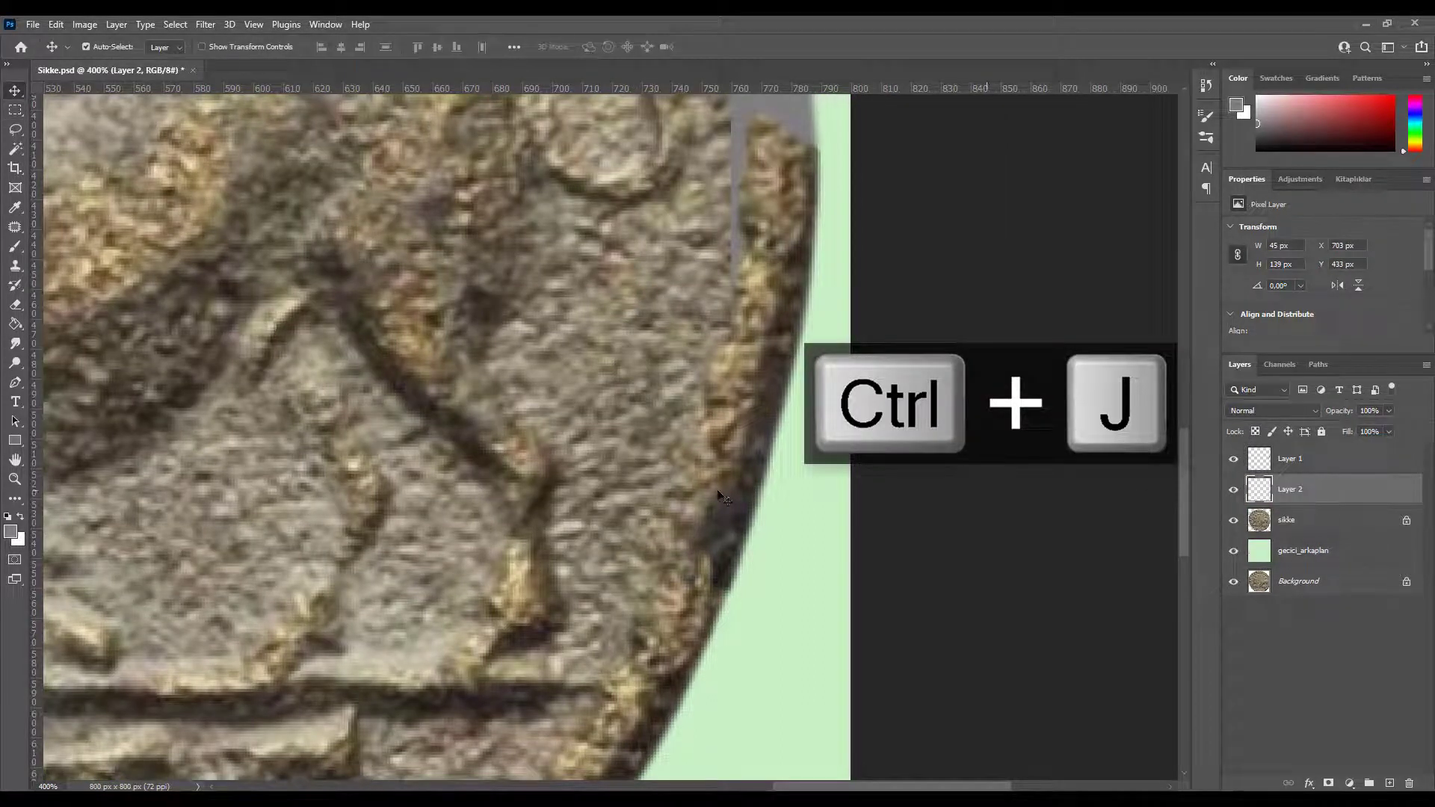
{"action": "key", "text": "ctrl+t"}
{"action": "mouse_move", "coordinate": [657, 405]}
{"action": "left_mouse_down"}
{"action": "mouse_move", "coordinate": [732, 411]}
{"action": "mouse_move", "coordinate": [763, 396]}
{"action": "left_mouse_up"}
{"action": "key", "text": "Return"}
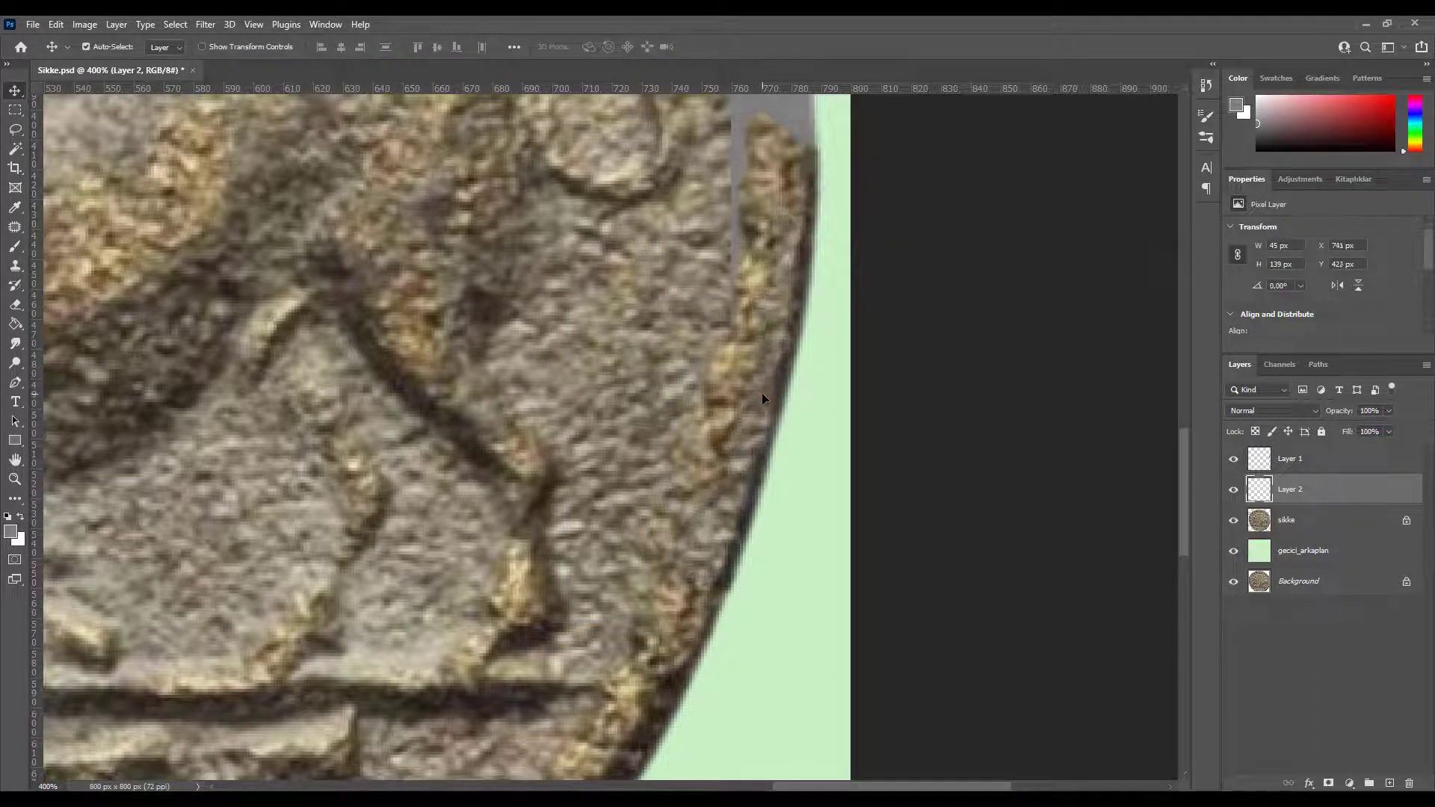
- Shift the copied patch's hue to -24 with Hue/Saturation
{"action": "key", "text": "ctrl+u"}
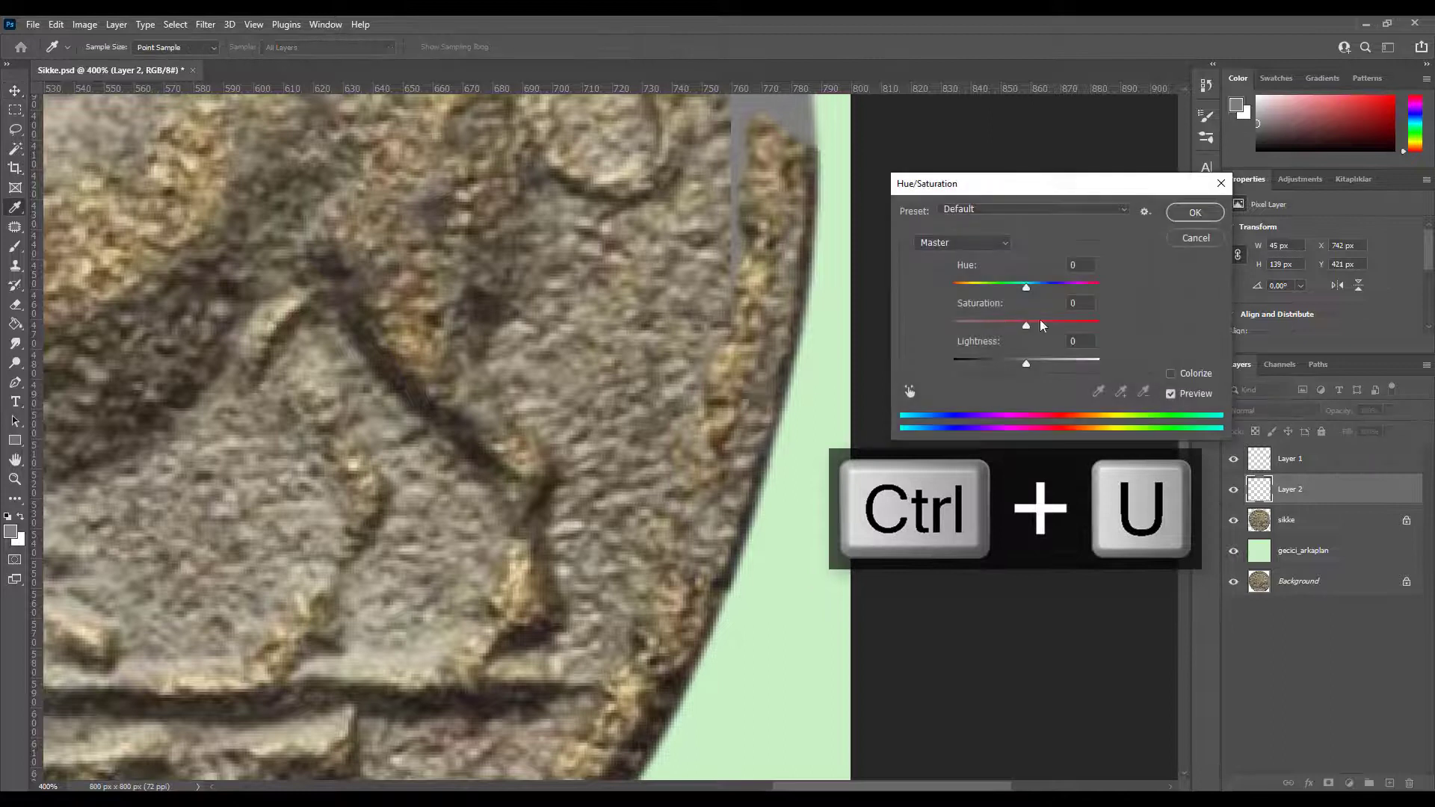
{"action": "mouse_move", "coordinate": [1027, 289]}
{"action": "left_mouse_down"}
{"action": "mouse_move", "coordinate": [1009, 290]}
{"action": "mouse_move", "coordinate": [1057, 325]}
{"action": "mouse_move", "coordinate": [1030, 287]}
{"action": "mouse_move", "coordinate": [1013, 290]}
{"action": "mouse_move", "coordinate": [1073, 324]}
{"action": "mouse_move", "coordinate": [1023, 363]}
{"action": "left_mouse_up"}
{"action": "key", "text": "Return"}
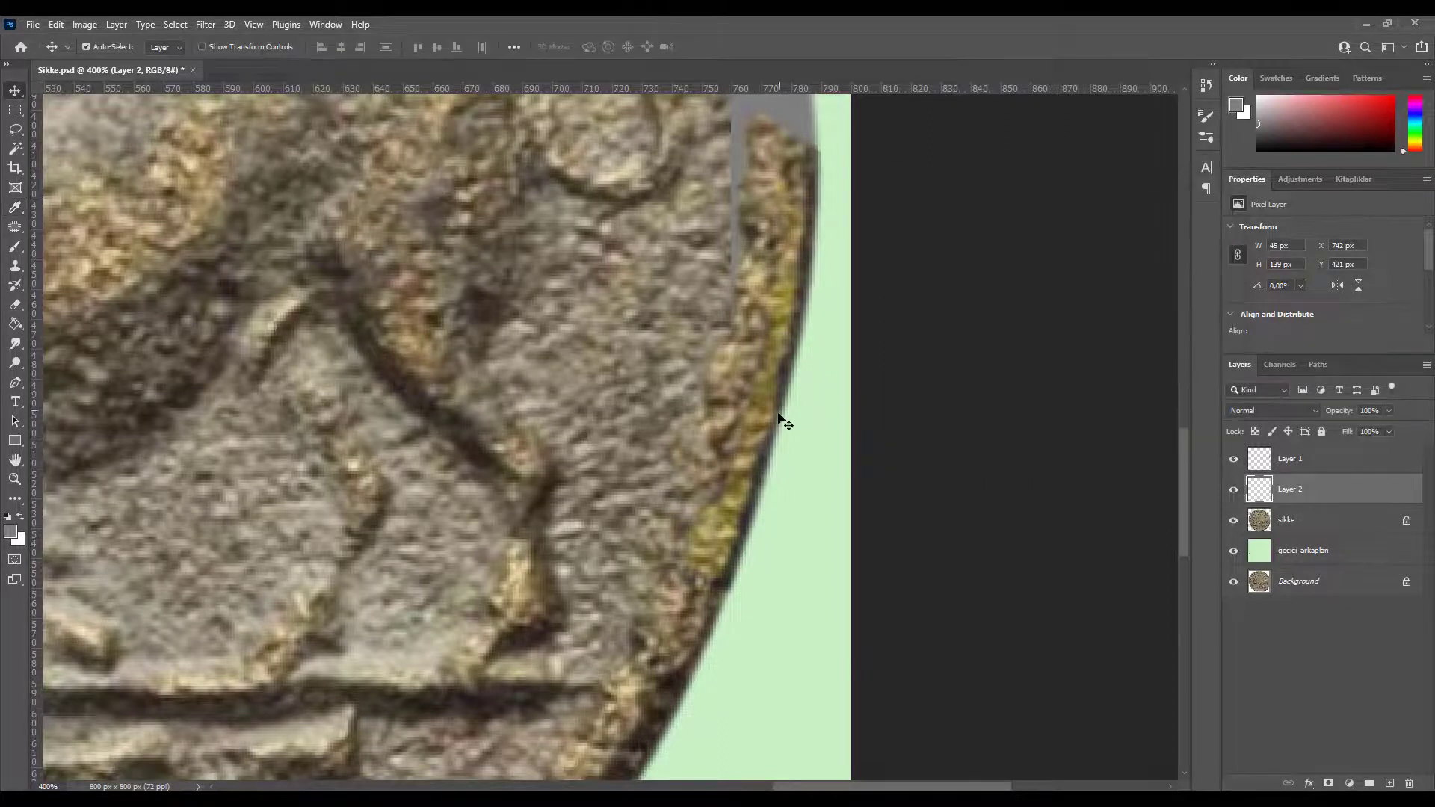
- Warm the patch with Color Balance: Cyan-Red +7, Yellow-Blue −13
{"action": "key", "text": "ctrl+b"}
{"action": "left_click_drag", "start_coordinate": [733, 196], "coordinate": [980, 215]}
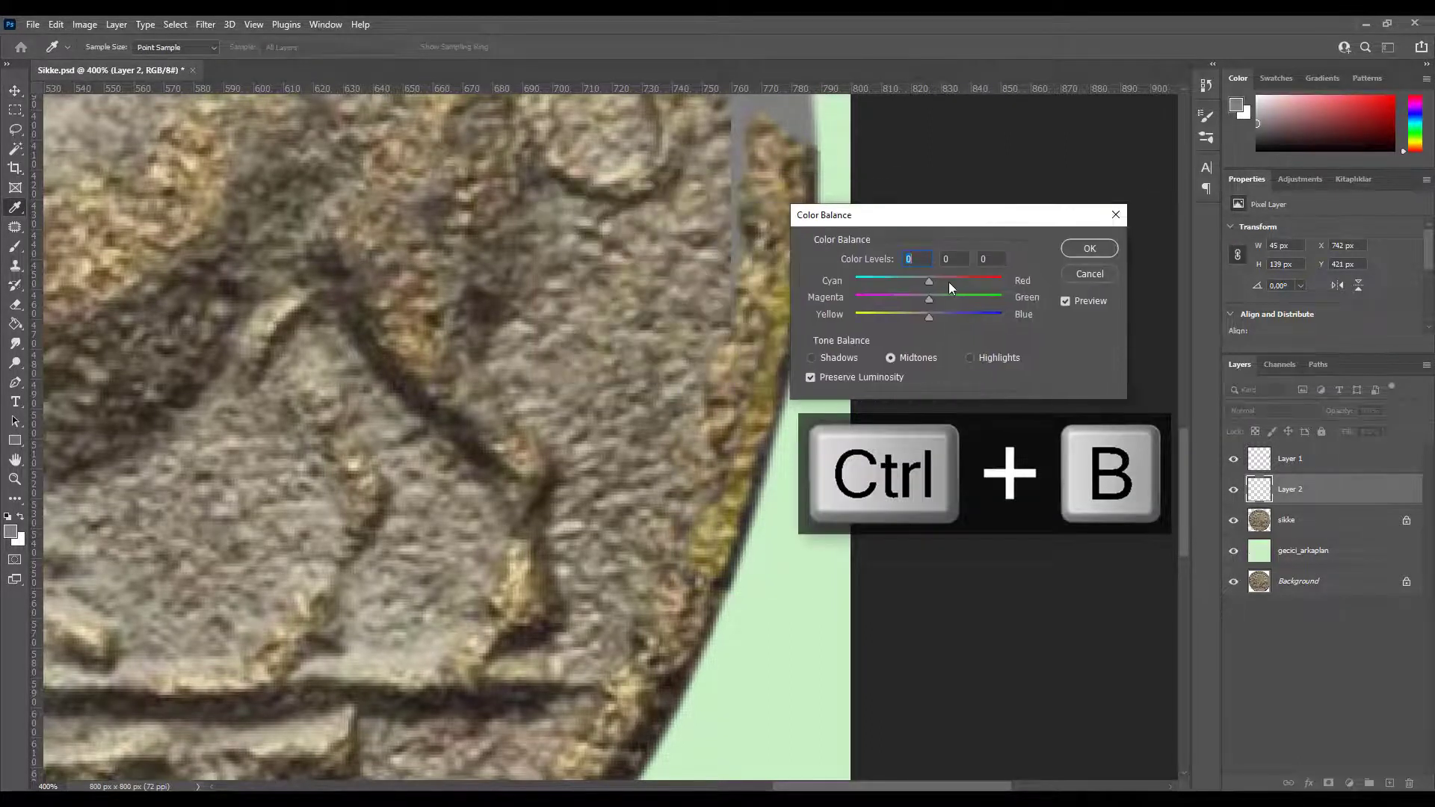
{"action": "left_click_drag", "start_coordinate": [935, 279], "coordinate": [919, 316]}
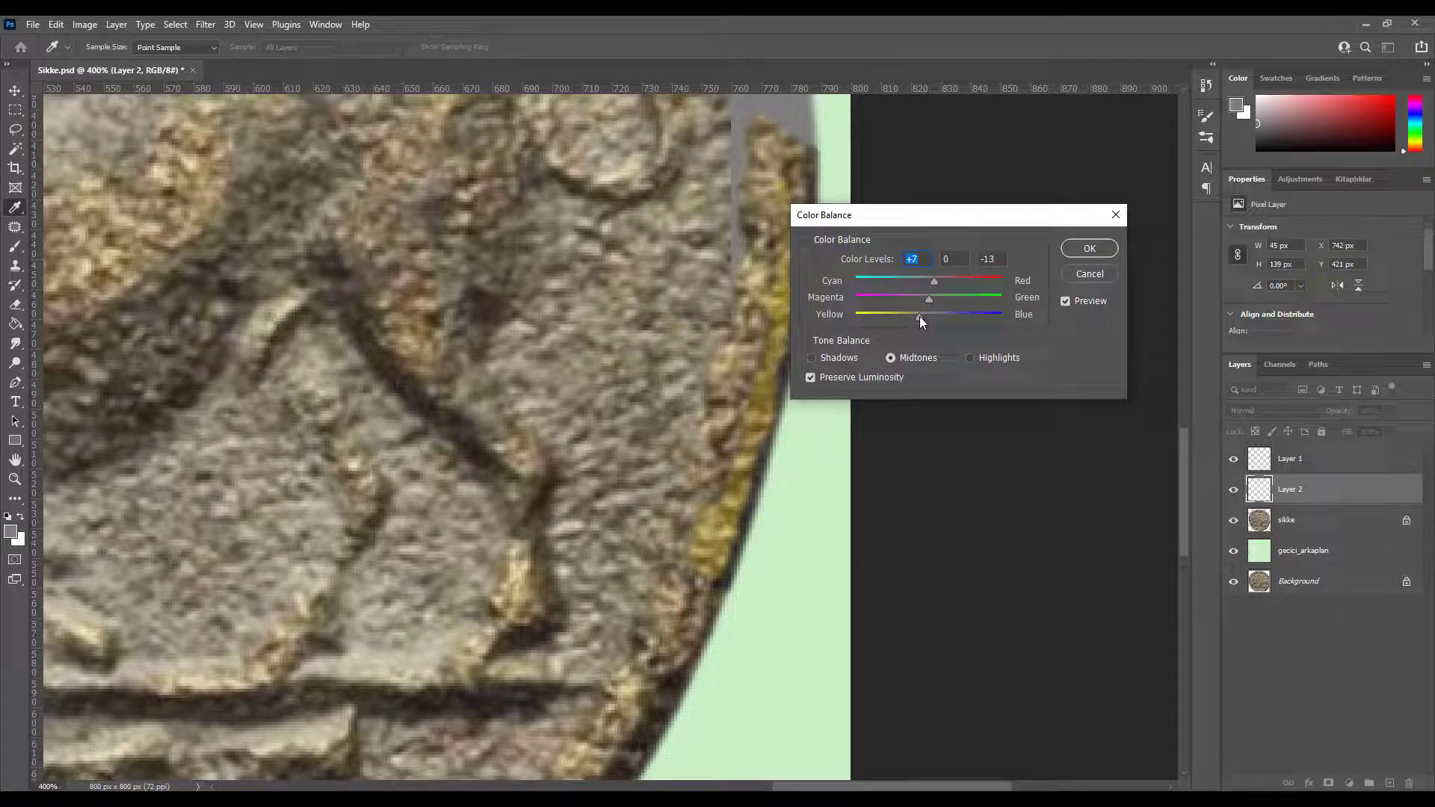
{"action": "left_click", "coordinate": [1085, 247]}
- Set Layer 2 to Overlay blend mode at 50% opacity
{"action": "left_click", "coordinate": [1277, 409]}
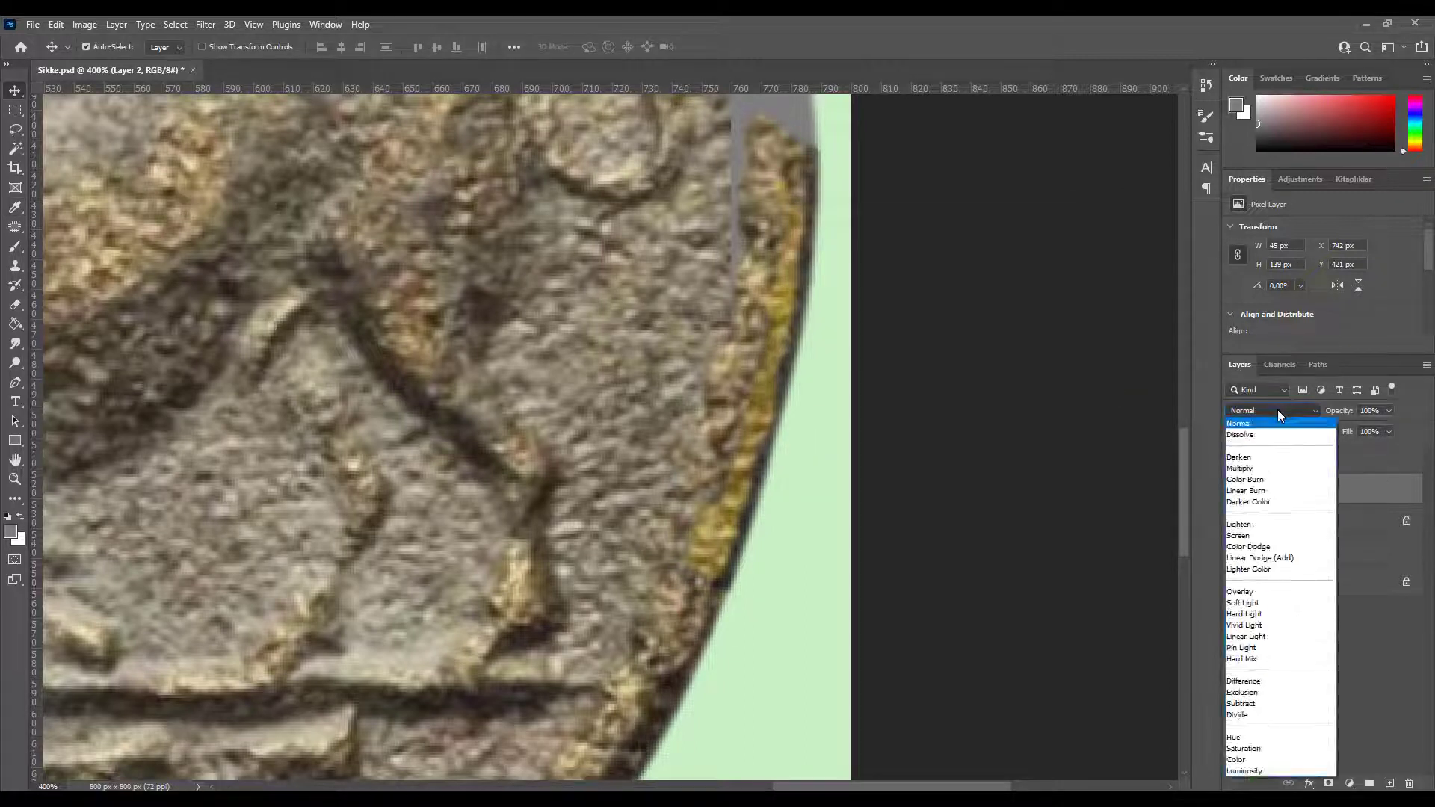
{"action": "scroll", "coordinate": [1277, 410], "scroll_direction": "down", "scroll_amount": 1}
{"action": "scroll", "coordinate": [1276, 410], "scroll_direction": "down", "scroll_amount": 2}
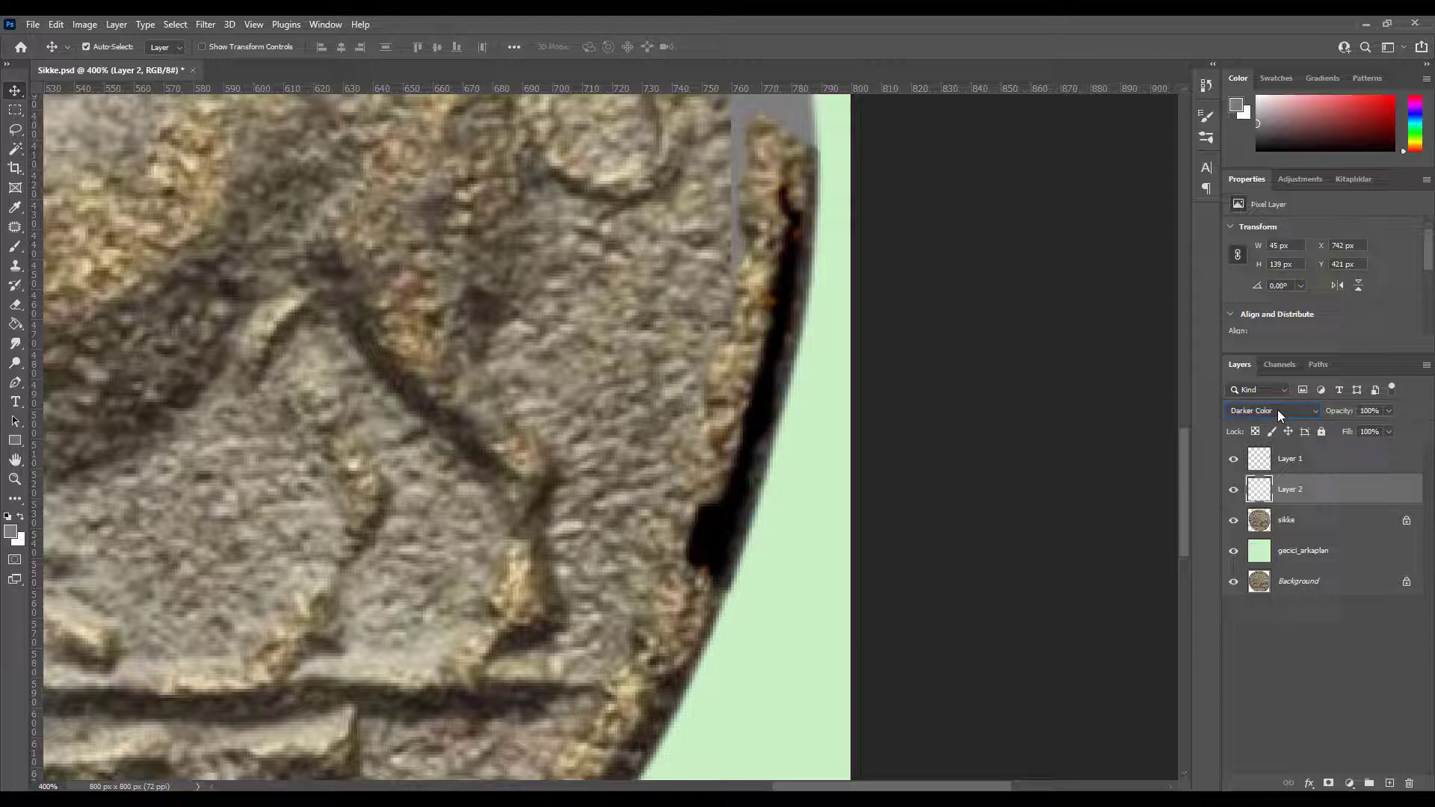
{"action": "scroll", "coordinate": [1276, 410], "scroll_direction": "down", "scroll_amount": 1}
{"action": "scroll", "coordinate": [1276, 409], "scroll_direction": "down", "scroll_amount": 2}
{"action": "scroll", "coordinate": [1276, 409], "scroll_direction": "down", "scroll_amount": 1}
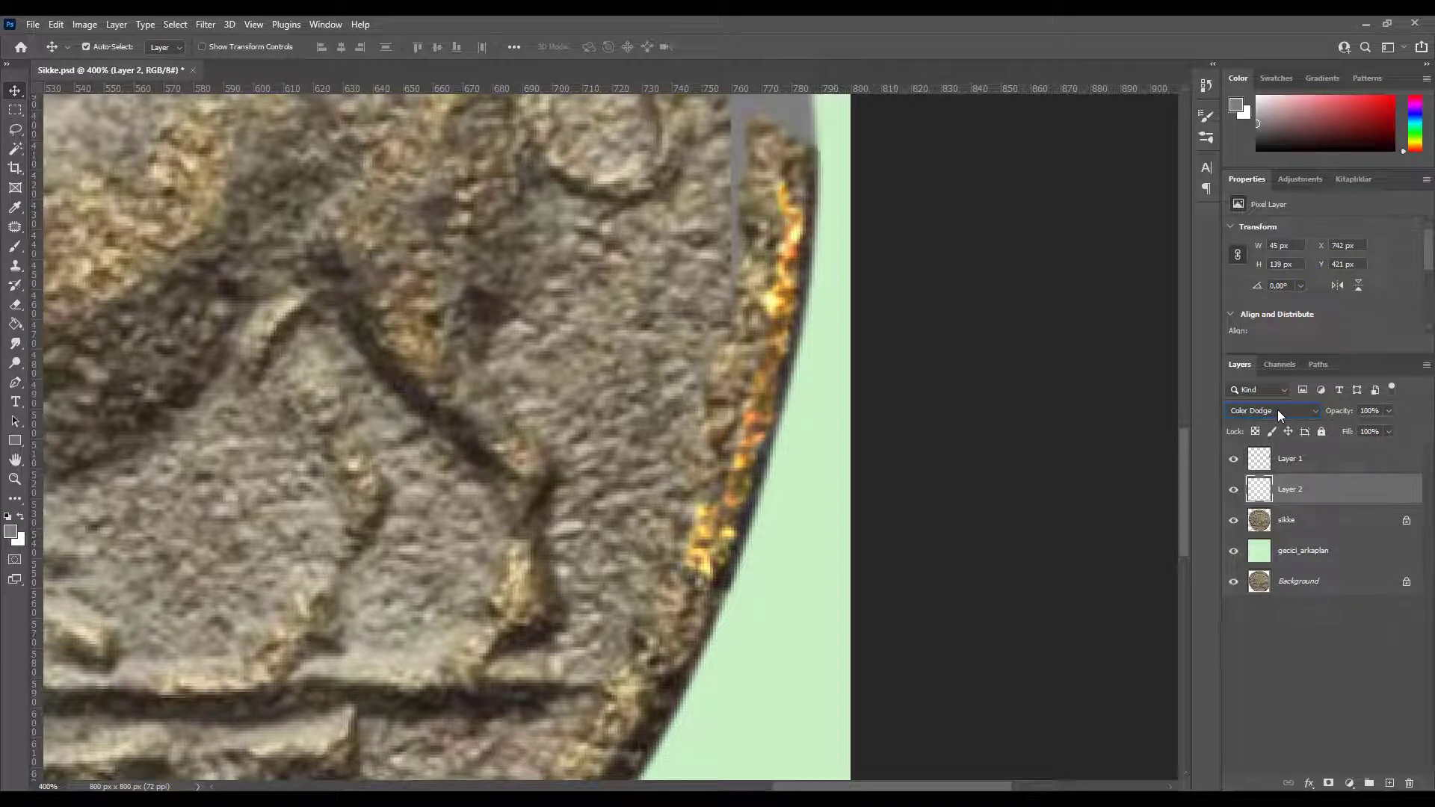
{"action": "scroll", "coordinate": [1277, 409], "scroll_direction": "down", "scroll_amount": 2}
{"action": "scroll", "coordinate": [1276, 409], "scroll_direction": "down", "scroll_amount": 1}
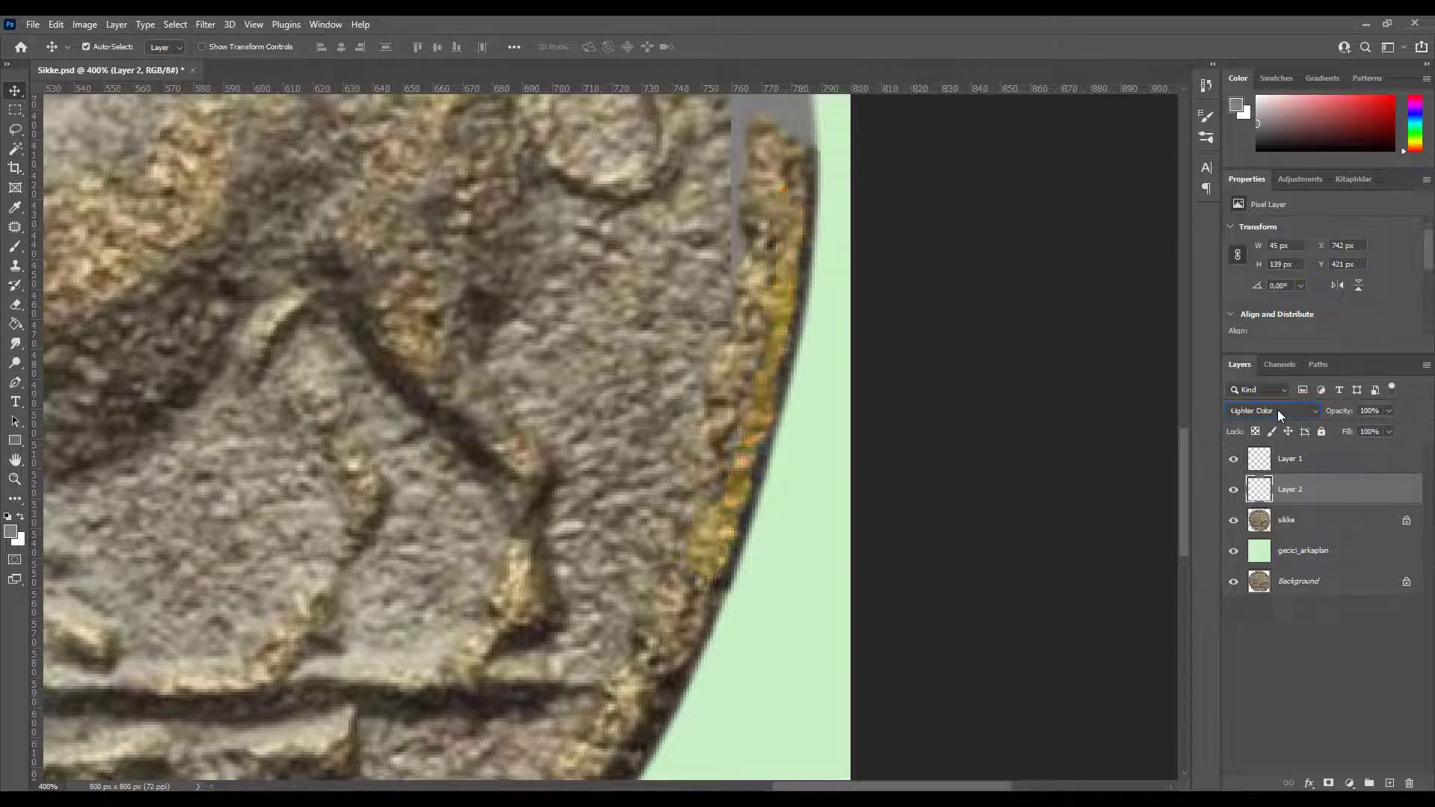
{"action": "scroll", "coordinate": [1277, 409], "scroll_direction": "down", "scroll_amount": 1}
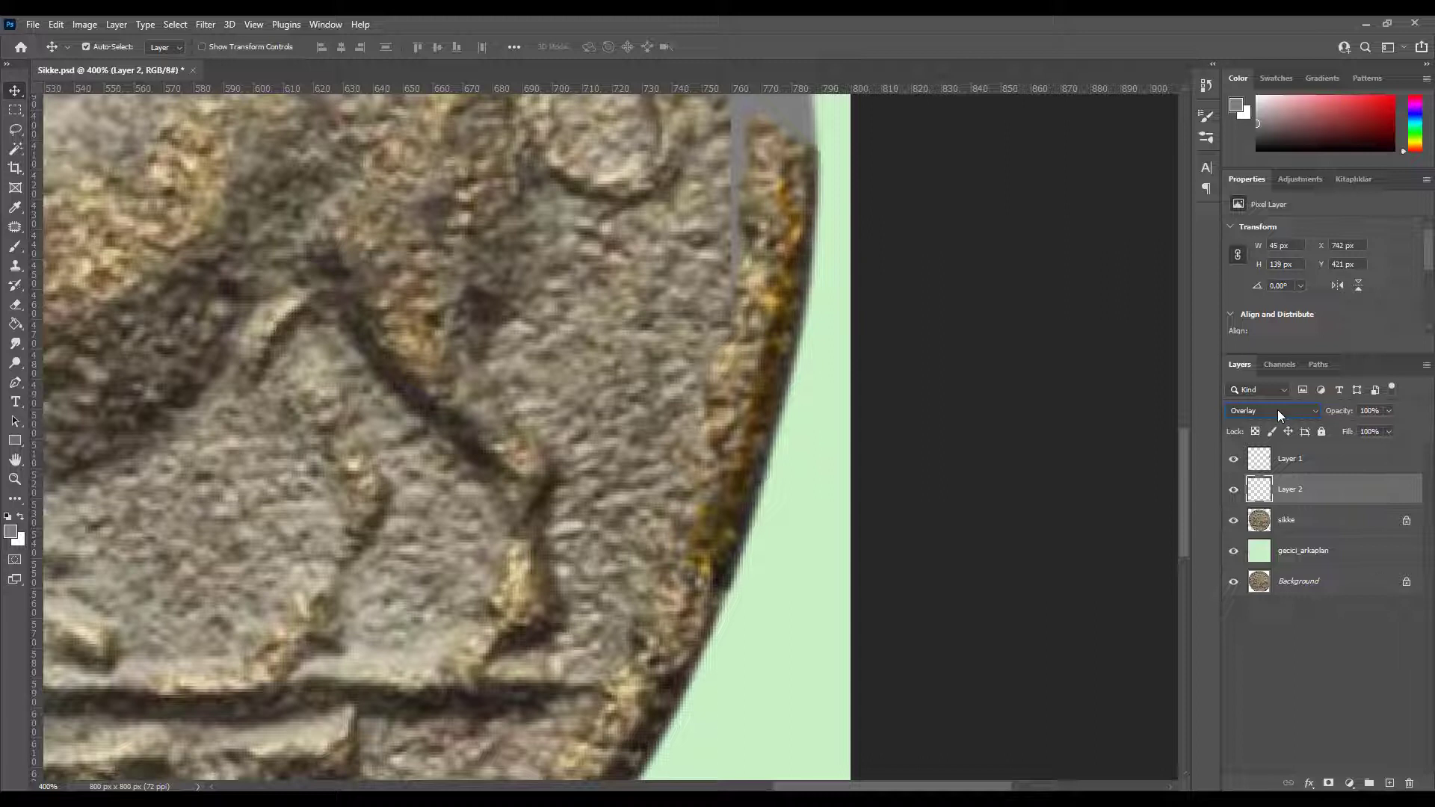
{"action": "left_click", "coordinate": [1374, 411]}
{"action": "type", "text": "50"}
{"action": "key", "text": "ctrl+minus"}
{"action": "key", "text": "ctrl+plus"}
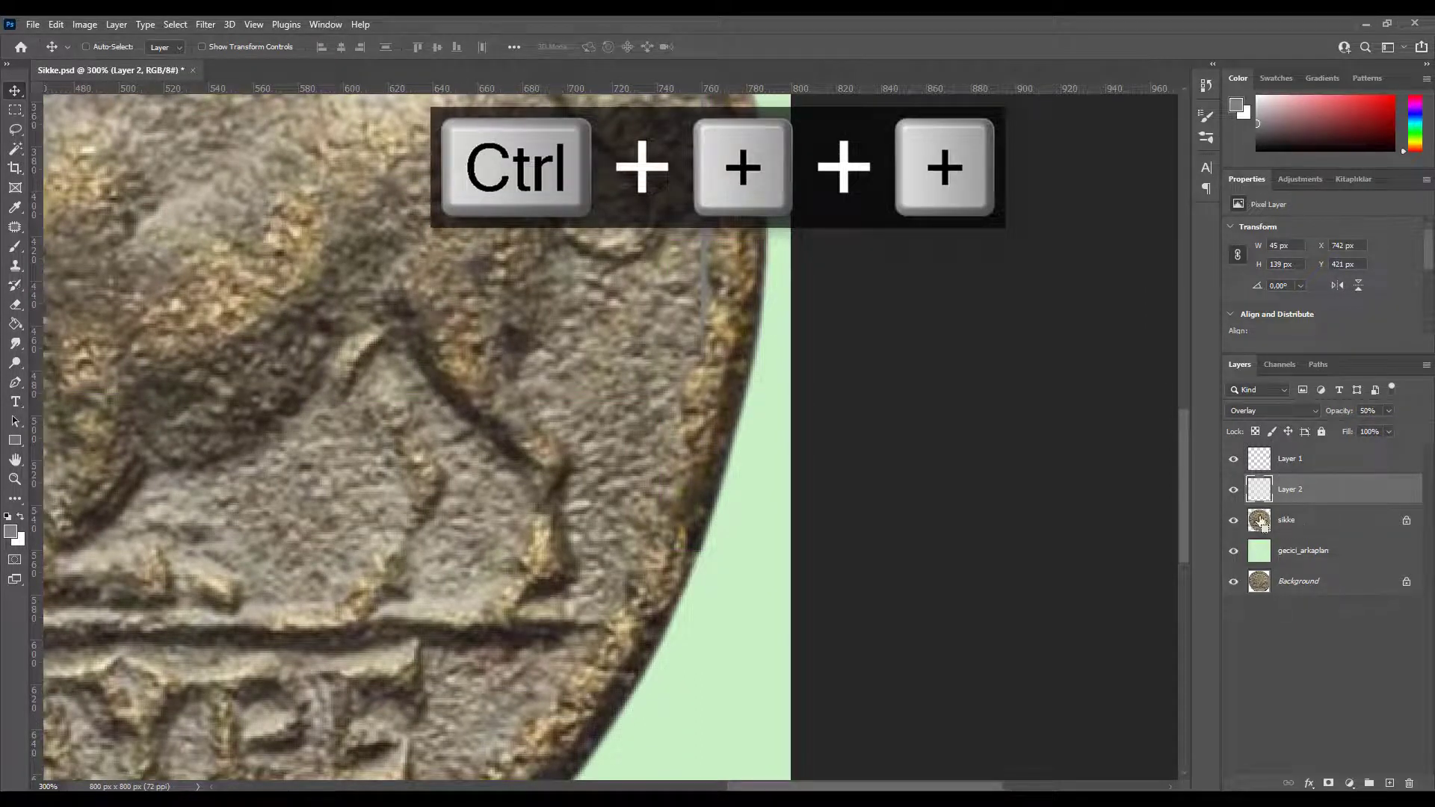
- Merge the patch into sikke and start clone-stamping texture along the right rim
{"action": "key", "text": "ctrl+e"}
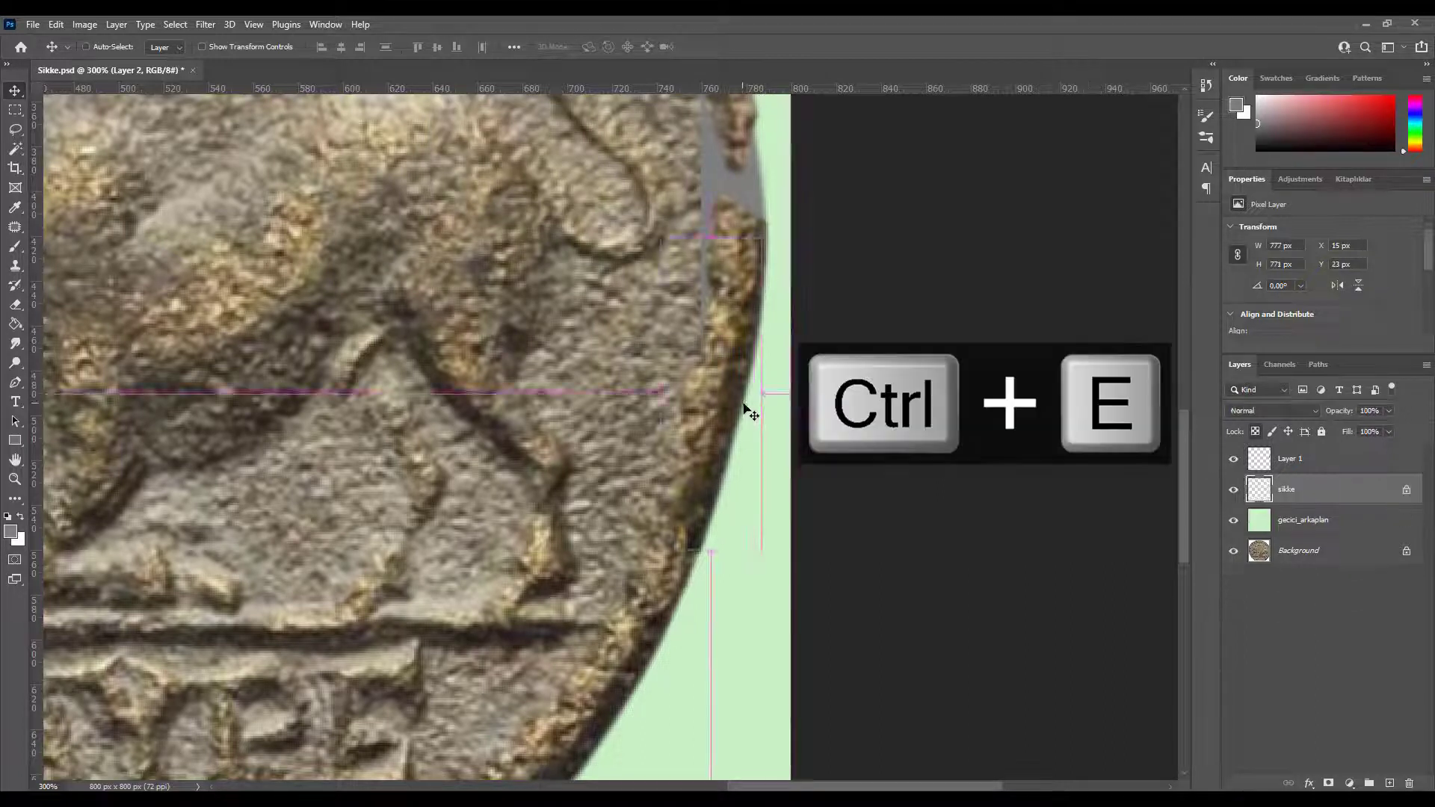
{"action": "scroll", "coordinate": [743, 399], "scroll_direction": "down", "scroll_amount": 2}
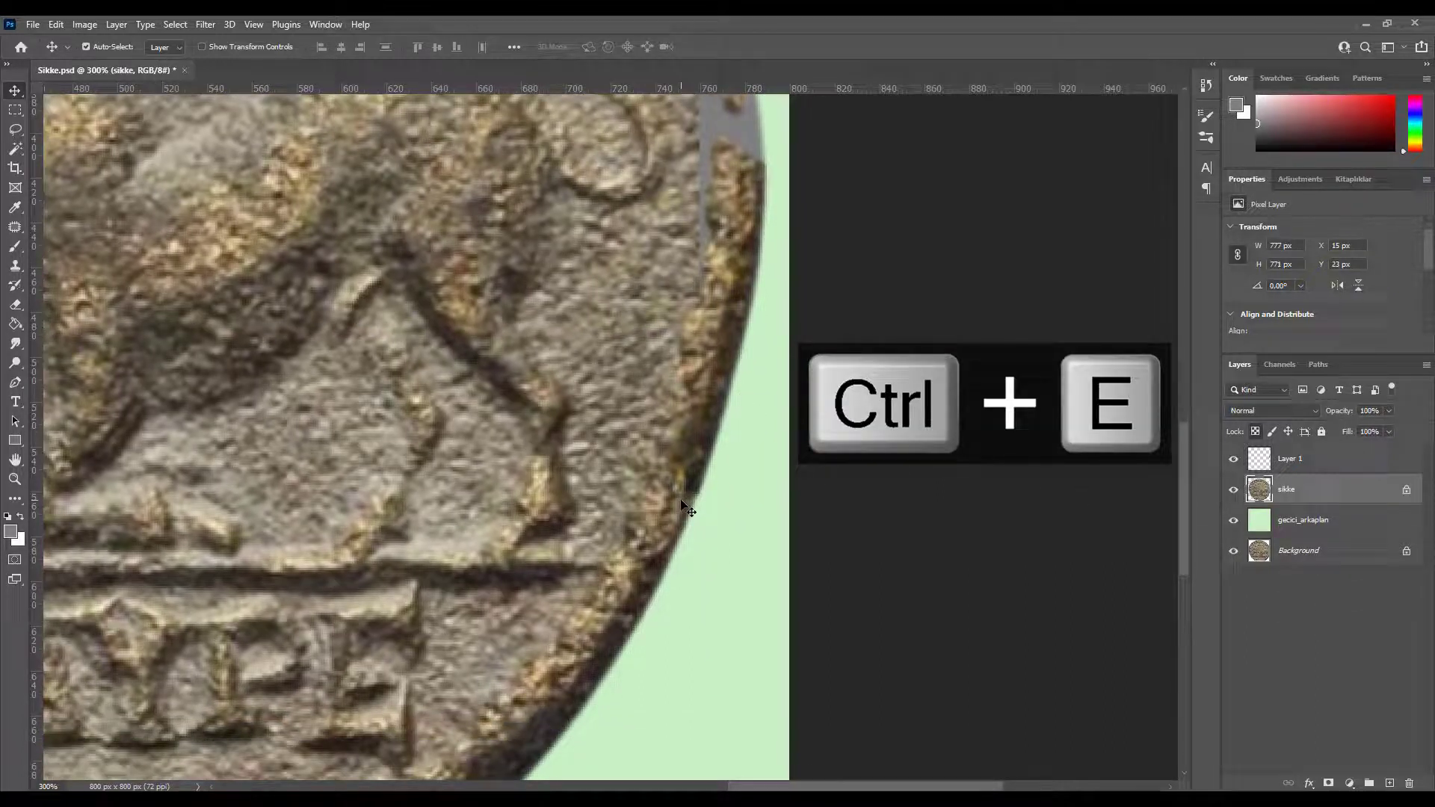
{"action": "key", "text": "s"}
{"action": "key", "text": "ctrl+plus"}
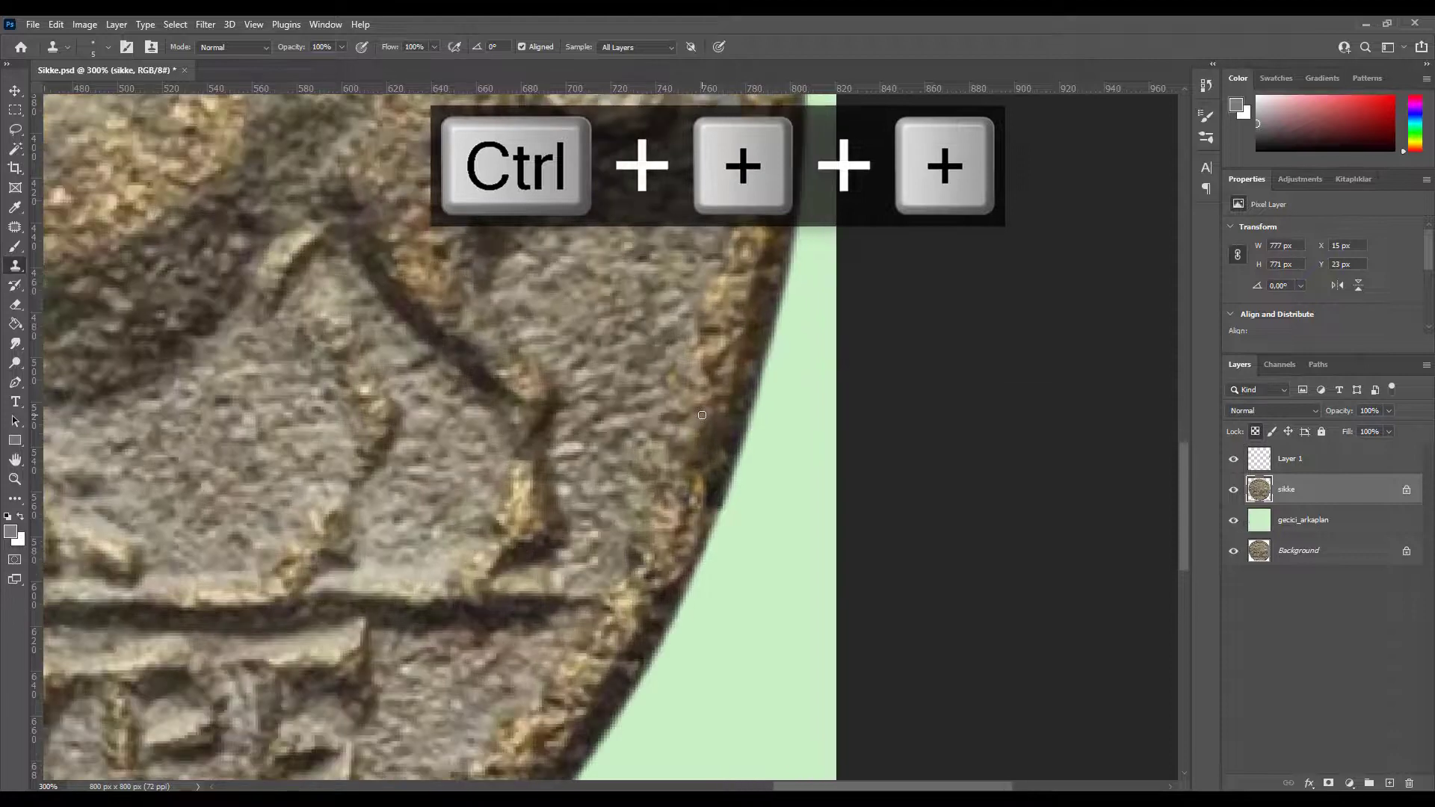
{"action": "left_click_drag", "start_coordinate": [723, 410], "coordinate": [707, 431]}
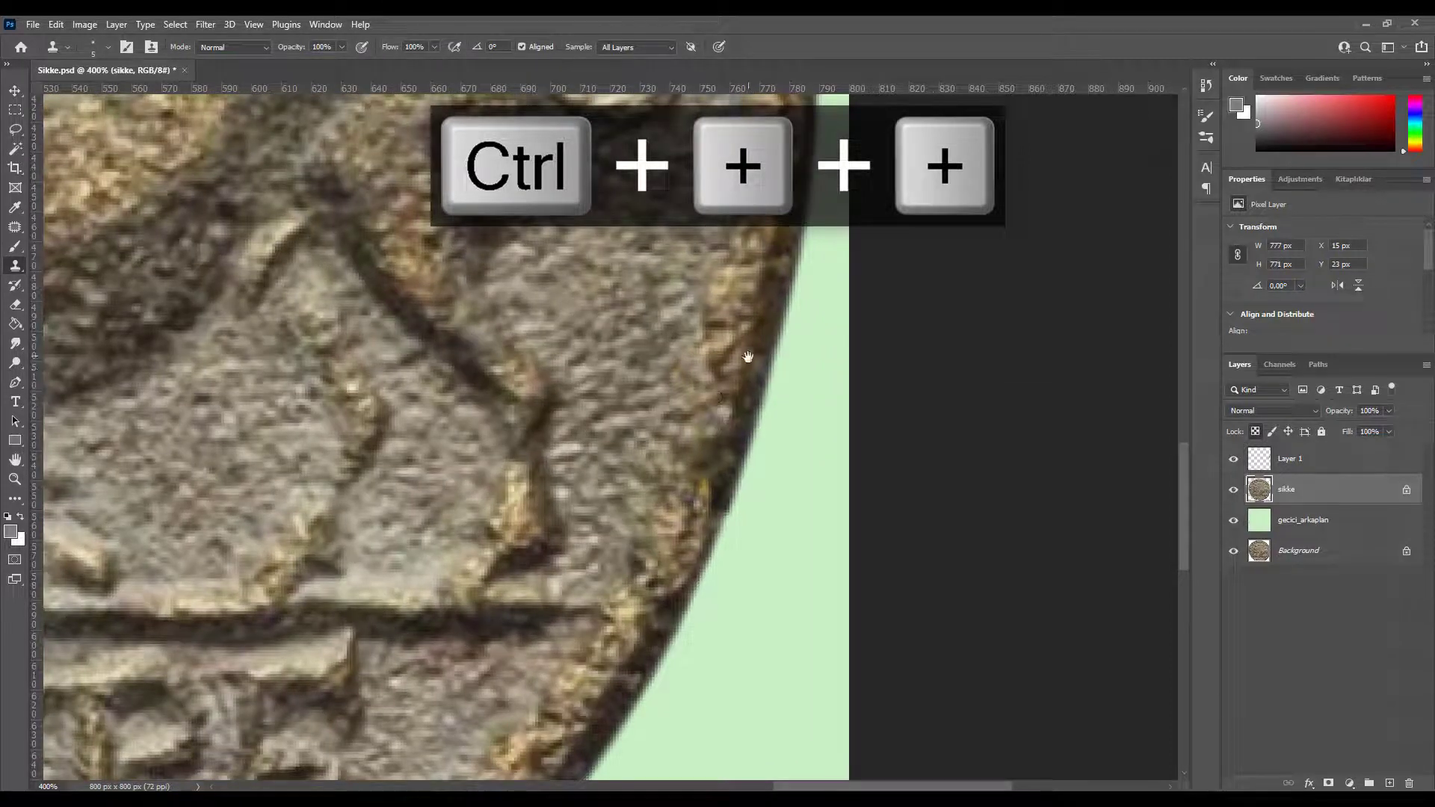
{"action": "left_click_drag", "start_coordinate": [747, 358], "coordinate": [703, 494]}
- Clone coin texture over the grey strip along the rim edge
{"action": "left_click_drag", "start_coordinate": [716, 434], "coordinate": [730, 403]}
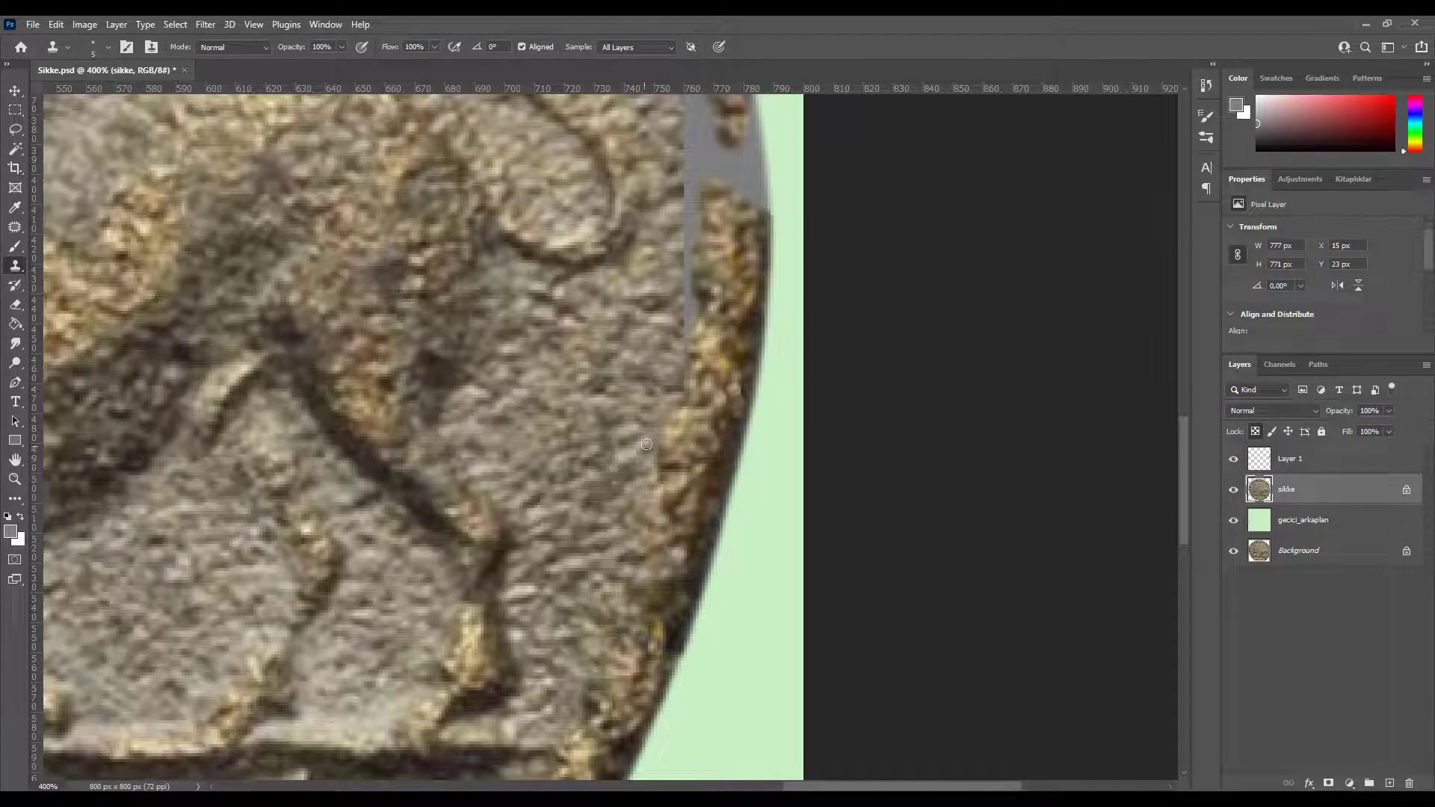
{"action": "mouse_move", "coordinate": [646, 444]}
{"action": "left_mouse_down"}
{"action": "mouse_move", "coordinate": [675, 421]}
{"action": "mouse_move", "coordinate": [686, 503]}
{"action": "mouse_move", "coordinate": [676, 472]}
{"action": "left_mouse_up"}
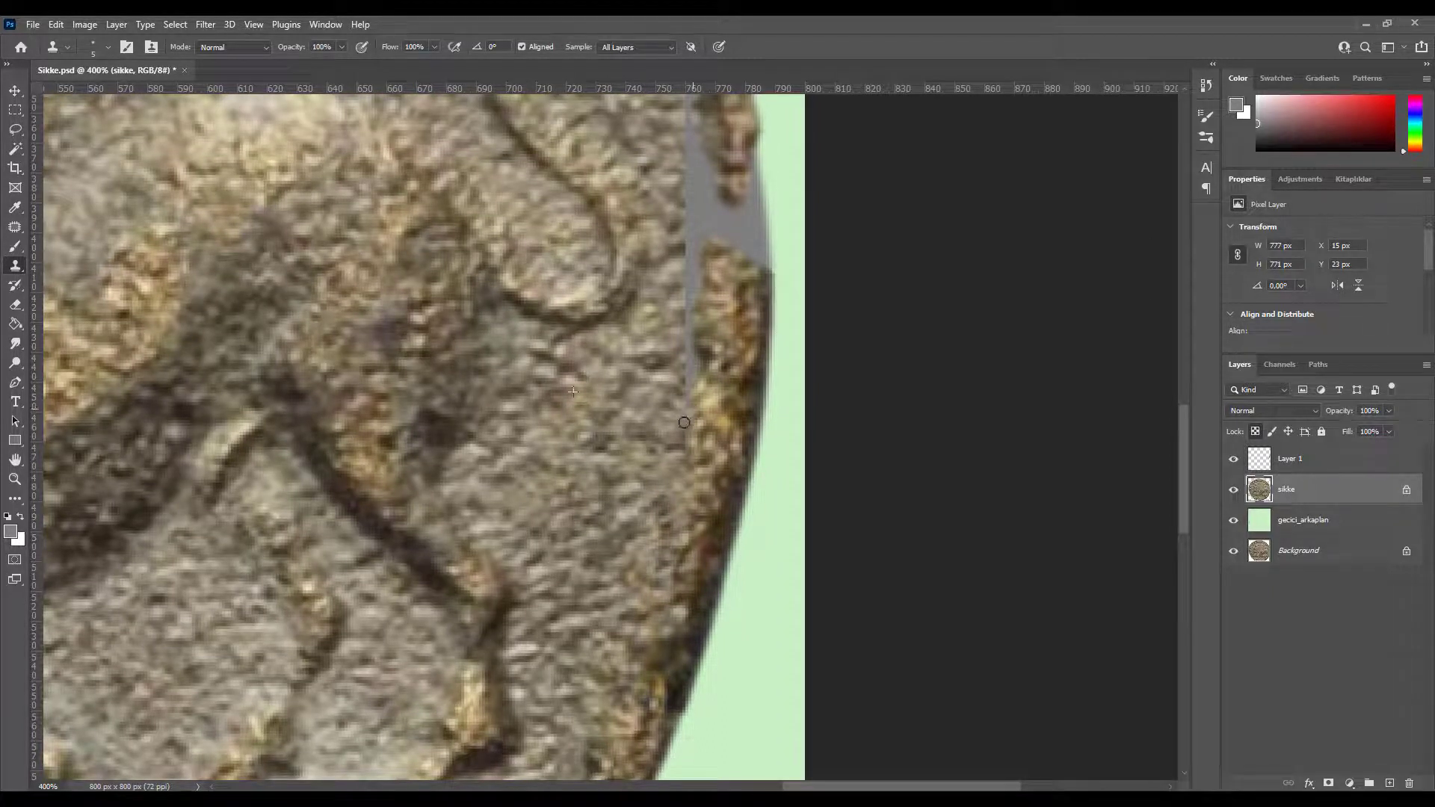
{"action": "left_click_drag", "start_coordinate": [683, 422], "coordinate": [669, 547]}
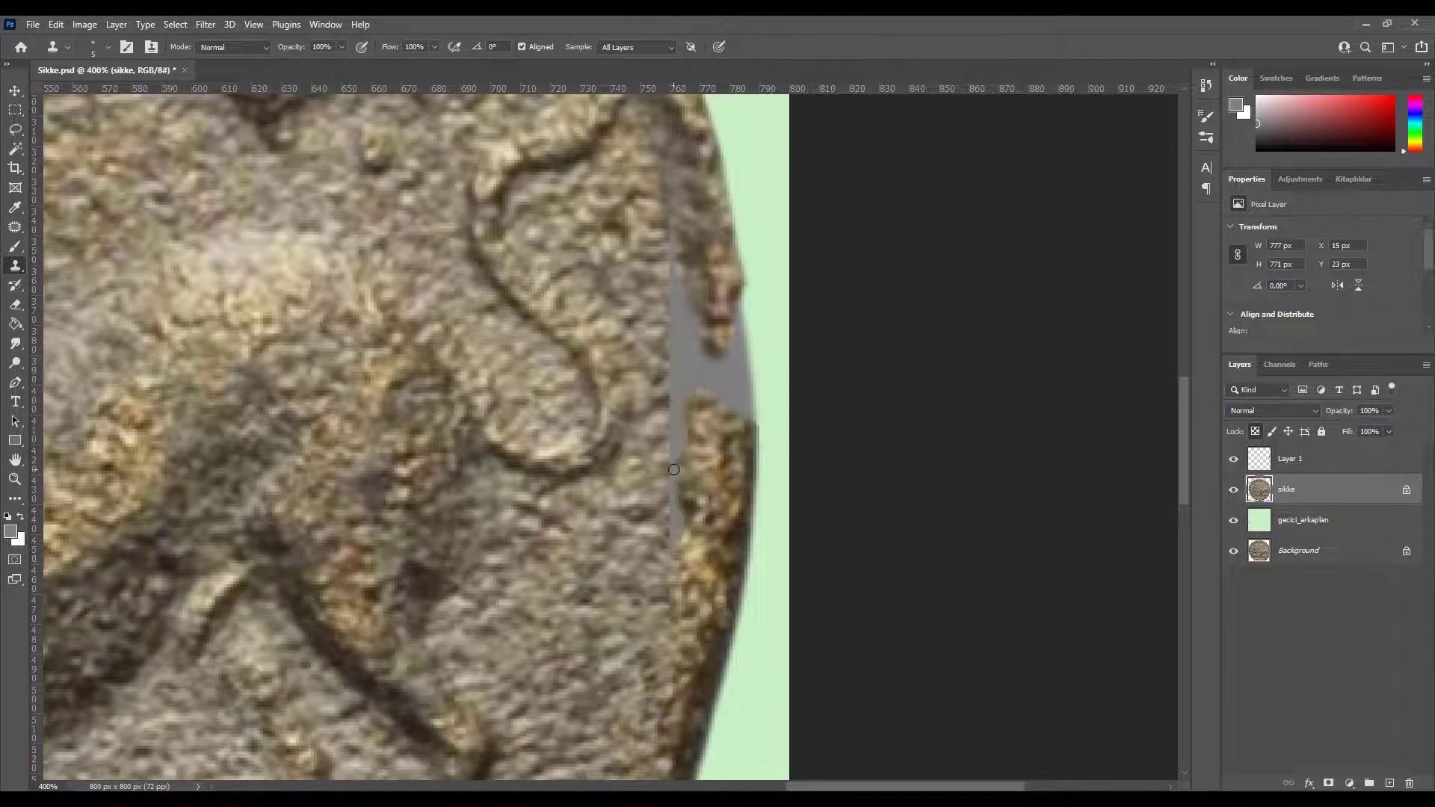
{"action": "left_click_drag", "start_coordinate": [673, 470], "coordinate": [674, 523]}
{"action": "left_click_drag", "start_coordinate": [684, 539], "coordinate": [666, 545]}
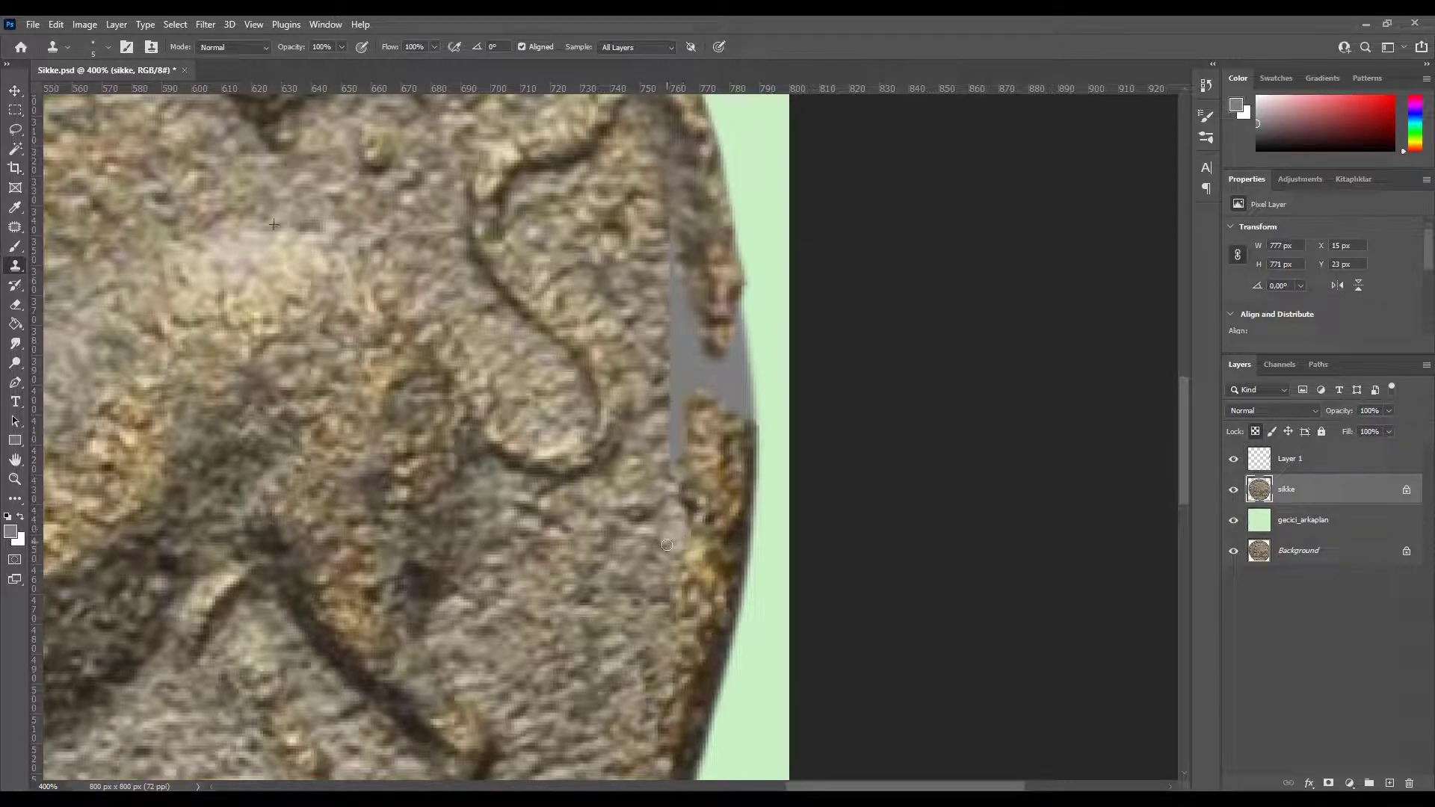
{"action": "mouse_move", "coordinate": [676, 403]}
{"action": "left_mouse_down"}
{"action": "mouse_move", "coordinate": [682, 455]}
{"action": "mouse_move", "coordinate": [672, 425]}
{"action": "mouse_move", "coordinate": [671, 448]}
{"action": "left_mouse_up"}
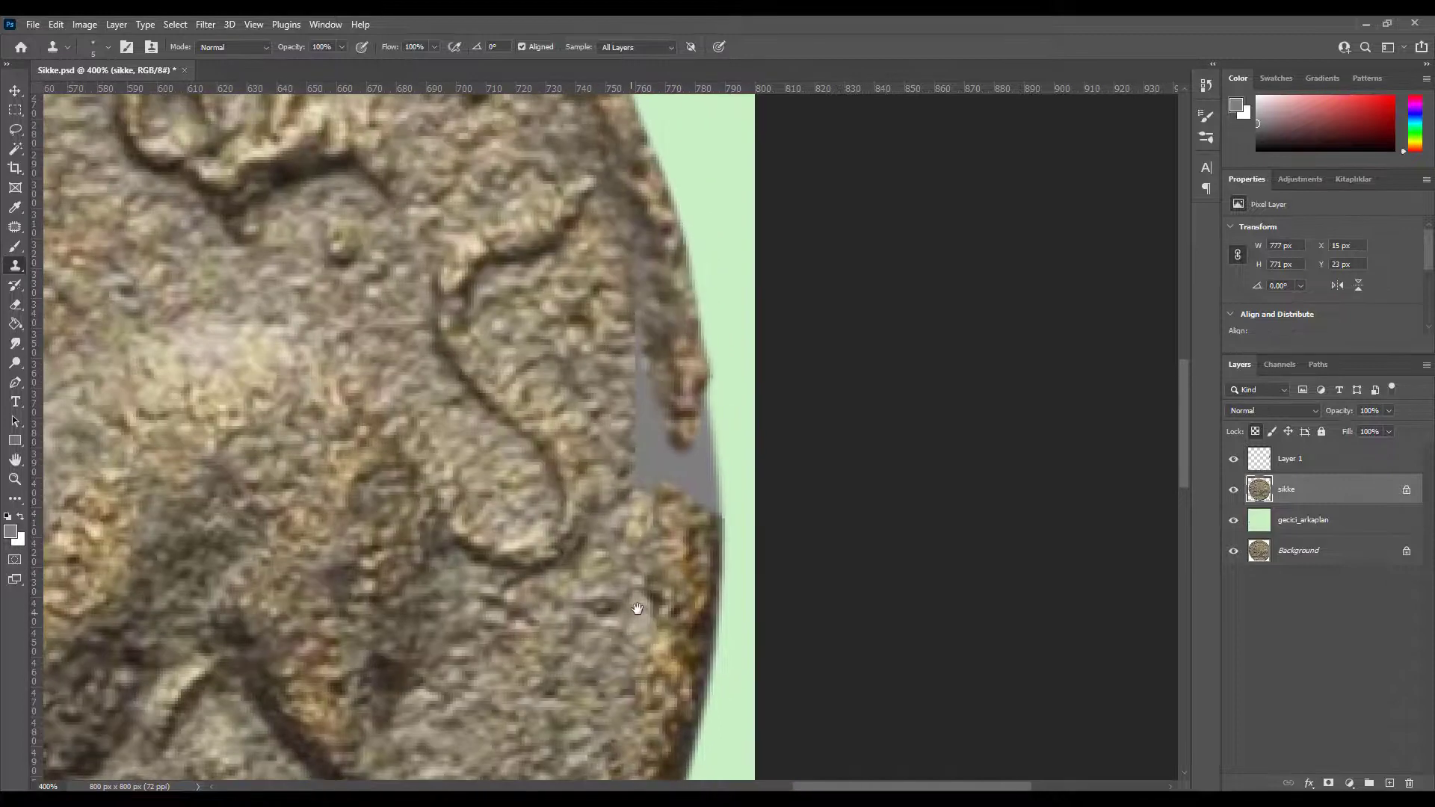
- Resample clone sources to cover the remaining grey gap, then select Layer 1
{"action": "scroll", "coordinate": [638, 599], "scroll_direction": "up", "scroll_amount": 2}
{"action": "left_click", "coordinate": [182, 260], "text": "alt"}
{"action": "mouse_move", "coordinate": [635, 333]}
{"action": "left_mouse_down"}
{"action": "mouse_move", "coordinate": [654, 302]}
{"action": "mouse_move", "coordinate": [639, 328]}
{"action": "left_mouse_up"}
{"action": "left_click_drag", "start_coordinate": [640, 359], "coordinate": [645, 400]}
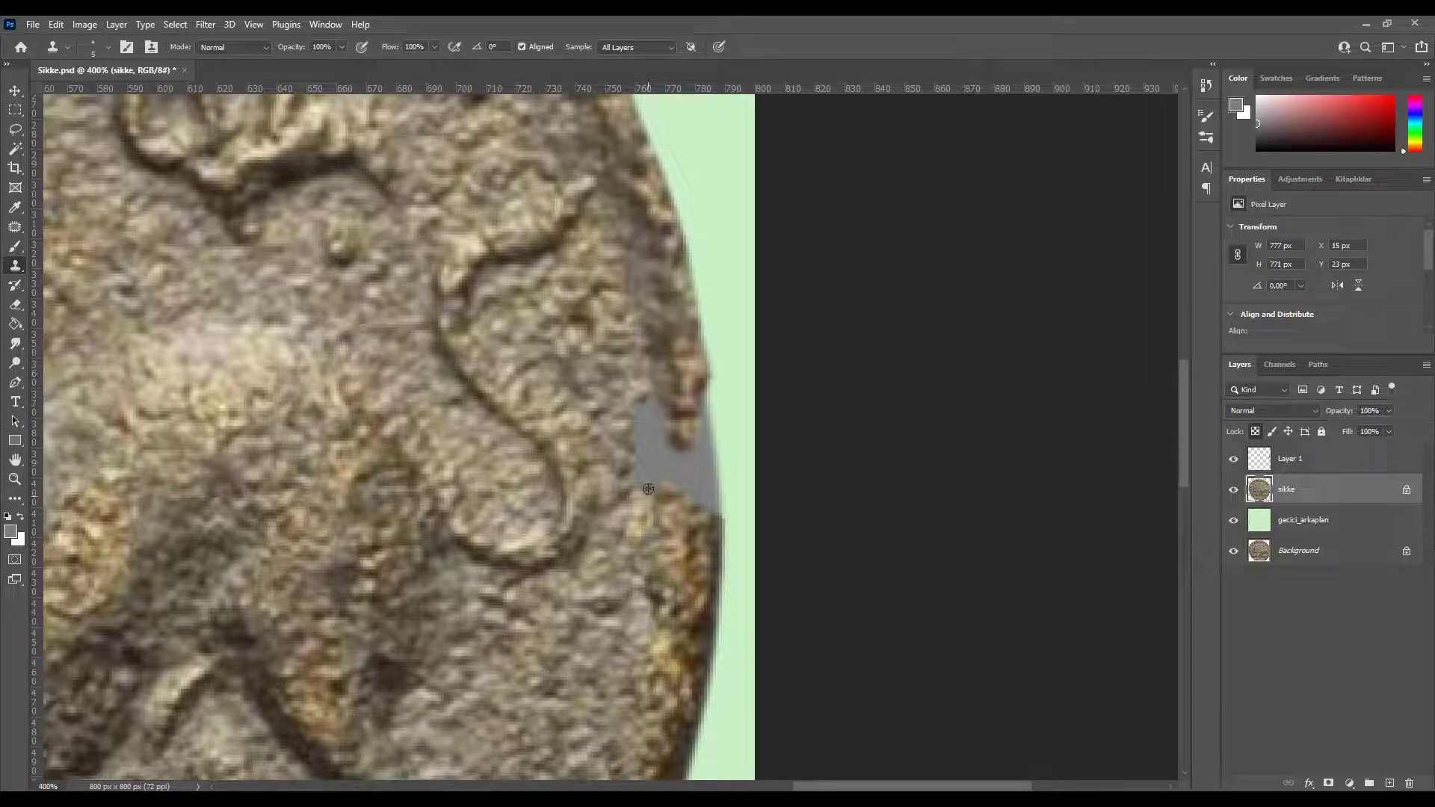
{"action": "mouse_move", "coordinate": [641, 412]}
{"action": "left_mouse_down"}
{"action": "mouse_move", "coordinate": [661, 464]}
{"action": "mouse_move", "coordinate": [624, 422]}
{"action": "mouse_move", "coordinate": [674, 491]}
{"action": "left_mouse_up"}
{"action": "left_click", "coordinate": [182, 292], "text": "alt"}
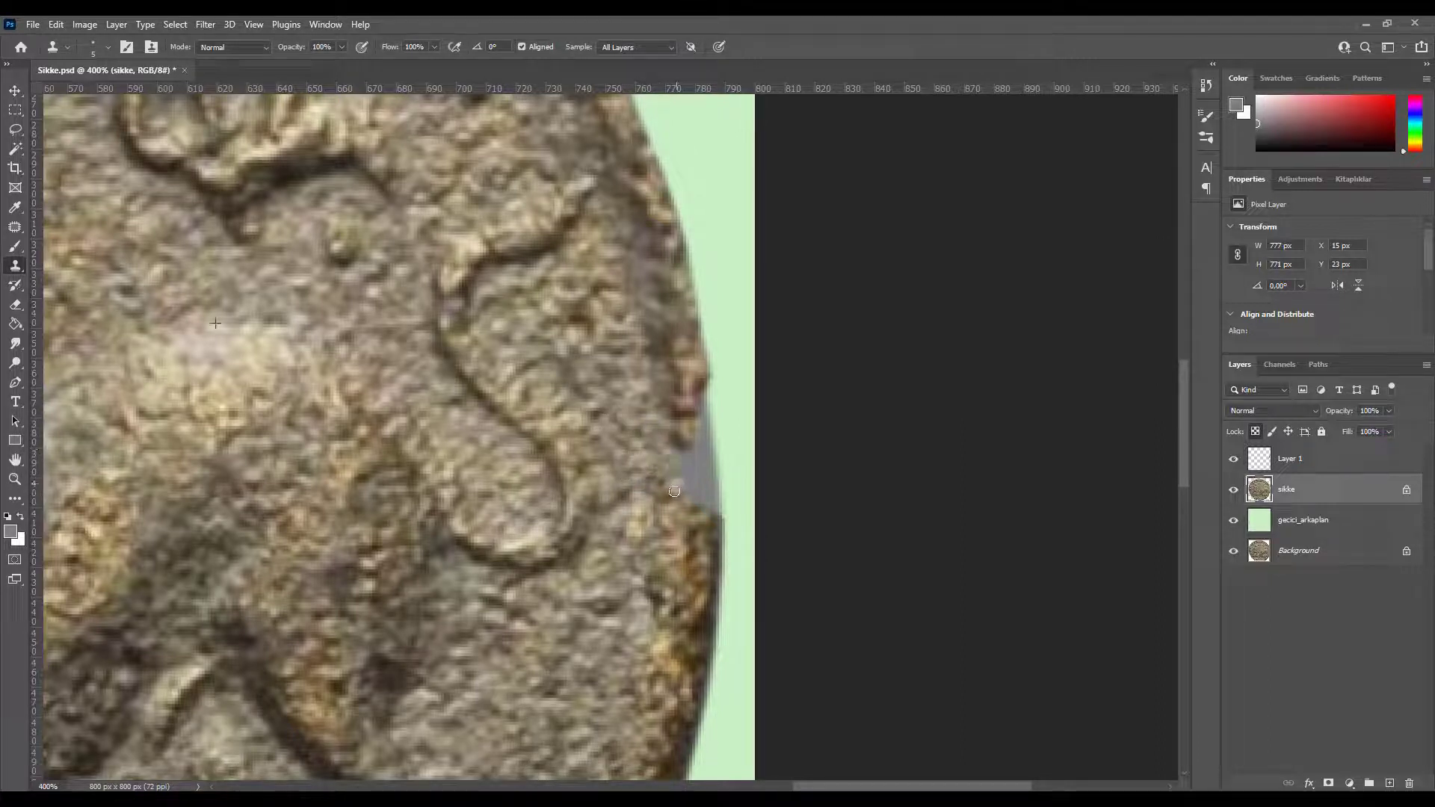
{"action": "scroll", "coordinate": [677, 464], "scroll_direction": "down", "scroll_amount": 3}
{"action": "left_click", "coordinate": [657, 172], "text": "alt"}
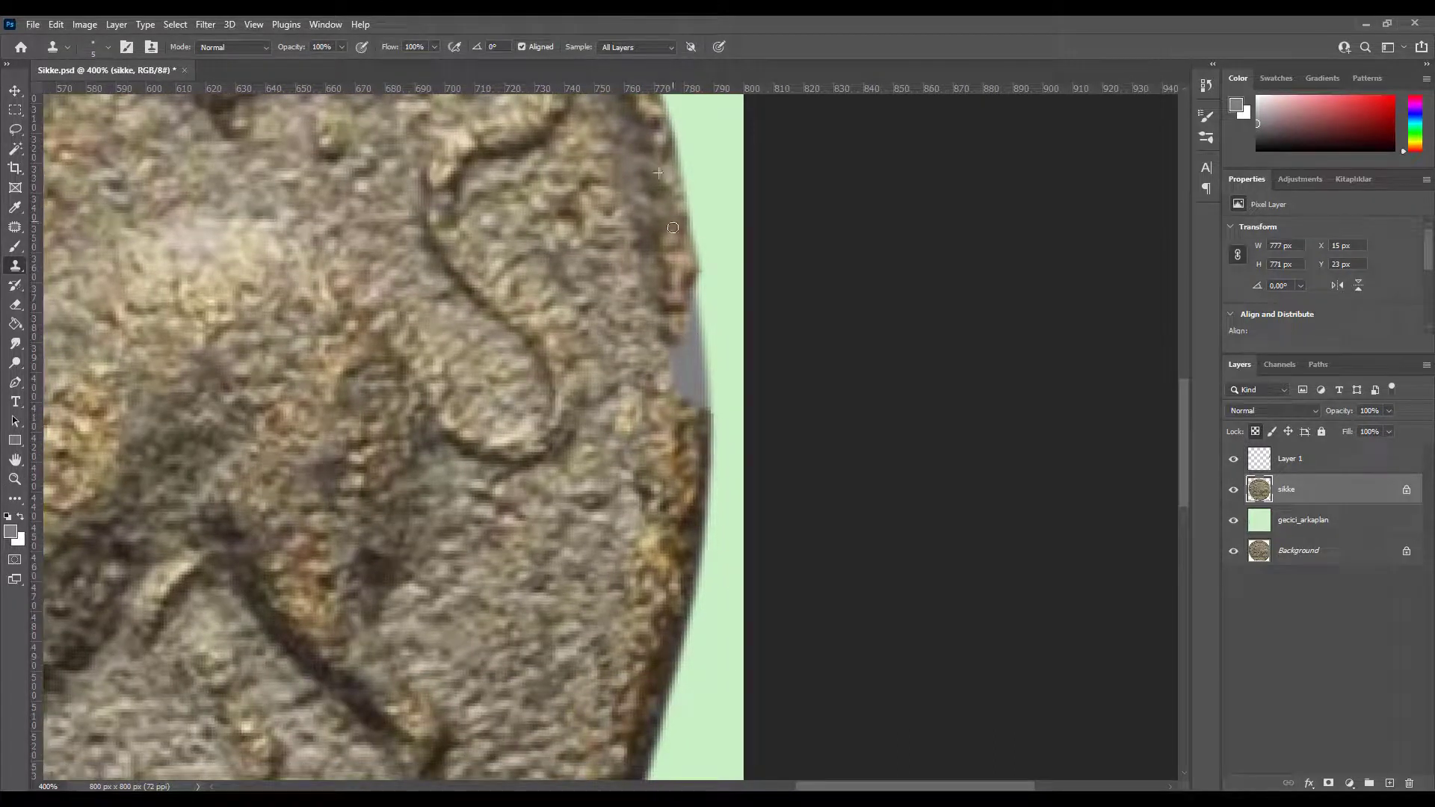
{"action": "left_click", "coordinate": [1300, 458]}
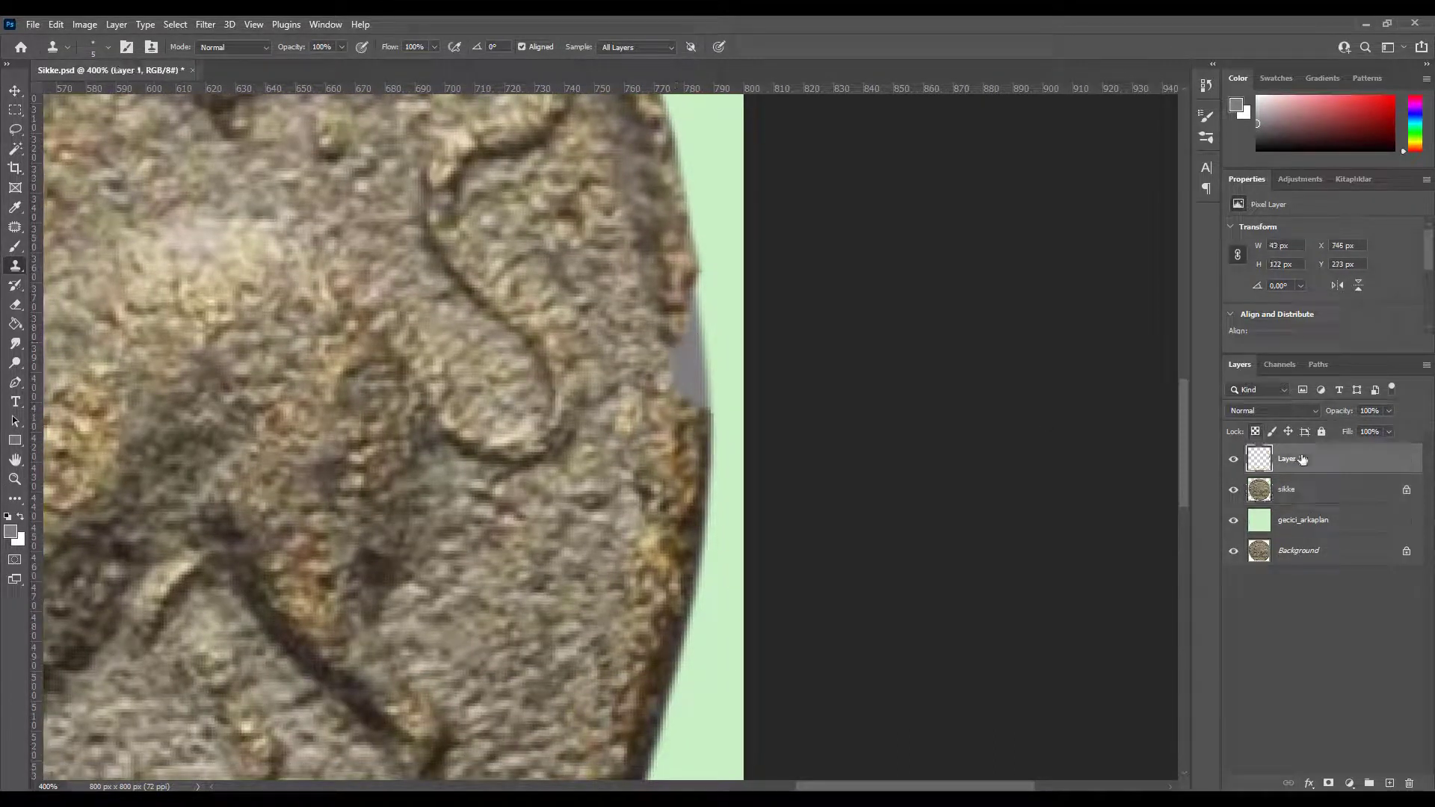
{"action": "scroll", "coordinate": [679, 496], "scroll_direction": "up", "scroll_amount": 5}
- Merge Layer 1 into sikke and clone texture over the grey strip on the right edge
{"action": "key", "text": "ctrl+e"}
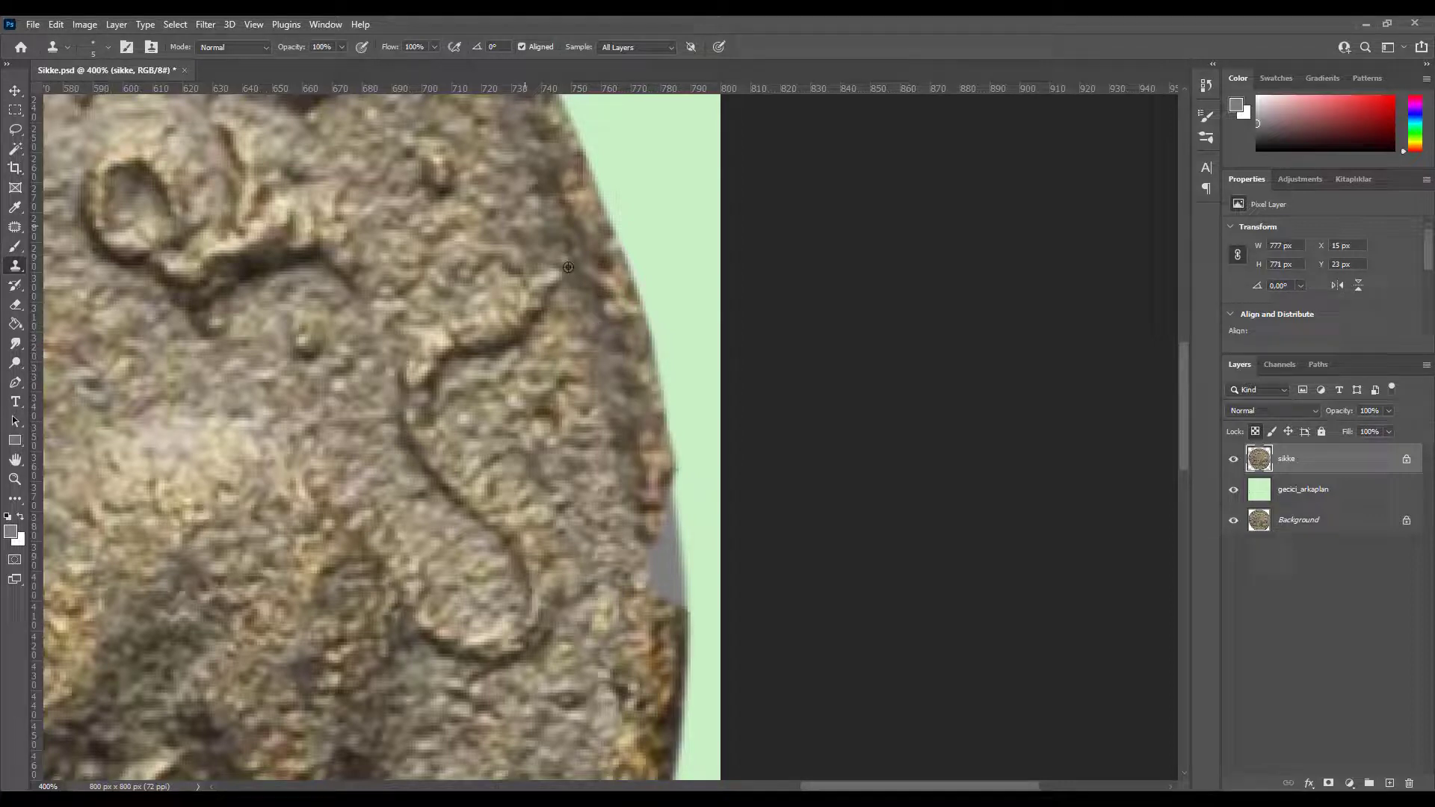
{"action": "left_click_drag", "start_coordinate": [614, 359], "coordinate": [612, 414]}
{"action": "scroll", "coordinate": [620, 426], "scroll_direction": "down", "scroll_amount": 2}
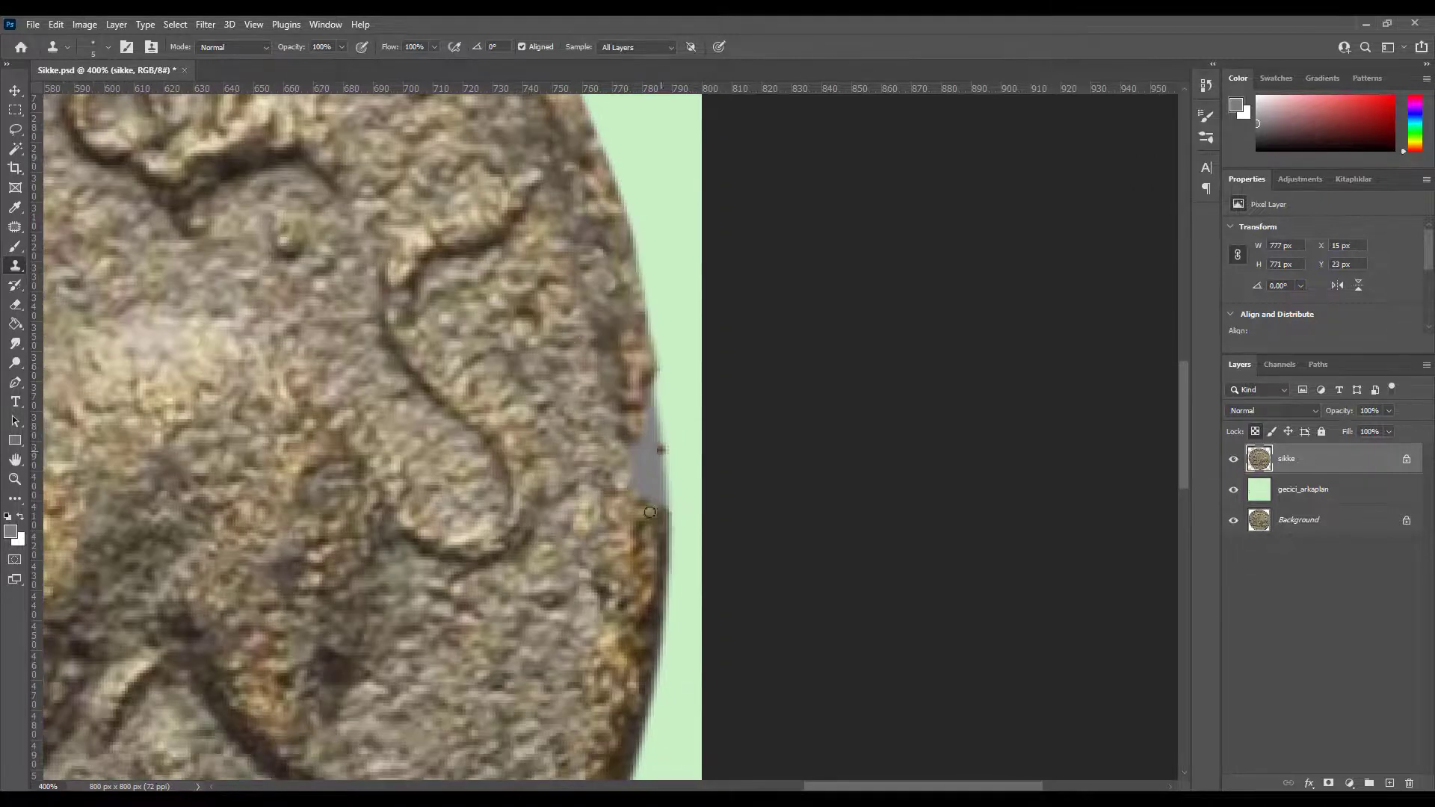
{"action": "left_click_drag", "start_coordinate": [635, 454], "coordinate": [639, 509]}
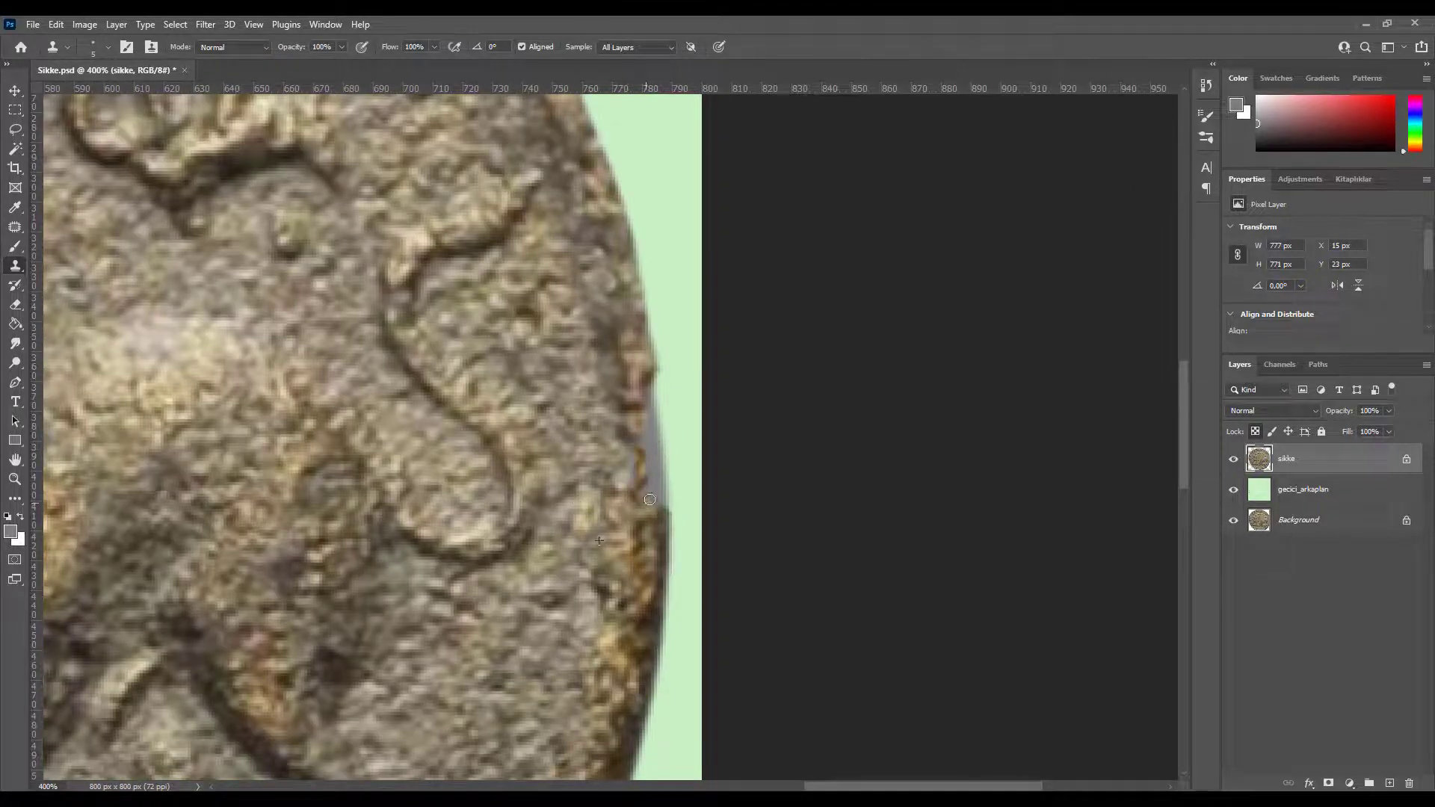
{"action": "left_click", "coordinate": [666, 502], "text": "alt"}
{"action": "left_click_drag", "start_coordinate": [655, 513], "coordinate": [654, 463]}
{"action": "left_click", "coordinate": [652, 405], "text": "alt"}
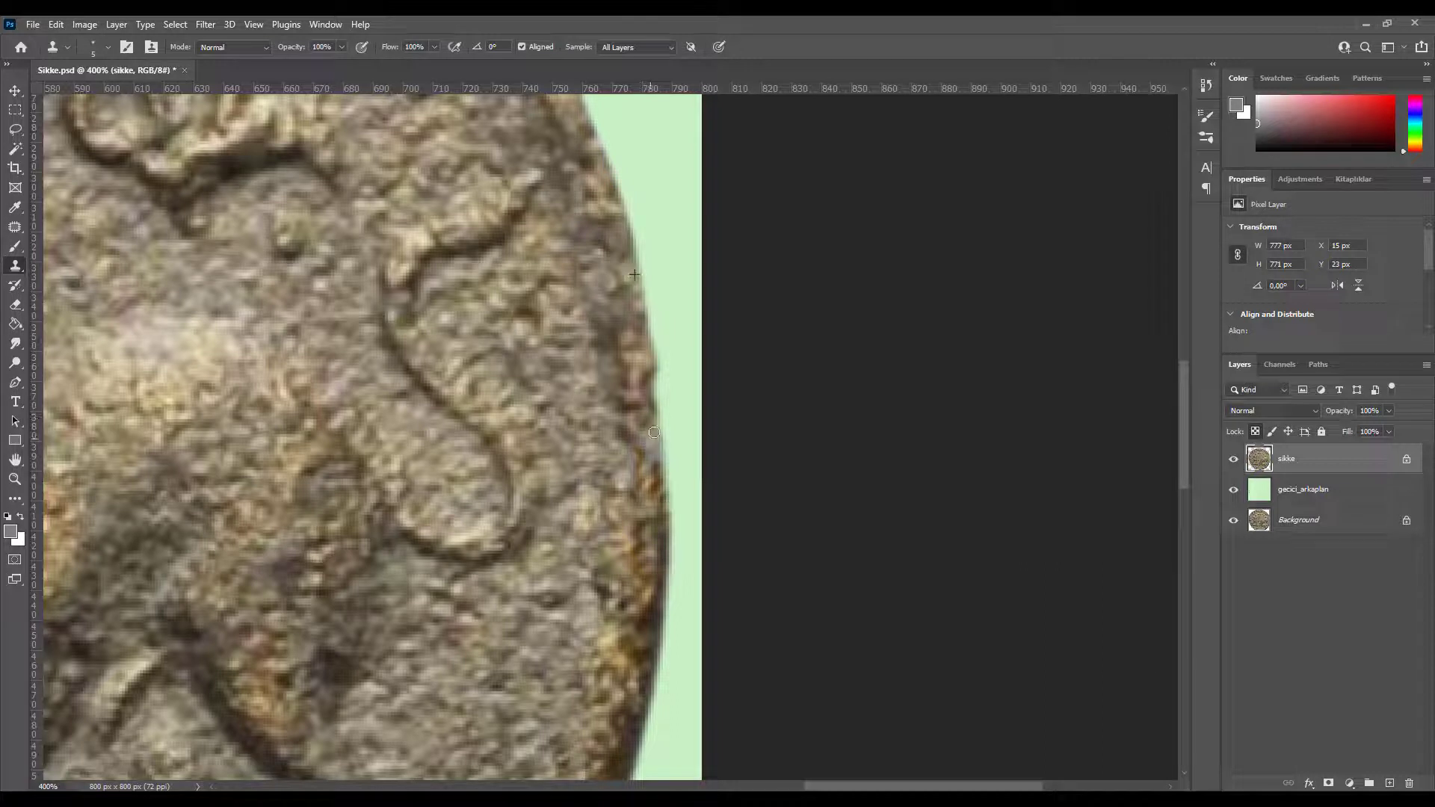
{"action": "left_click_drag", "start_coordinate": [650, 428], "coordinate": [650, 432]}
- Clone texture further up the chipped rim edge and save the file
{"action": "key", "text": "ctrl+minus"}
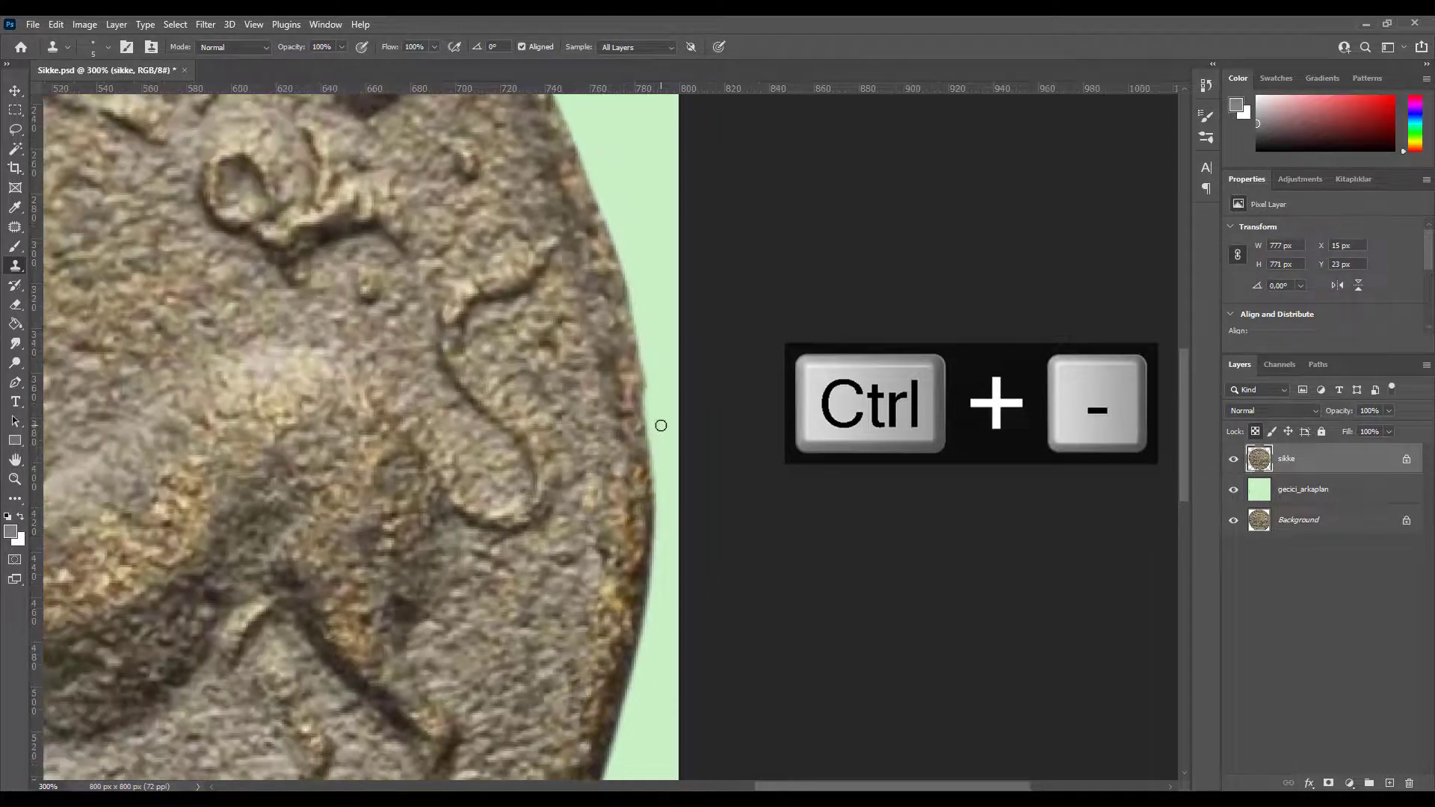
{"action": "key", "text": "ctrl+minus"}
{"action": "key", "text": "ctrl+plus"}
{"action": "key", "text": "ctrl+plus"}
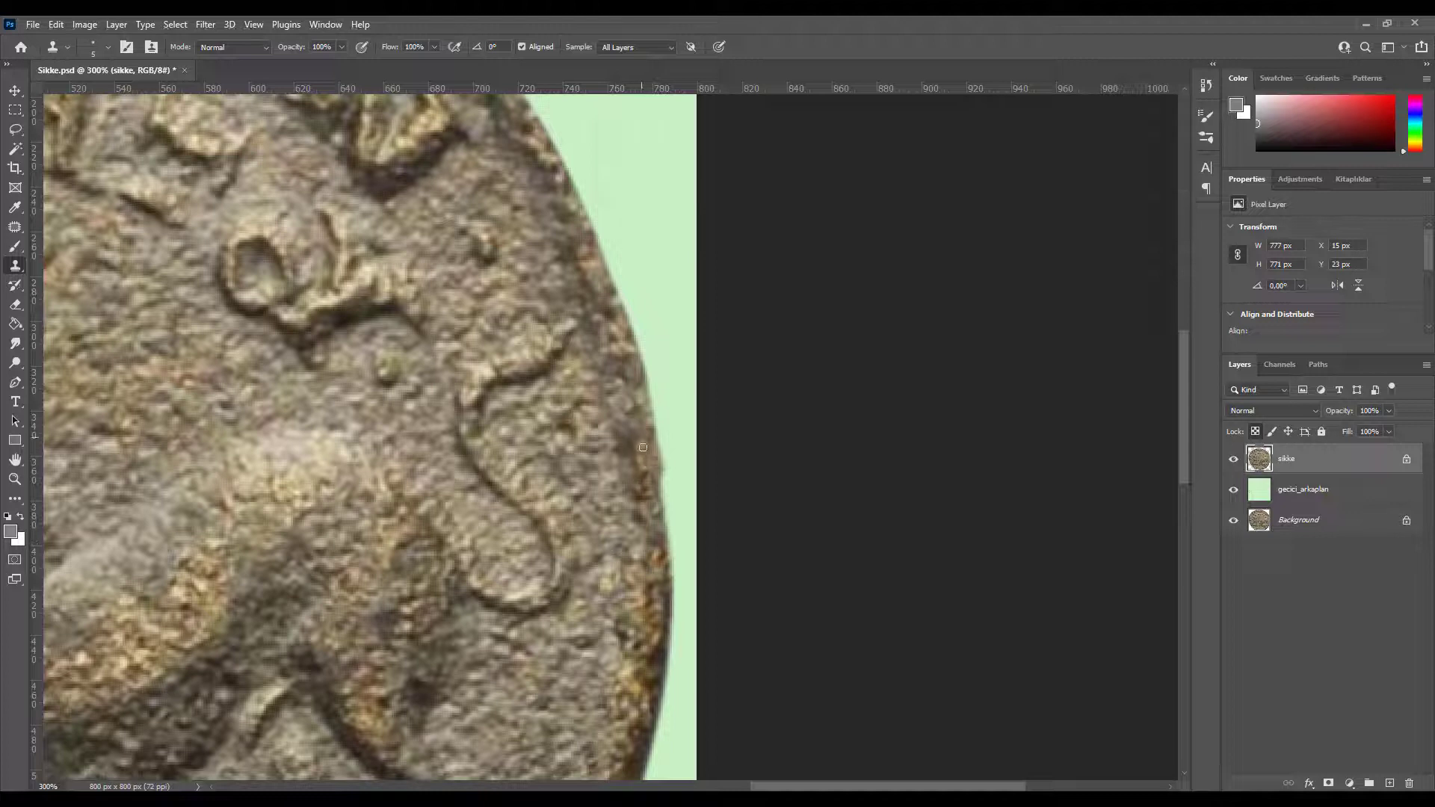
{"action": "left_click_drag", "start_coordinate": [642, 447], "coordinate": [603, 378]}
{"action": "left_click_drag", "start_coordinate": [594, 338], "coordinate": [582, 301]}
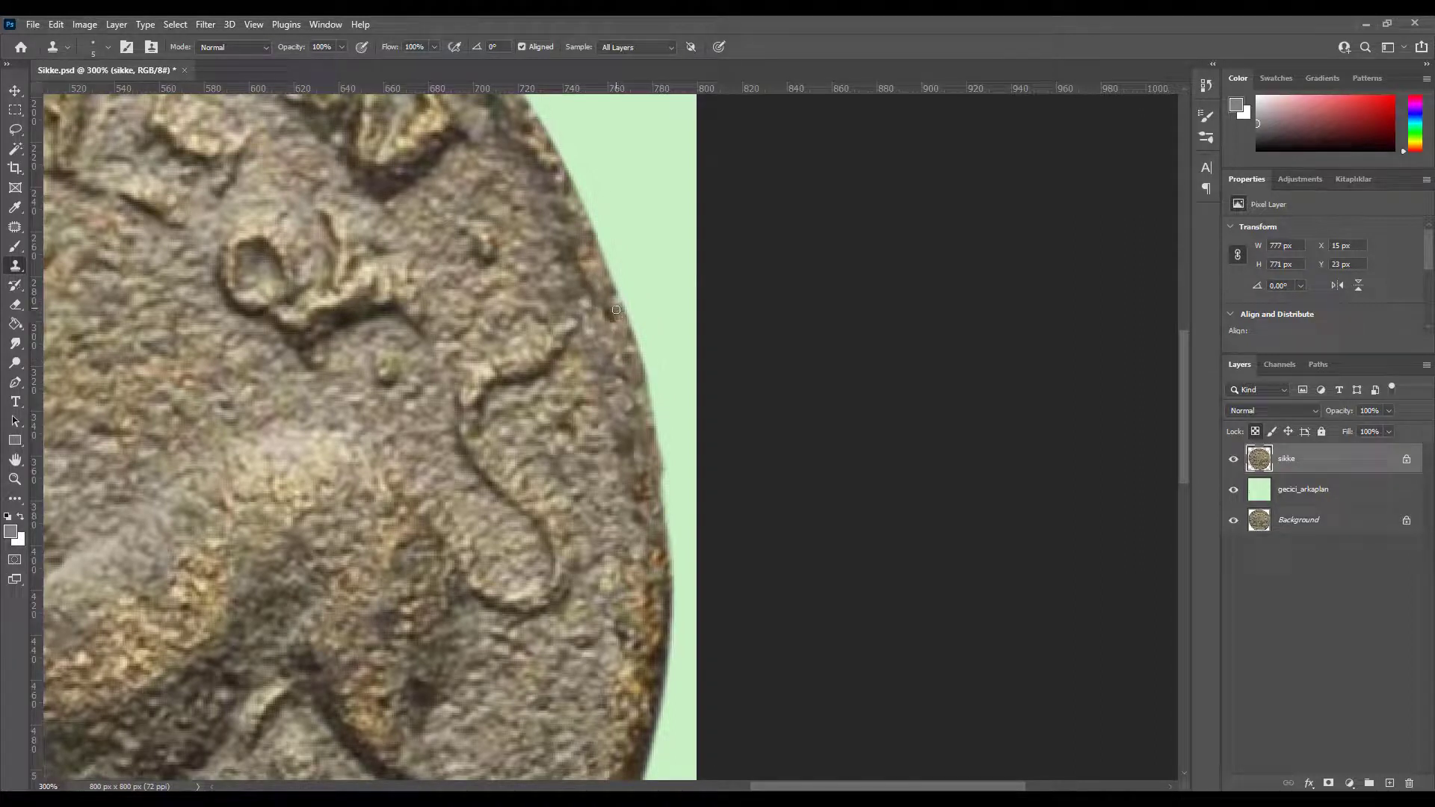
{"action": "left_click_drag", "start_coordinate": [633, 323], "coordinate": [607, 310]}
{"action": "scroll", "coordinate": [646, 380], "scroll_direction": "down", "scroll_amount": 1}
{"action": "key", "text": "ctrl+plus"}
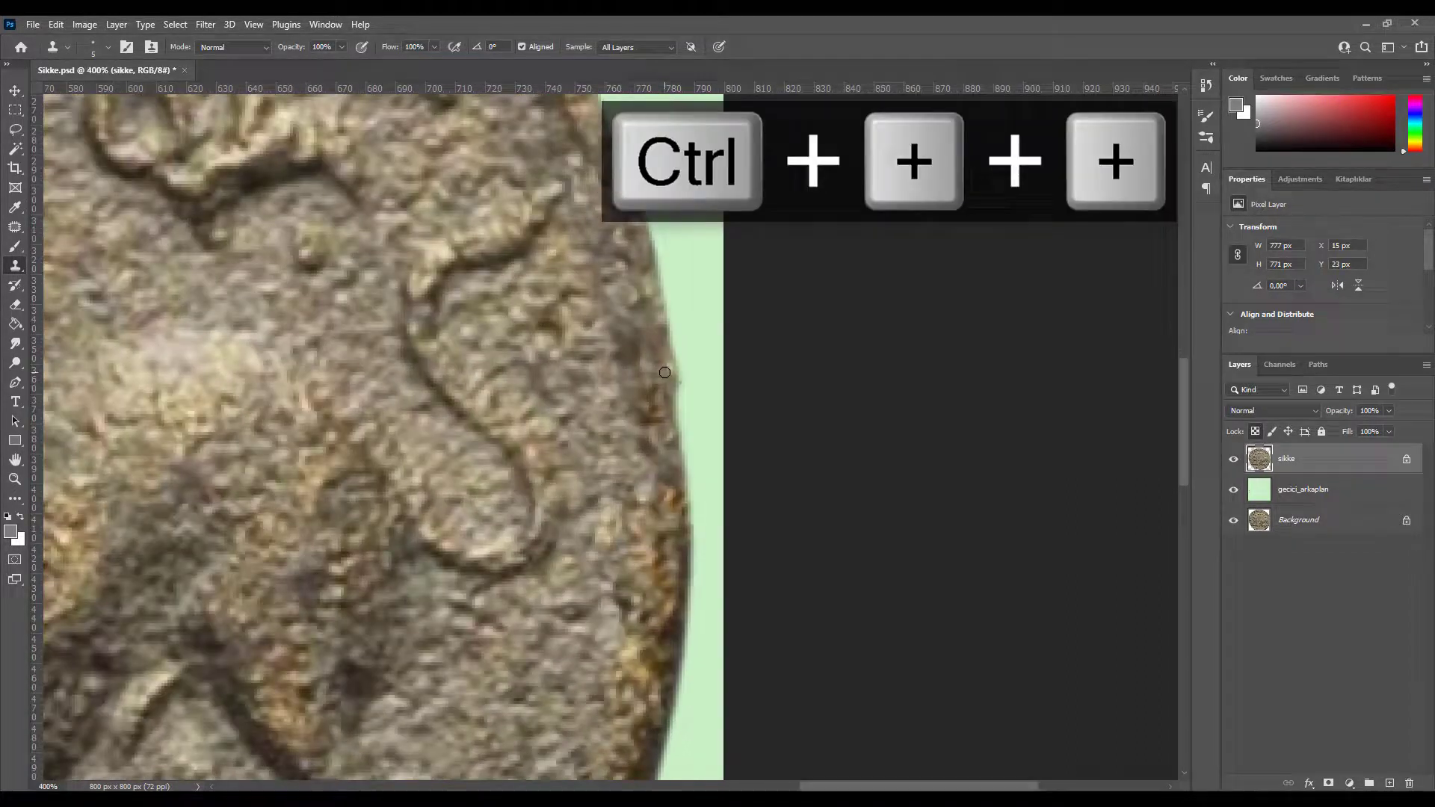
{"action": "key", "text": "ctrl+s"}
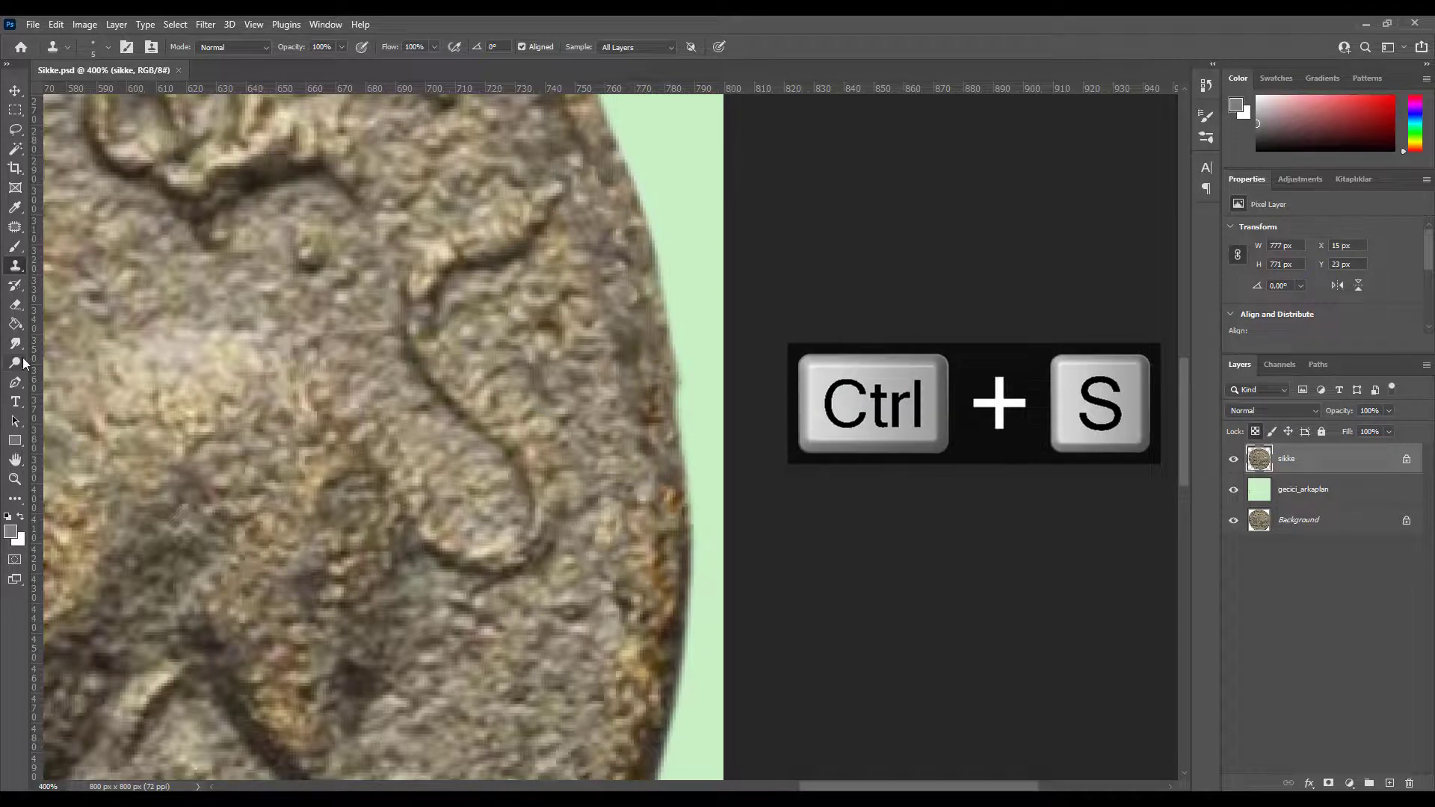
- Burn the retouched right rim in Shadows range with a 2 px brush
{"action": "left_click", "coordinate": [17, 363]}
{"action": "right_click", "coordinate": [16, 364]}
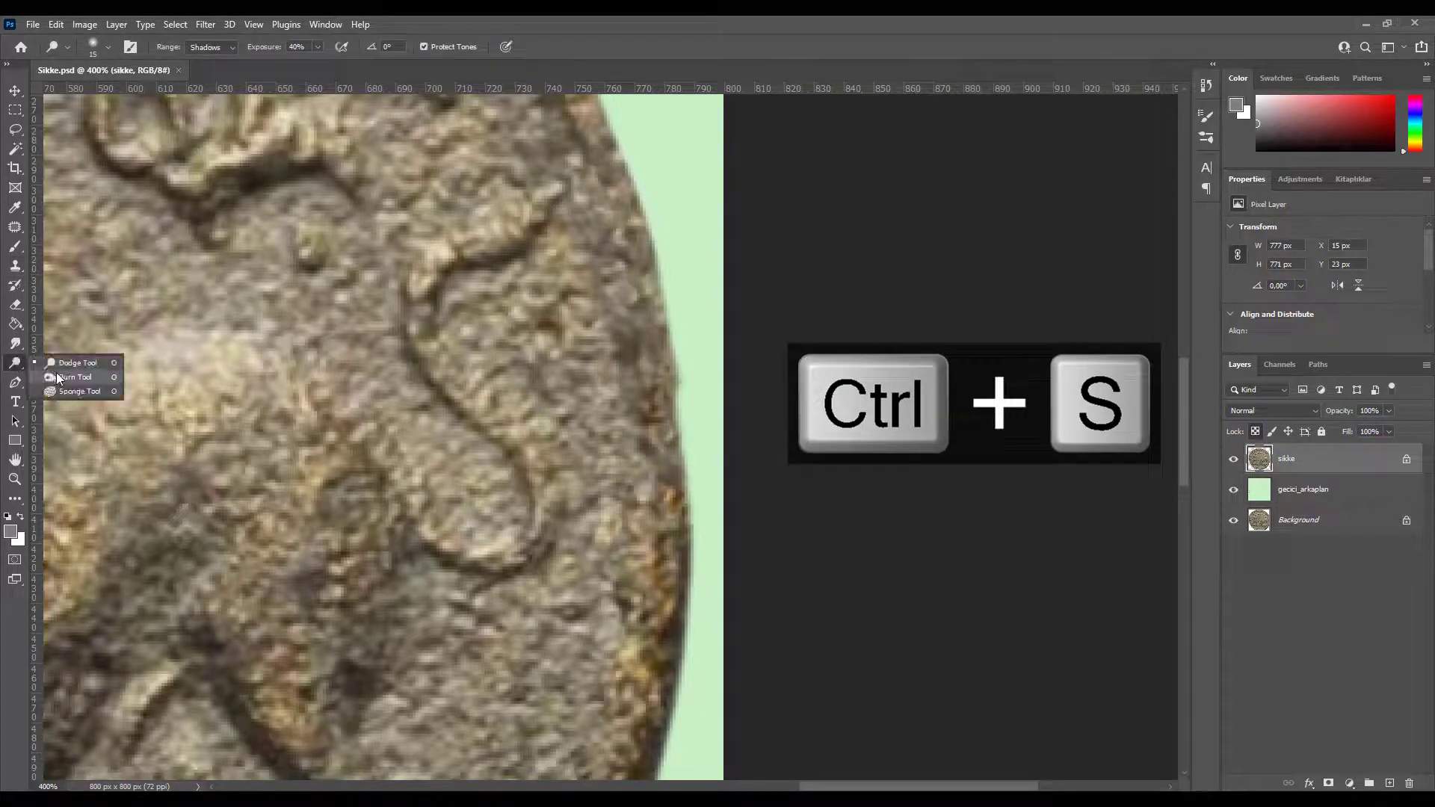
{"action": "left_click", "coordinate": [74, 371]}
{"action": "right_click", "coordinate": [513, 345]}
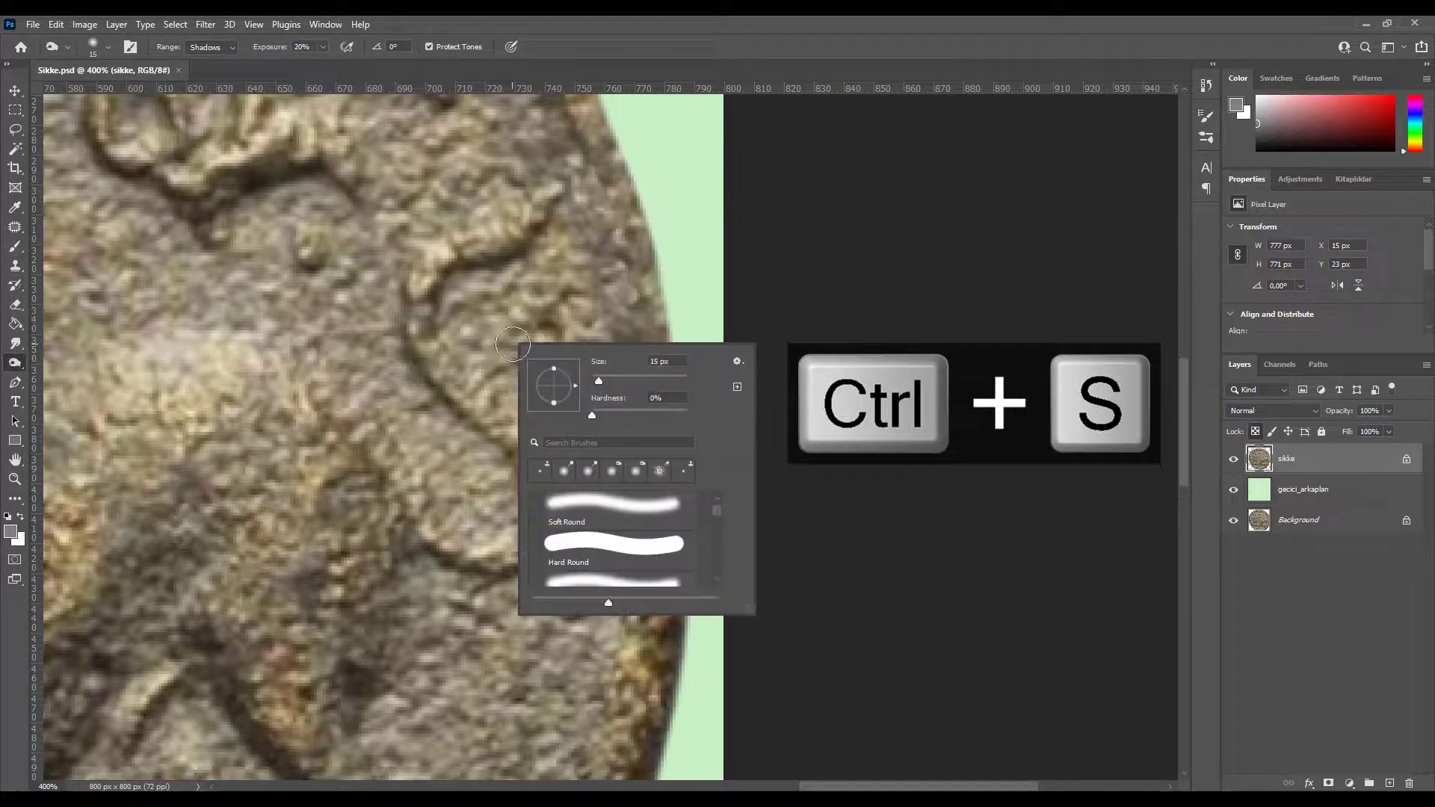
{"action": "left_click", "coordinate": [657, 361]}
{"action": "type", "text": "2"}
{"action": "key", "text": "Return"}
{"action": "key", "text": "ctrl+plus"}
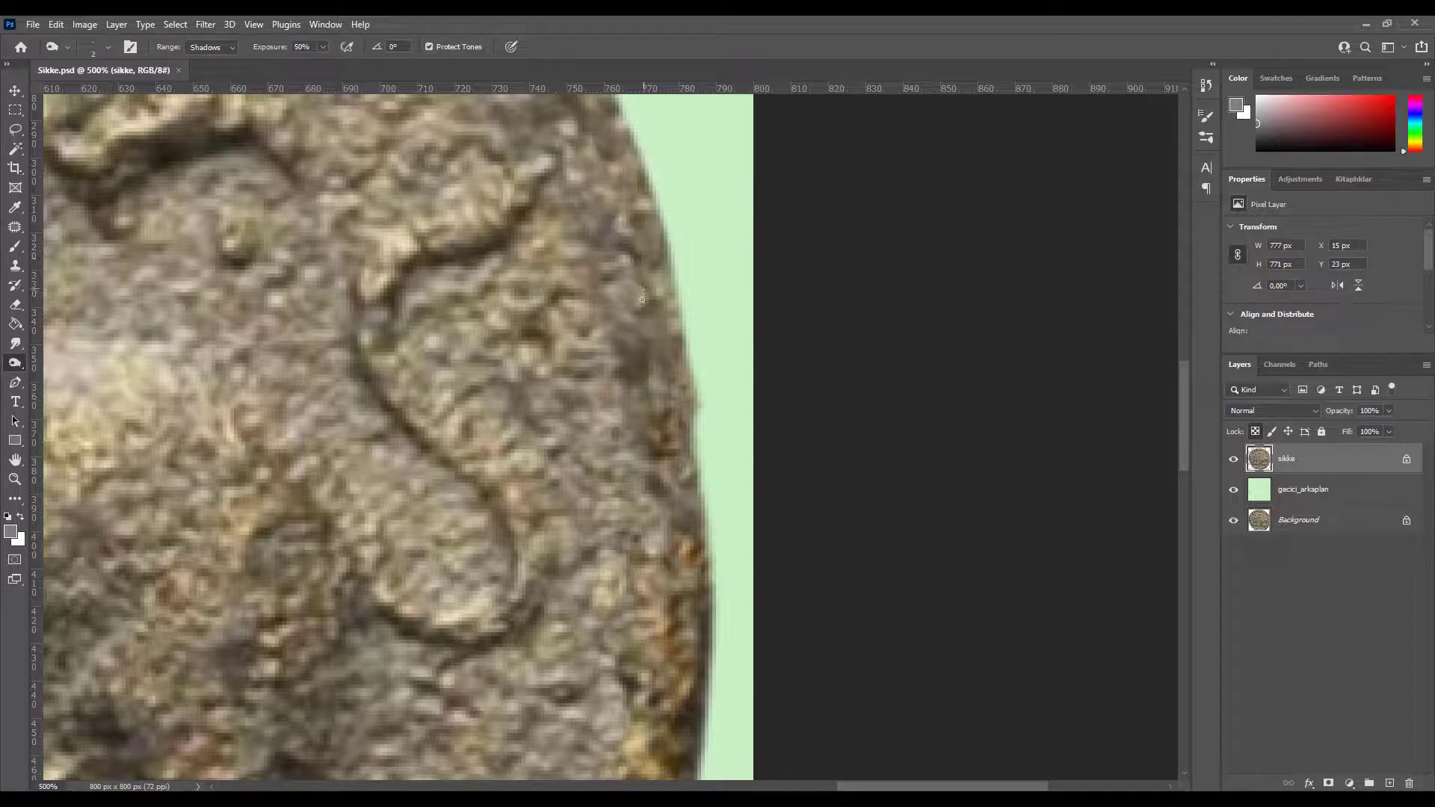
{"action": "left_click_drag", "start_coordinate": [649, 369], "coordinate": [653, 515]}
- Burn the right rim again in Midtones range with a 4 px brush
{"action": "scroll", "coordinate": [638, 448], "scroll_direction": "up", "scroll_amount": 1}
{"action": "scroll", "coordinate": [642, 460], "scroll_direction": "up", "scroll_amount": 1}
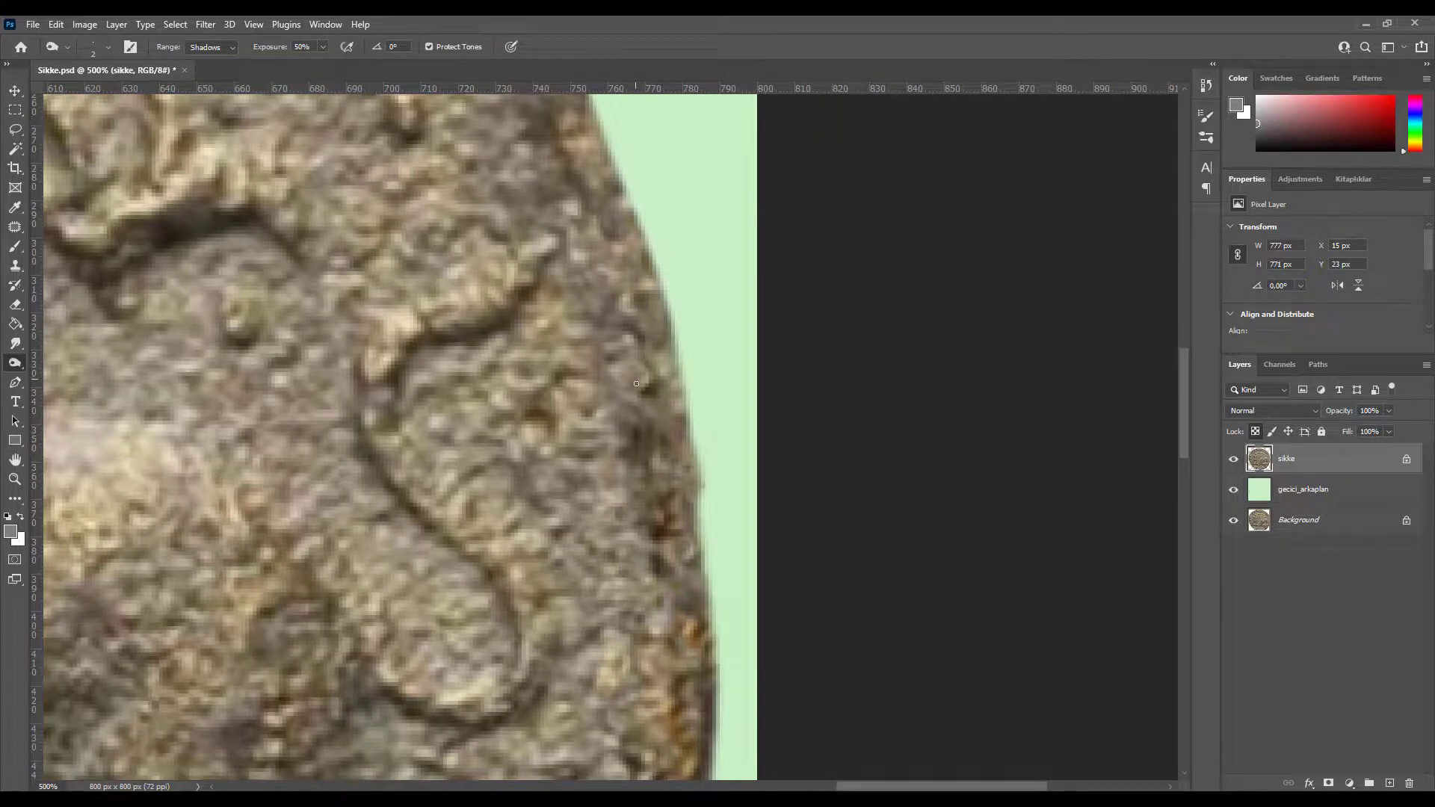
{"action": "scroll", "coordinate": [628, 351], "scroll_direction": "up", "scroll_amount": 1}
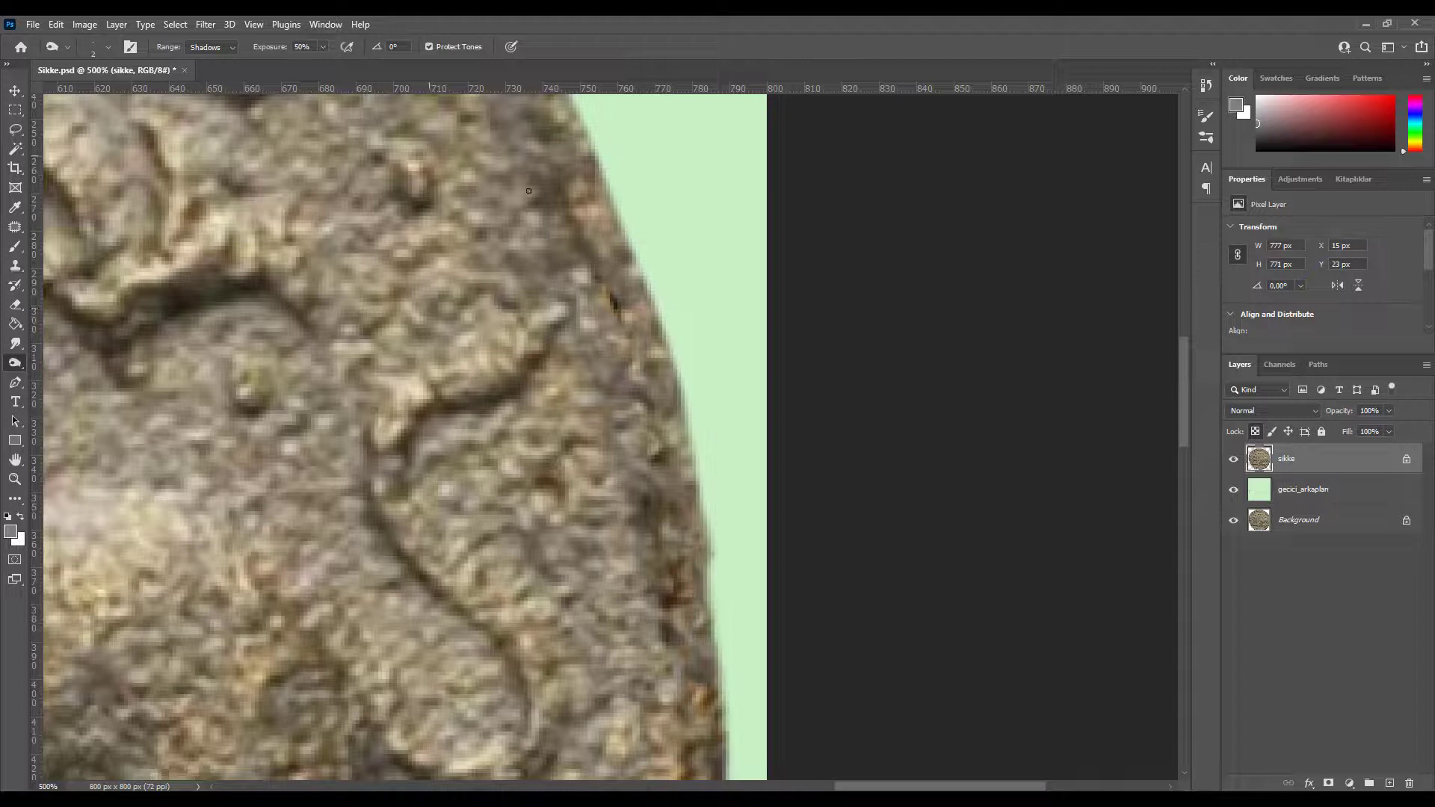
{"action": "left_click", "coordinate": [231, 48]}
{"action": "left_click_drag", "start_coordinate": [679, 407], "coordinate": [646, 325]}
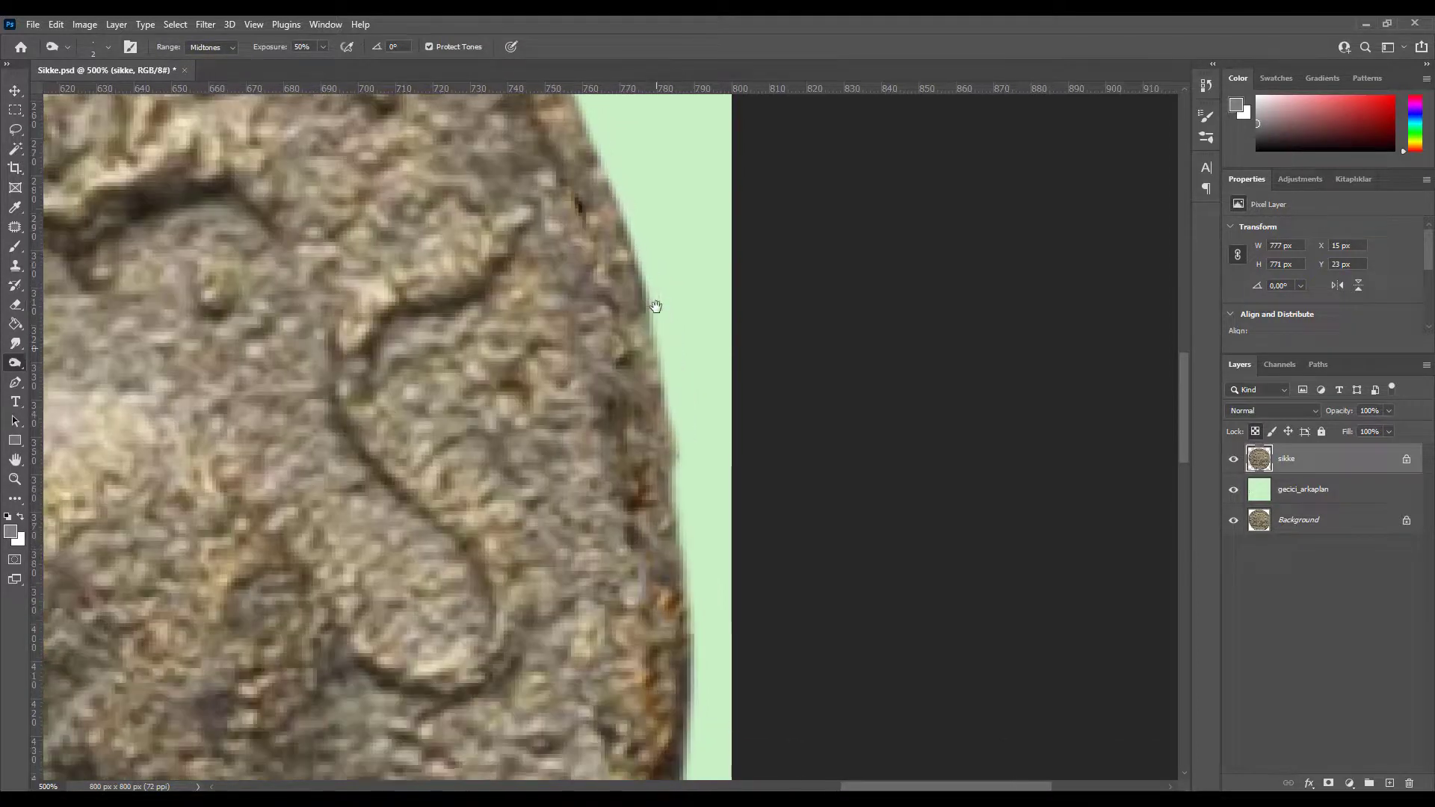
{"action": "right_click", "coordinate": [663, 307]}
{"action": "type", "text": "4"}
{"action": "key", "text": "Return"}
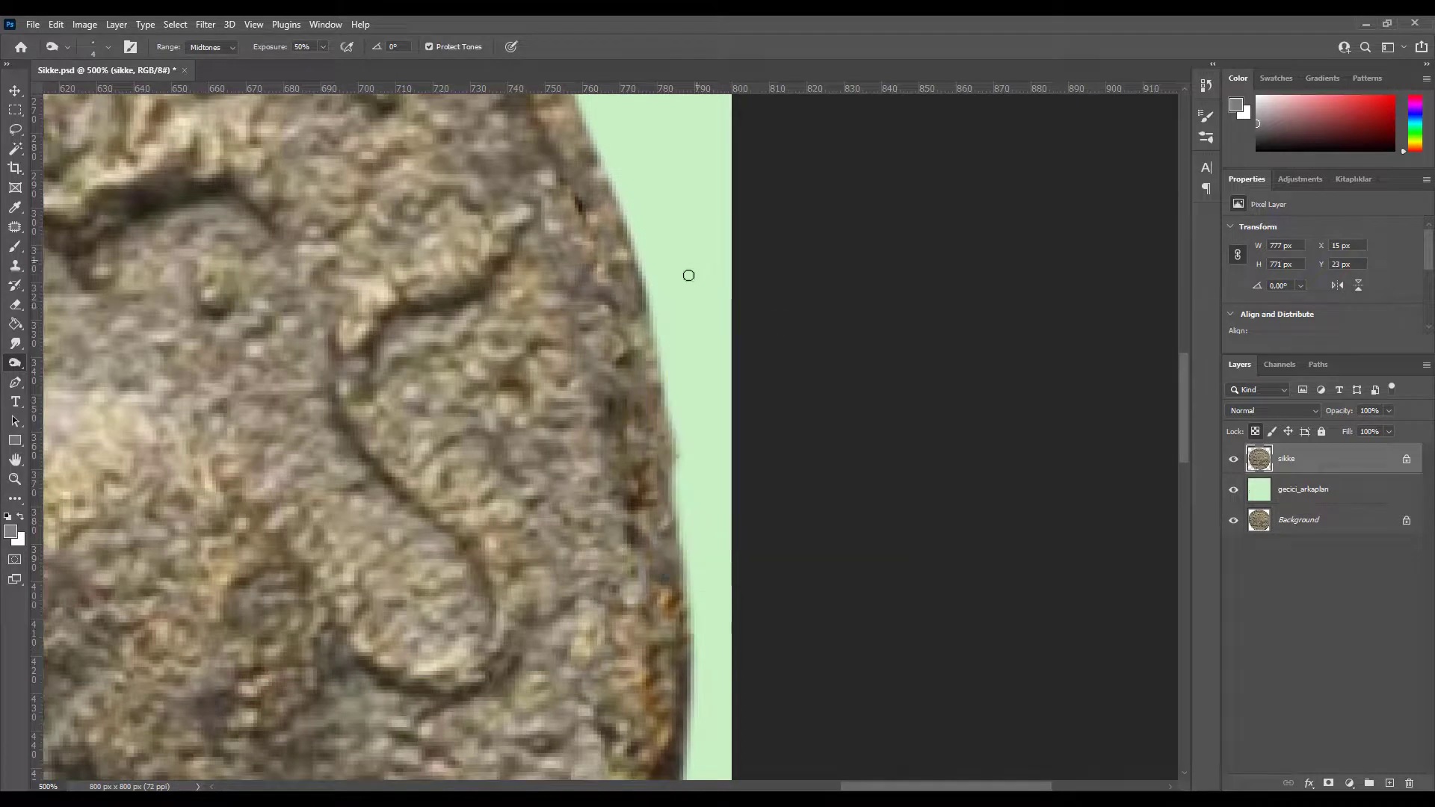
{"action": "left_click_drag", "start_coordinate": [657, 370], "coordinate": [672, 448]}
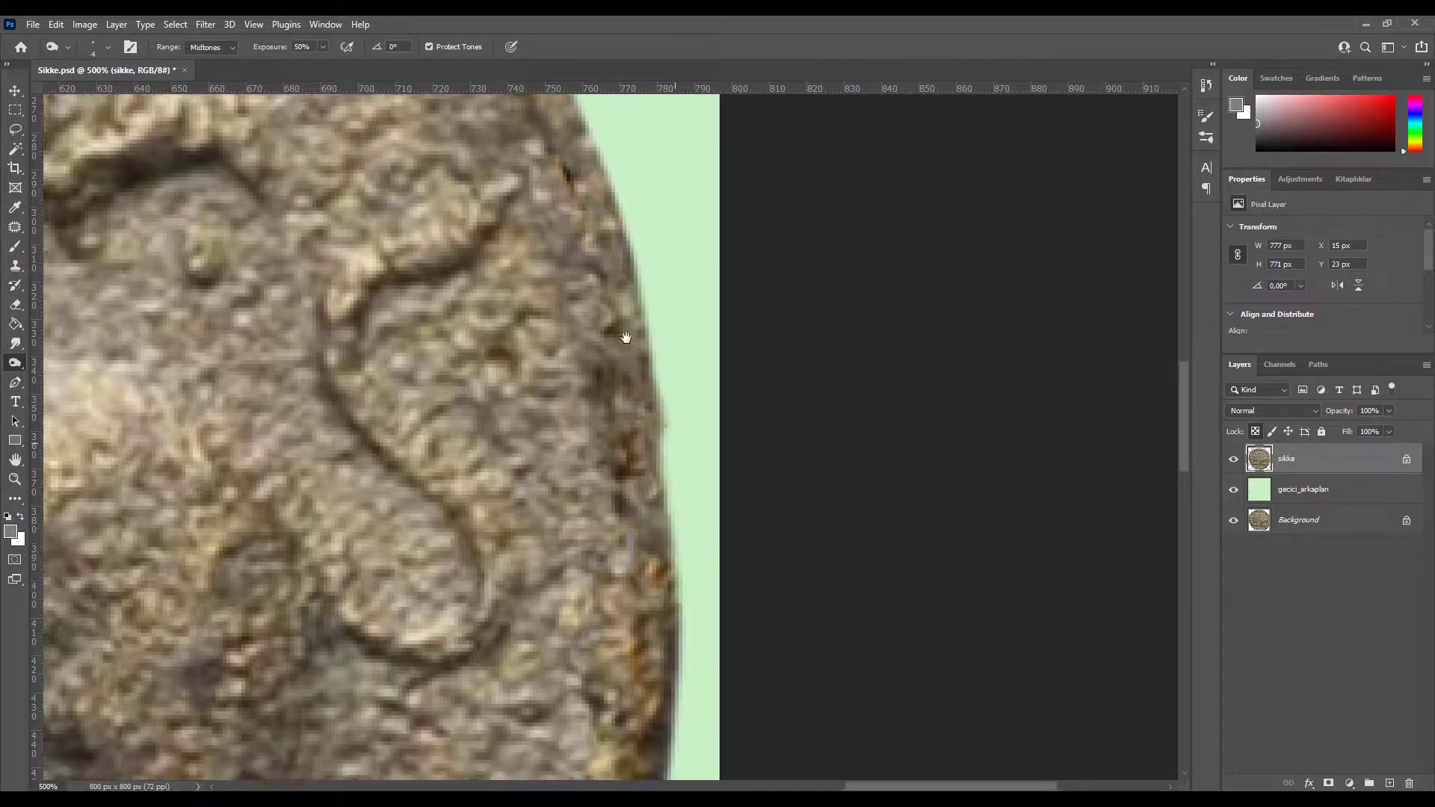
{"action": "mouse_move", "coordinate": [673, 362]}
{"action": "left_mouse_down"}
{"action": "mouse_move", "coordinate": [624, 330]}
{"action": "mouse_move", "coordinate": [619, 446]}
{"action": "mouse_move", "coordinate": [639, 516]}
{"action": "mouse_move", "coordinate": [618, 378]}
{"action": "mouse_move", "coordinate": [608, 395]}
{"action": "mouse_move", "coordinate": [624, 352]}
{"action": "mouse_move", "coordinate": [597, 359]}
{"action": "mouse_move", "coordinate": [598, 316]}
{"action": "mouse_move", "coordinate": [567, 458]}
{"action": "mouse_move", "coordinate": [585, 475]}
{"action": "mouse_move", "coordinate": [629, 333]}
{"action": "left_mouse_up"}
{"action": "scroll", "coordinate": [625, 352], "scroll_direction": "down", "scroll_amount": 2}
- Select the gecici_arkaplan layer and try filling it with background and foreground colours
{"action": "key", "text": "ctrl+minus"}
{"action": "key", "text": "ctrl+minus"}
{"action": "key", "text": "ctrl+minus"}
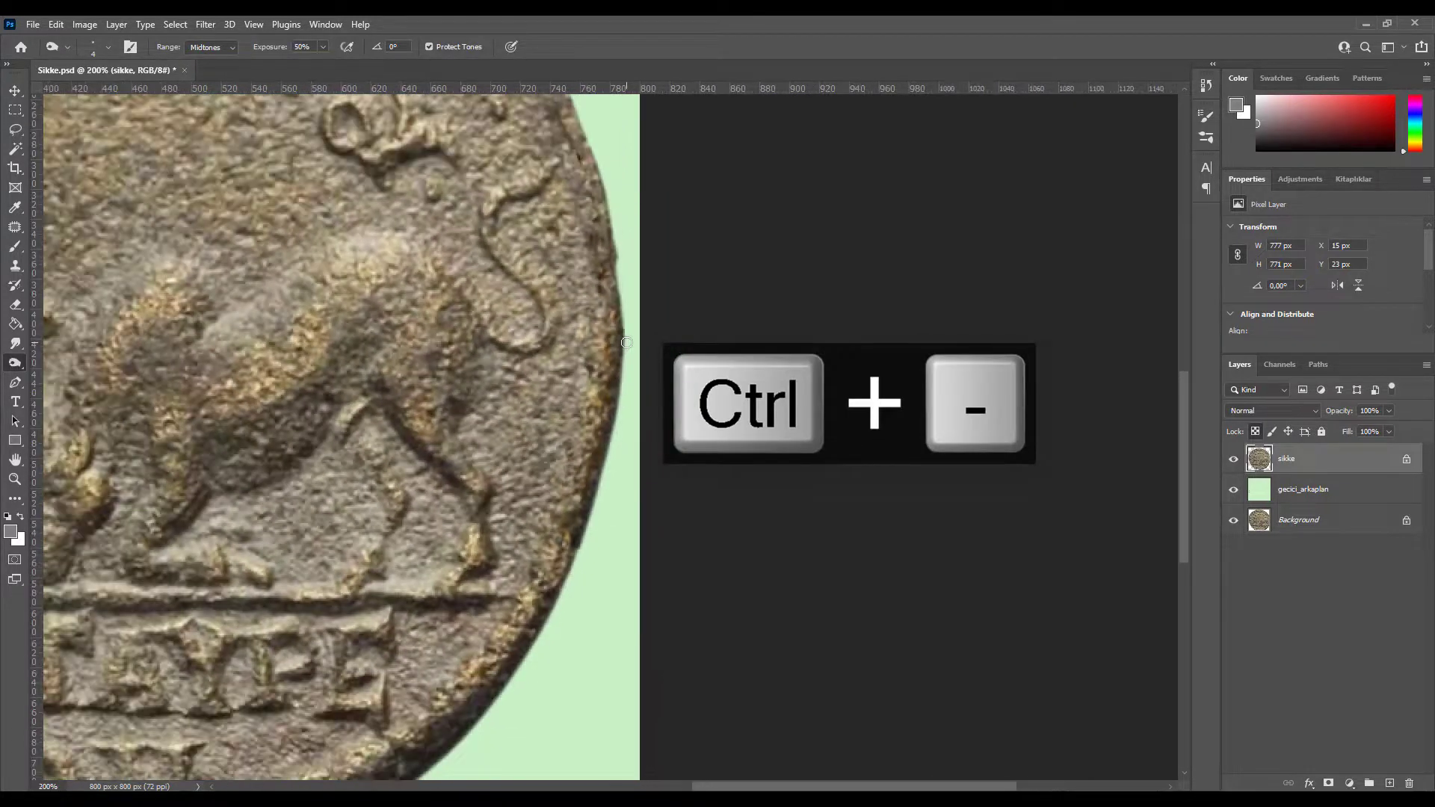
{"action": "key", "text": "ctrl+minus"}
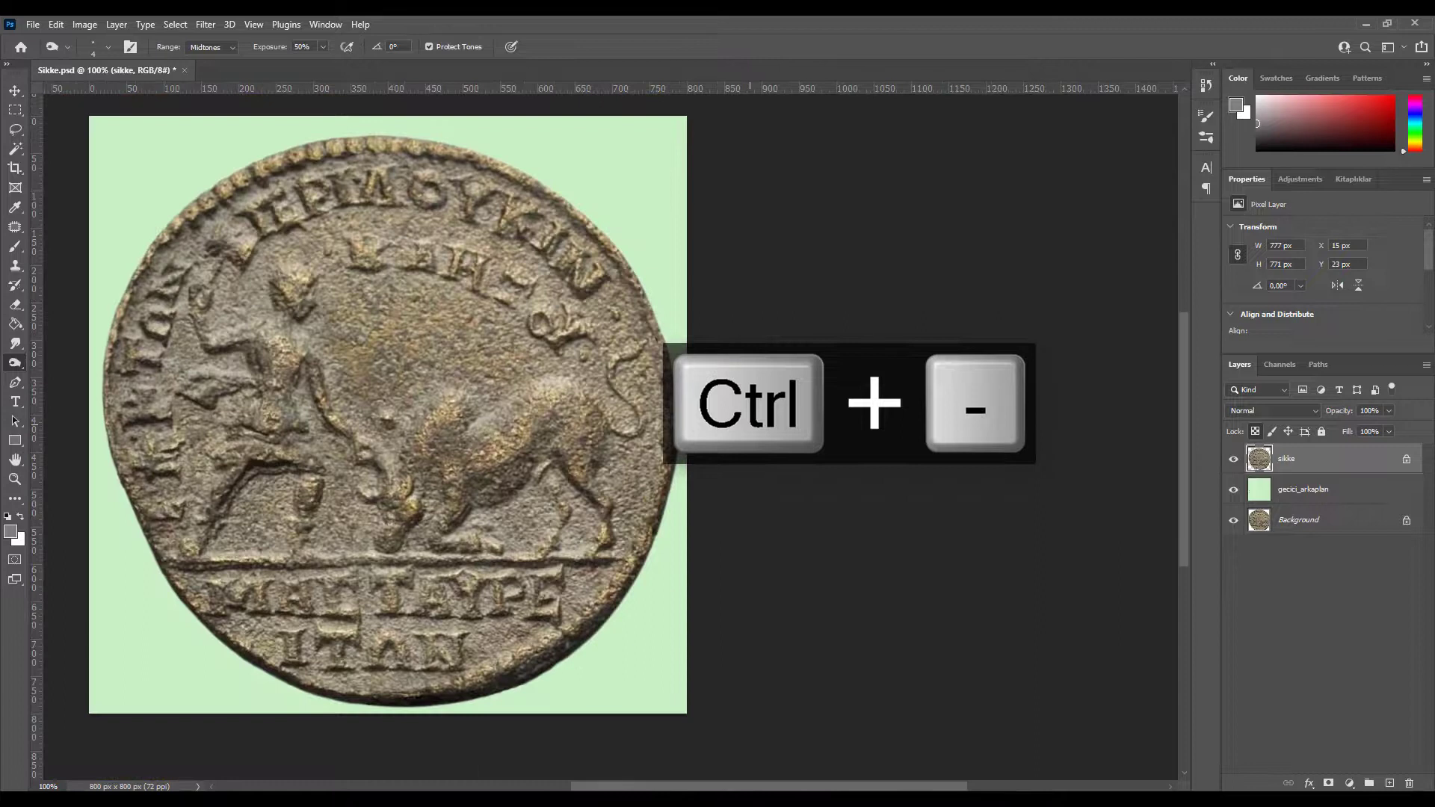
{"action": "key", "text": "v"}
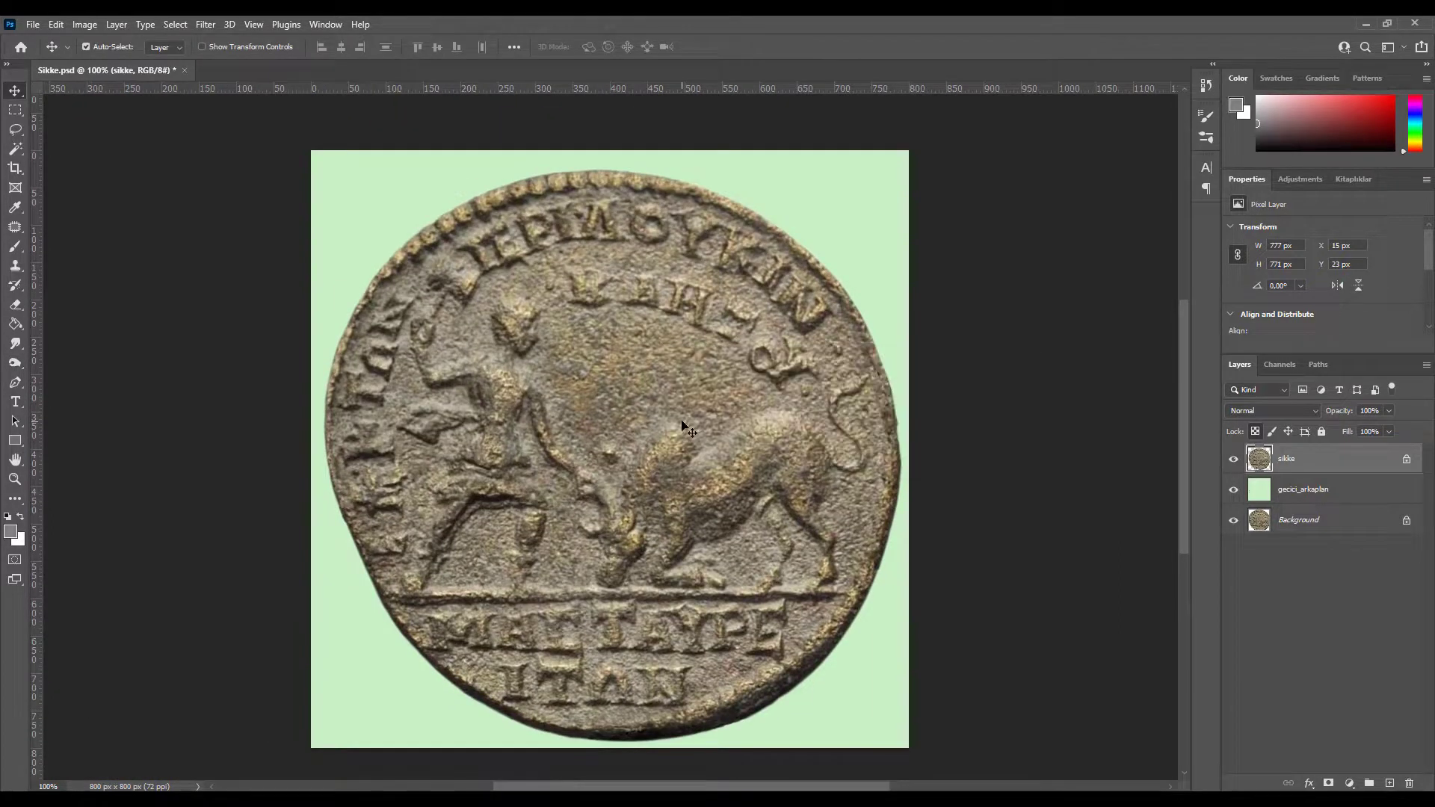
{"action": "left_click", "coordinate": [1306, 496]}
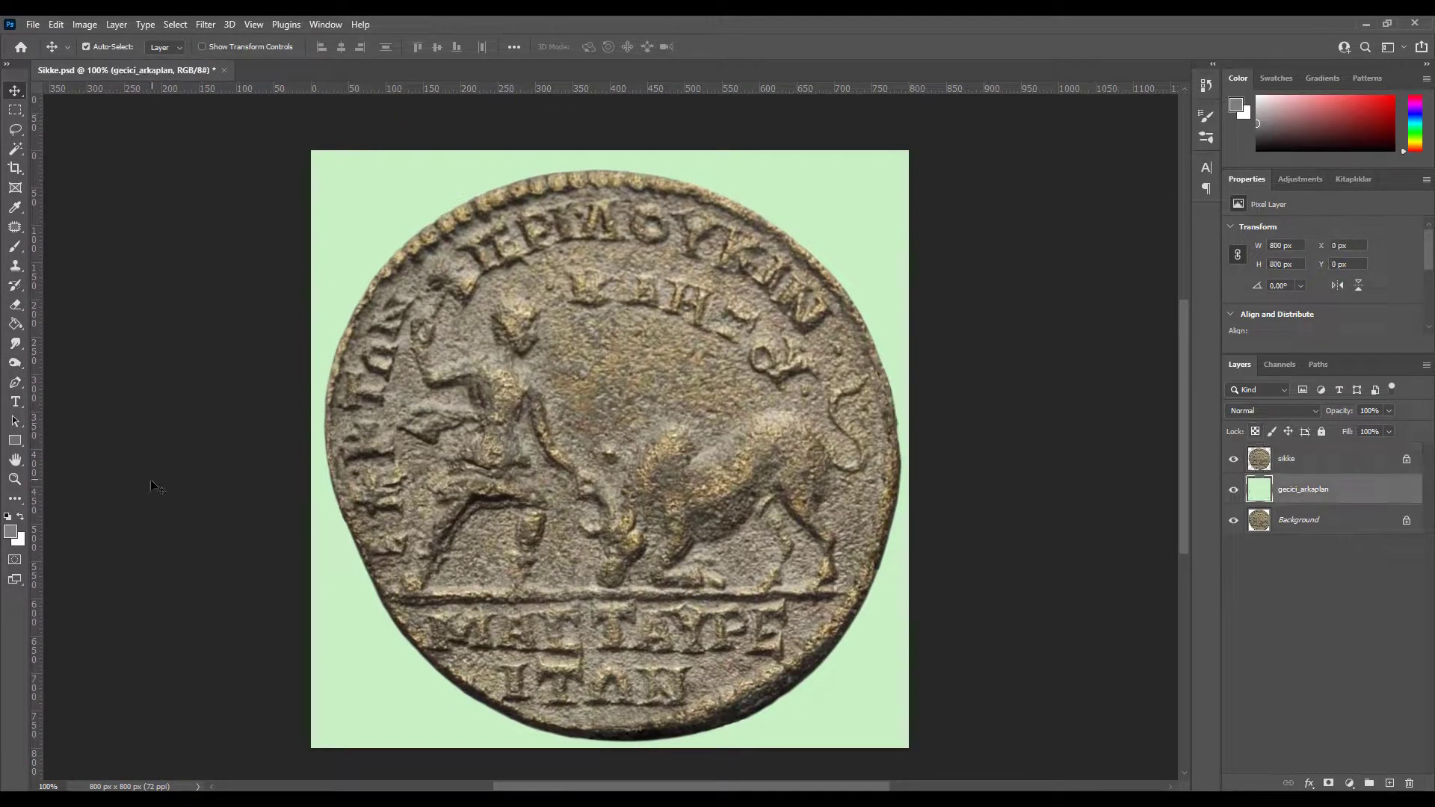
{"action": "key", "text": "ctrl+BackSpace"}
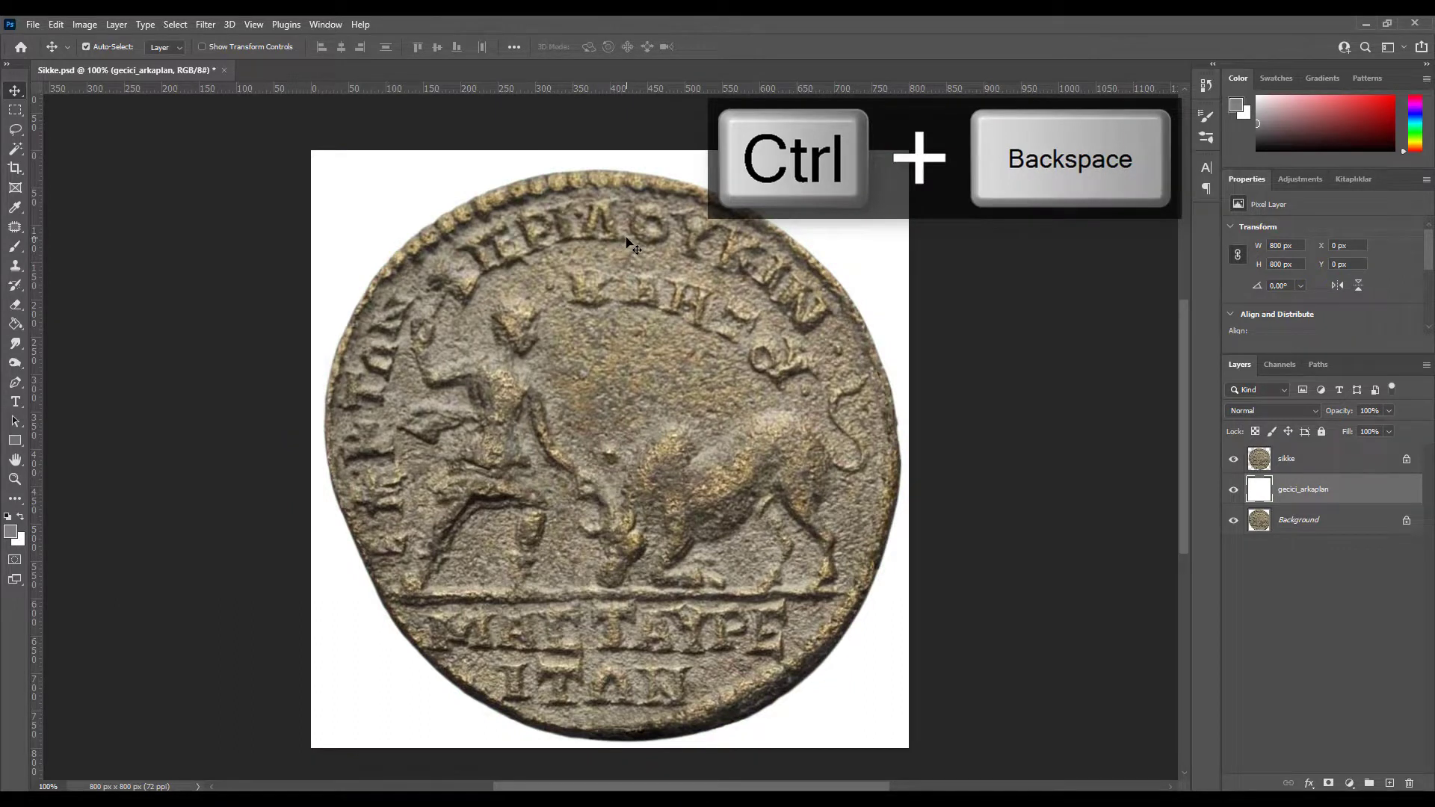
{"action": "key", "text": "alt+BackSpace"}
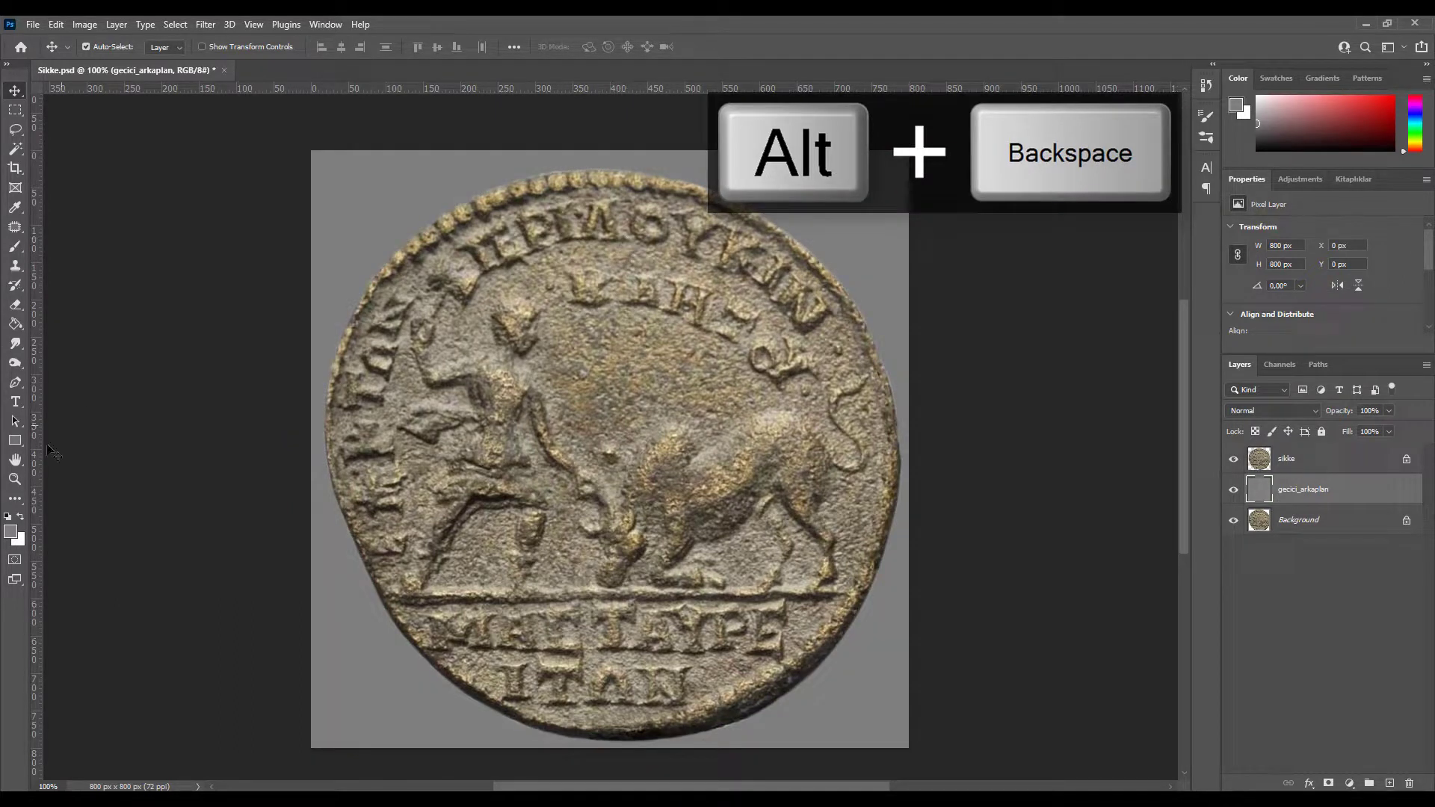
- Set the foreground to black, fill gecici_arkaplan white, and save Sikke.psd
{"action": "left_click", "coordinate": [12, 532]}
{"action": "left_click", "coordinate": [913, 583]}
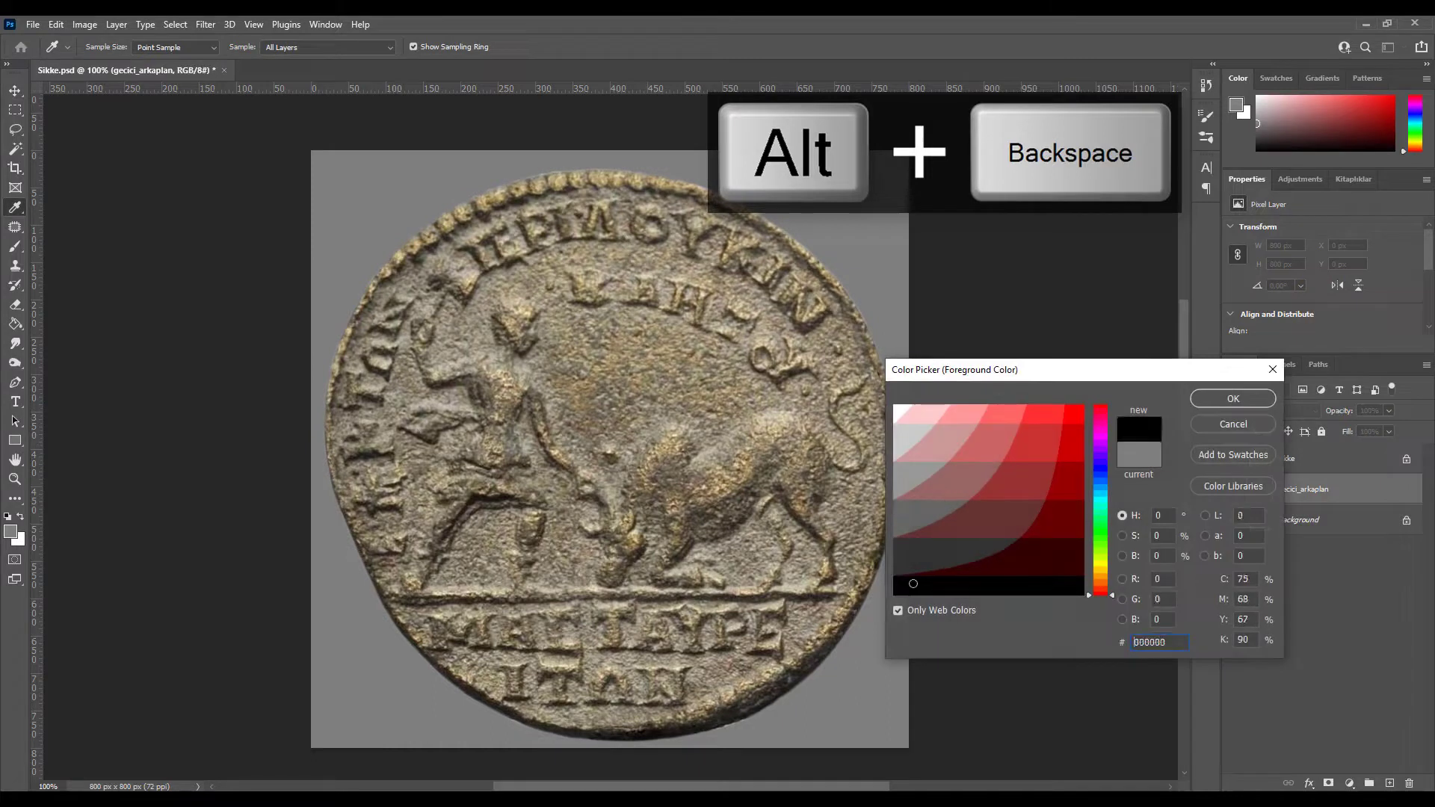
{"action": "left_click", "coordinate": [911, 610]}
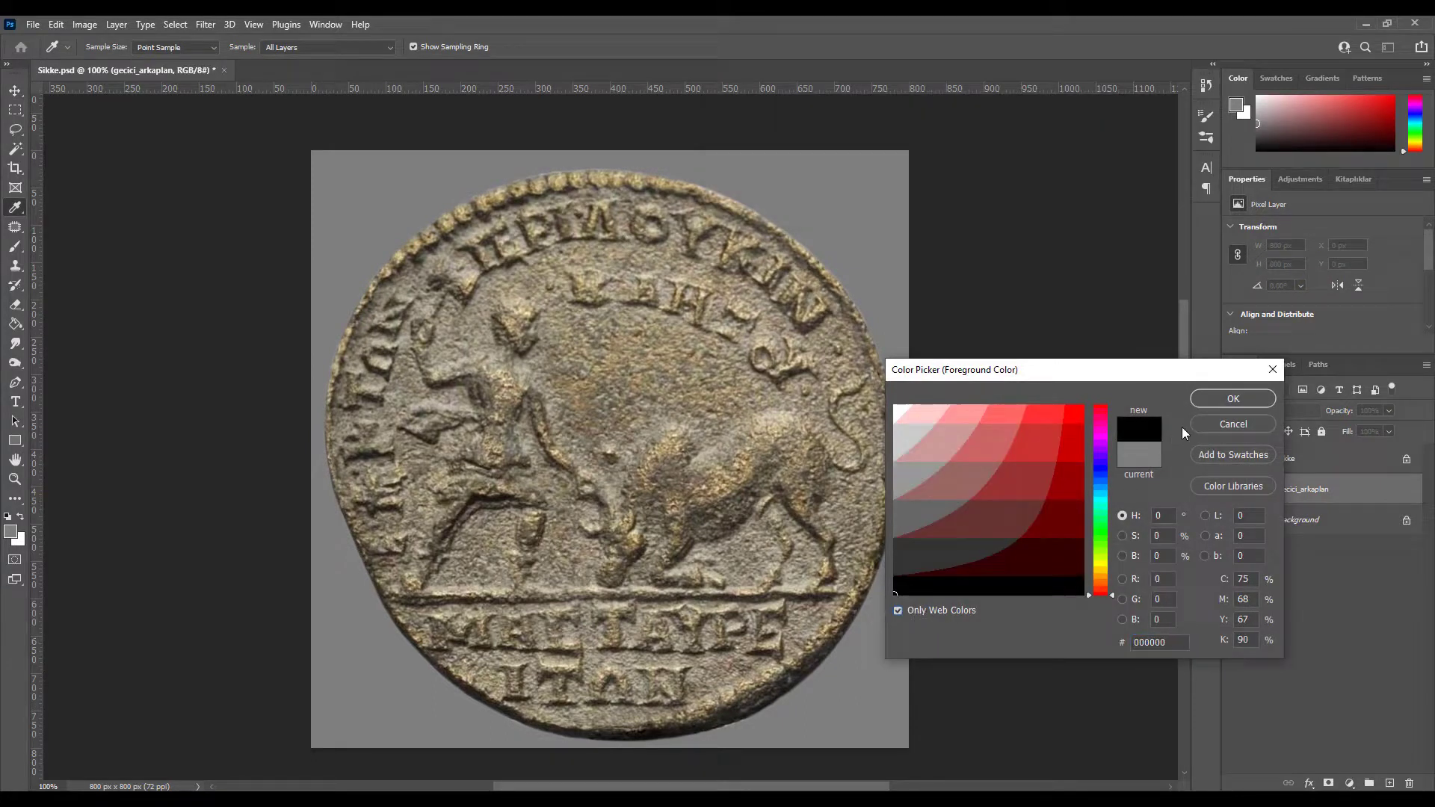
{"action": "left_click", "coordinate": [1233, 399]}
{"action": "key", "text": "v"}
{"action": "key", "text": "ctrl+BackSpace"}
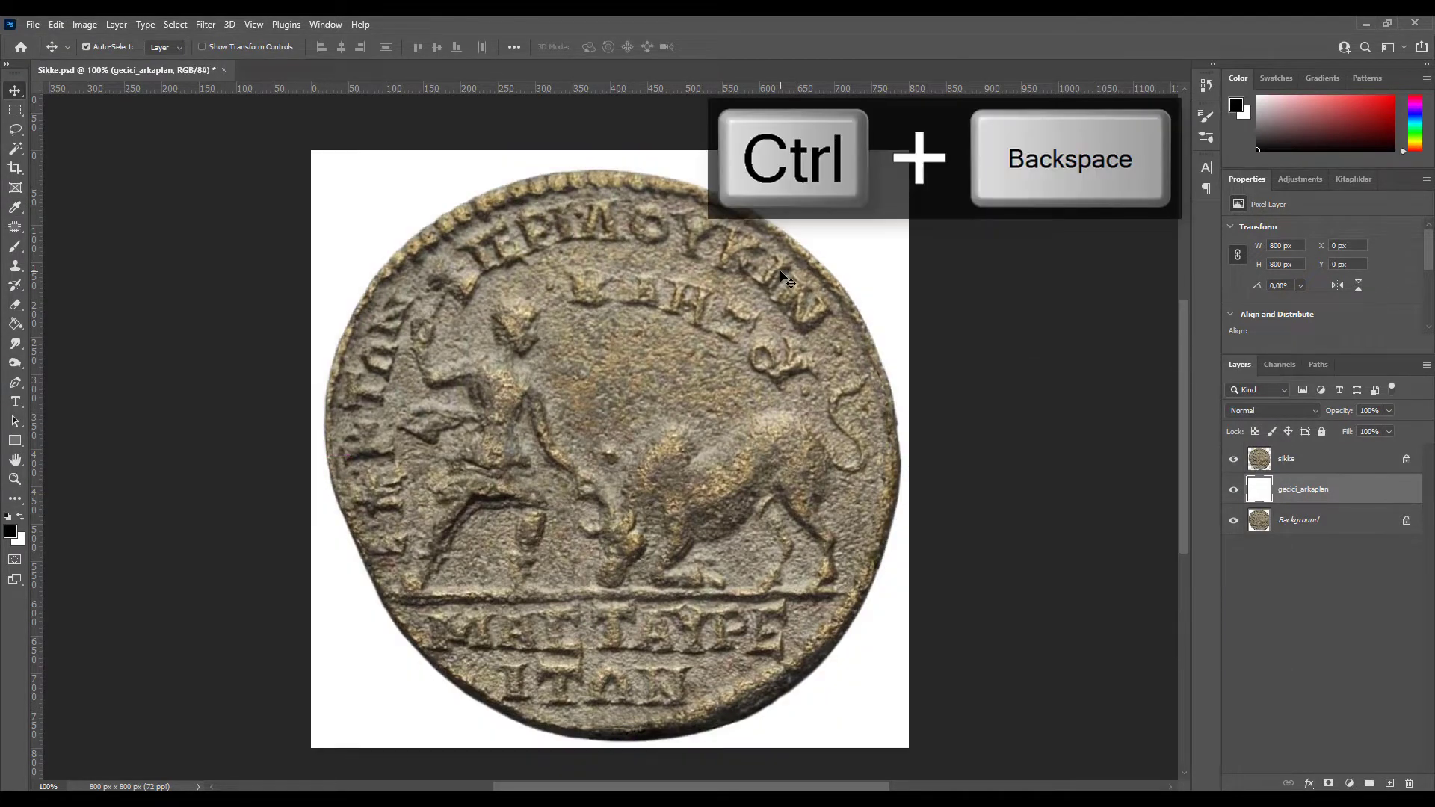
{"action": "key", "text": "alt+BackSpace"}
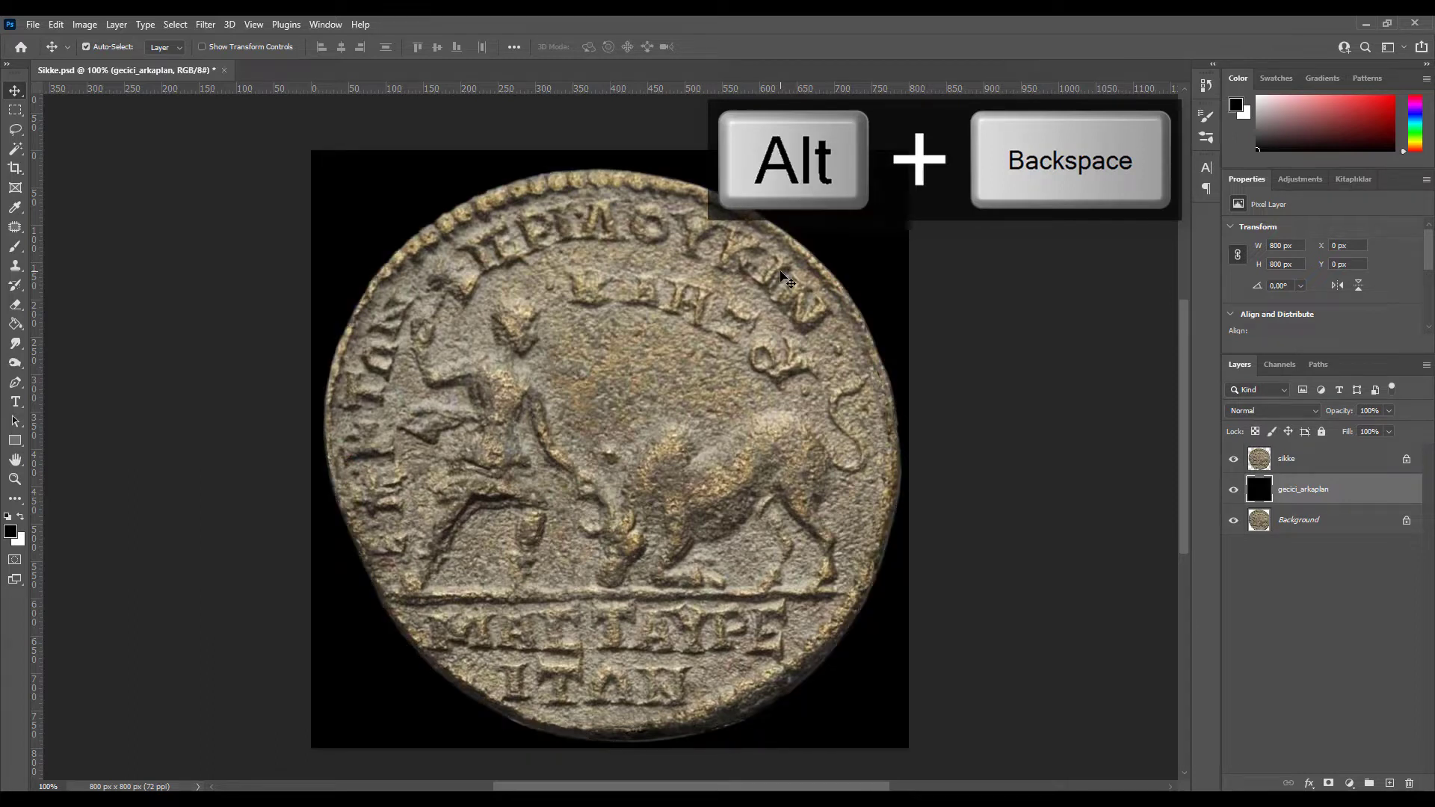
{"action": "key", "text": "ctrl+BackSpace"}
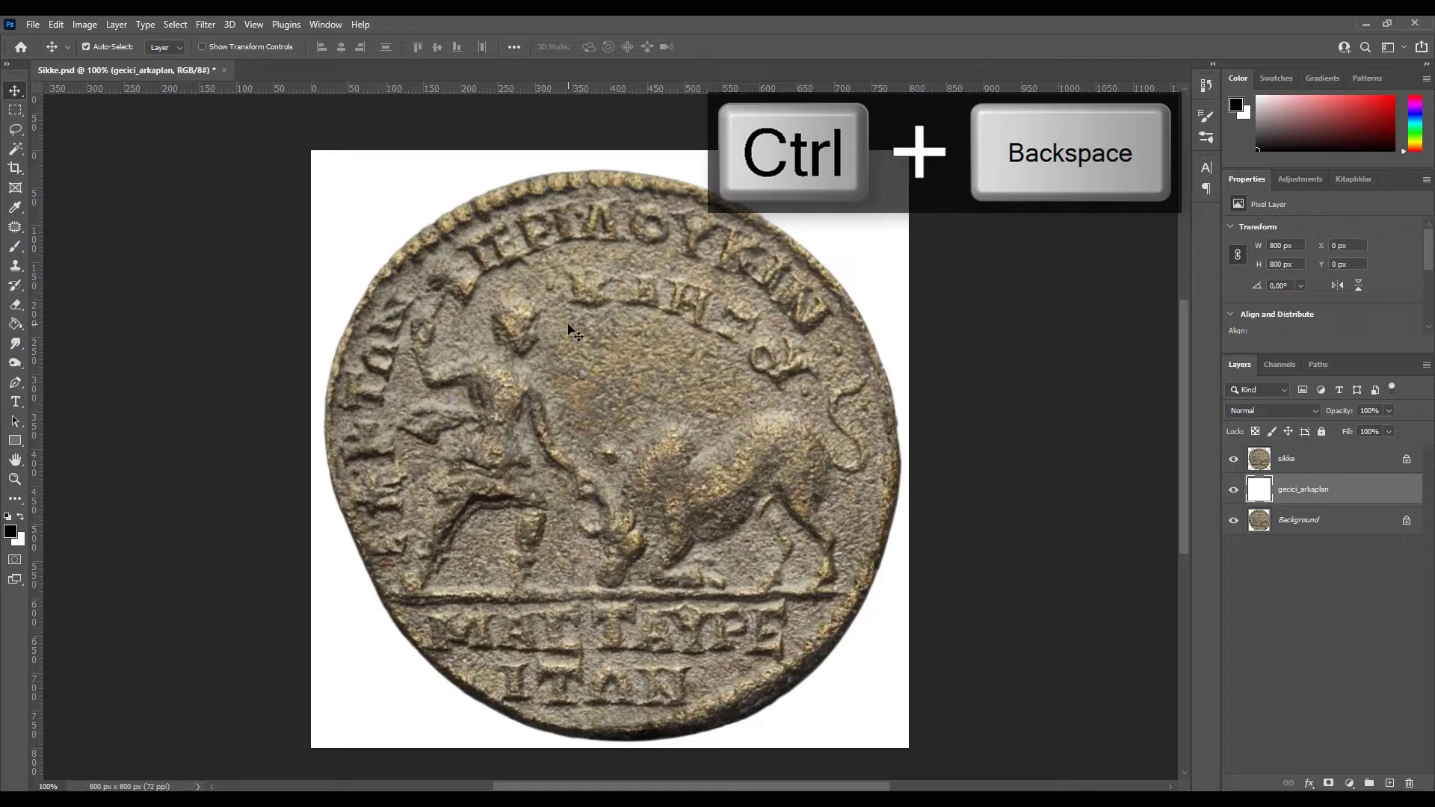
{"action": "key", "text": "ctrl+s"}
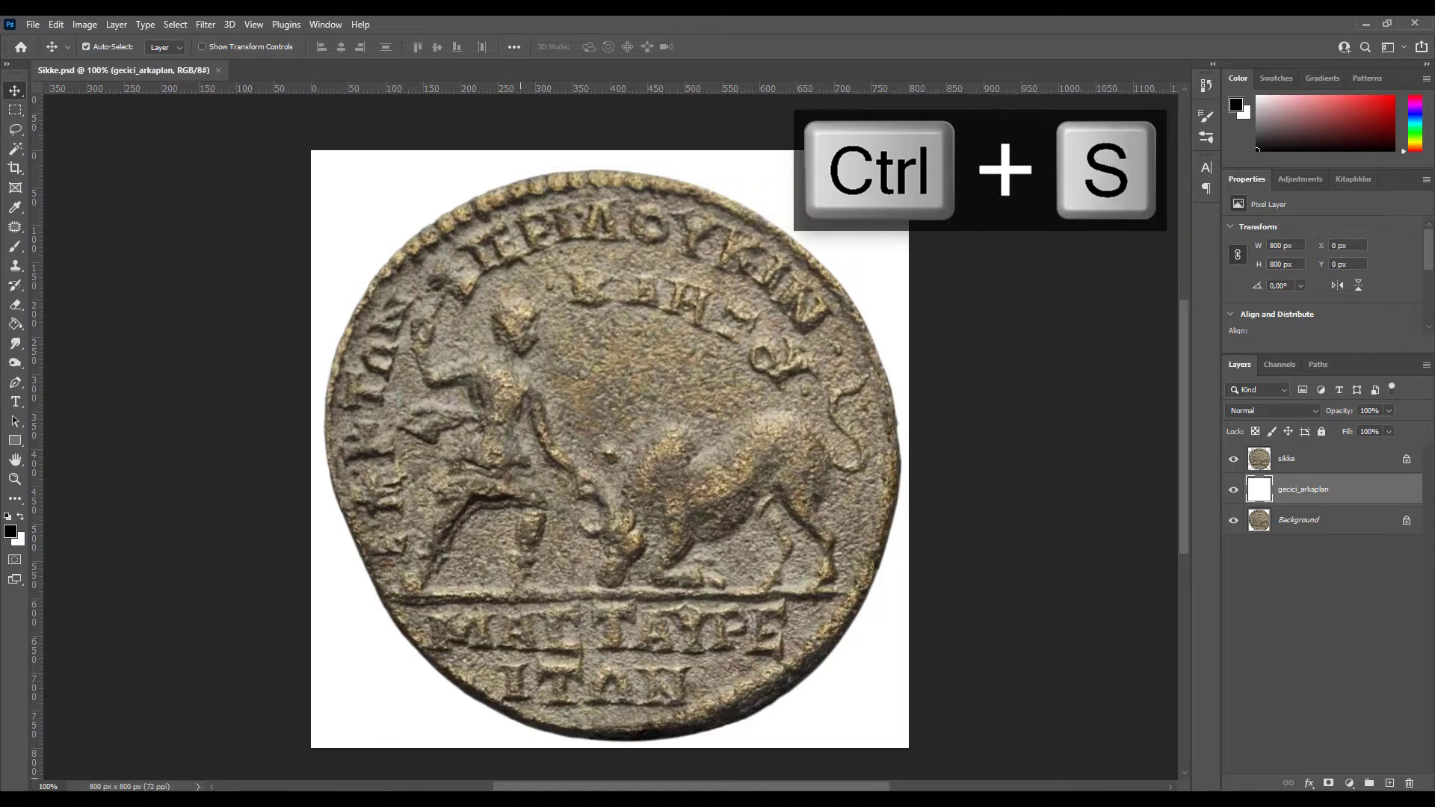